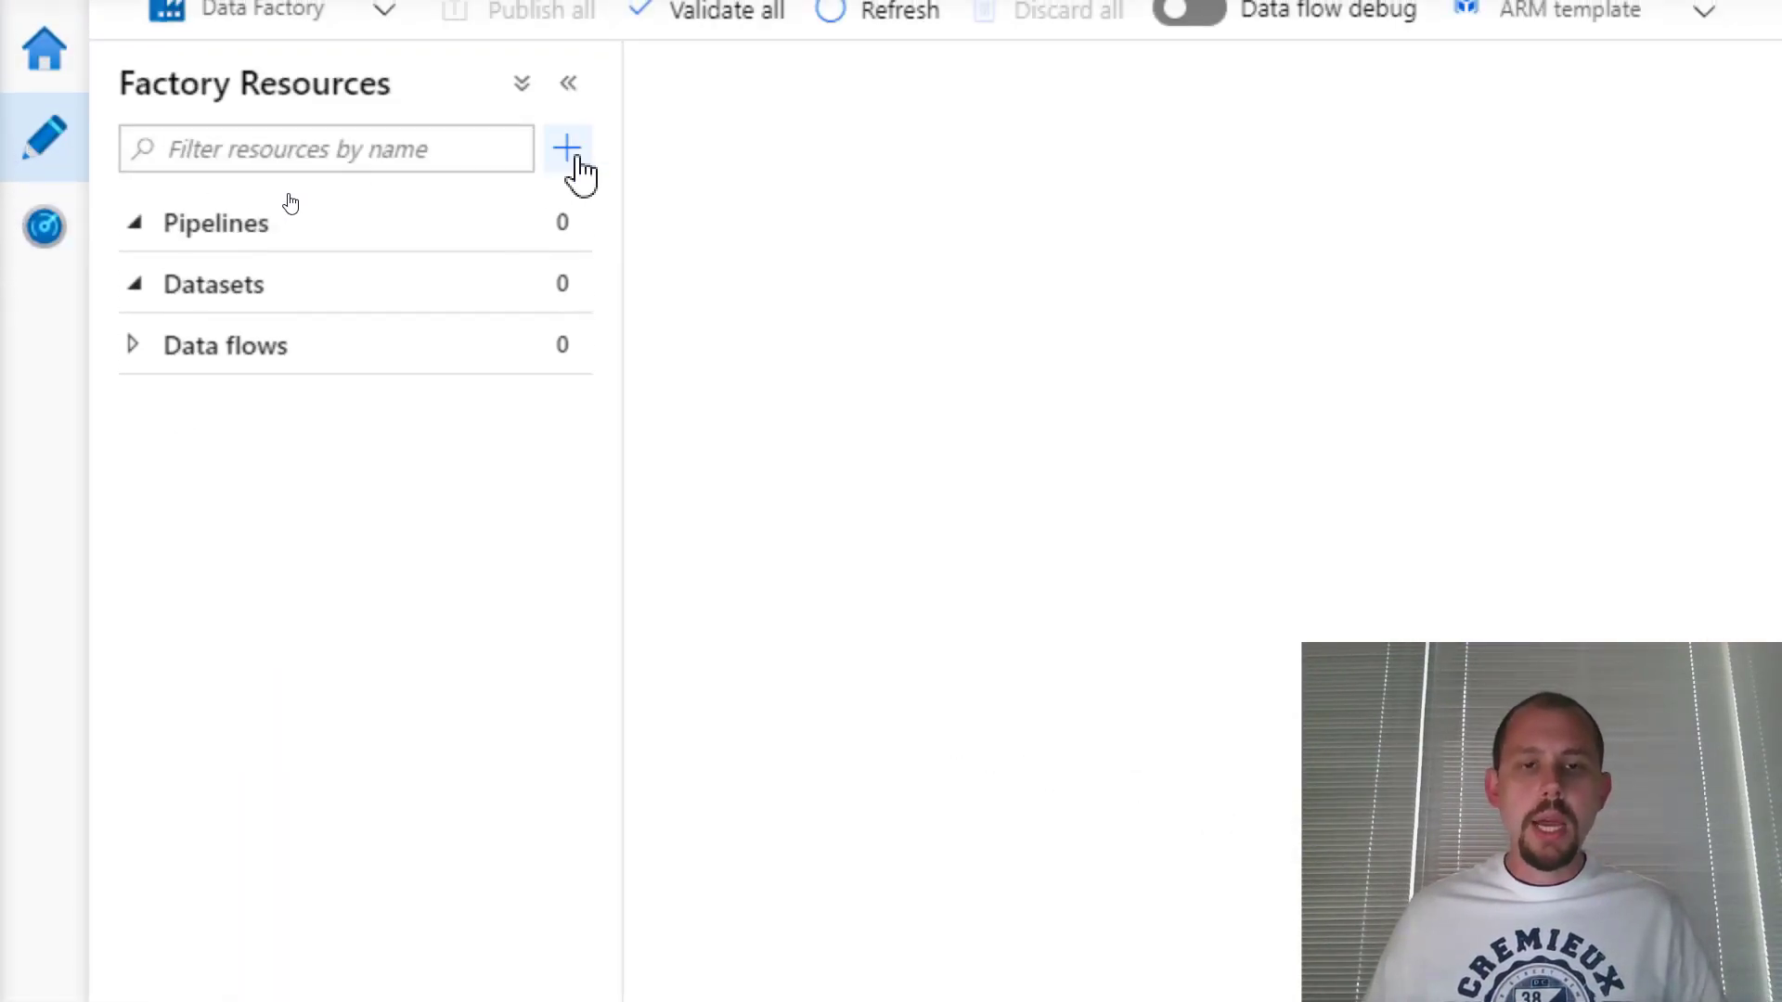
Create a new pipeline and rename it from pipeline1 to 1_MetadataActivity
{"action": "left_click", "coordinate": [576, 160]}
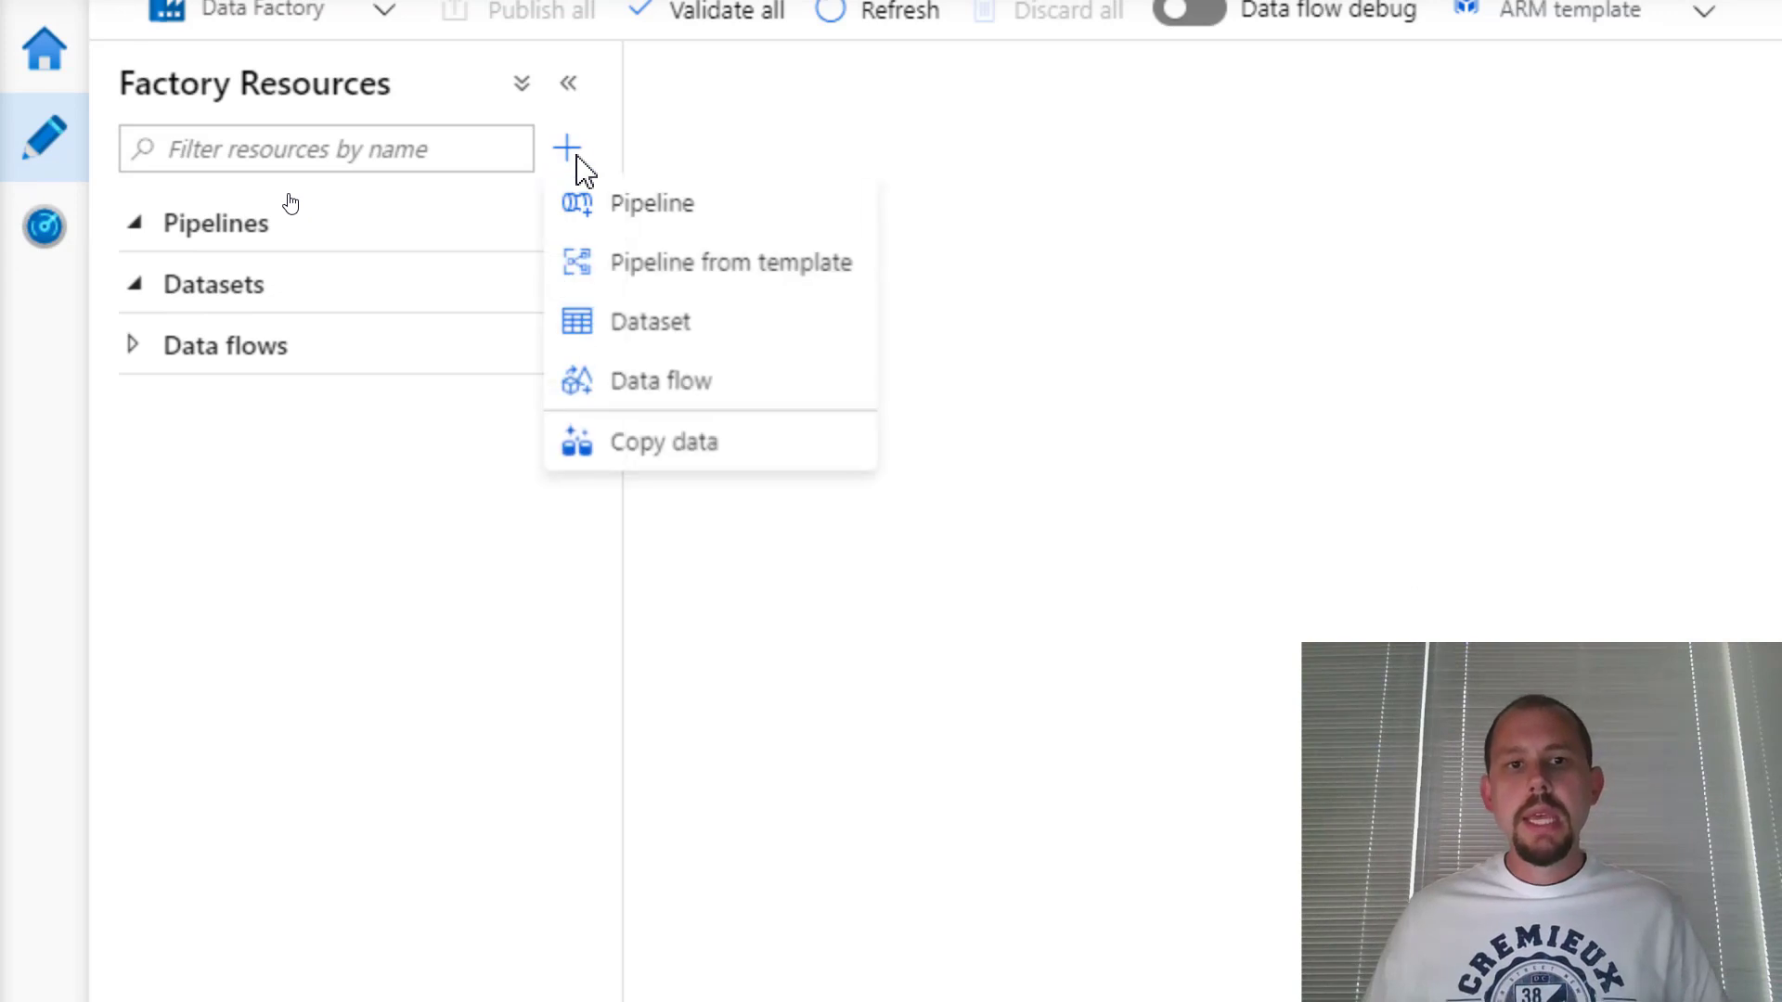
{"action": "left_click", "coordinate": [623, 209]}
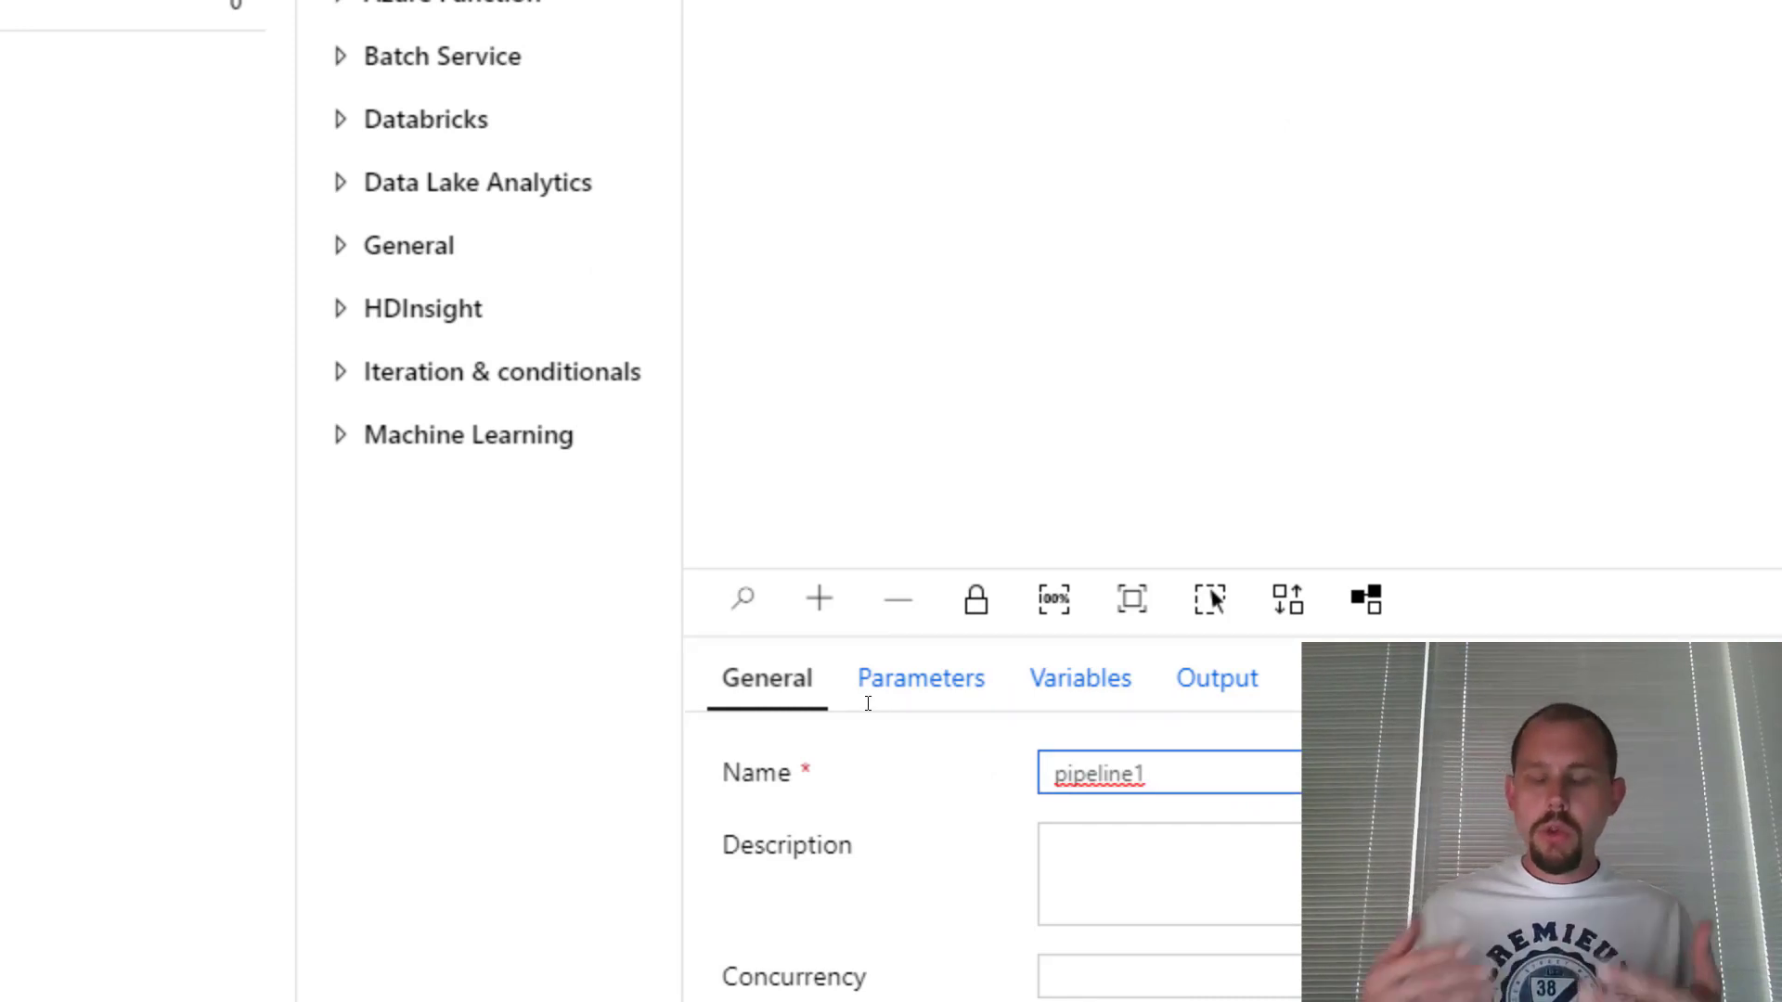
{"action": "key", "text": "ctrl+a"}
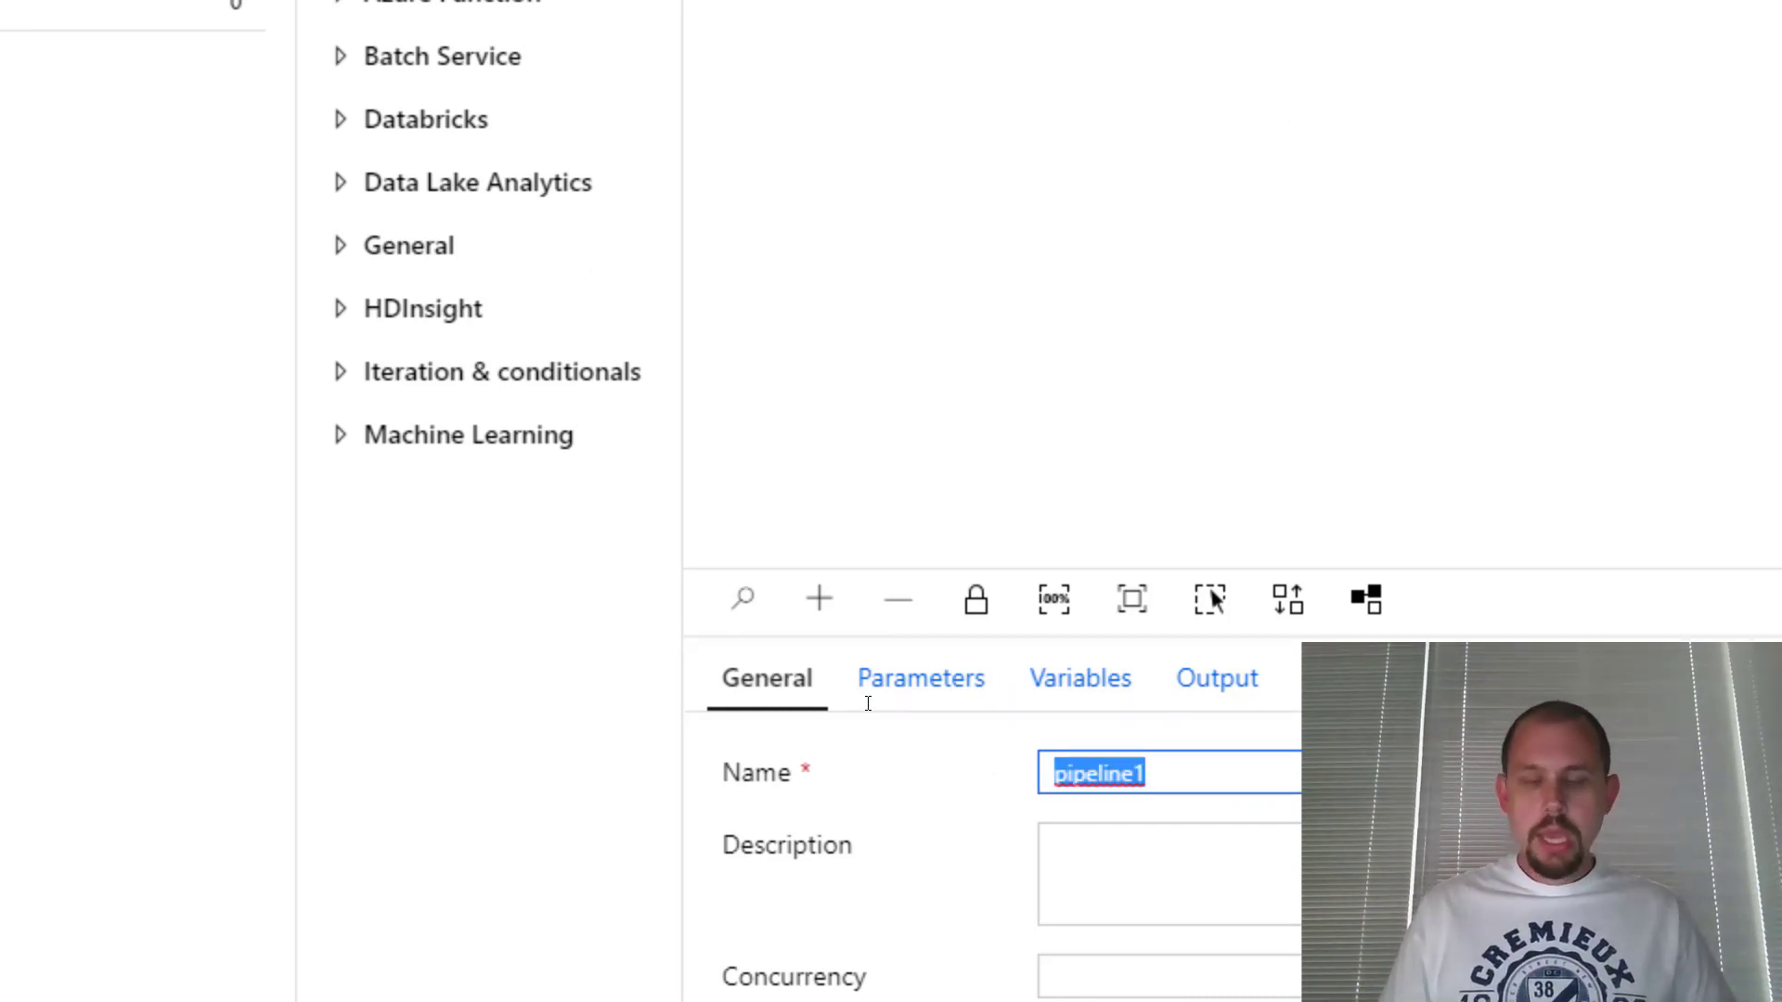
{"action": "type", "text": "1_Met"}
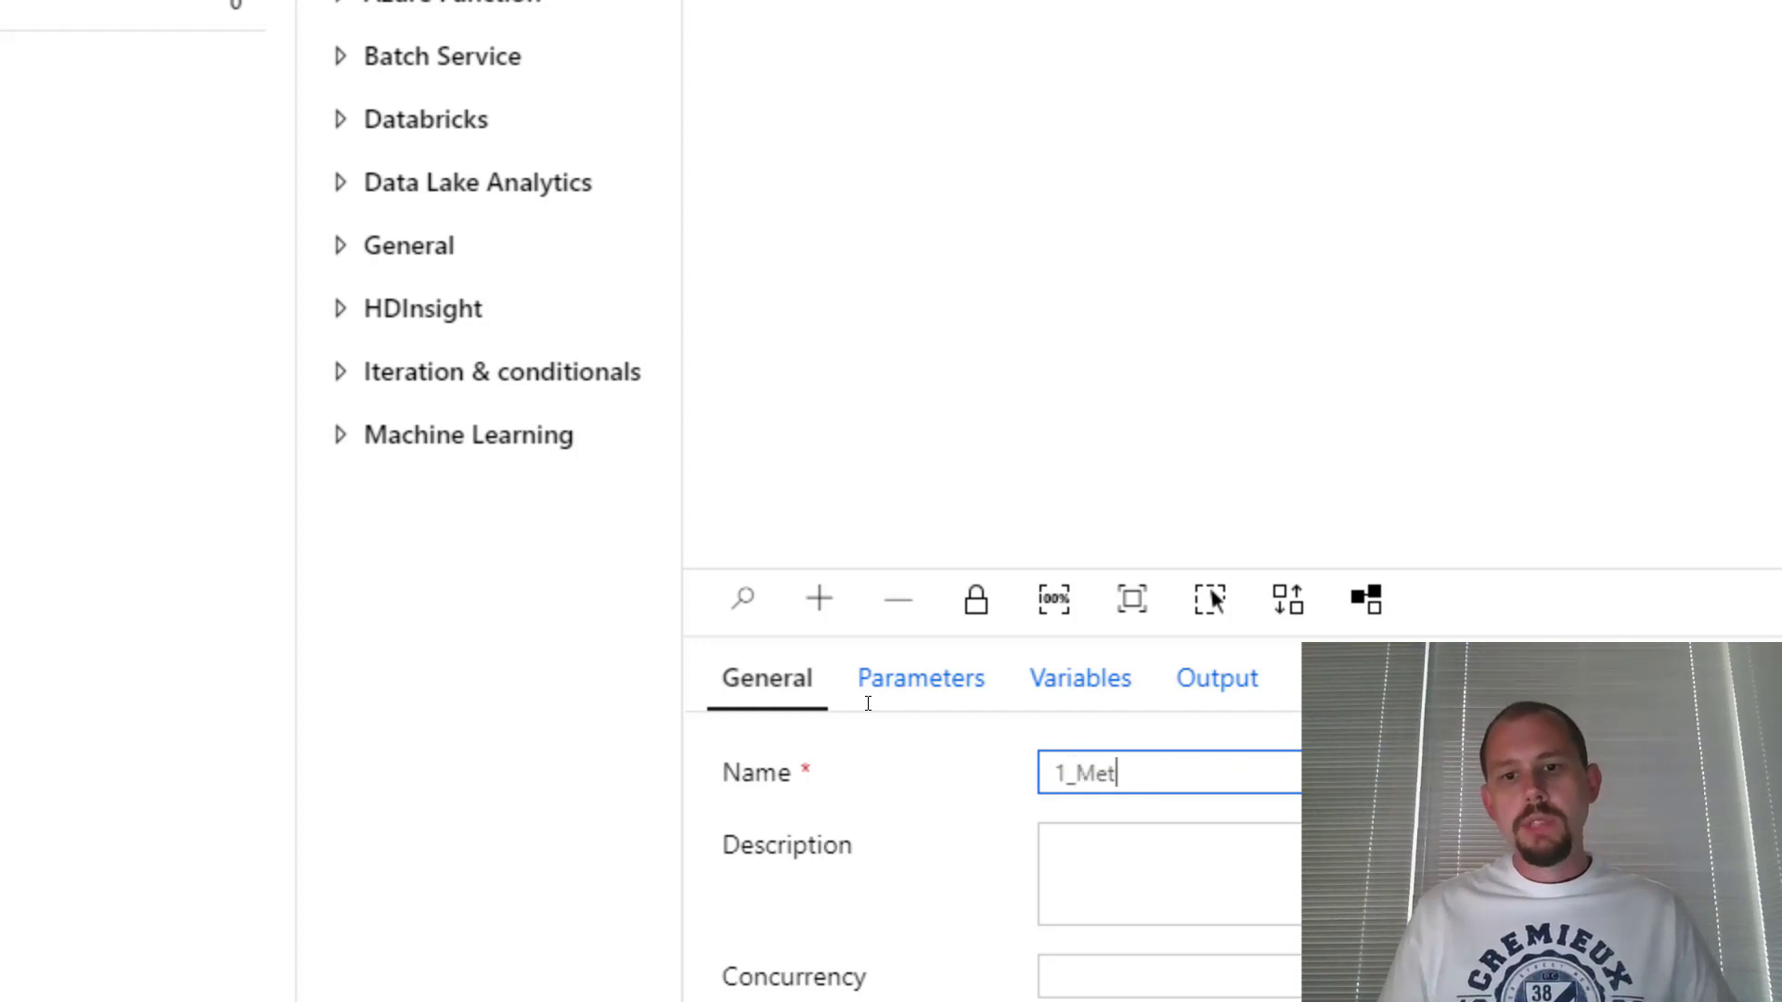
{"action": "type", "text": "adat"}
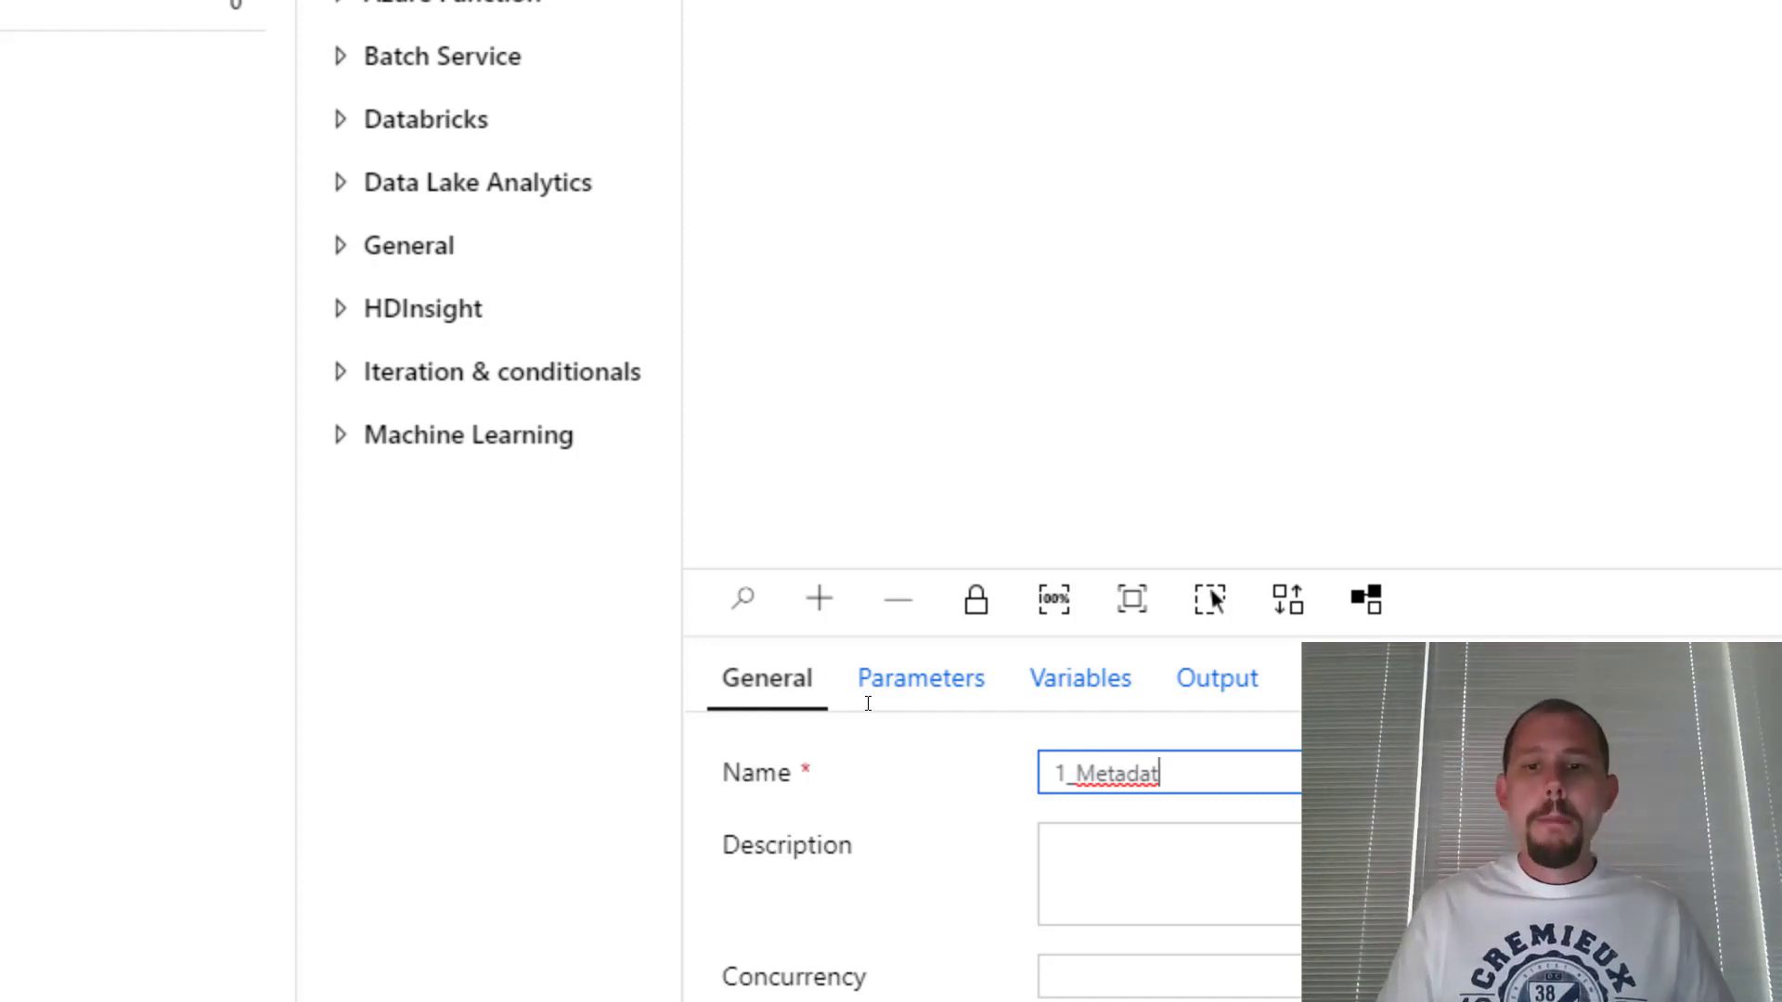
{"action": "type", "text": "aActi"}
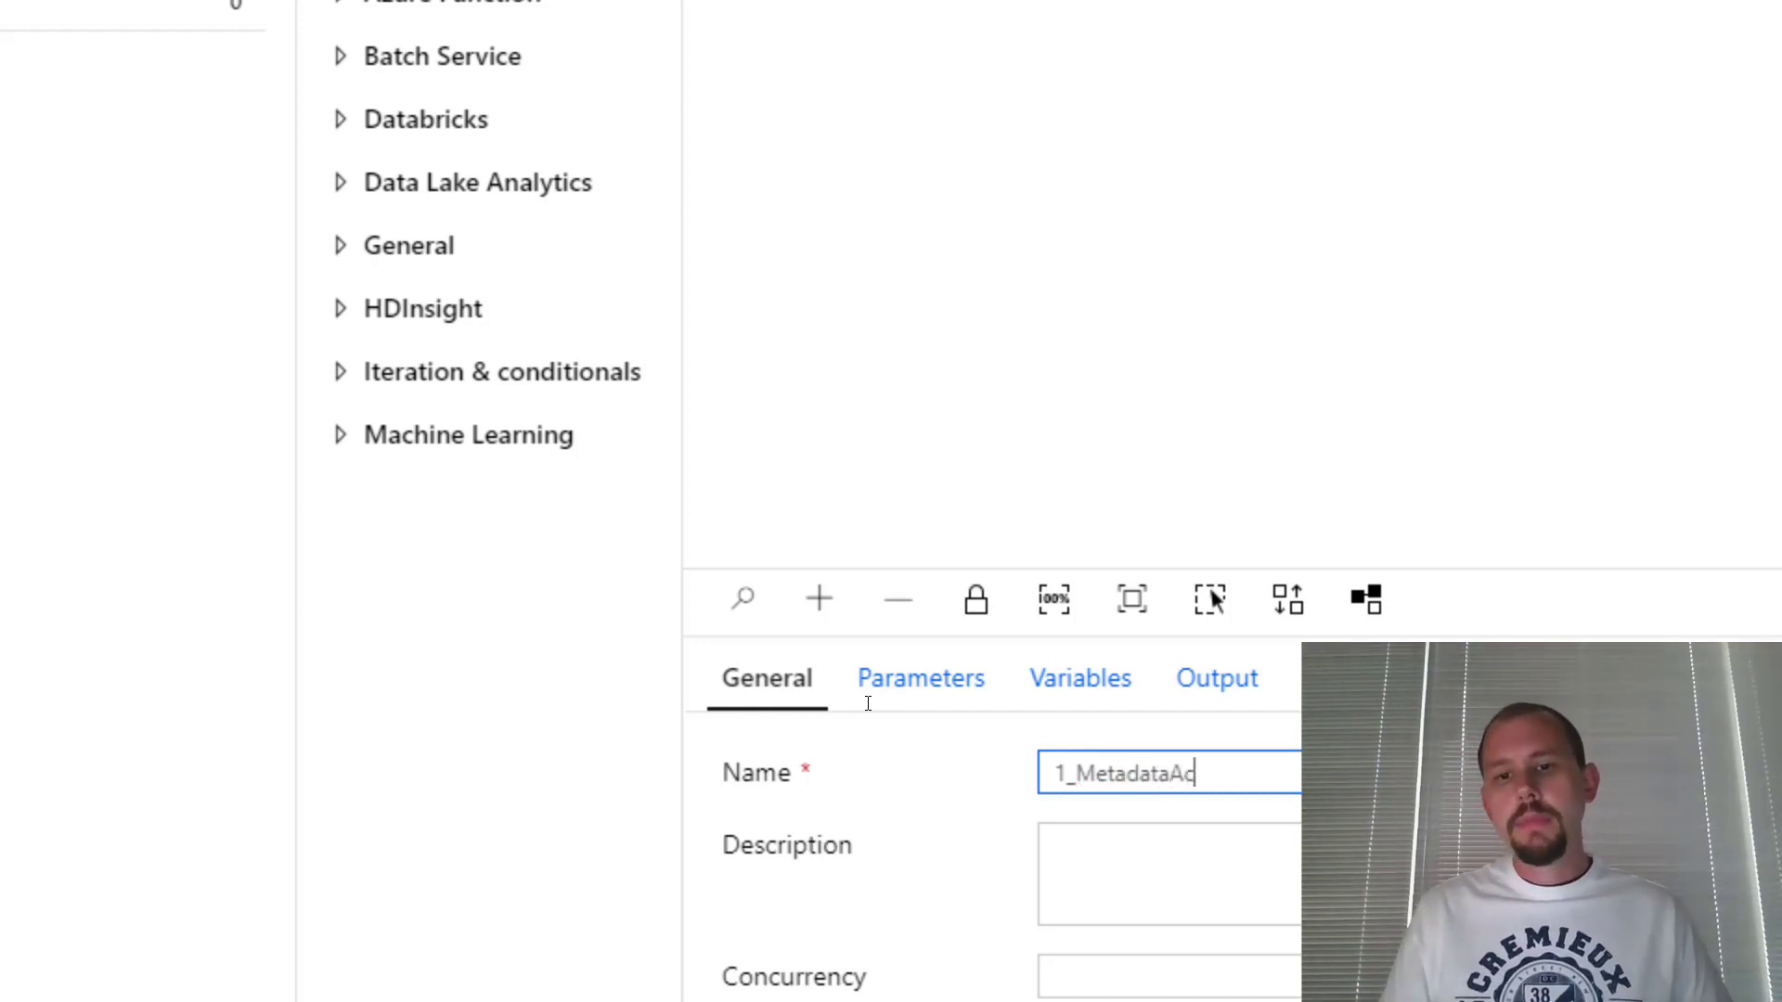
{"action": "type", "text": "vity"}
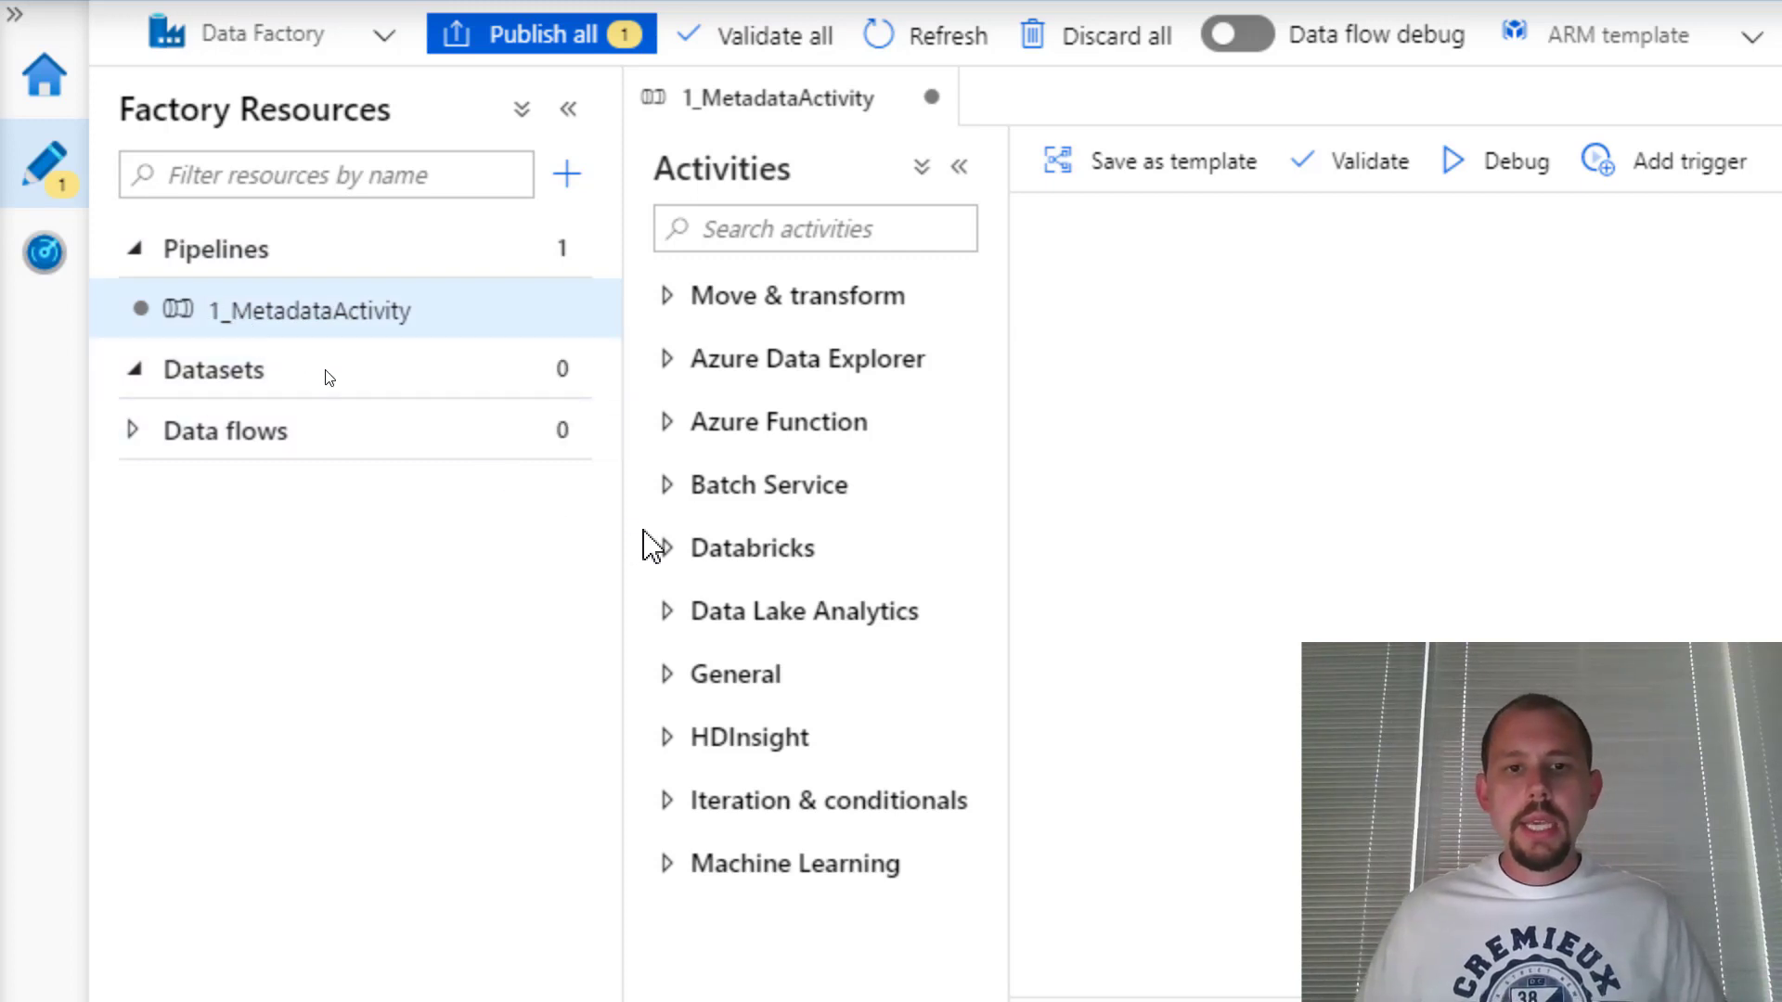
Drag a Get Metadata activity from the General activities onto the pipeline canvas
{"action": "left_click", "coordinate": [668, 678]}
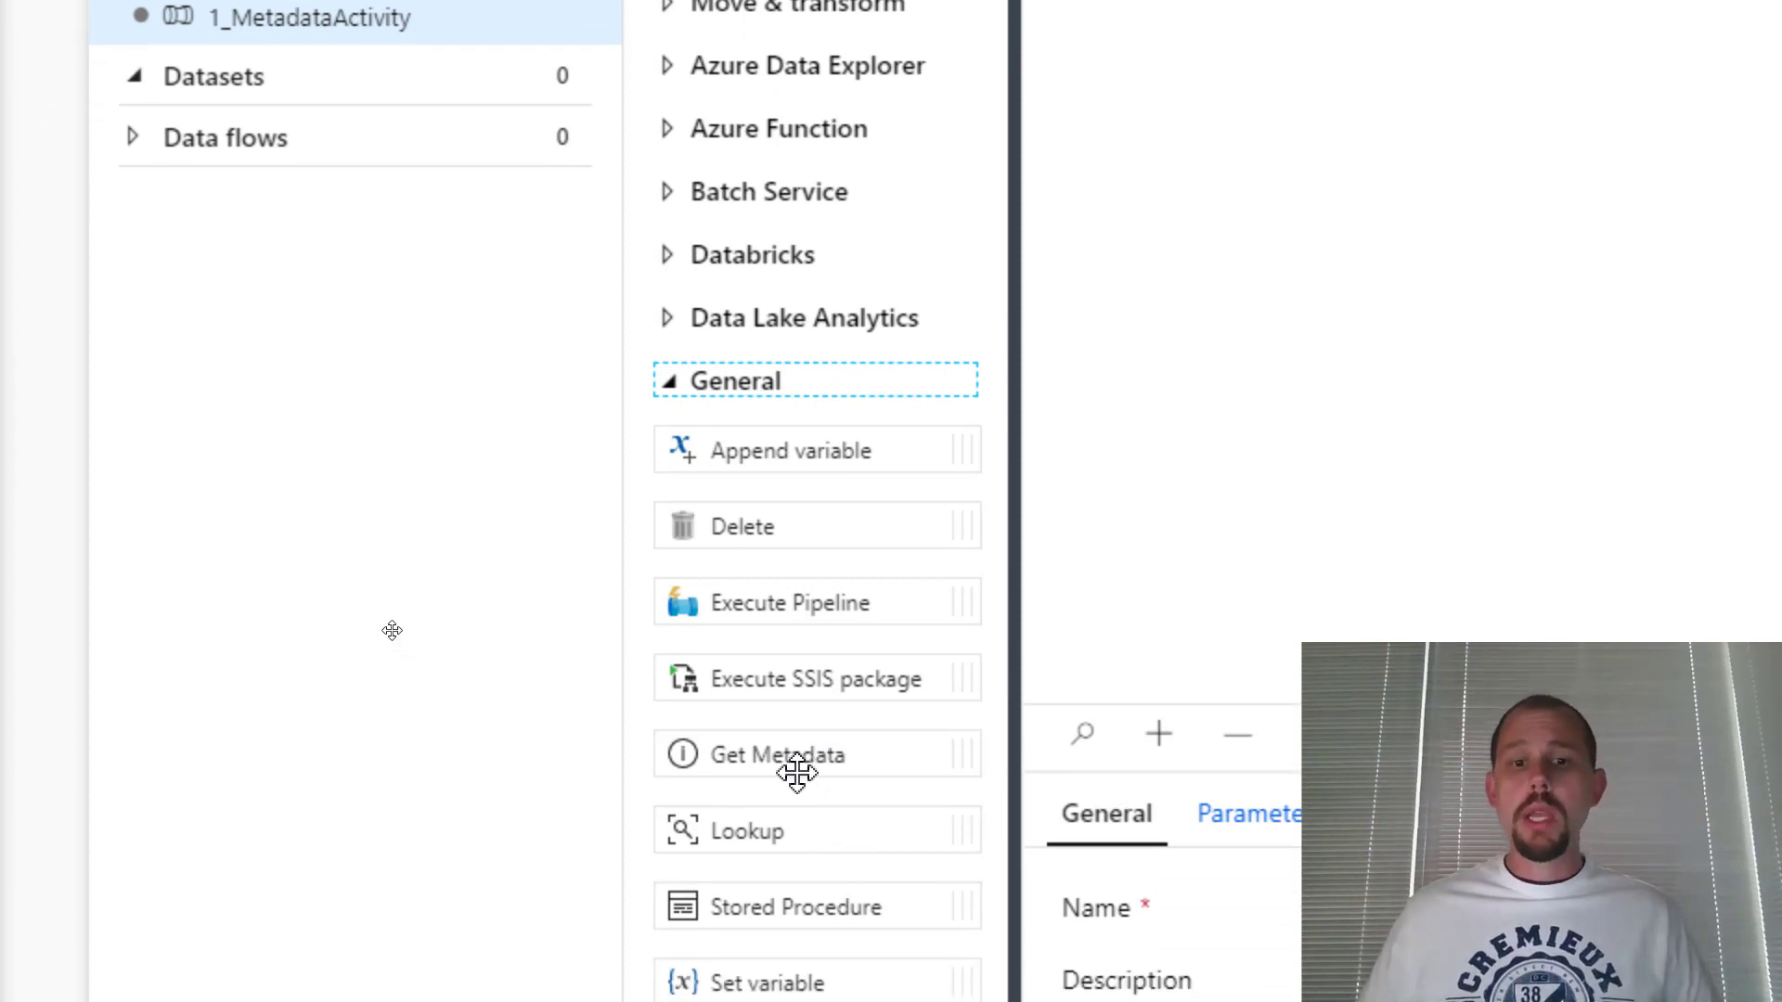
{"action": "left_click_drag", "start_coordinate": [789, 763], "coordinate": [1396, 306]}
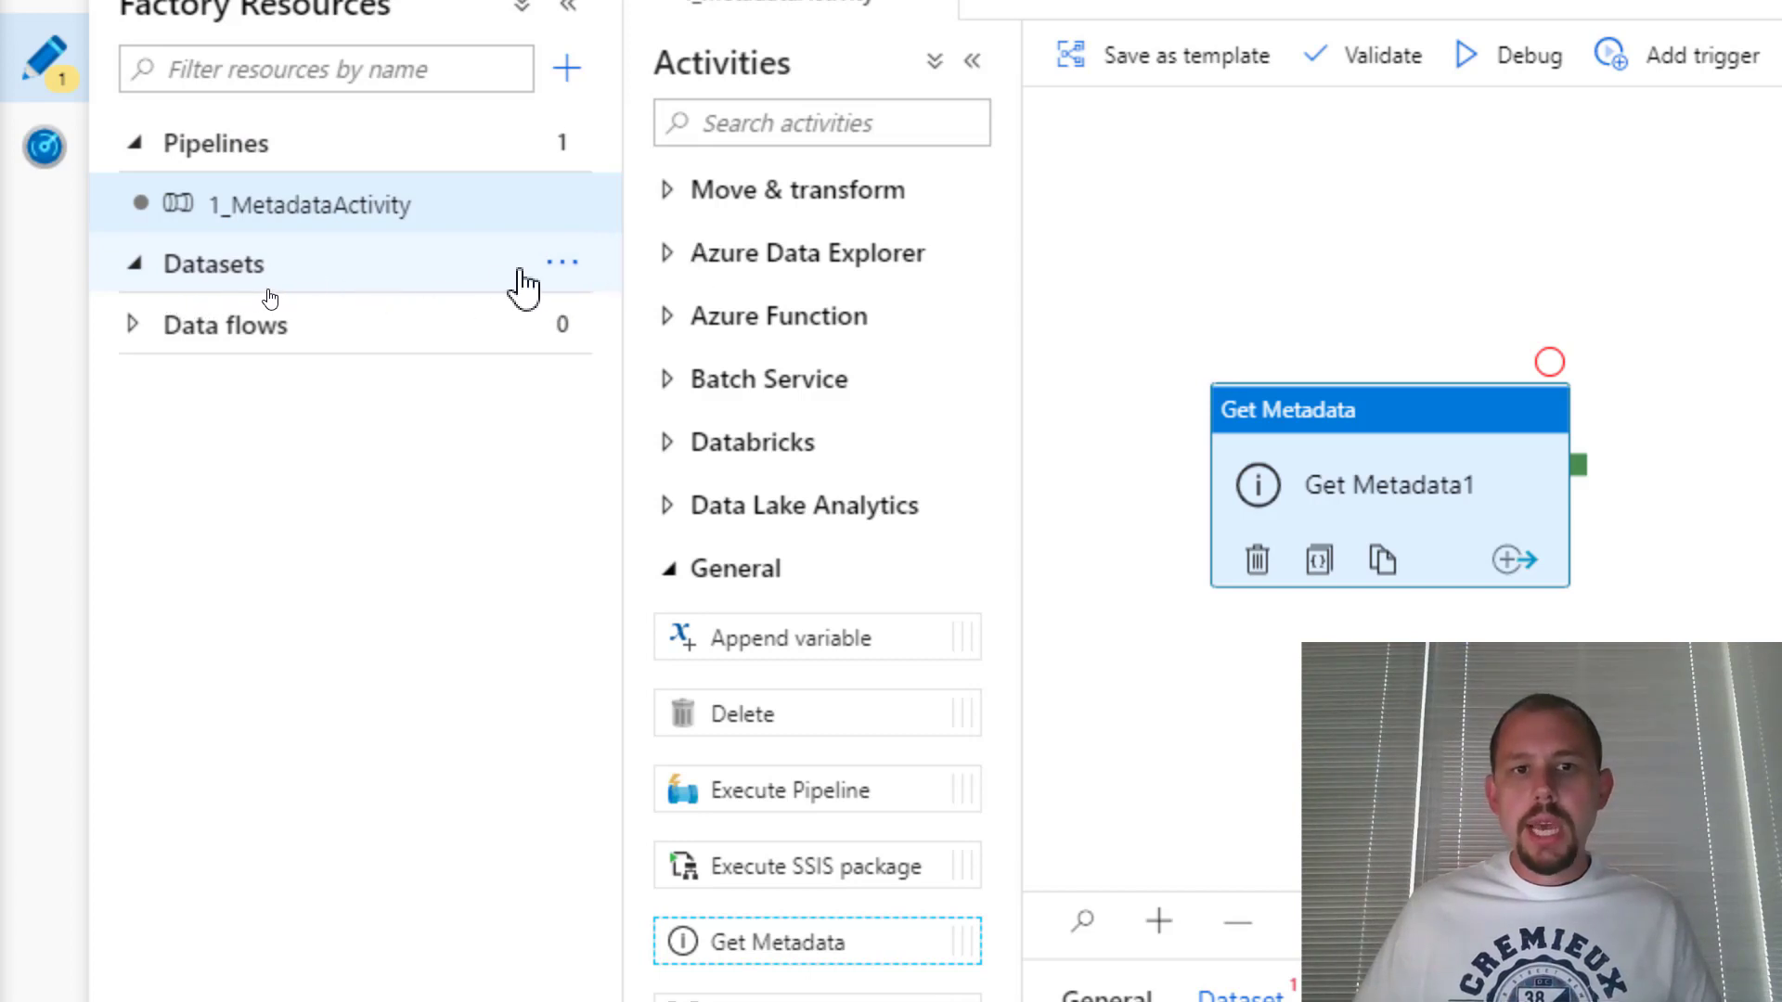
Start a new Azure Blob Storage dataset in DelimitedText format
{"action": "left_click", "coordinate": [563, 268]}
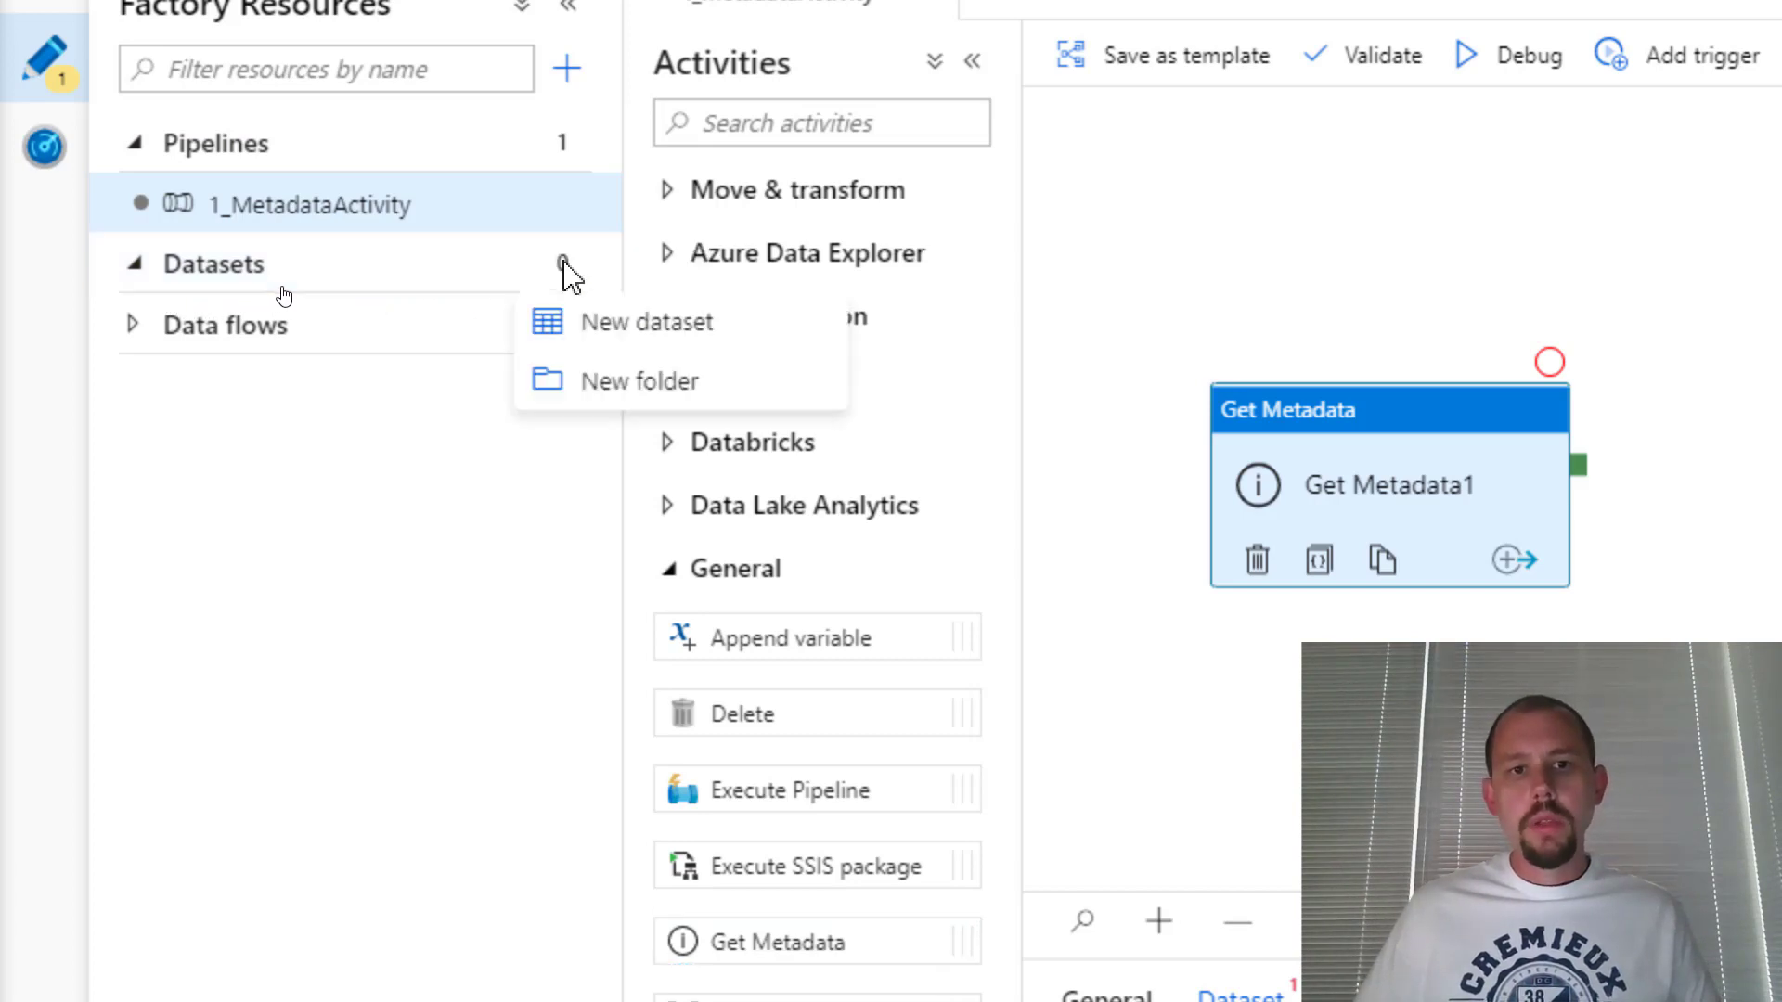
{"action": "left_click", "coordinate": [608, 341]}
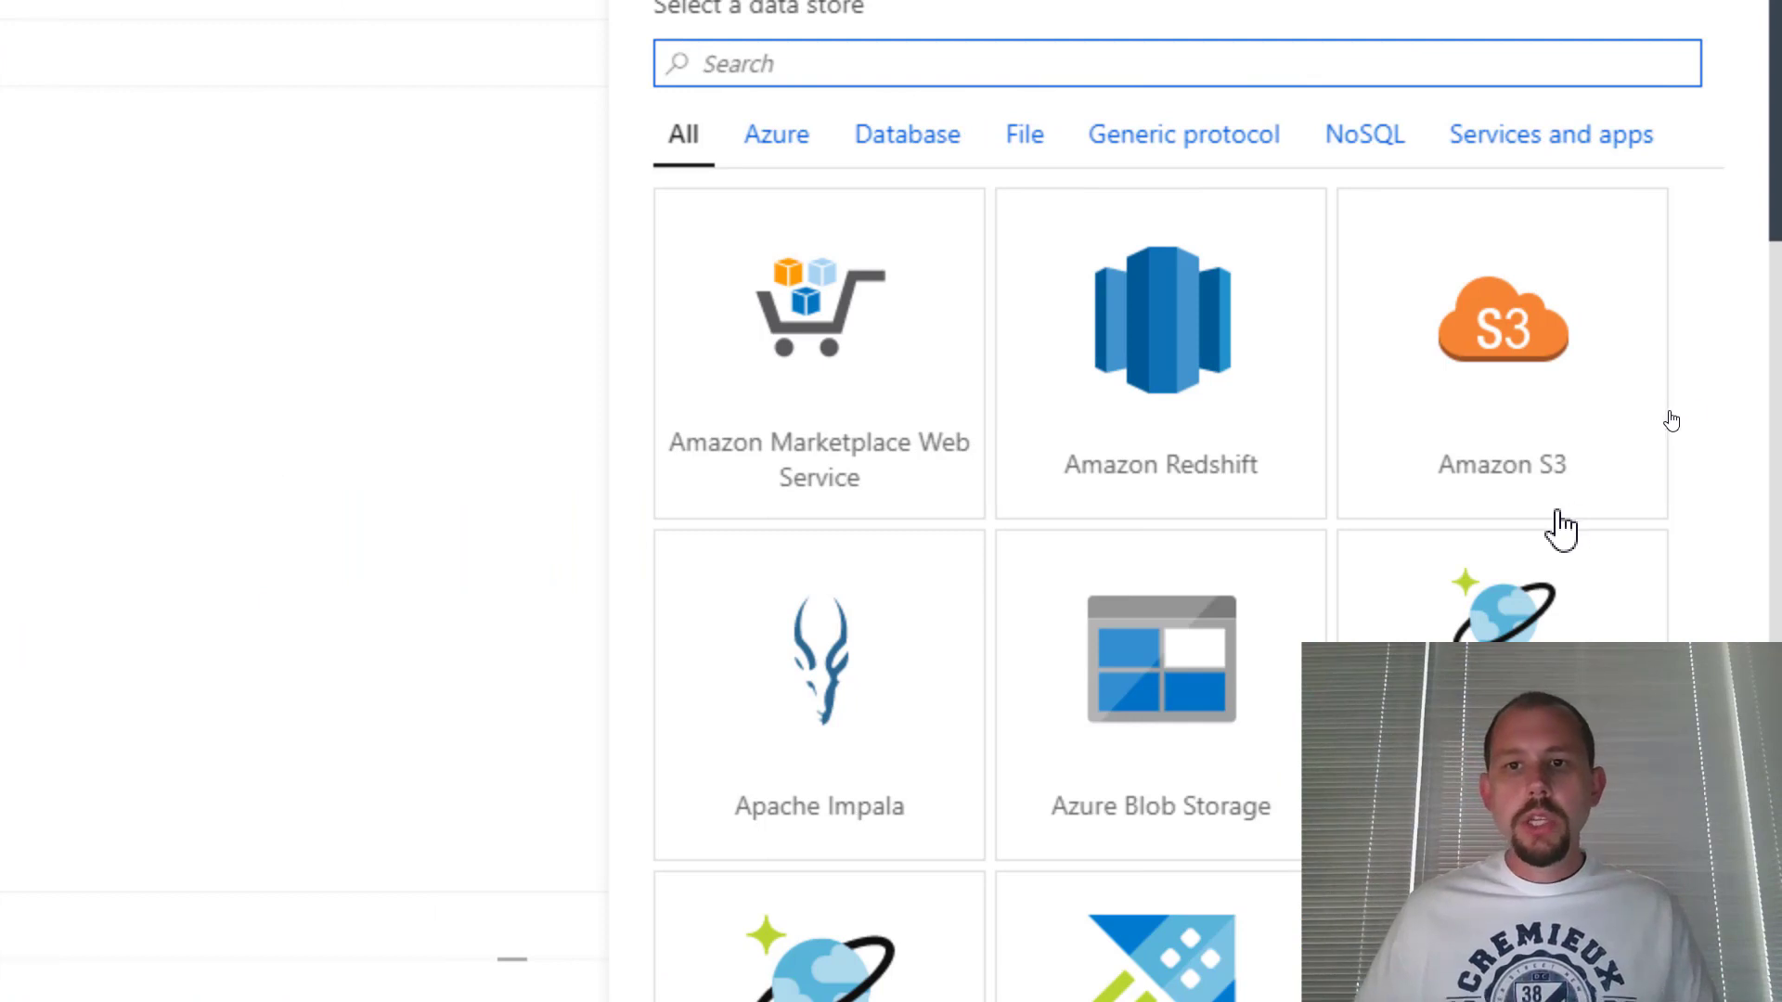
{"action": "scroll", "coordinate": [1556, 527], "scroll_direction": "down", "scroll_amount": 5}
{"action": "scroll", "coordinate": [1559, 528], "scroll_direction": "up", "scroll_amount": 5}
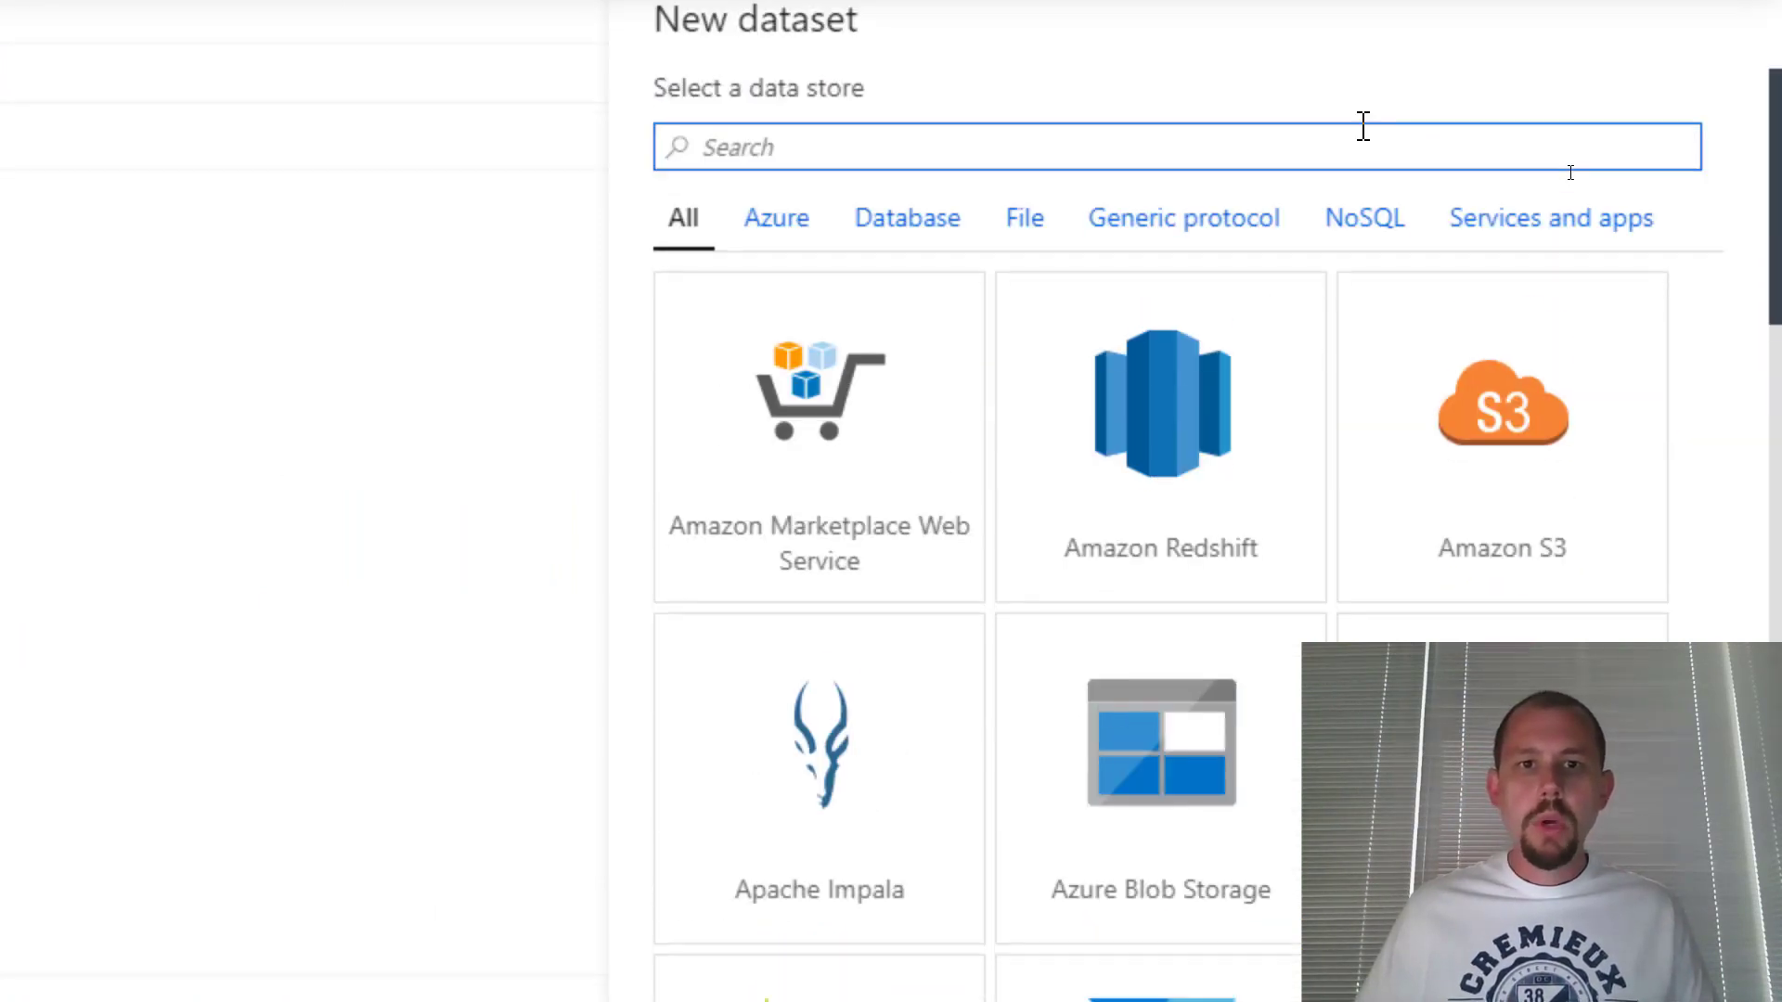
{"action": "left_click", "coordinate": [1158, 772]}
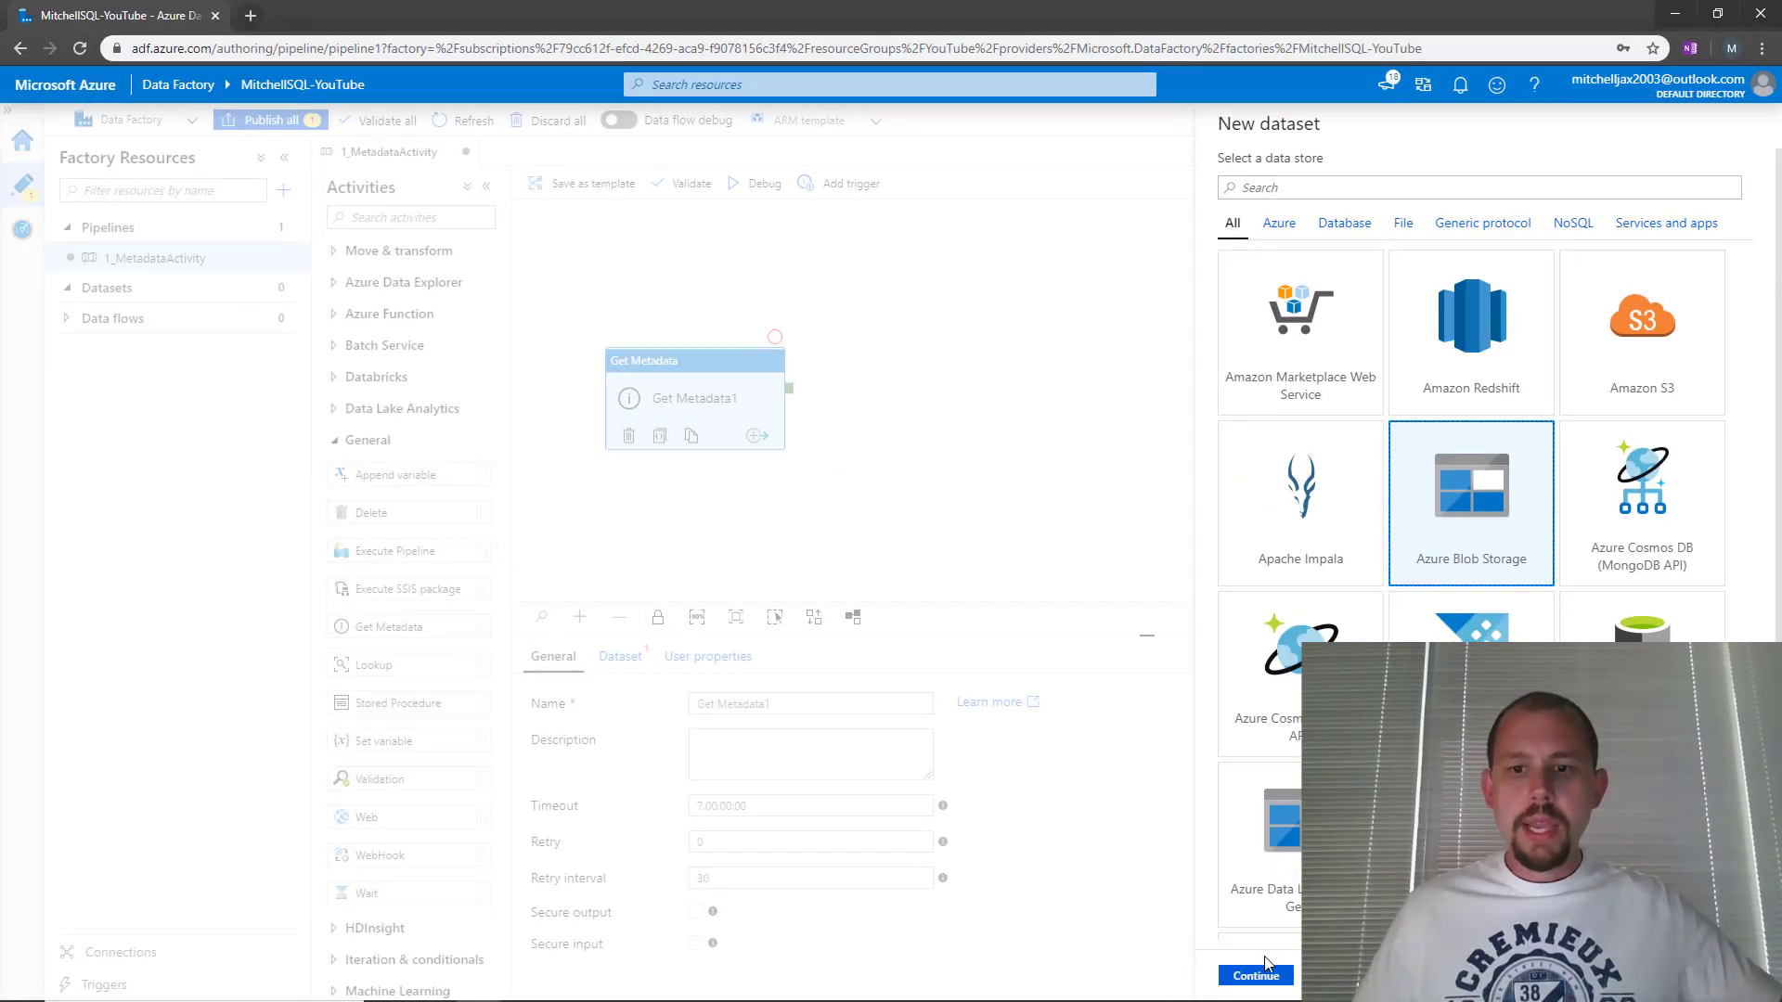
{"action": "left_click", "coordinate": [1263, 973]}
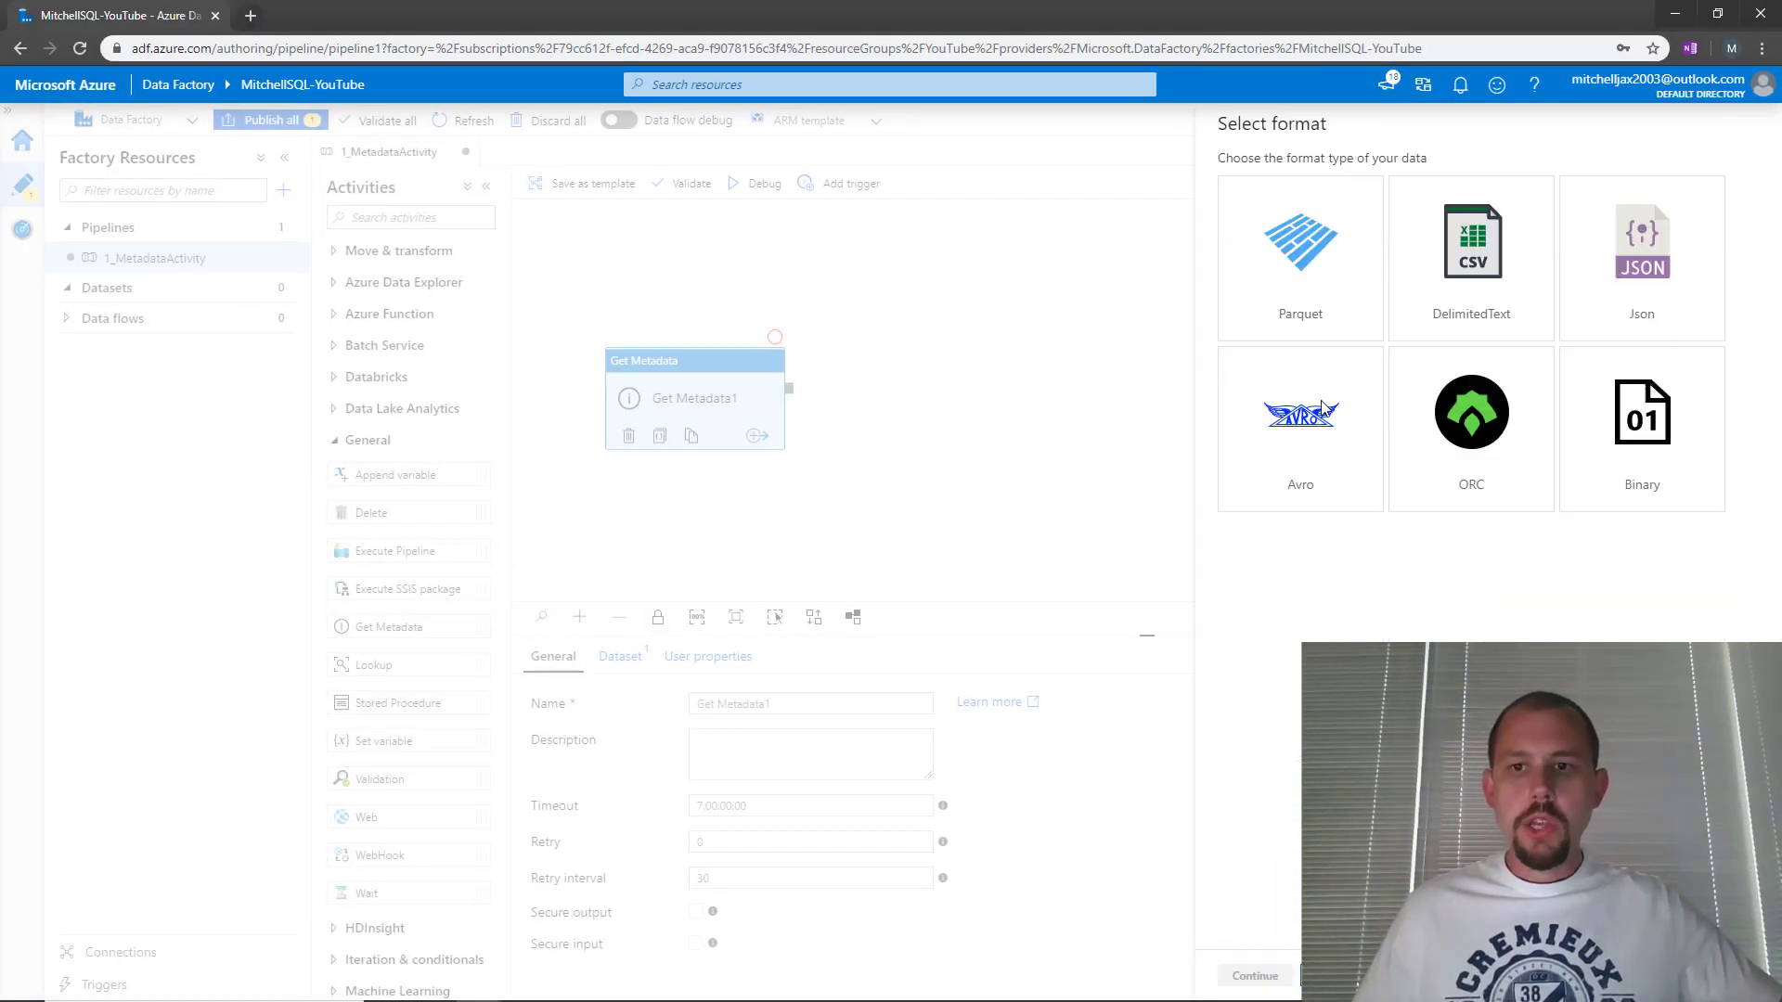
{"action": "left_click", "coordinate": [1471, 278]}
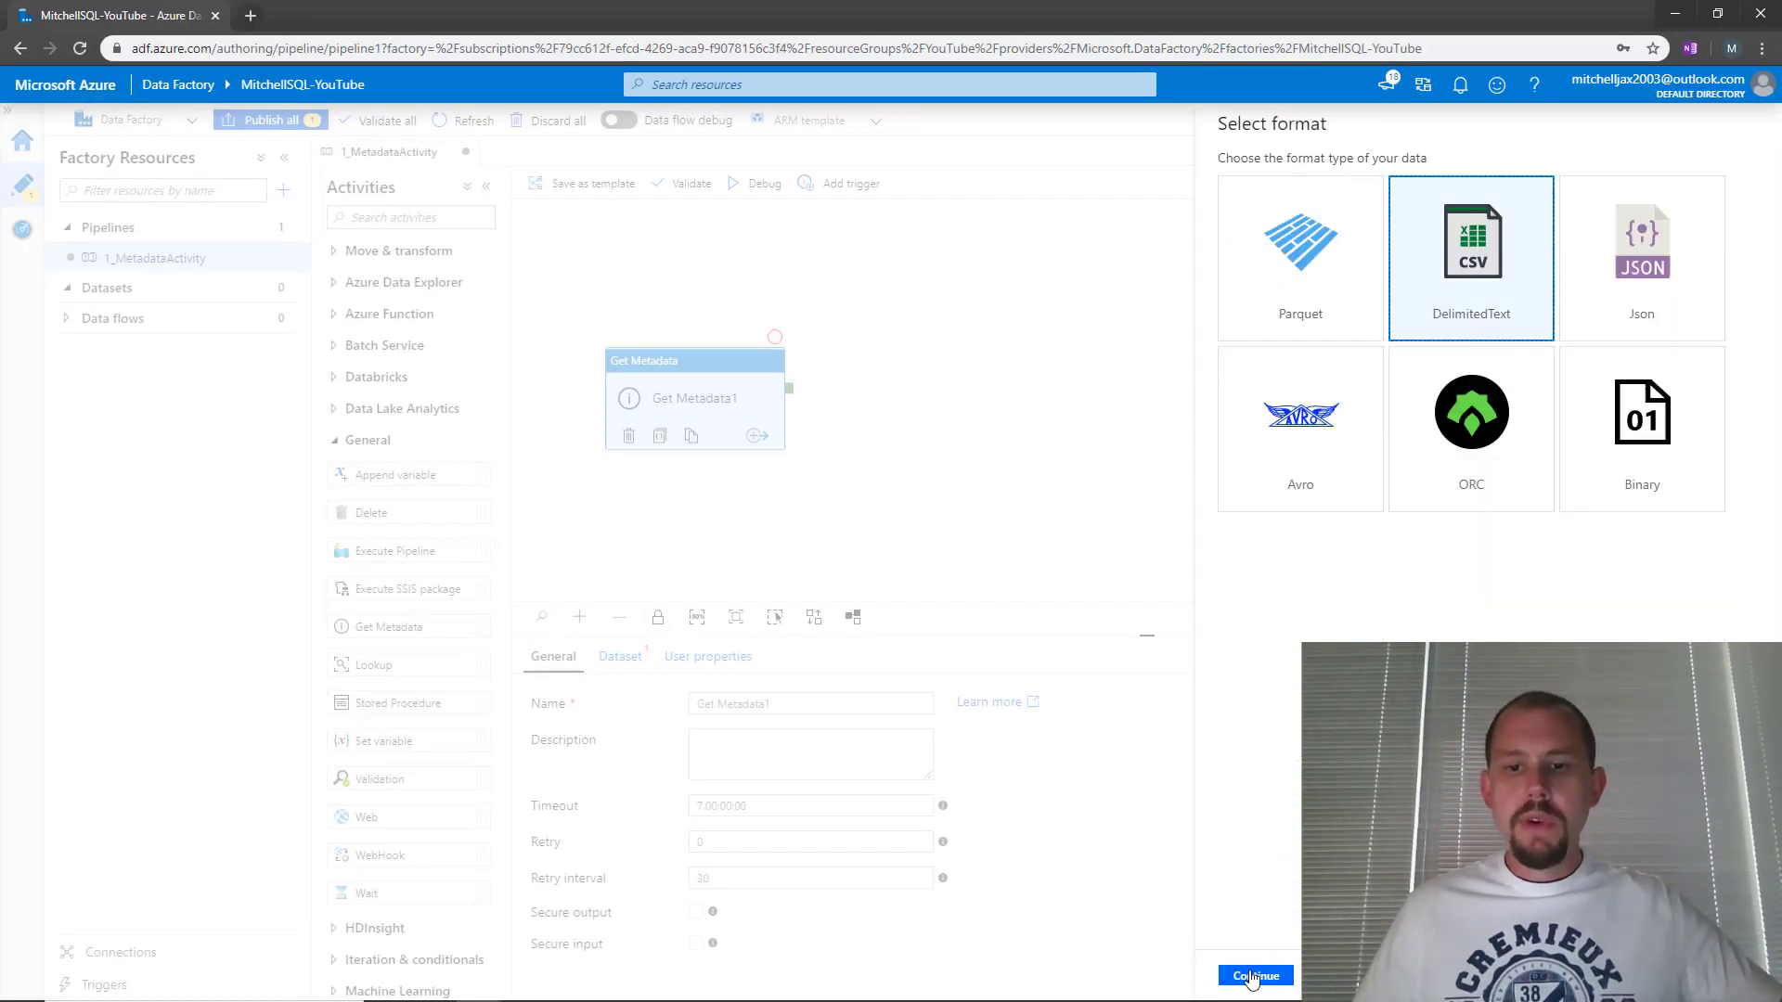
{"action": "left_click", "coordinate": [1258, 974]}
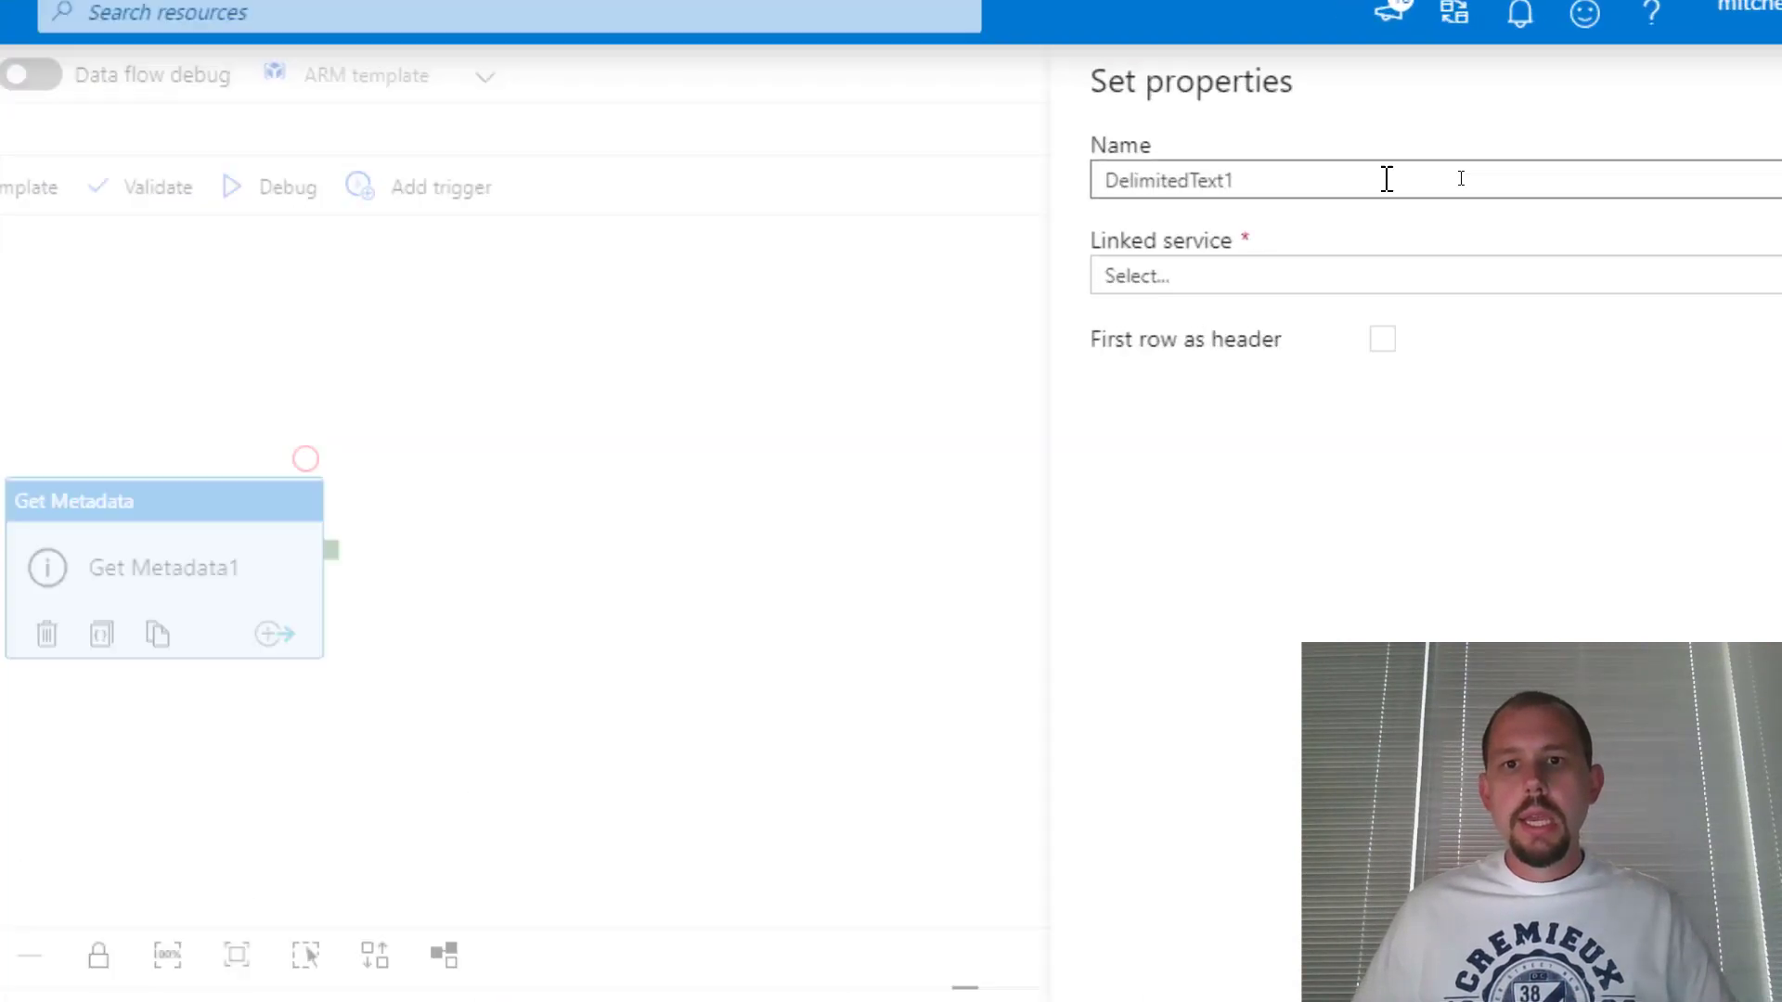
Name the dataset az_adls_file_Employee
{"action": "double_click", "coordinate": [1066, 191]}
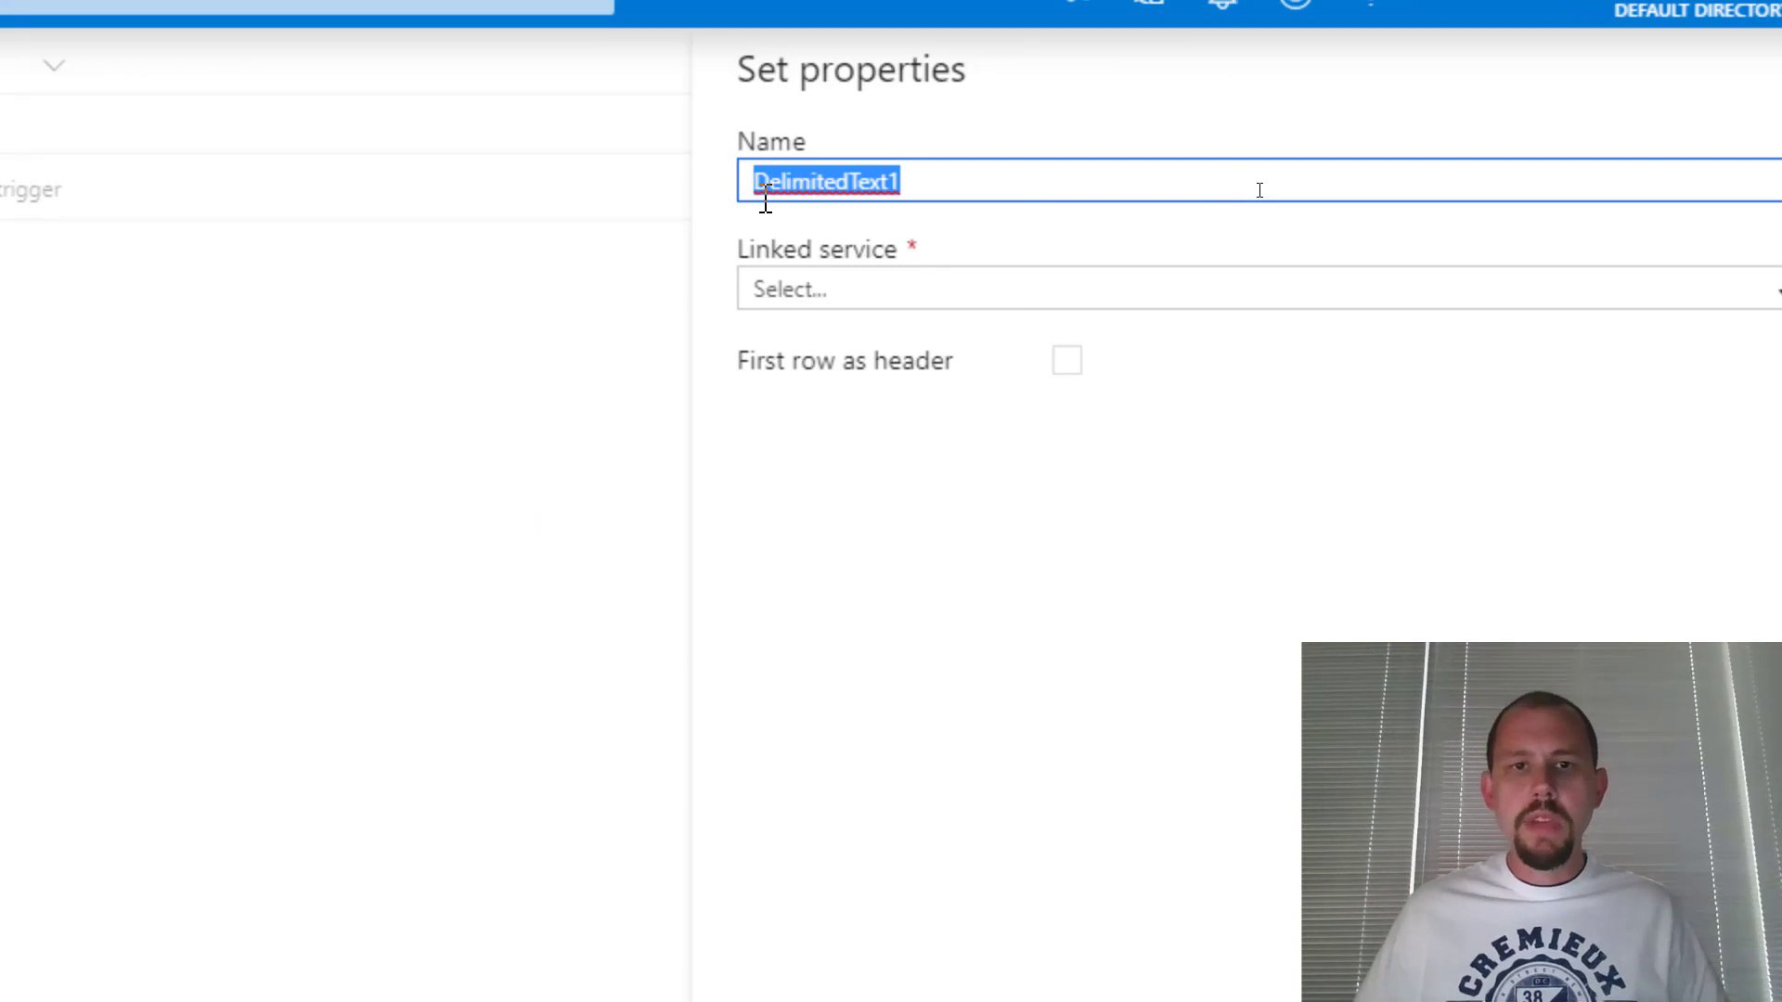
{"action": "key", "text": "BackSpace"}
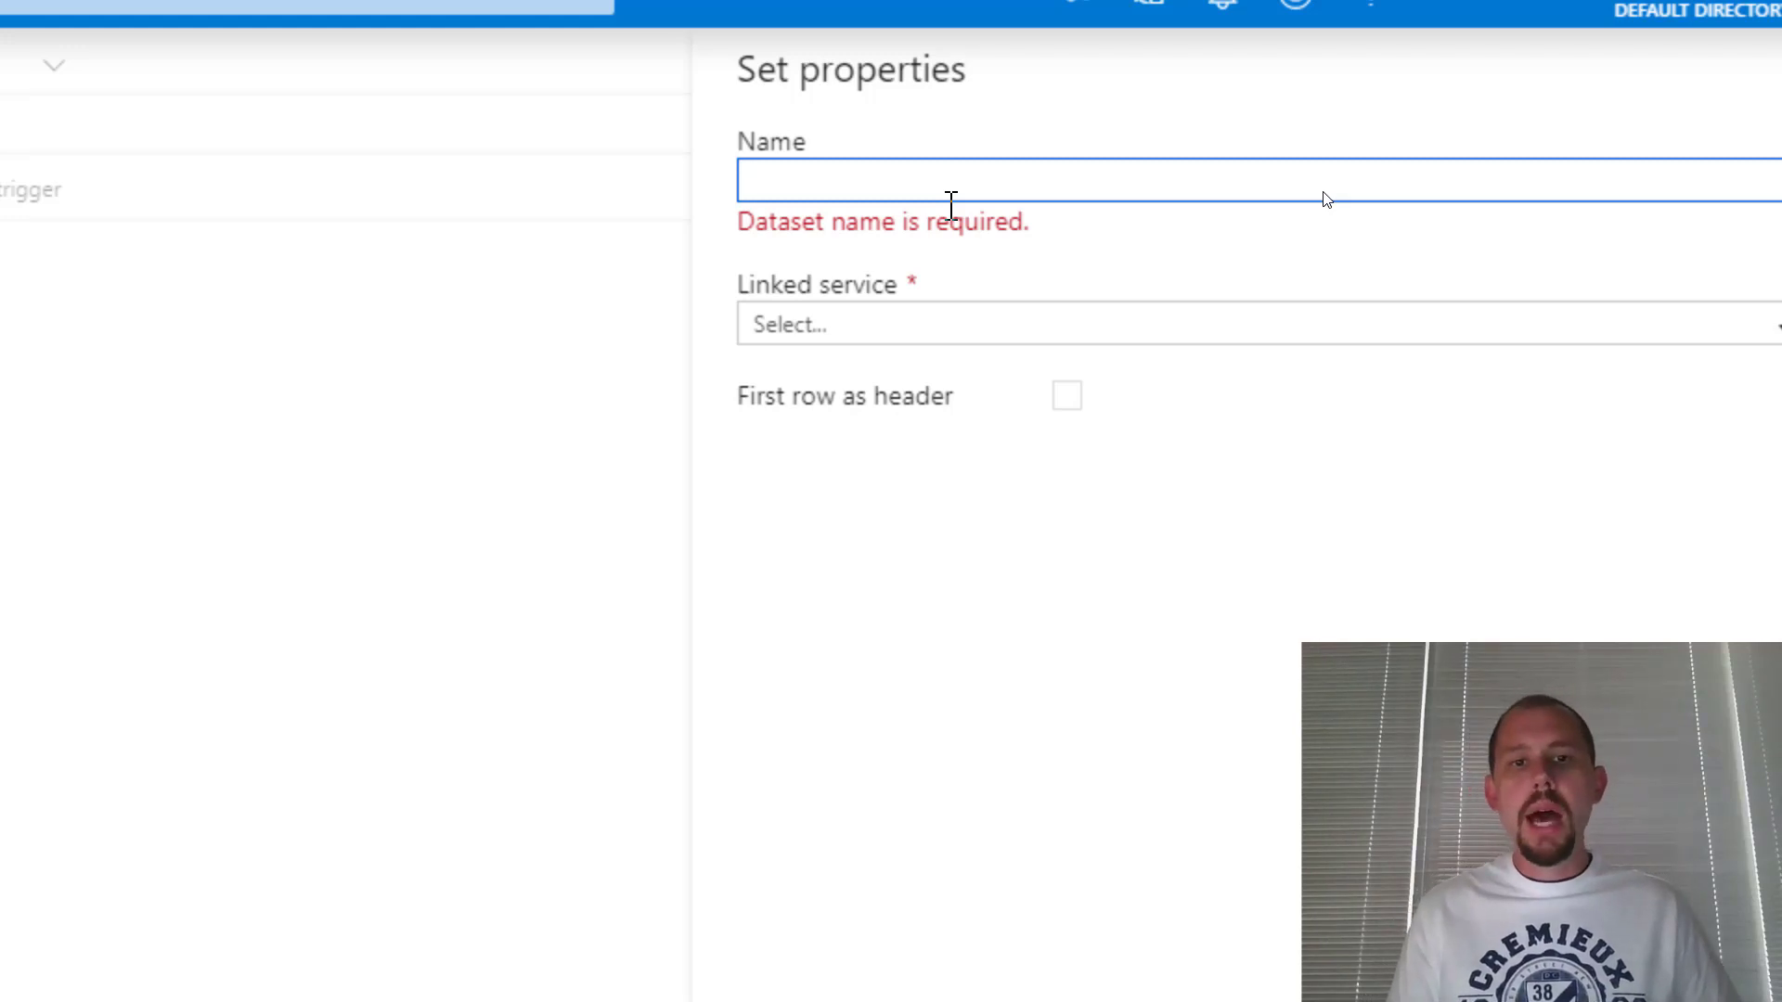
{"action": "type", "text": "az_"}
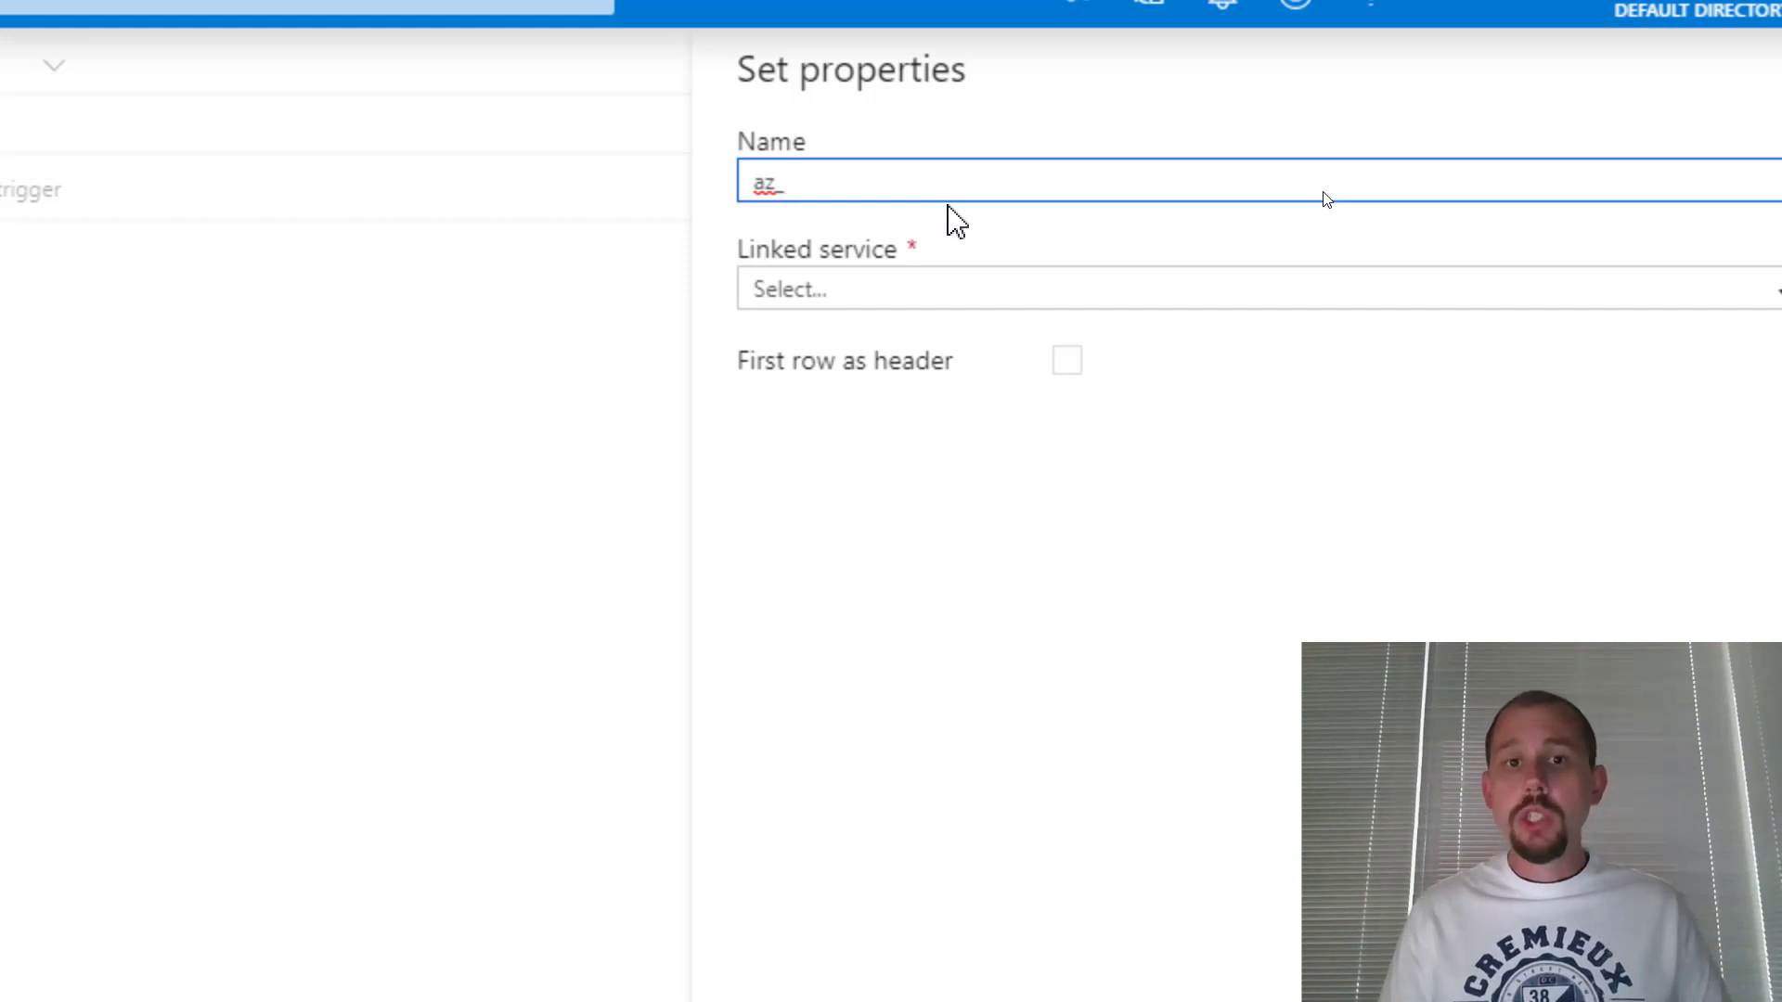
{"action": "type", "text": "b"}
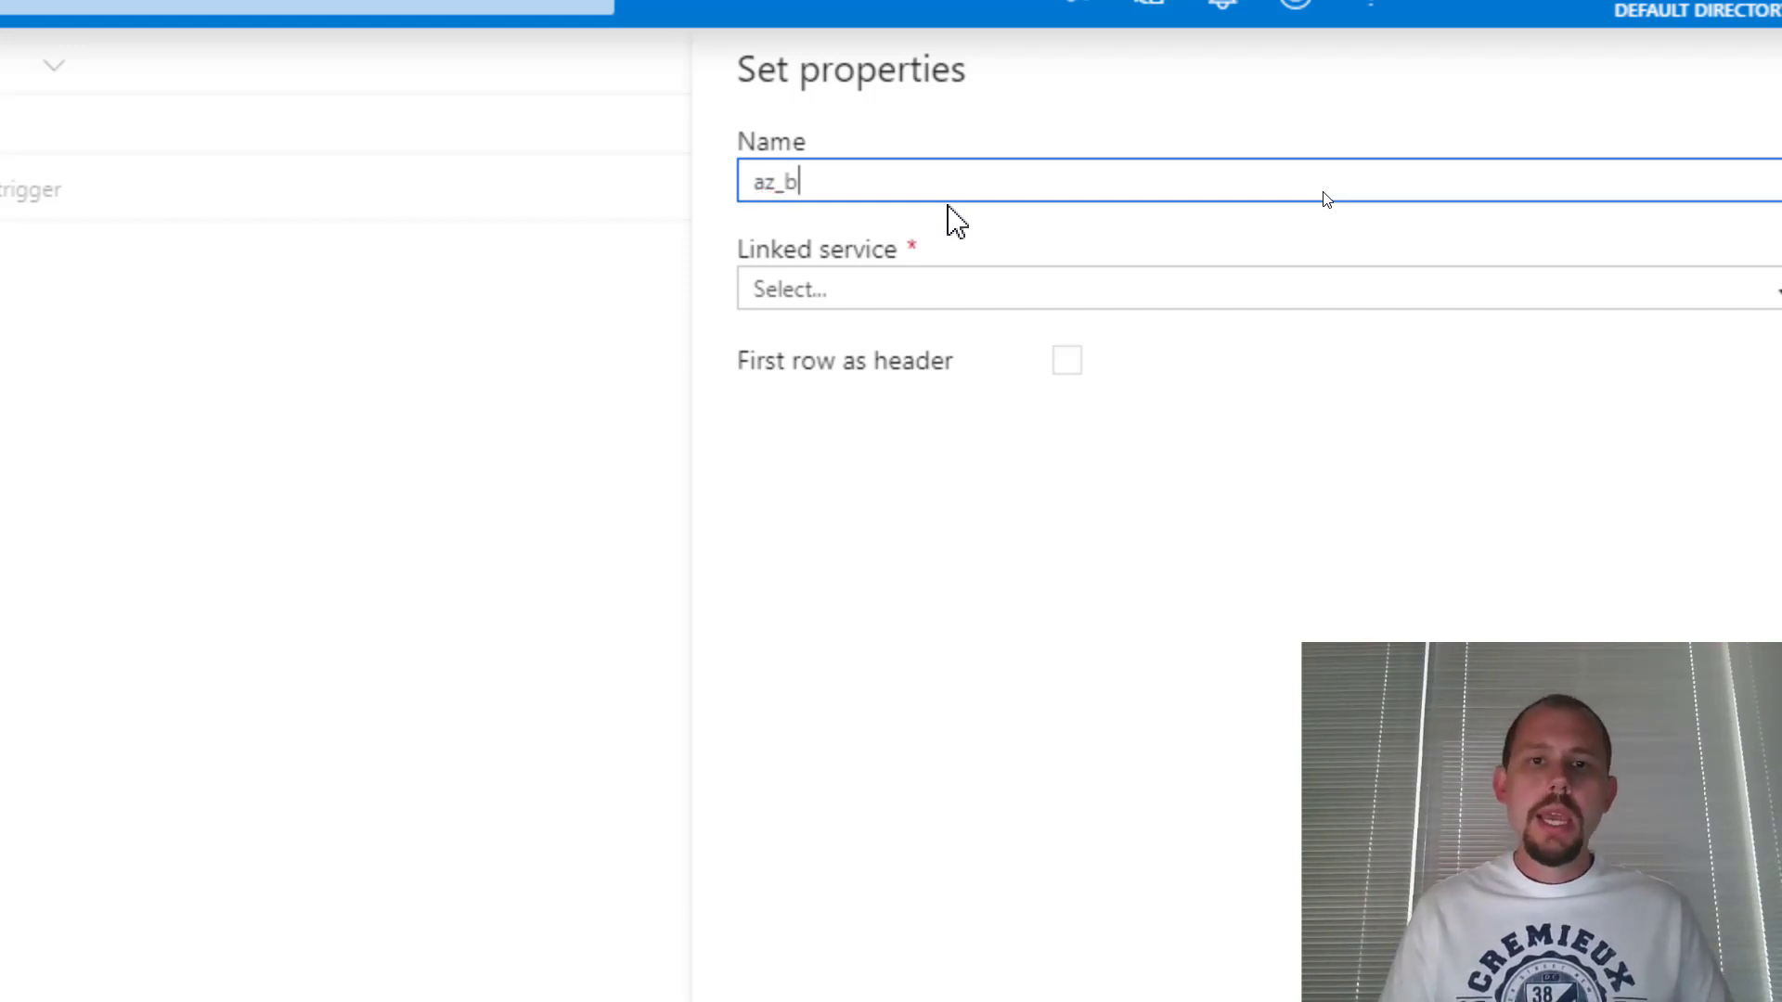
{"action": "type", "text": "lo"}
{"action": "key", "text": "BackSpace"}
{"action": "key", "text": "BackSpace"}
{"action": "key", "text": "BackSpace"}
{"action": "type", "text": "adls"}
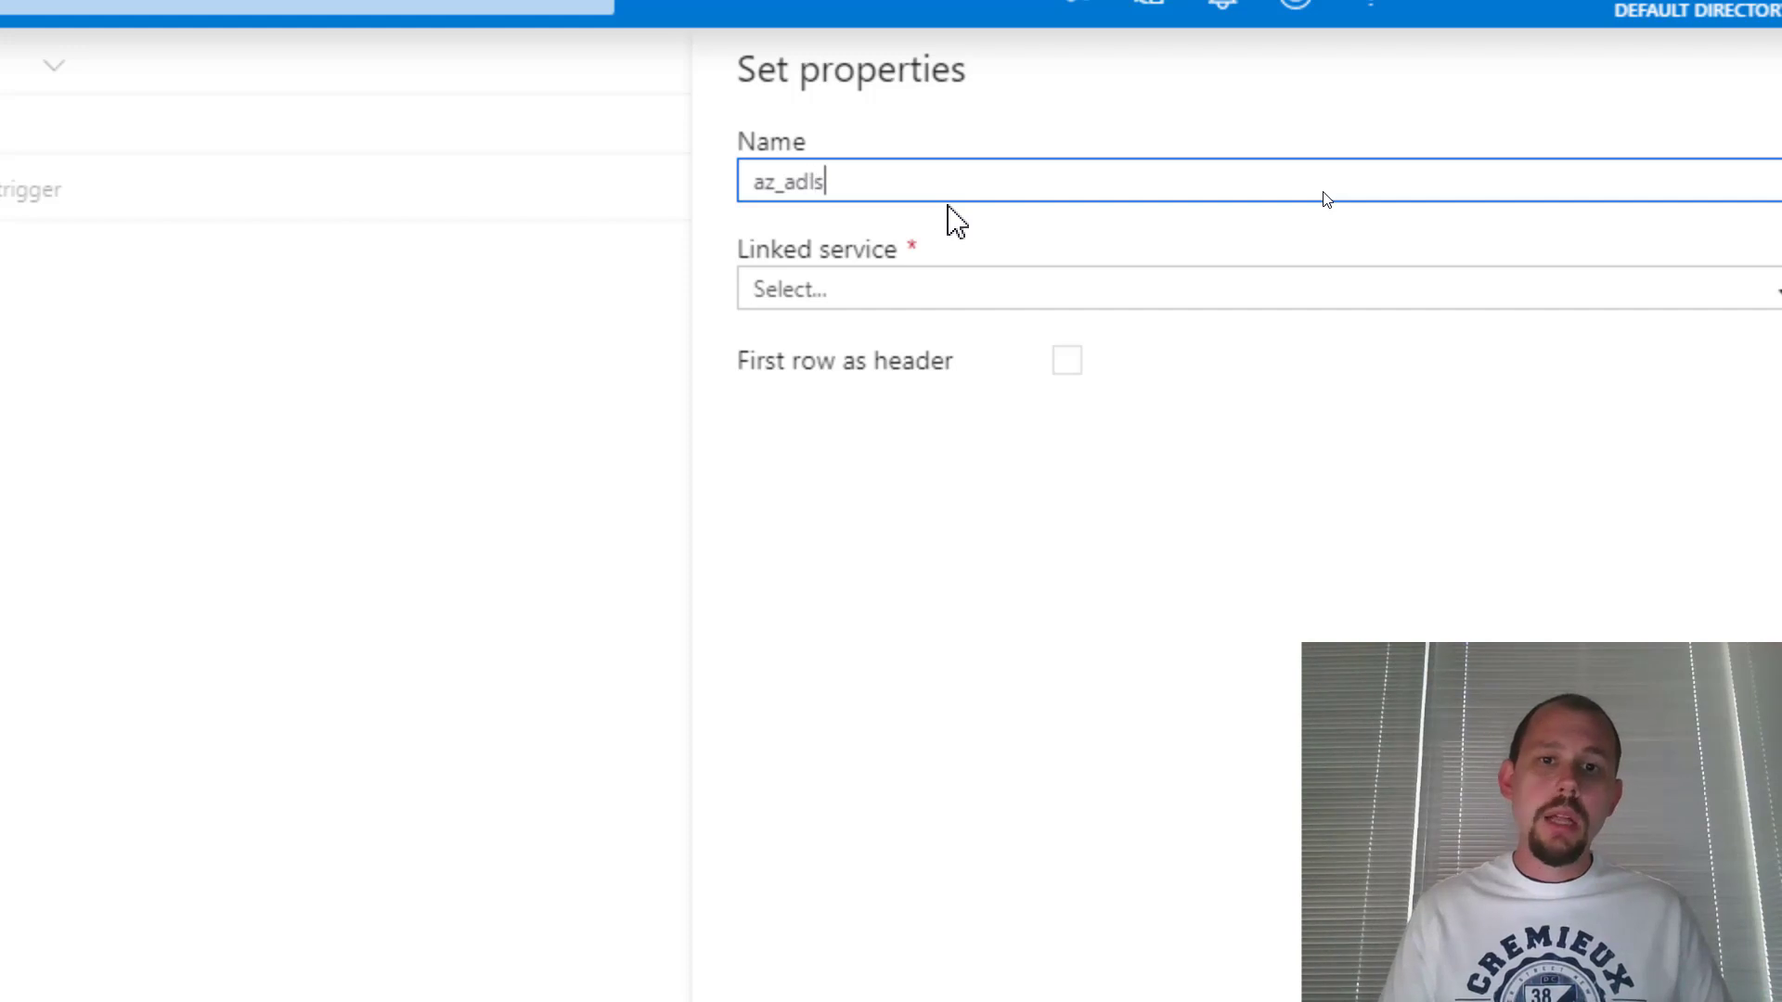
{"action": "type", "text": "_"}
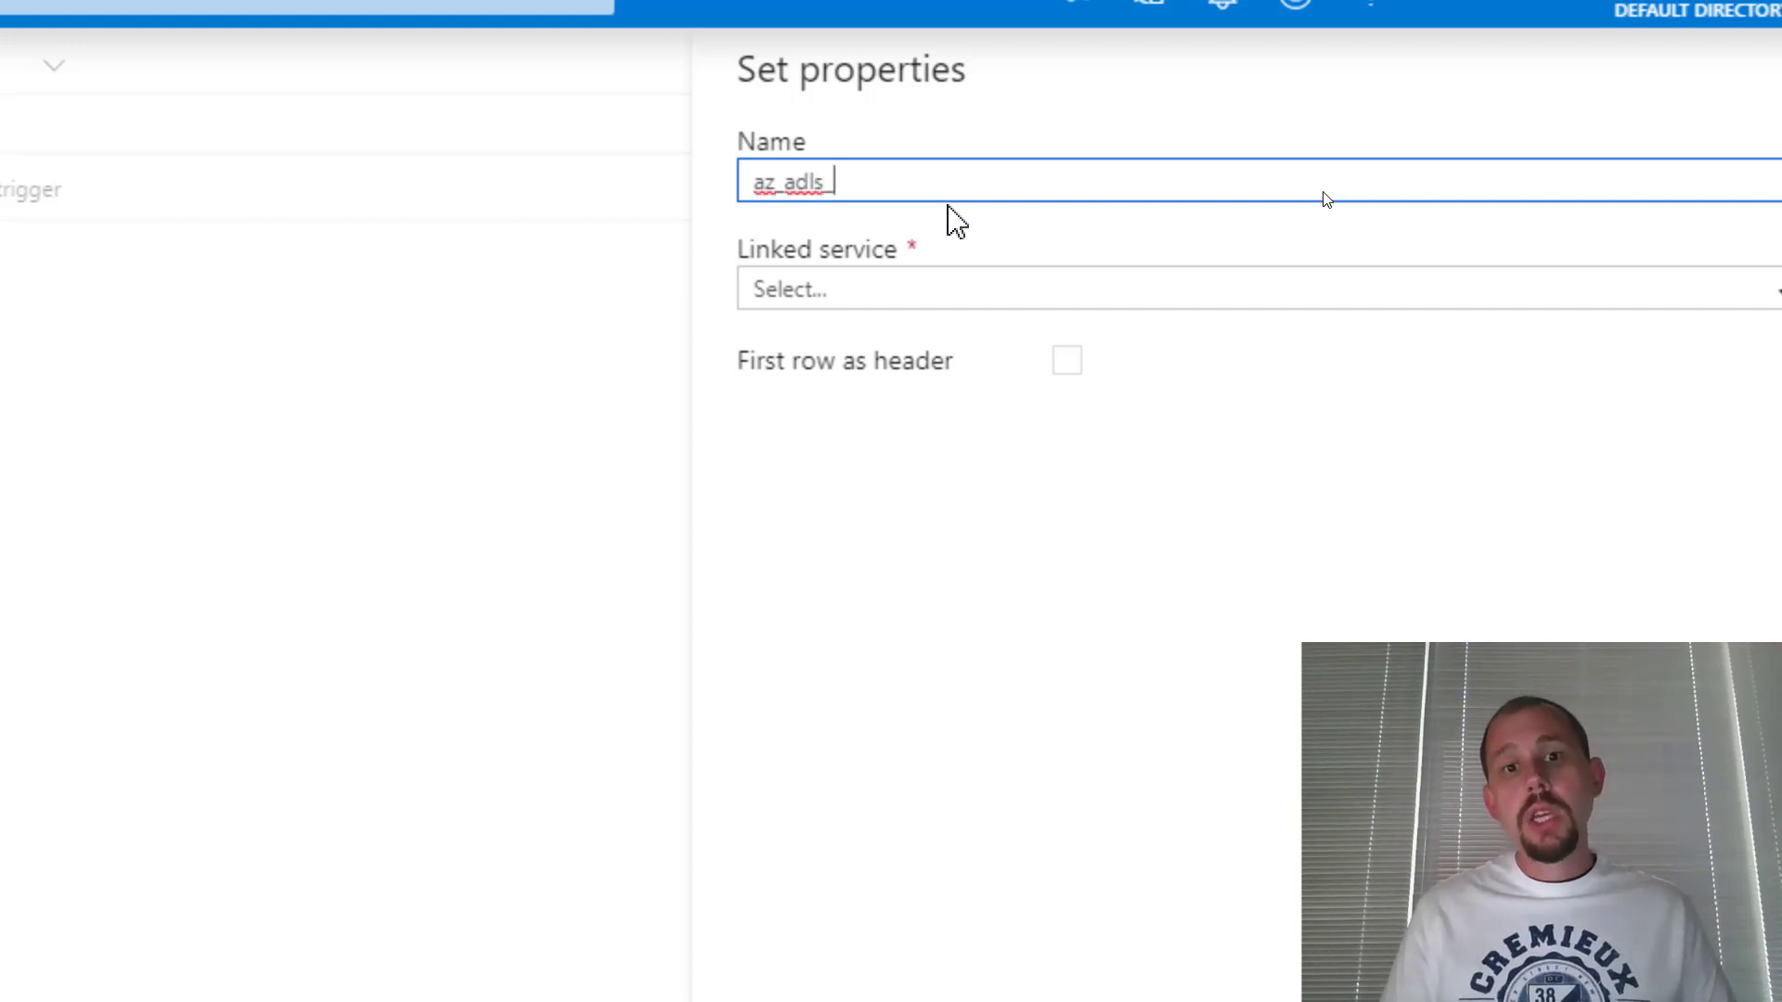
{"action": "type", "text": "file"}
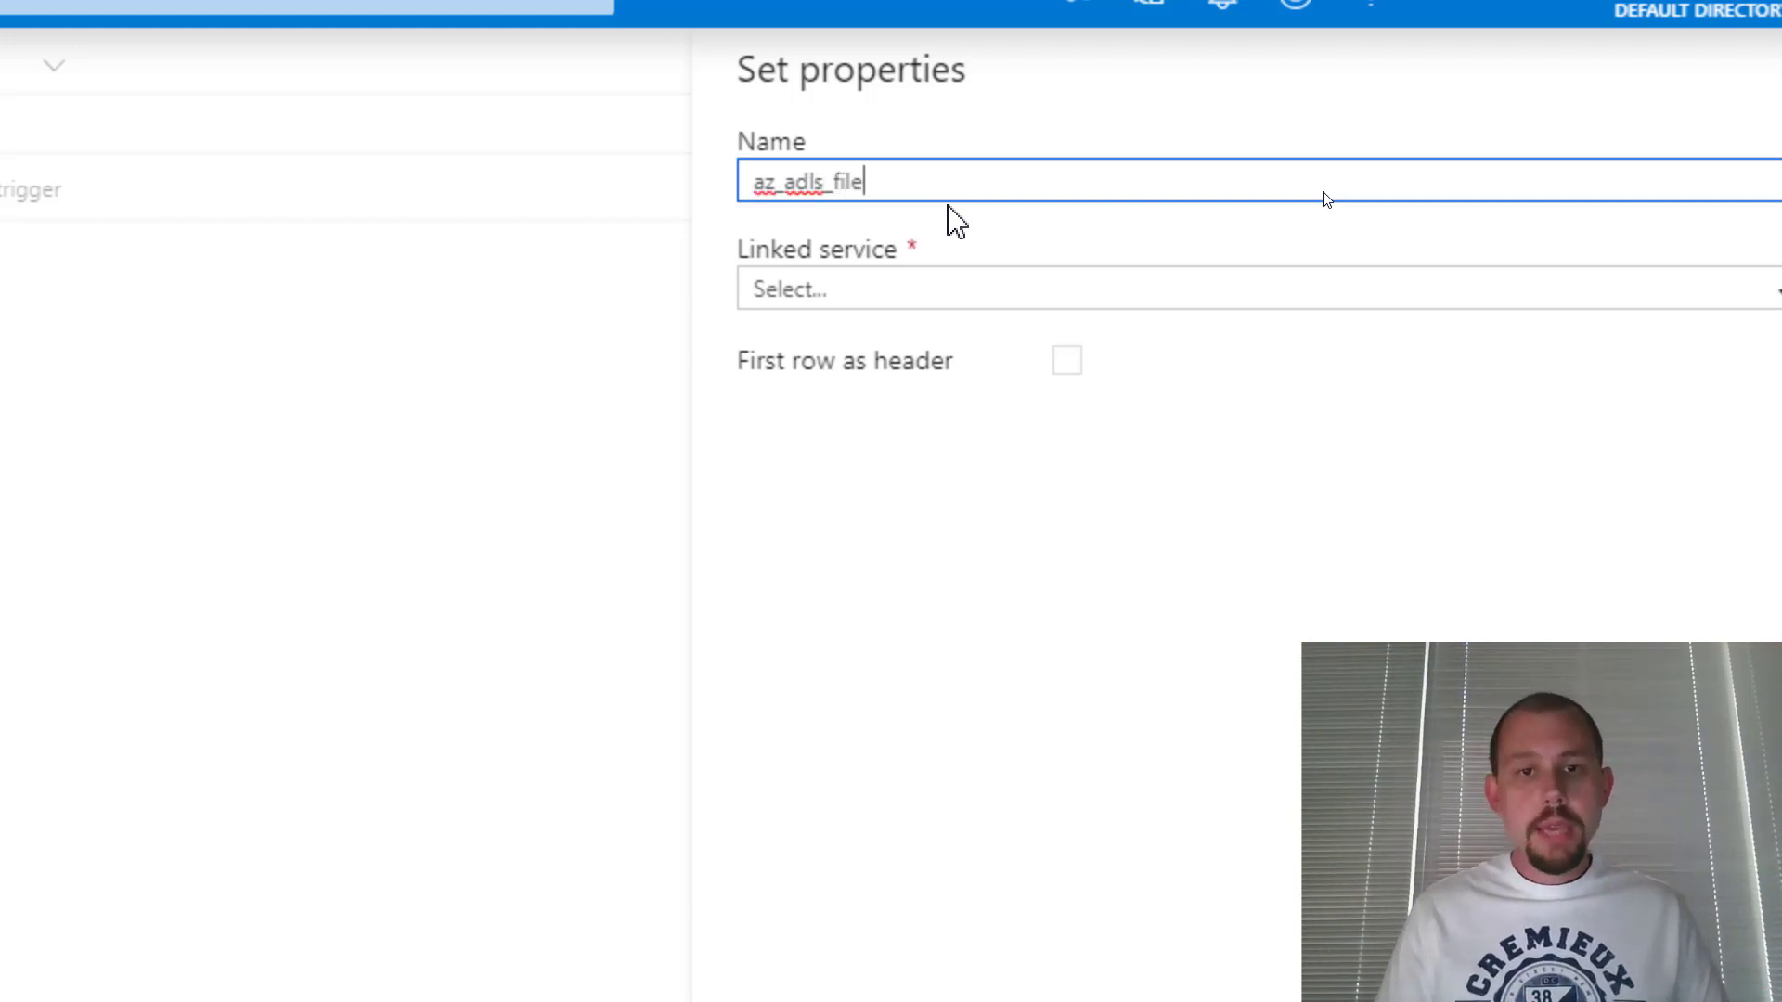
{"action": "type", "text": "_E"}
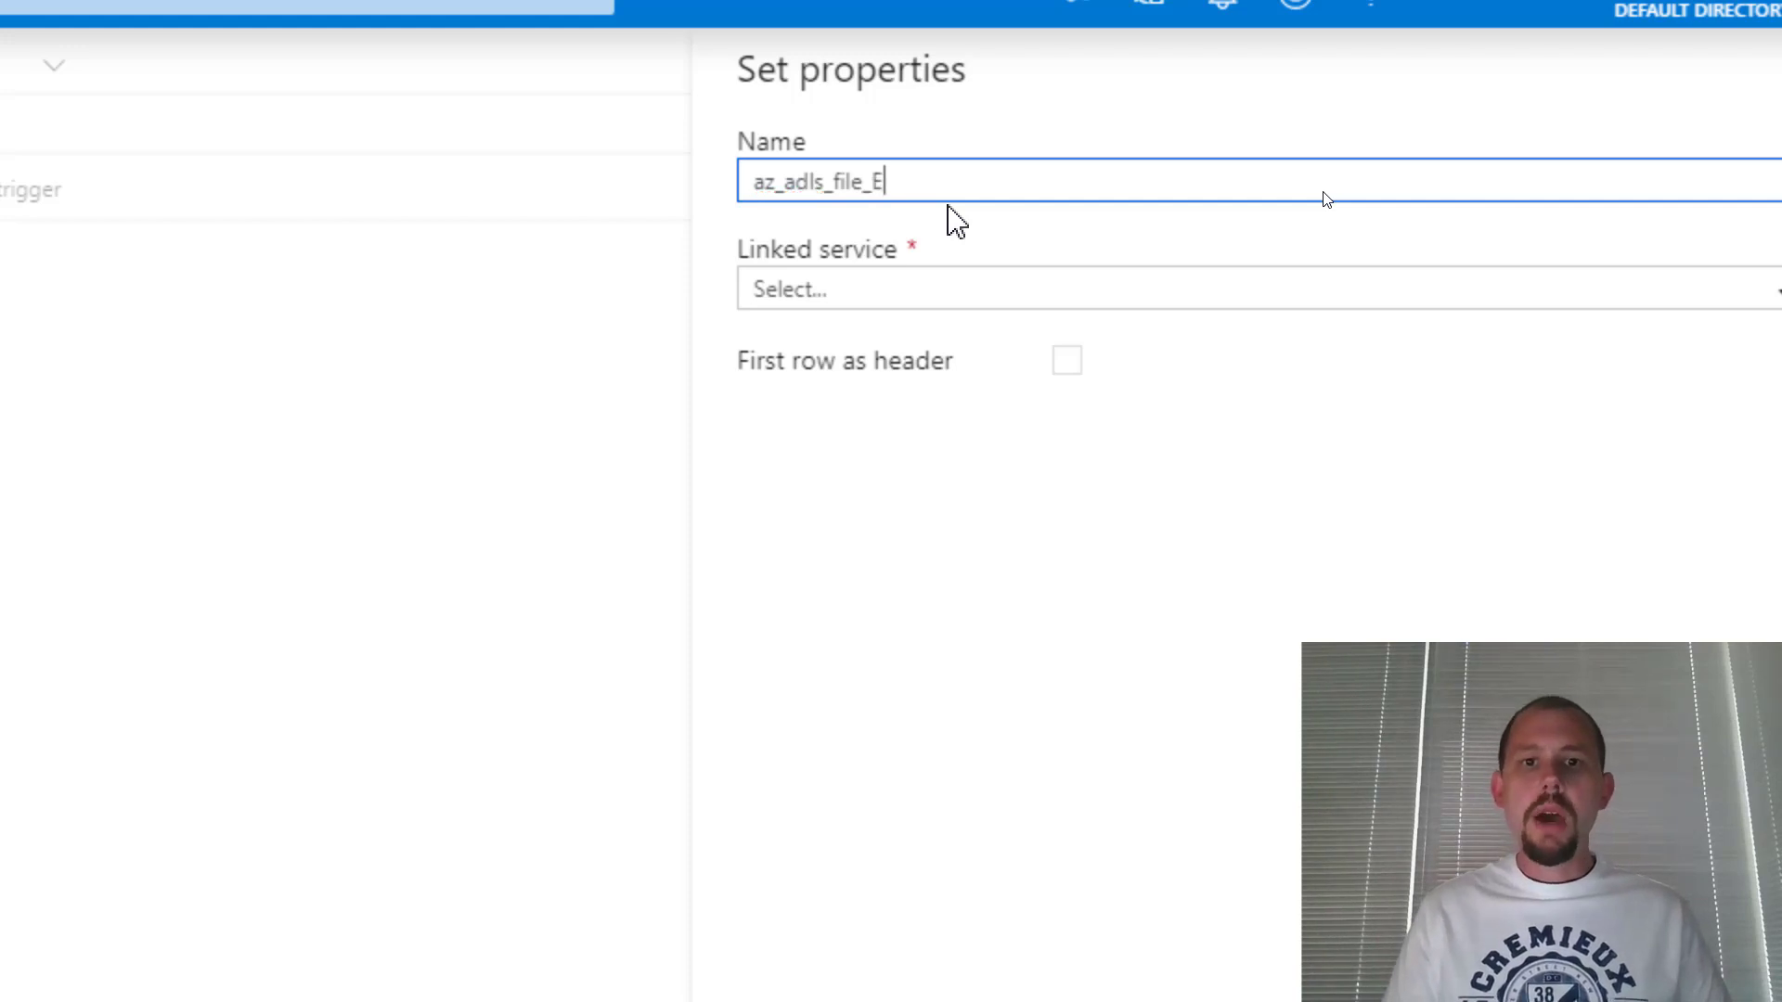
{"action": "type", "text": "mployee"}
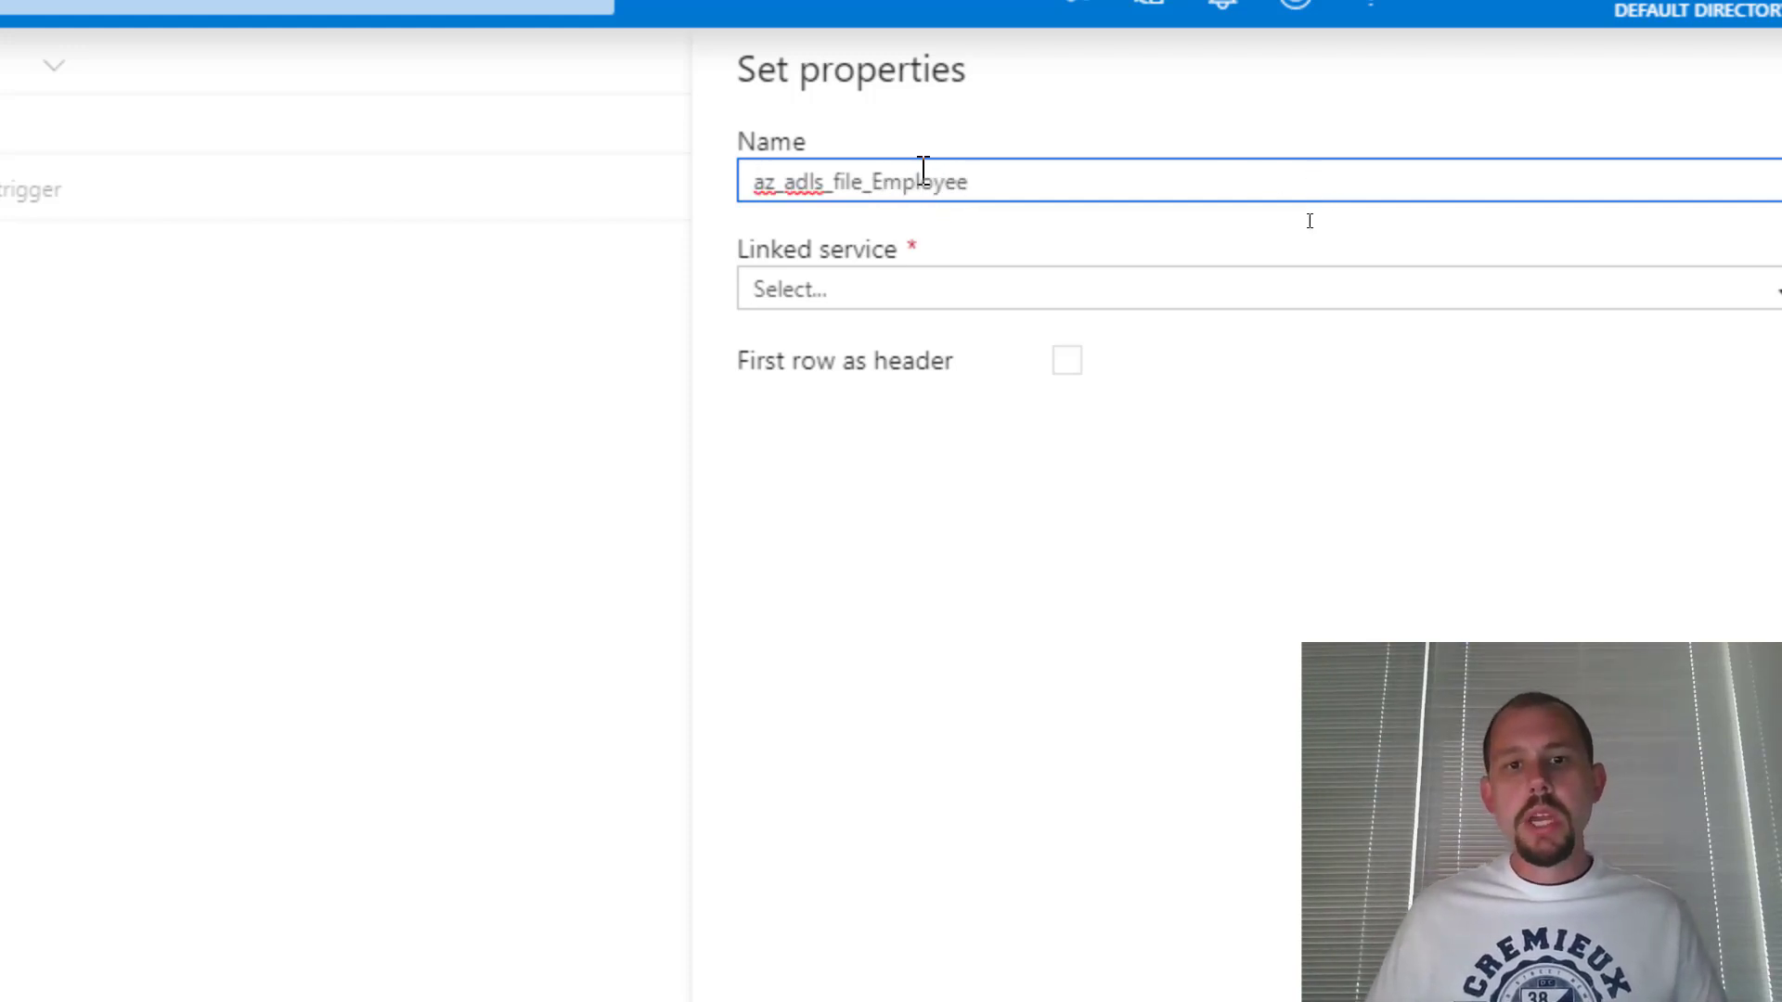
{"action": "left_click", "coordinate": [936, 299]}
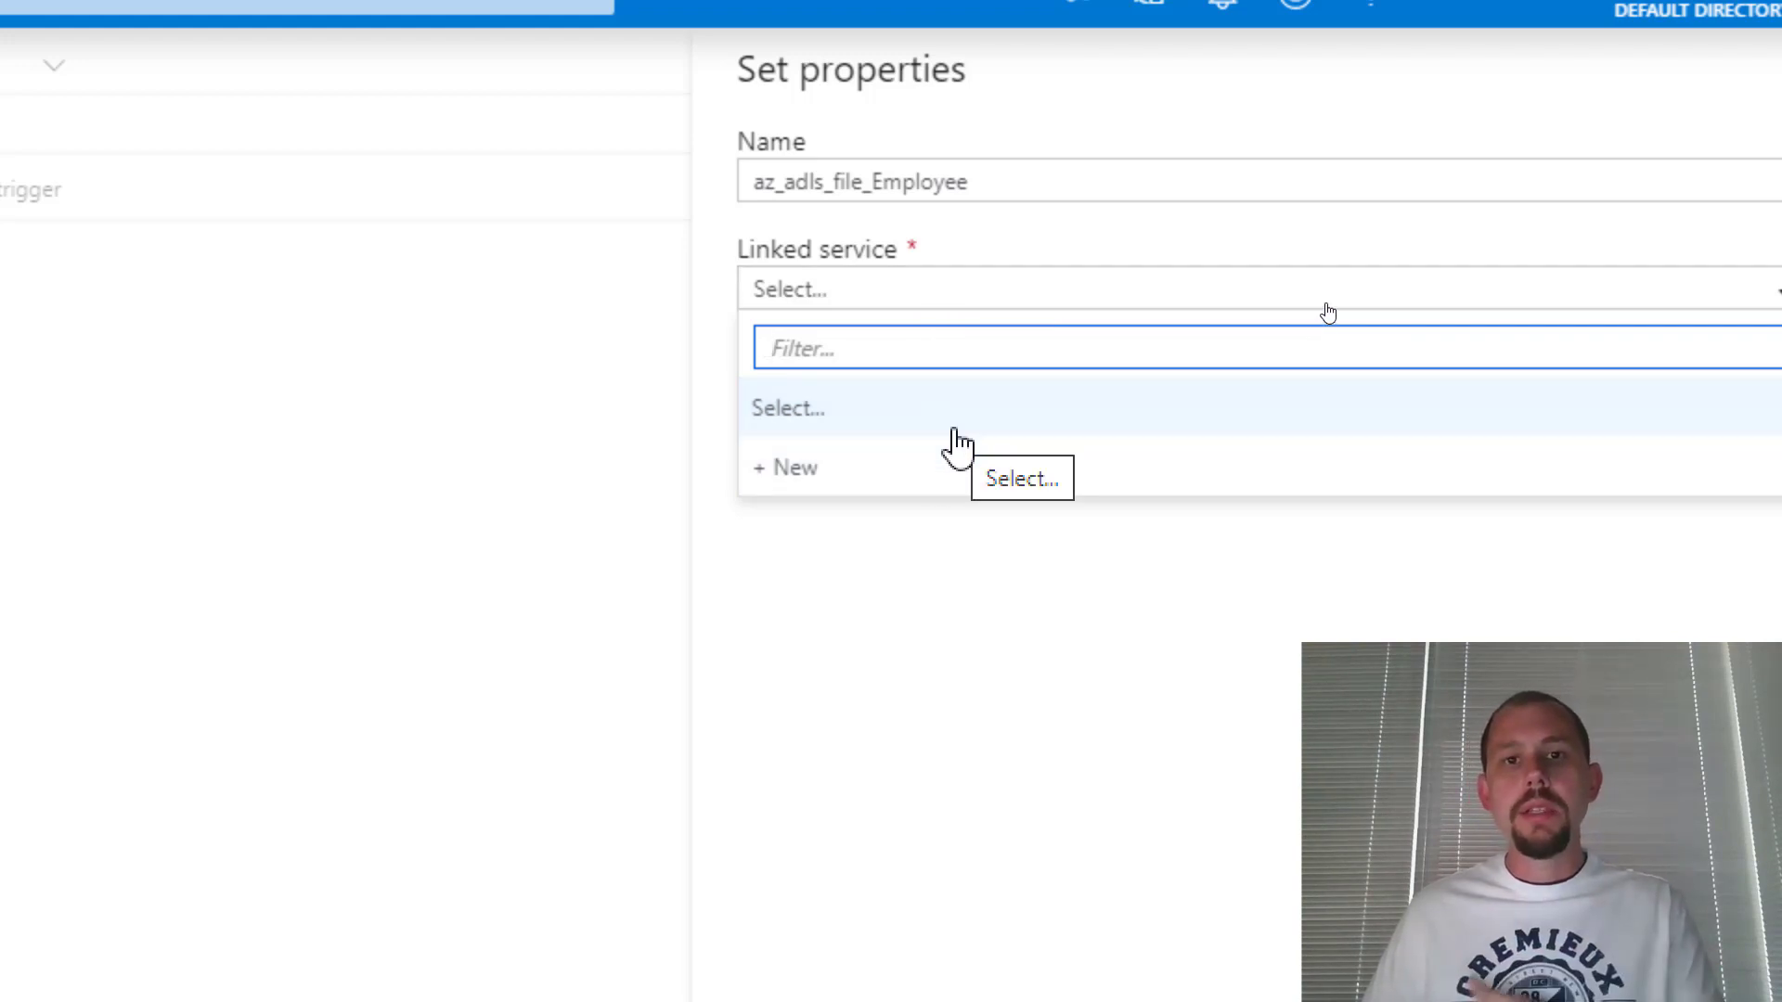
Start a new Blob Storage linked service and name it beginning with az_blob_
{"action": "left_click", "coordinate": [876, 478]}
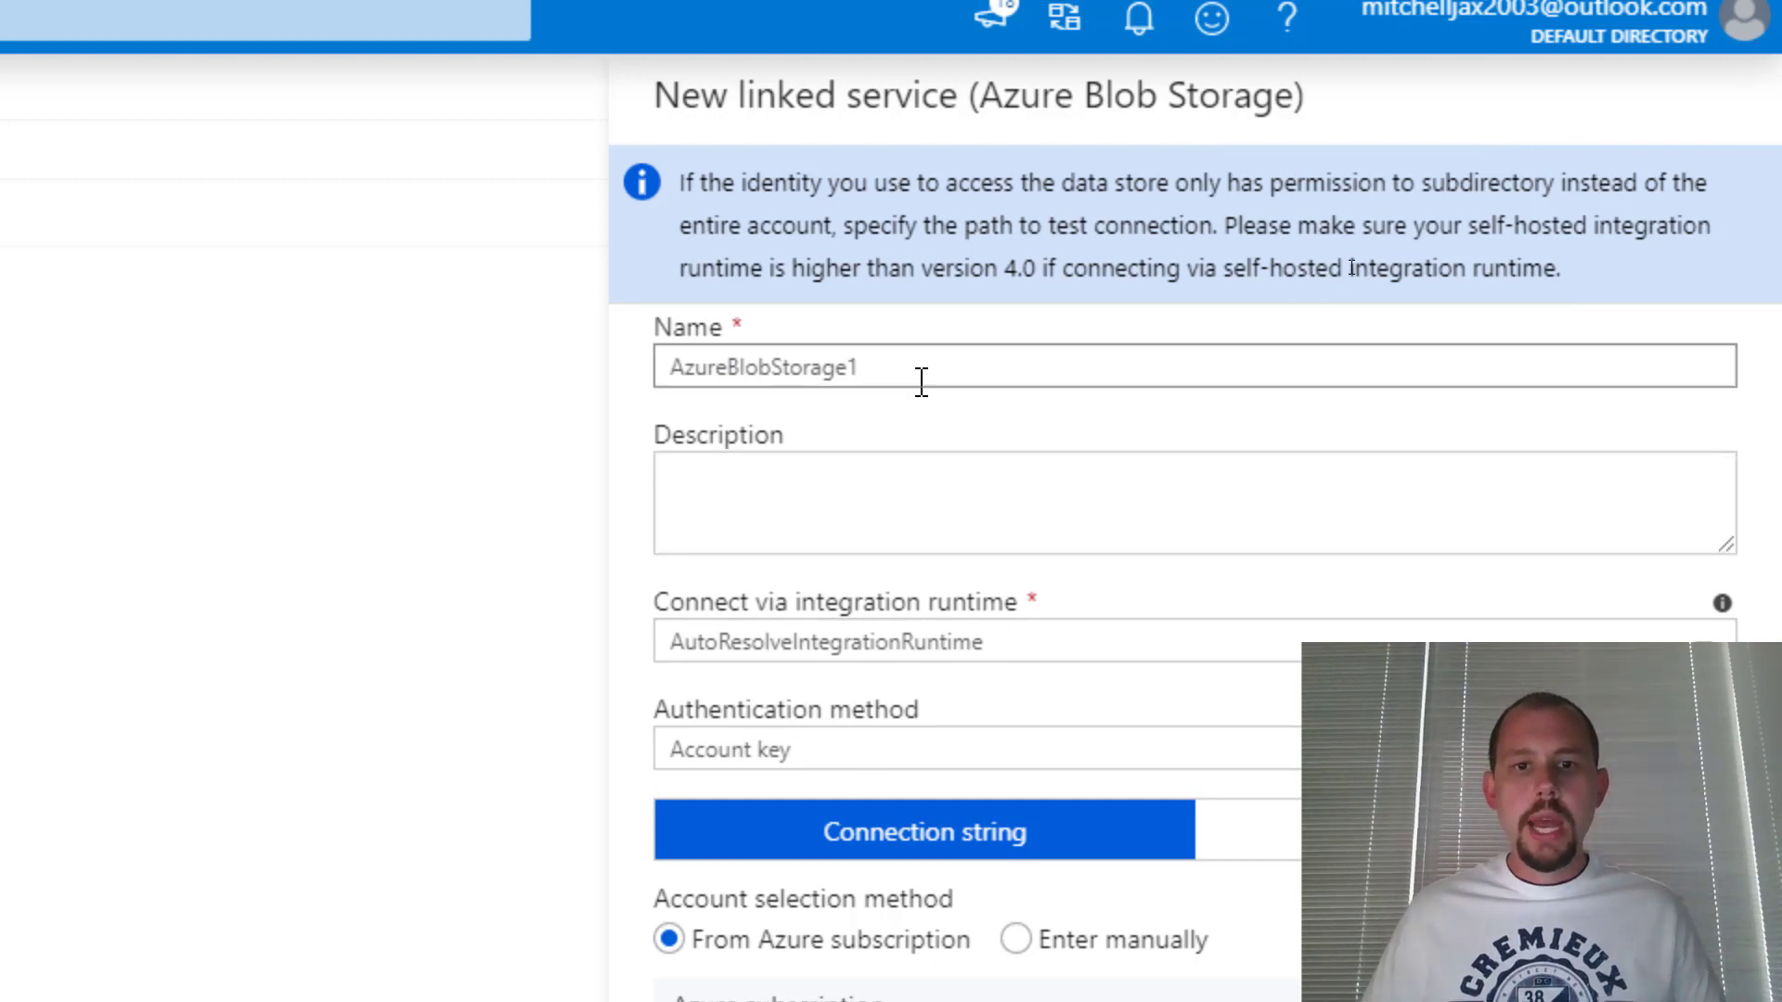
{"action": "left_click", "coordinate": [900, 362]}
{"action": "key", "text": "ctrl+a"}
{"action": "type", "text": "az"}
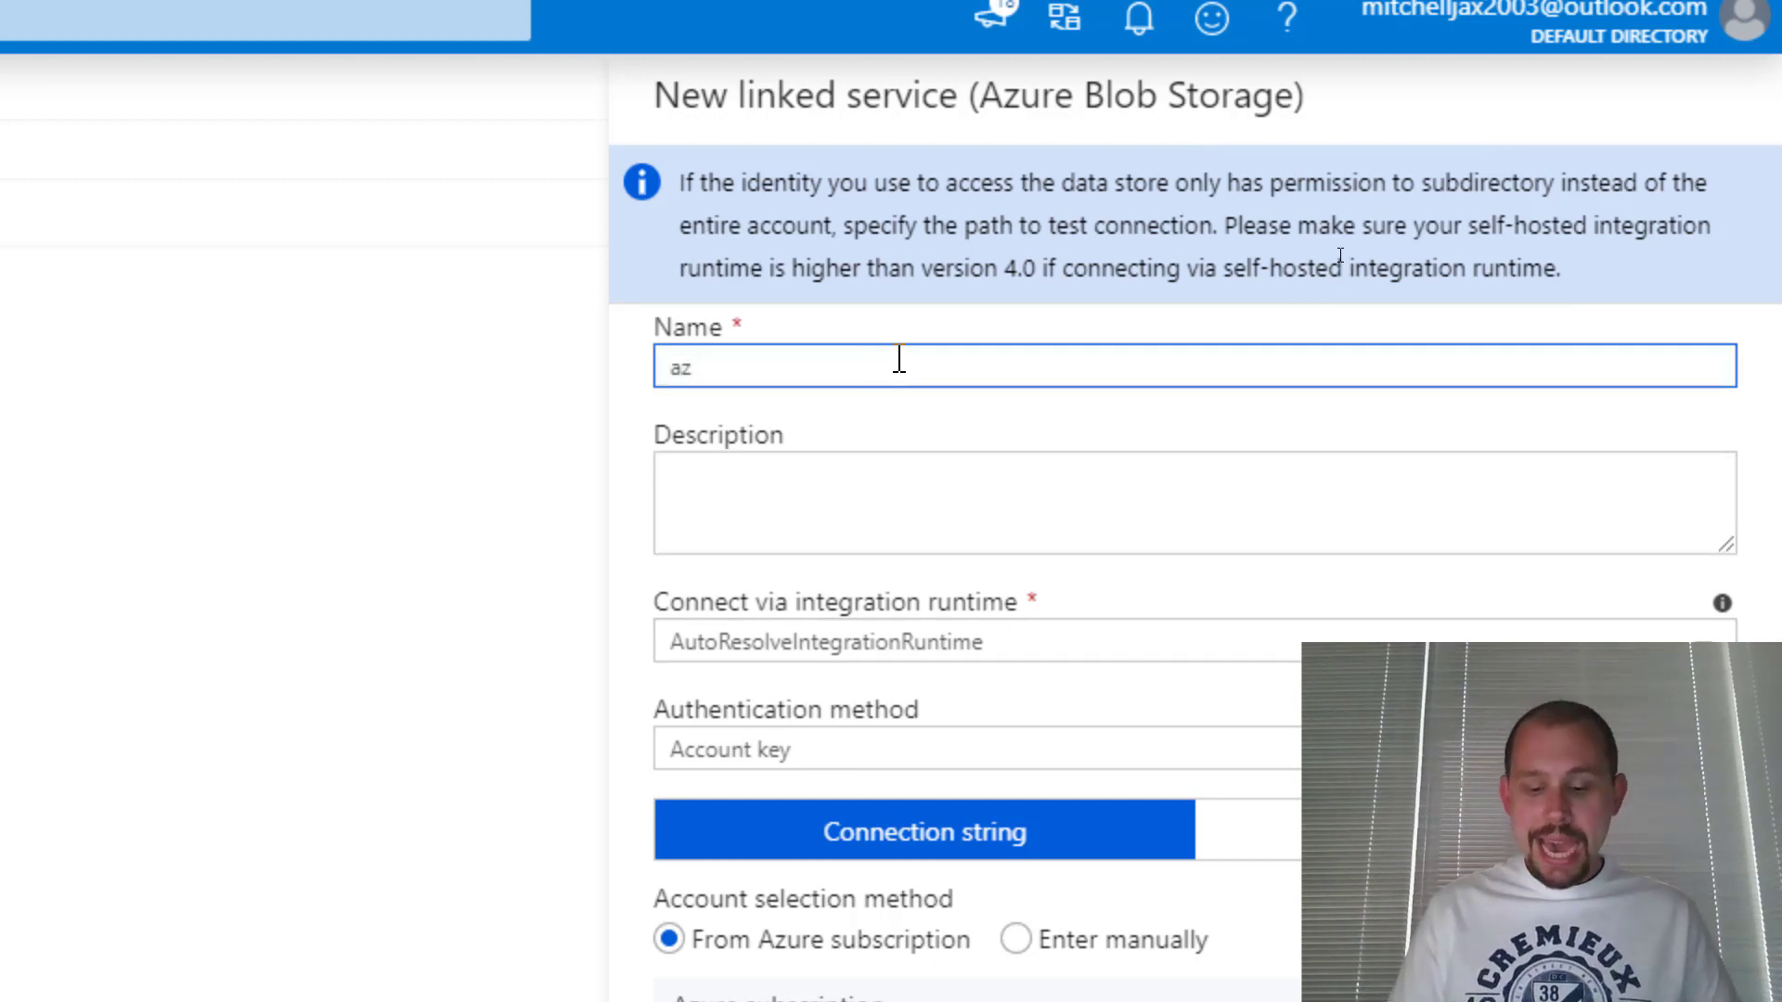
{"action": "type", "text": "_blob"}
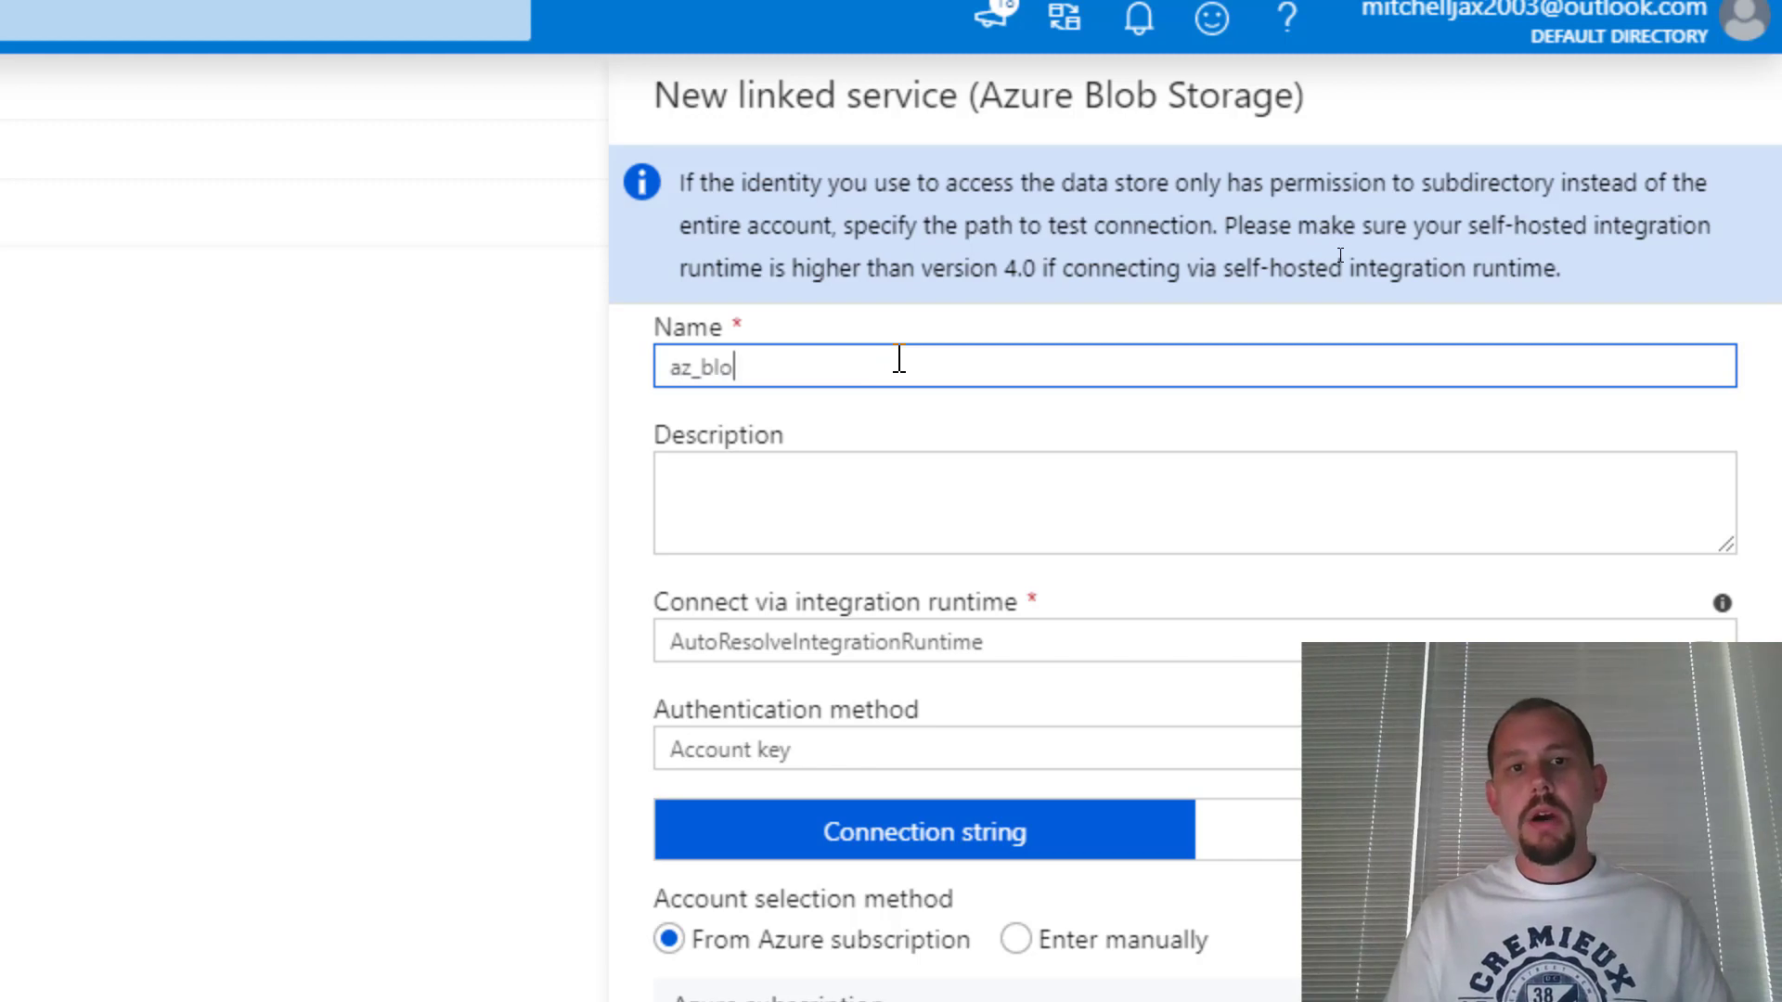
{"action": "type", "text": "_"}
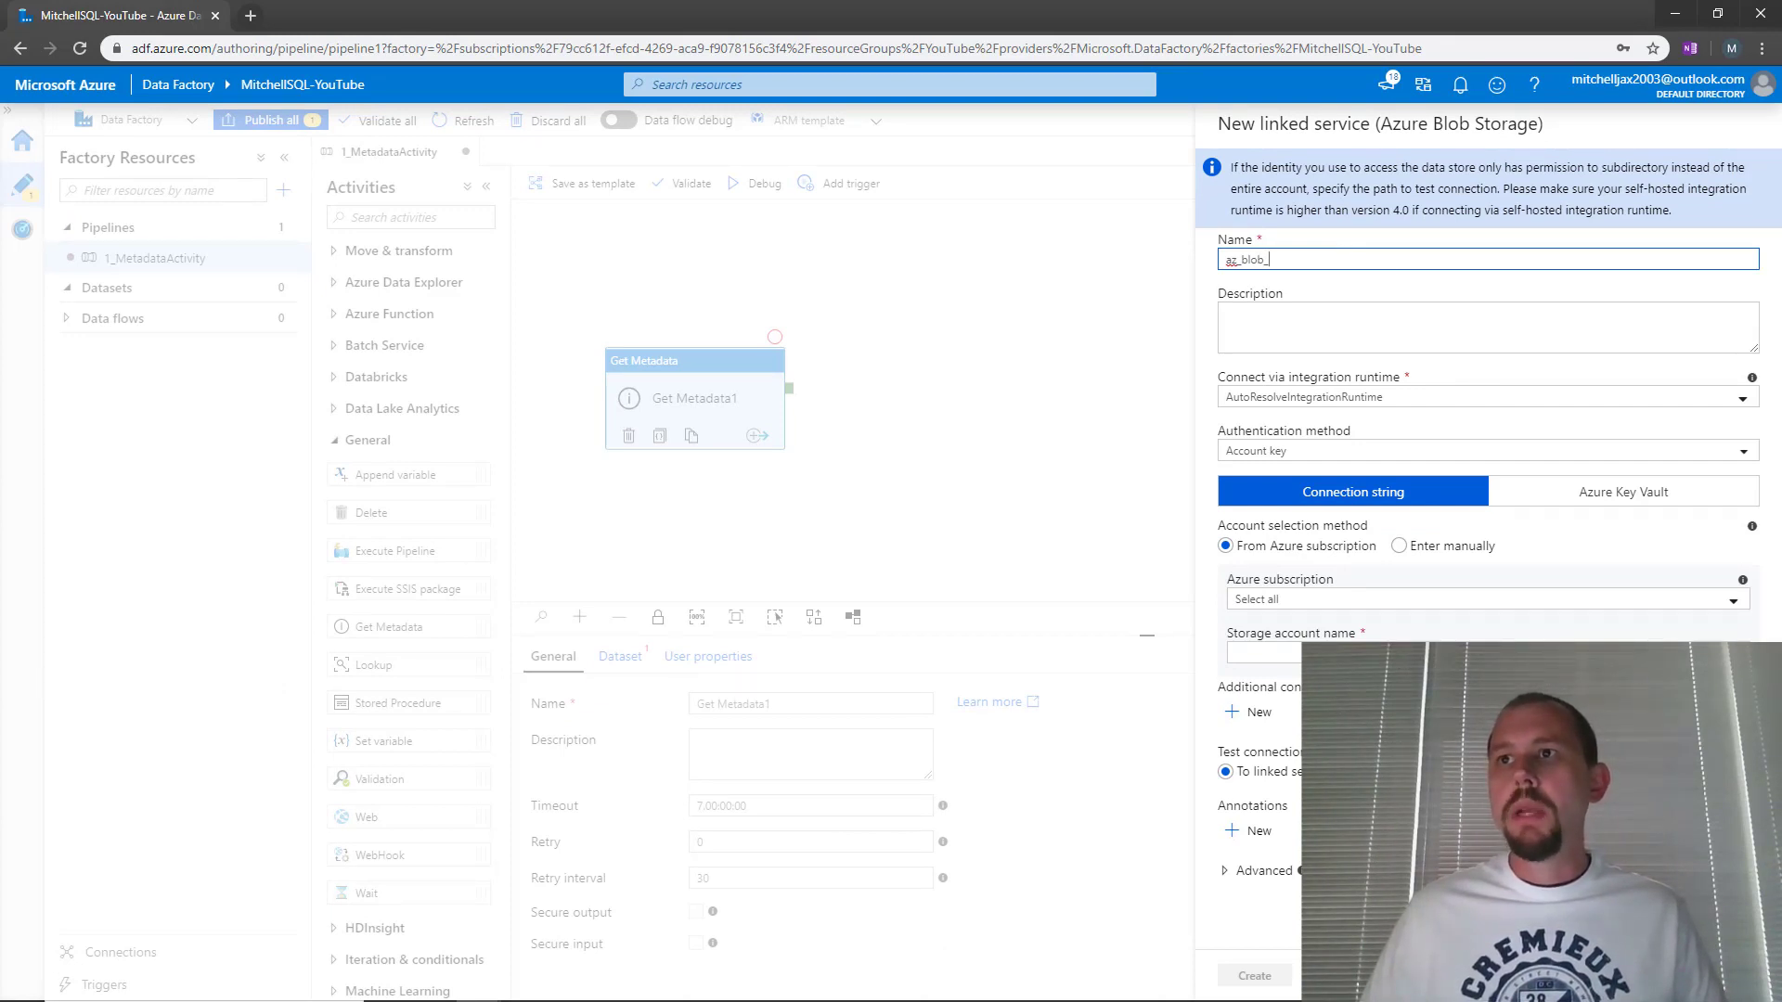
{"action": "key", "text": "alt+Tab"}
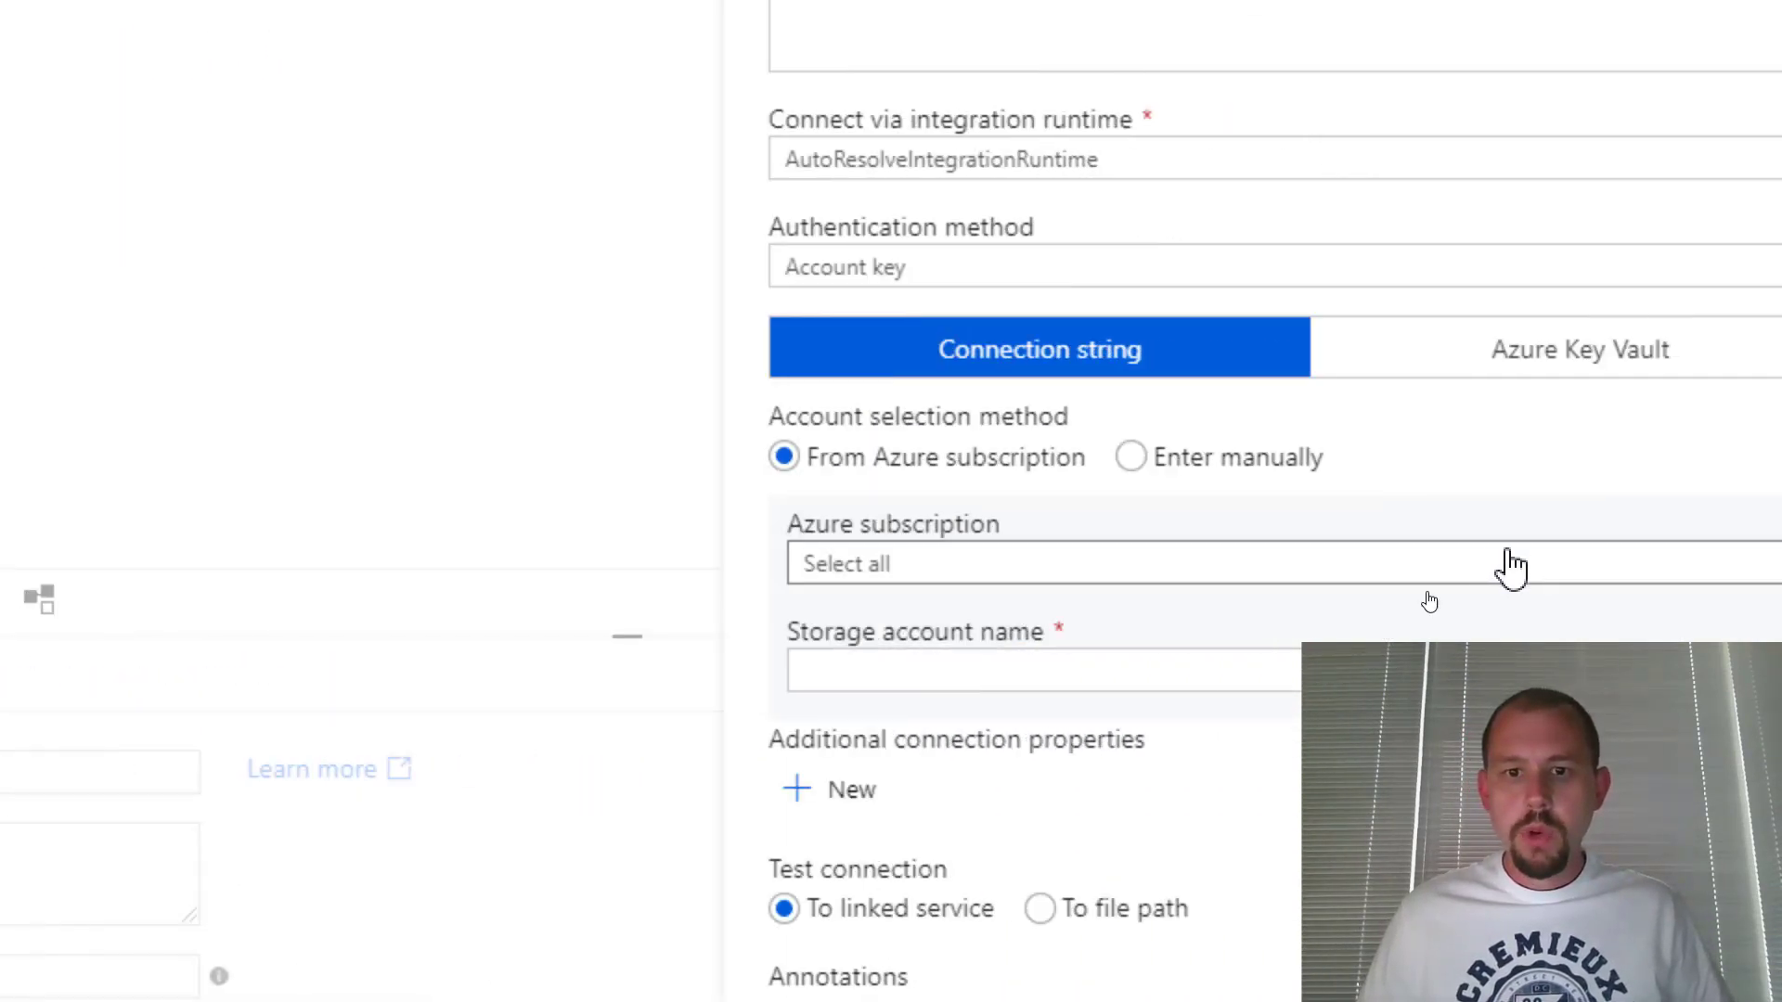
{"action": "left_click", "coordinate": [1435, 559]}
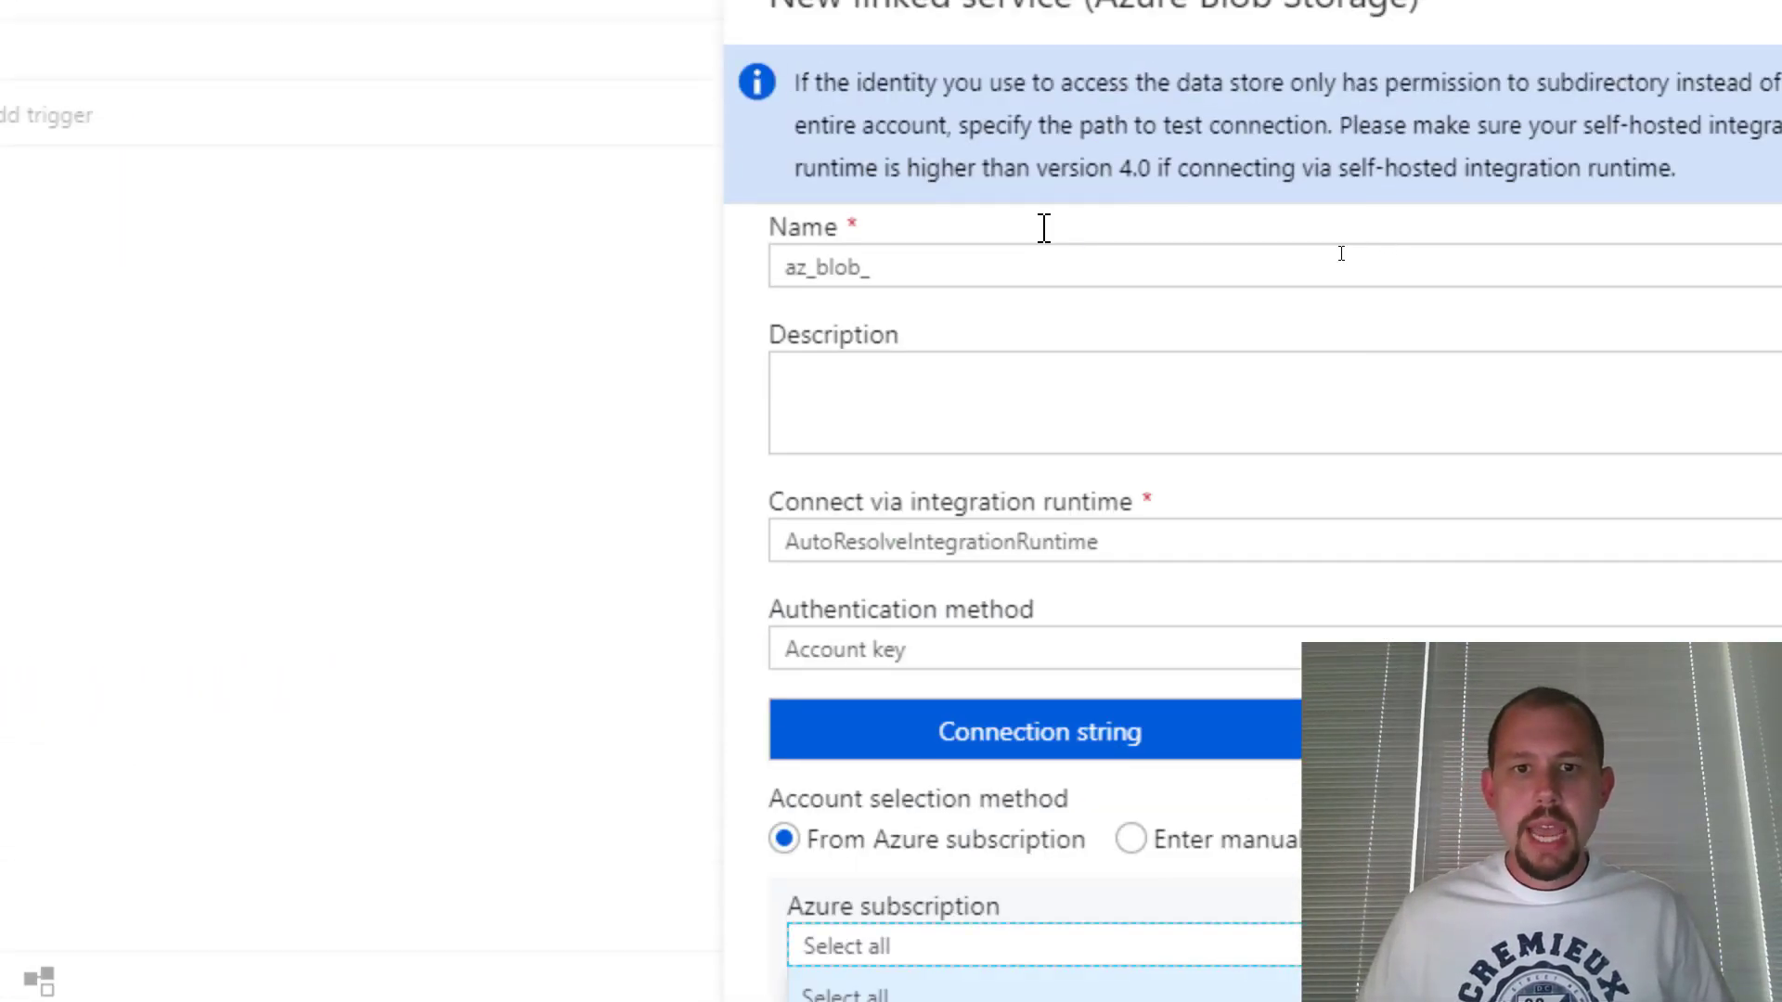
{"action": "left_click", "coordinate": [1014, 260]}
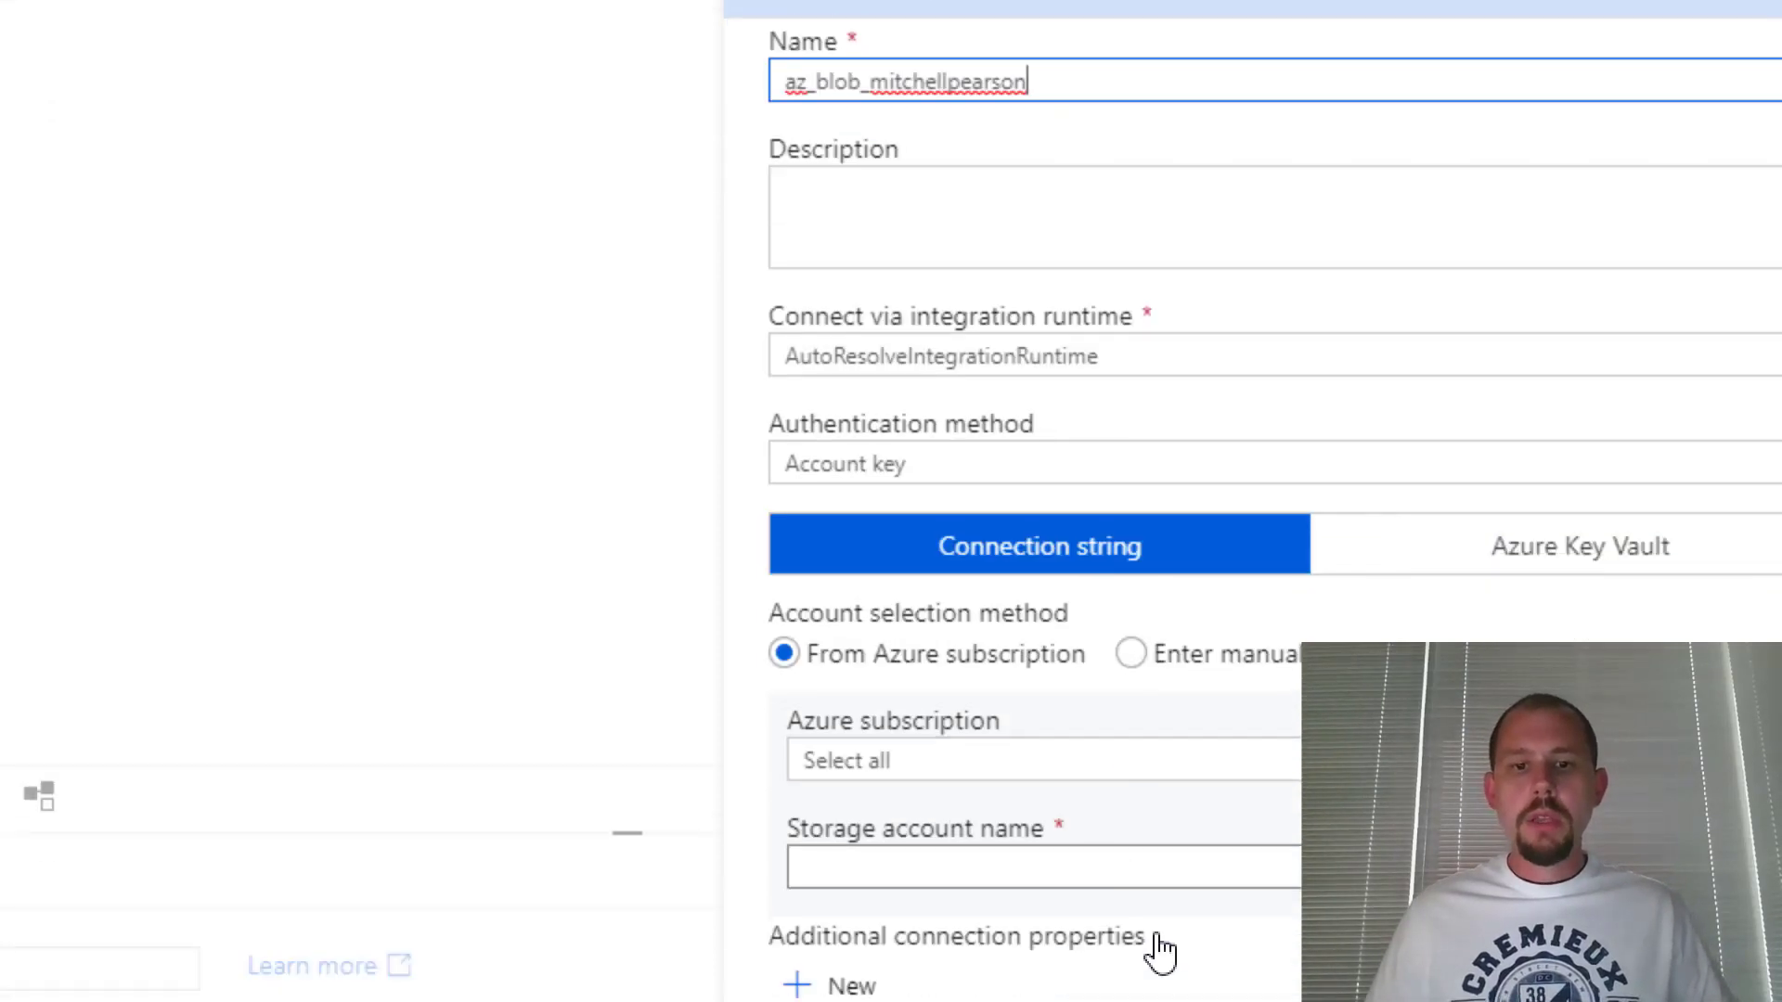
Choose the Microsoft Azure Sponsorship subscription and pick the storage account
{"action": "left_click", "coordinate": [1082, 672]}
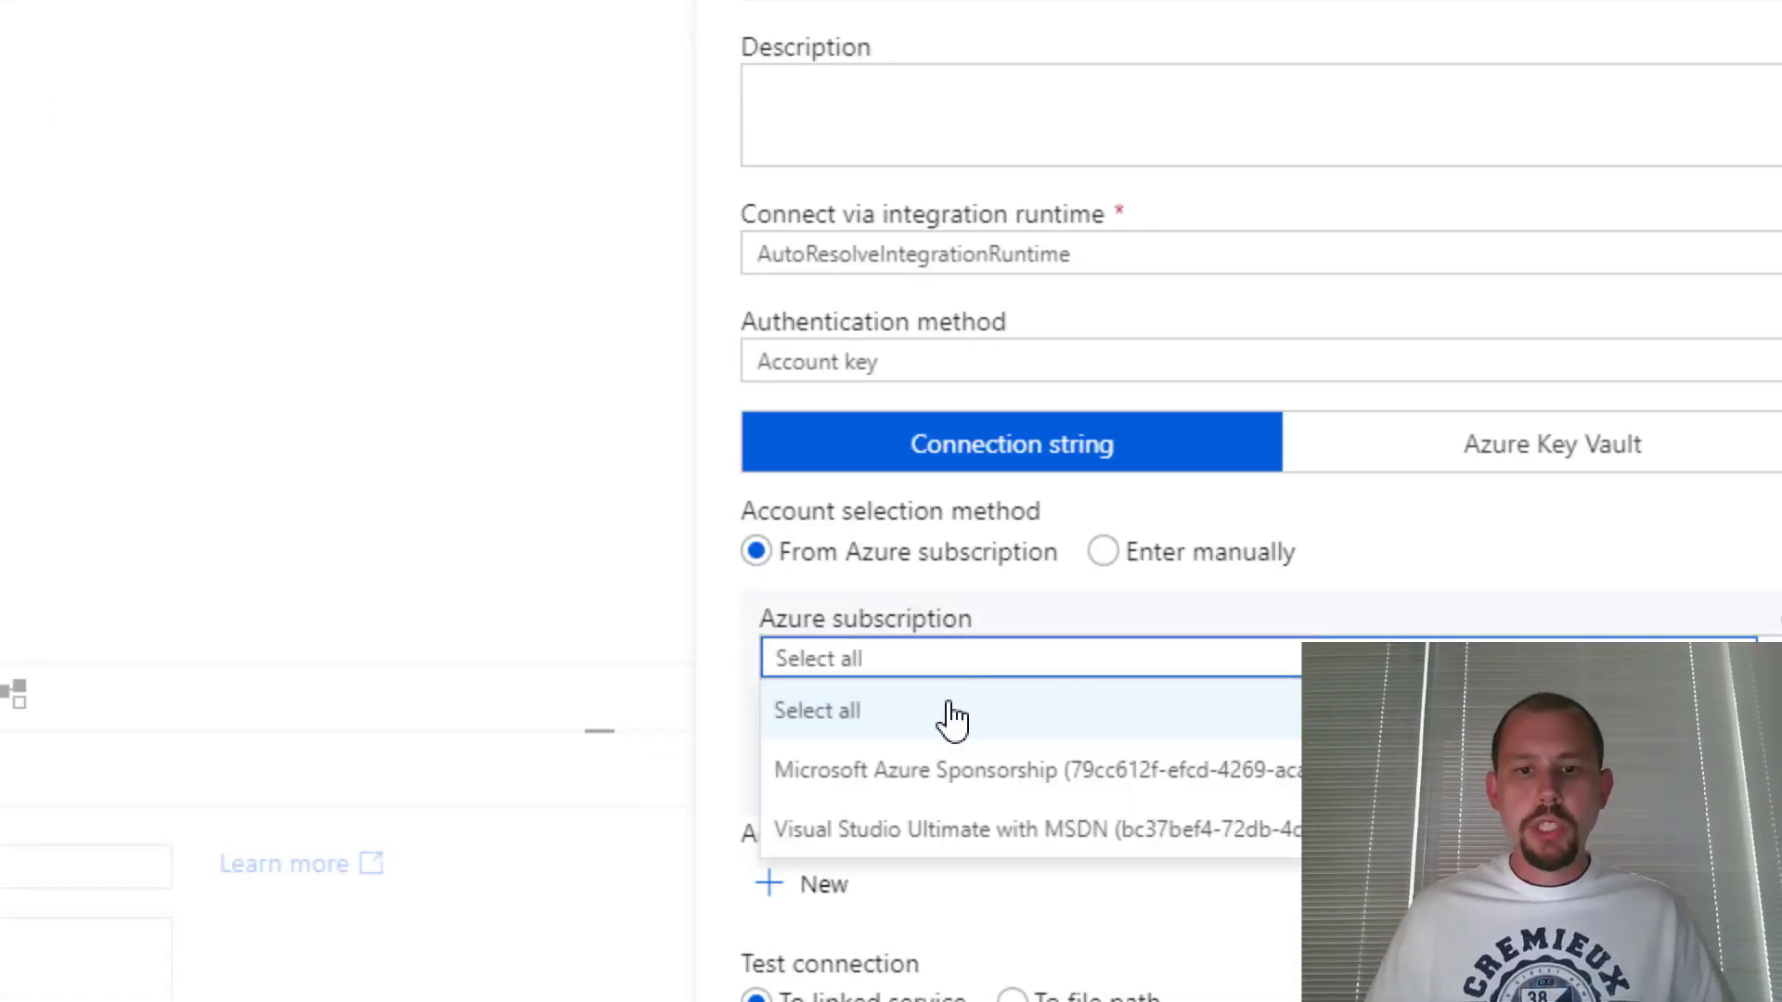
{"action": "left_click", "coordinate": [945, 771]}
{"action": "left_click", "coordinate": [947, 783]}
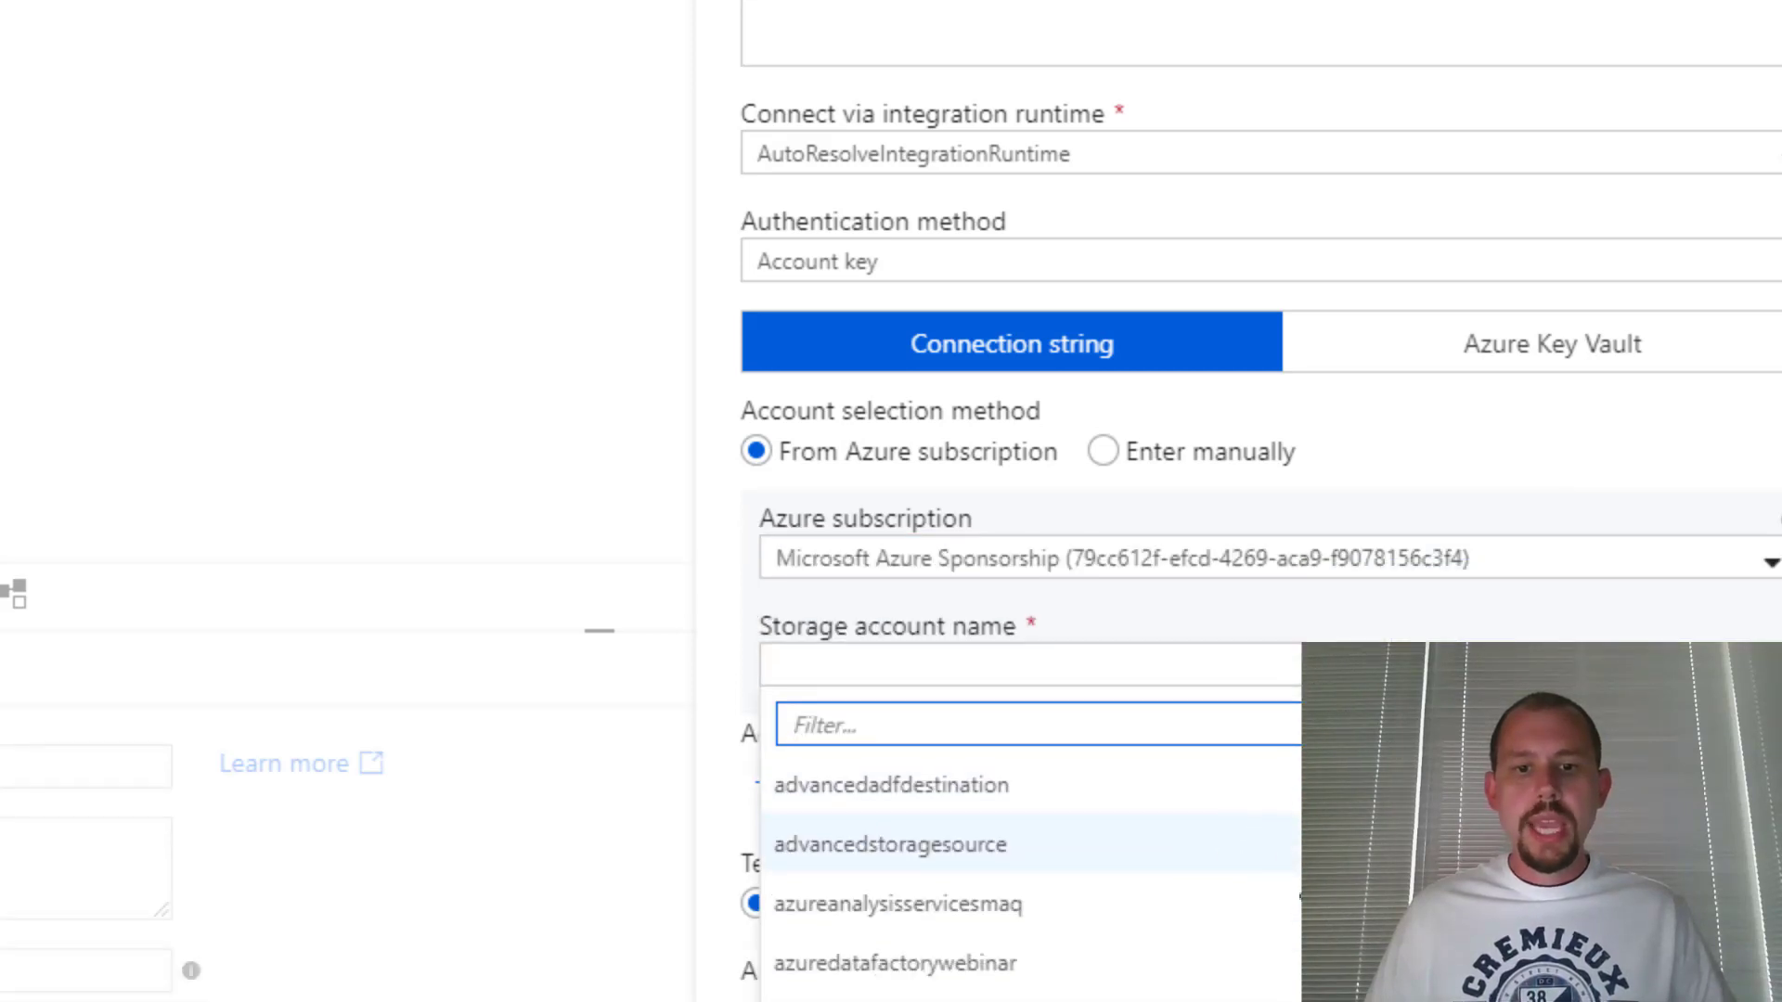
{"action": "scroll", "coordinate": [1168, 891], "scroll_direction": "down", "scroll_amount": 8}
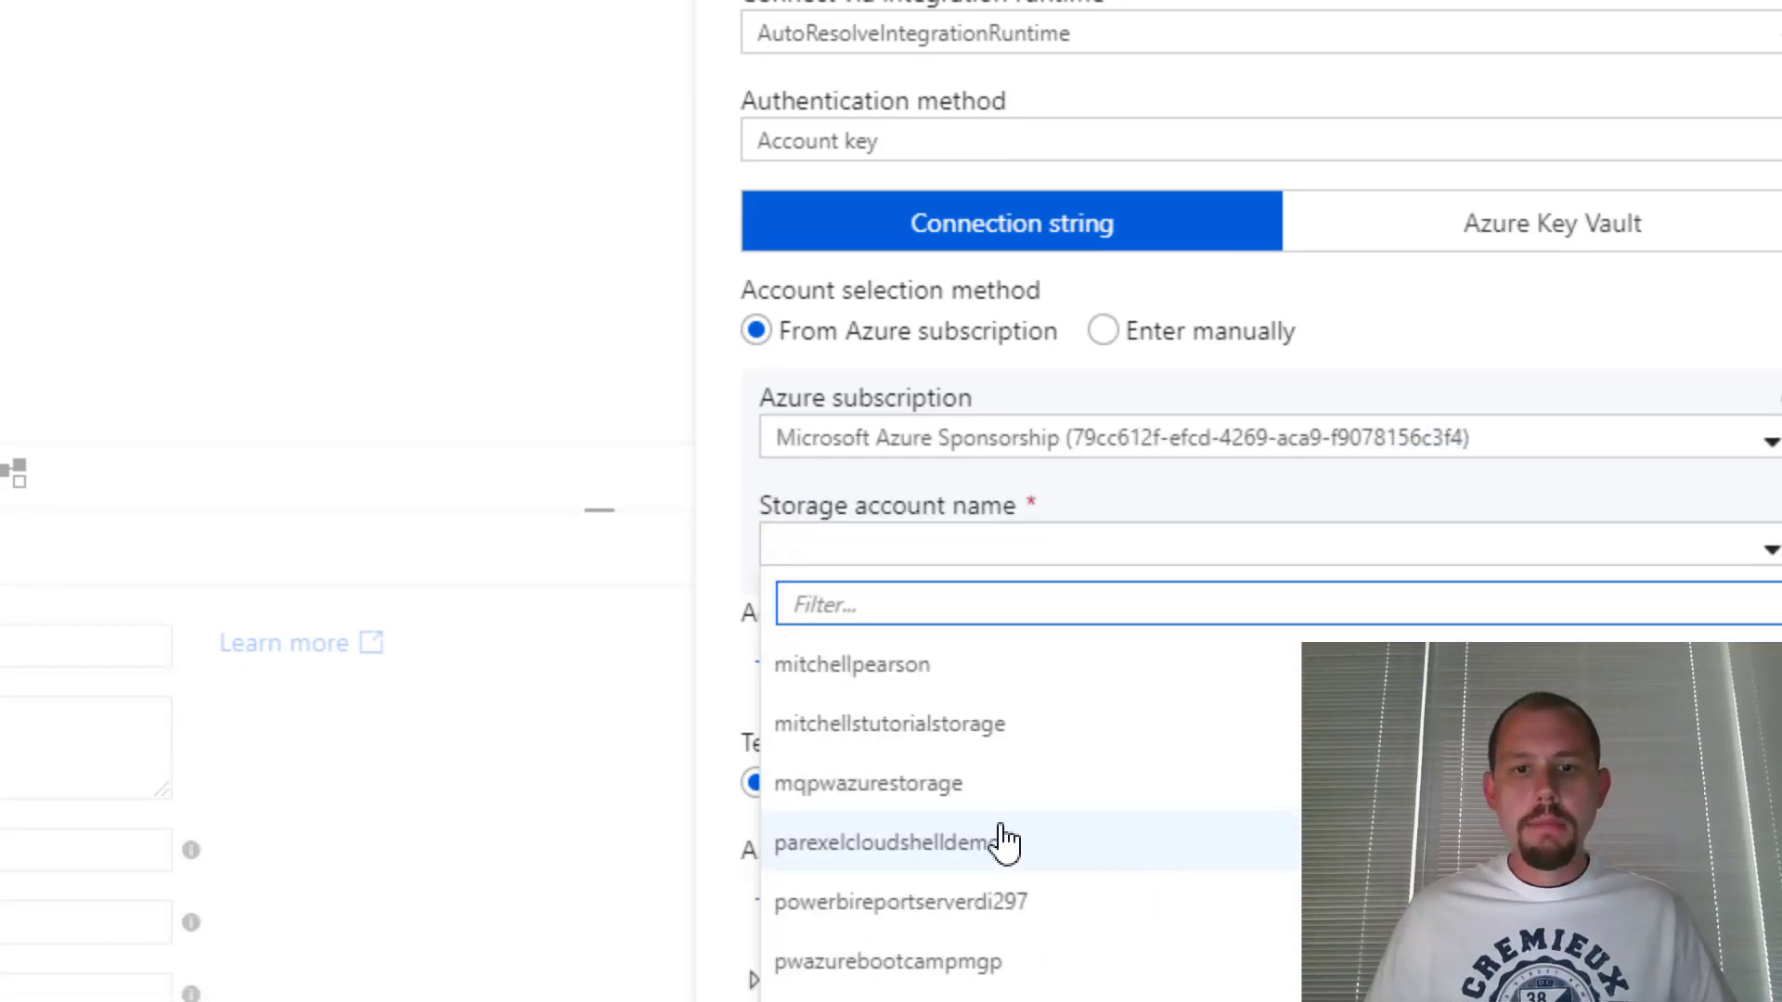
{"action": "left_click", "coordinate": [878, 675]}
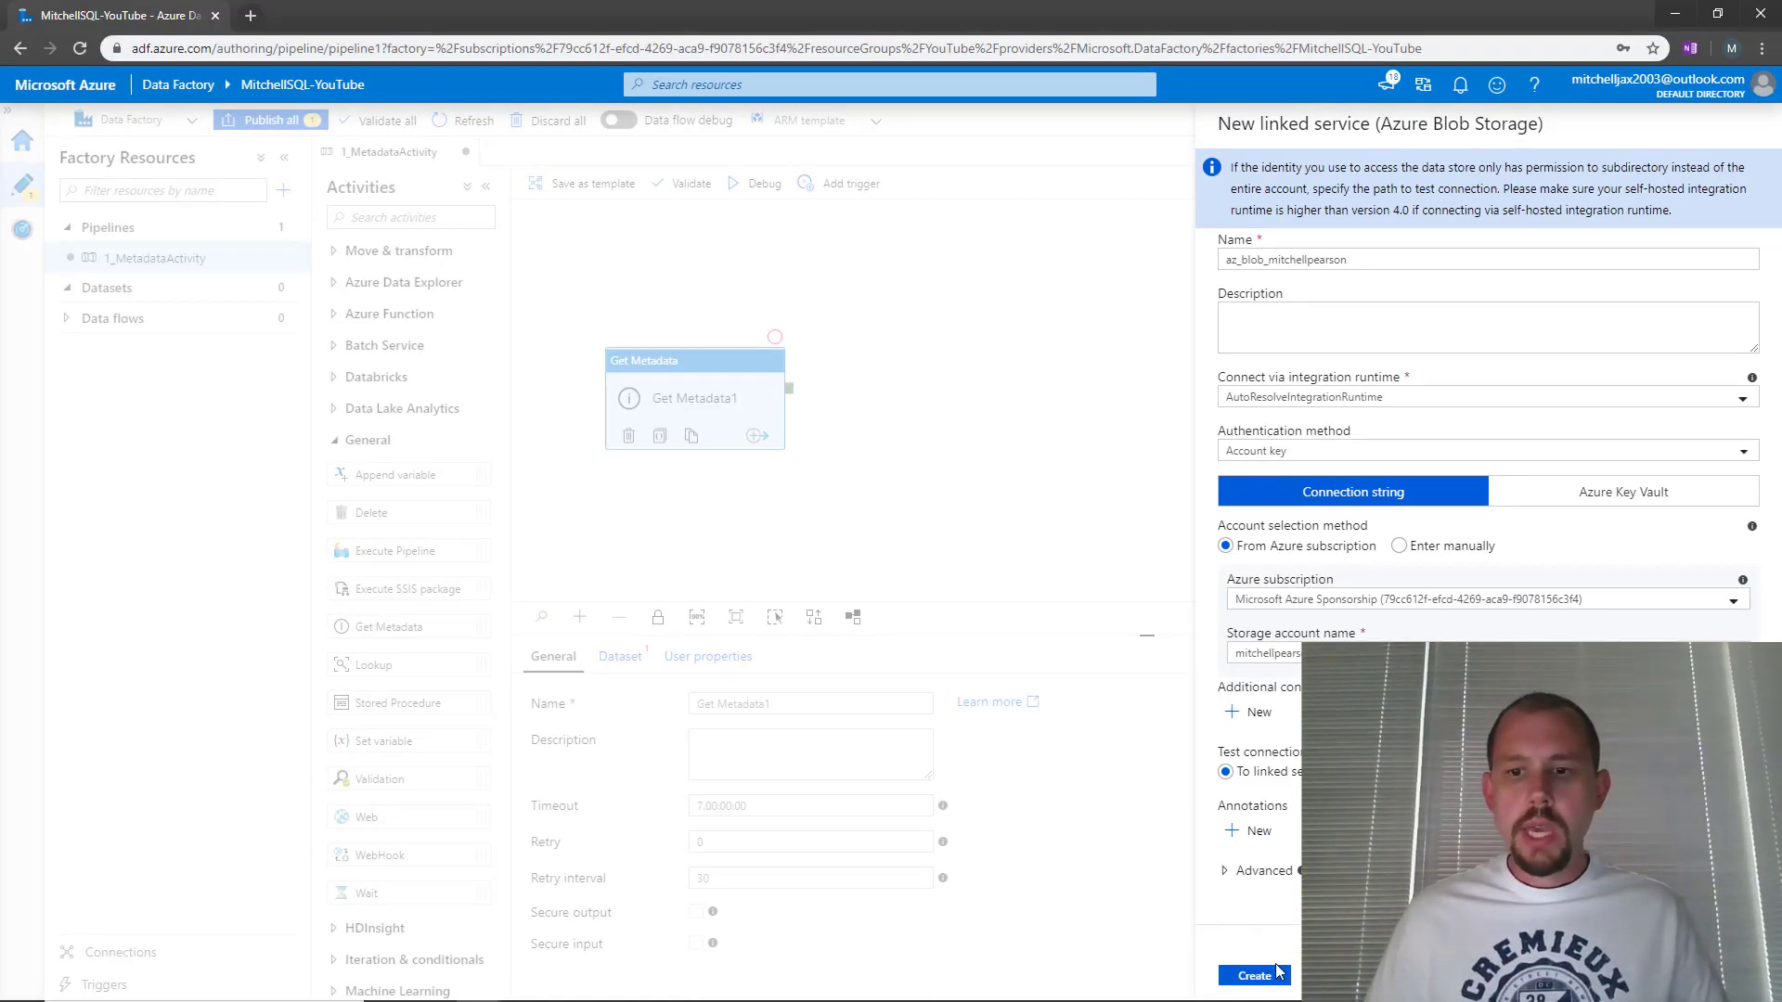
Save the linked service and set the dataset file to youtube/inputEmp.txt with a header row
{"action": "left_click", "coordinate": [1272, 979]}
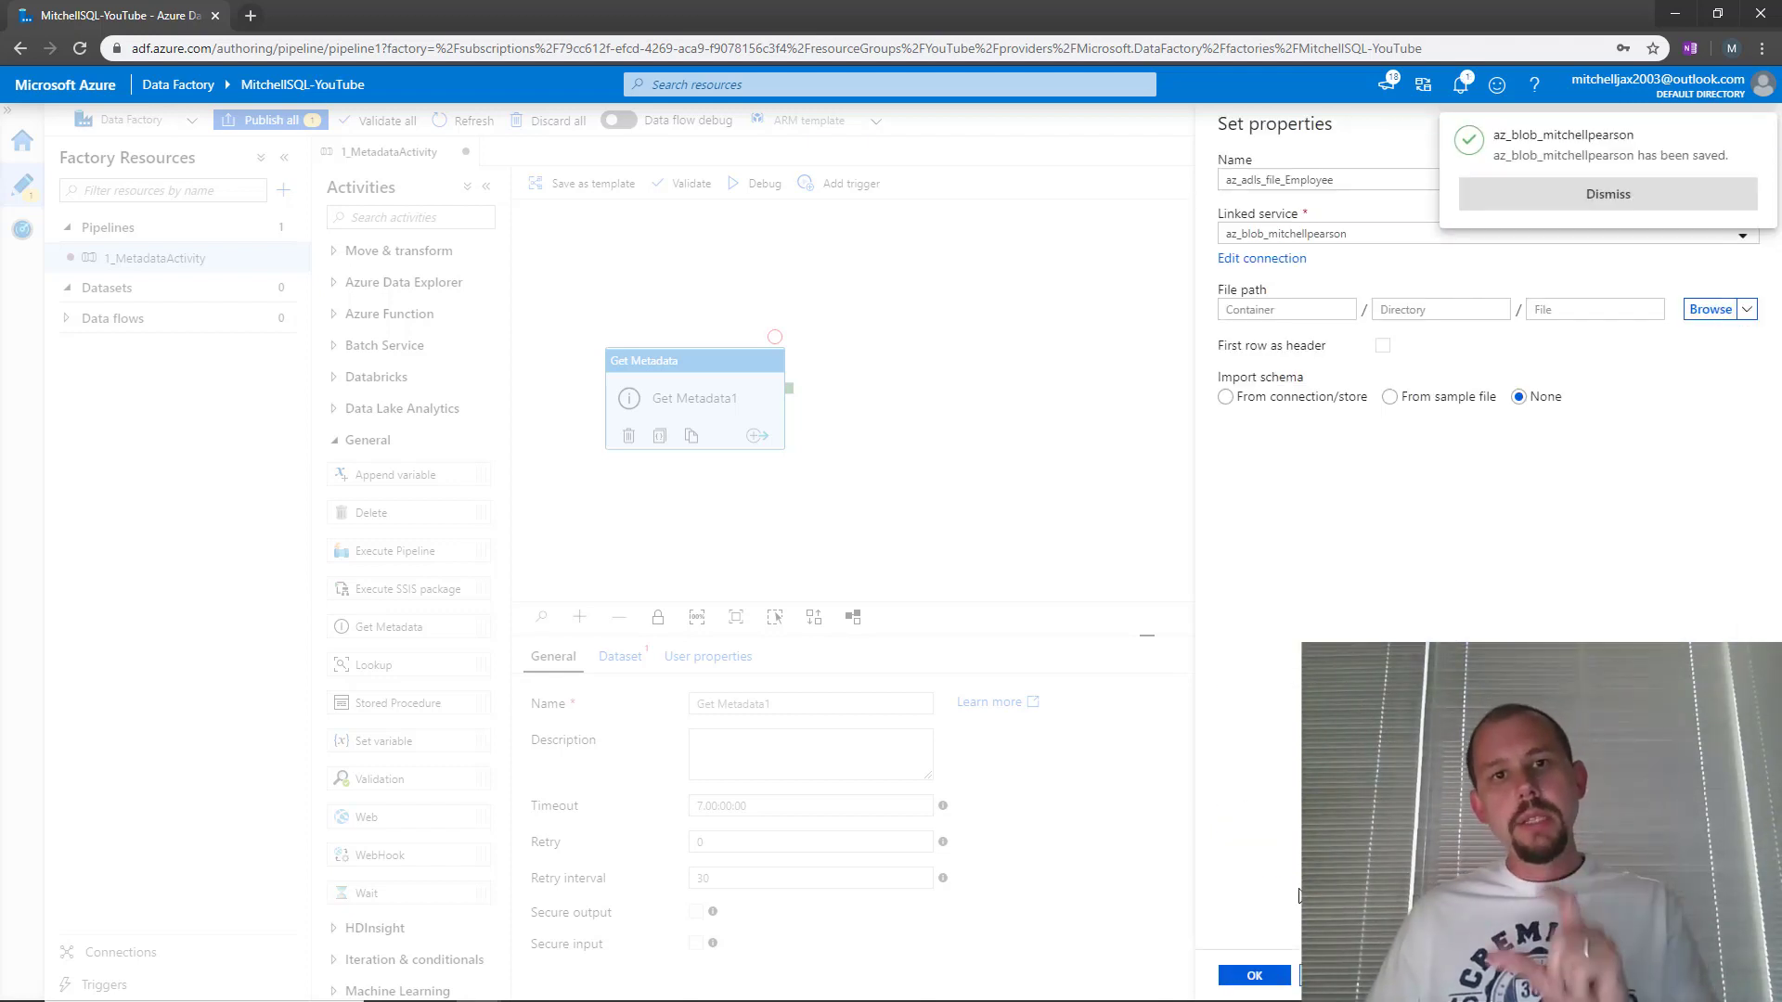
{"action": "left_click", "coordinate": [1503, 199]}
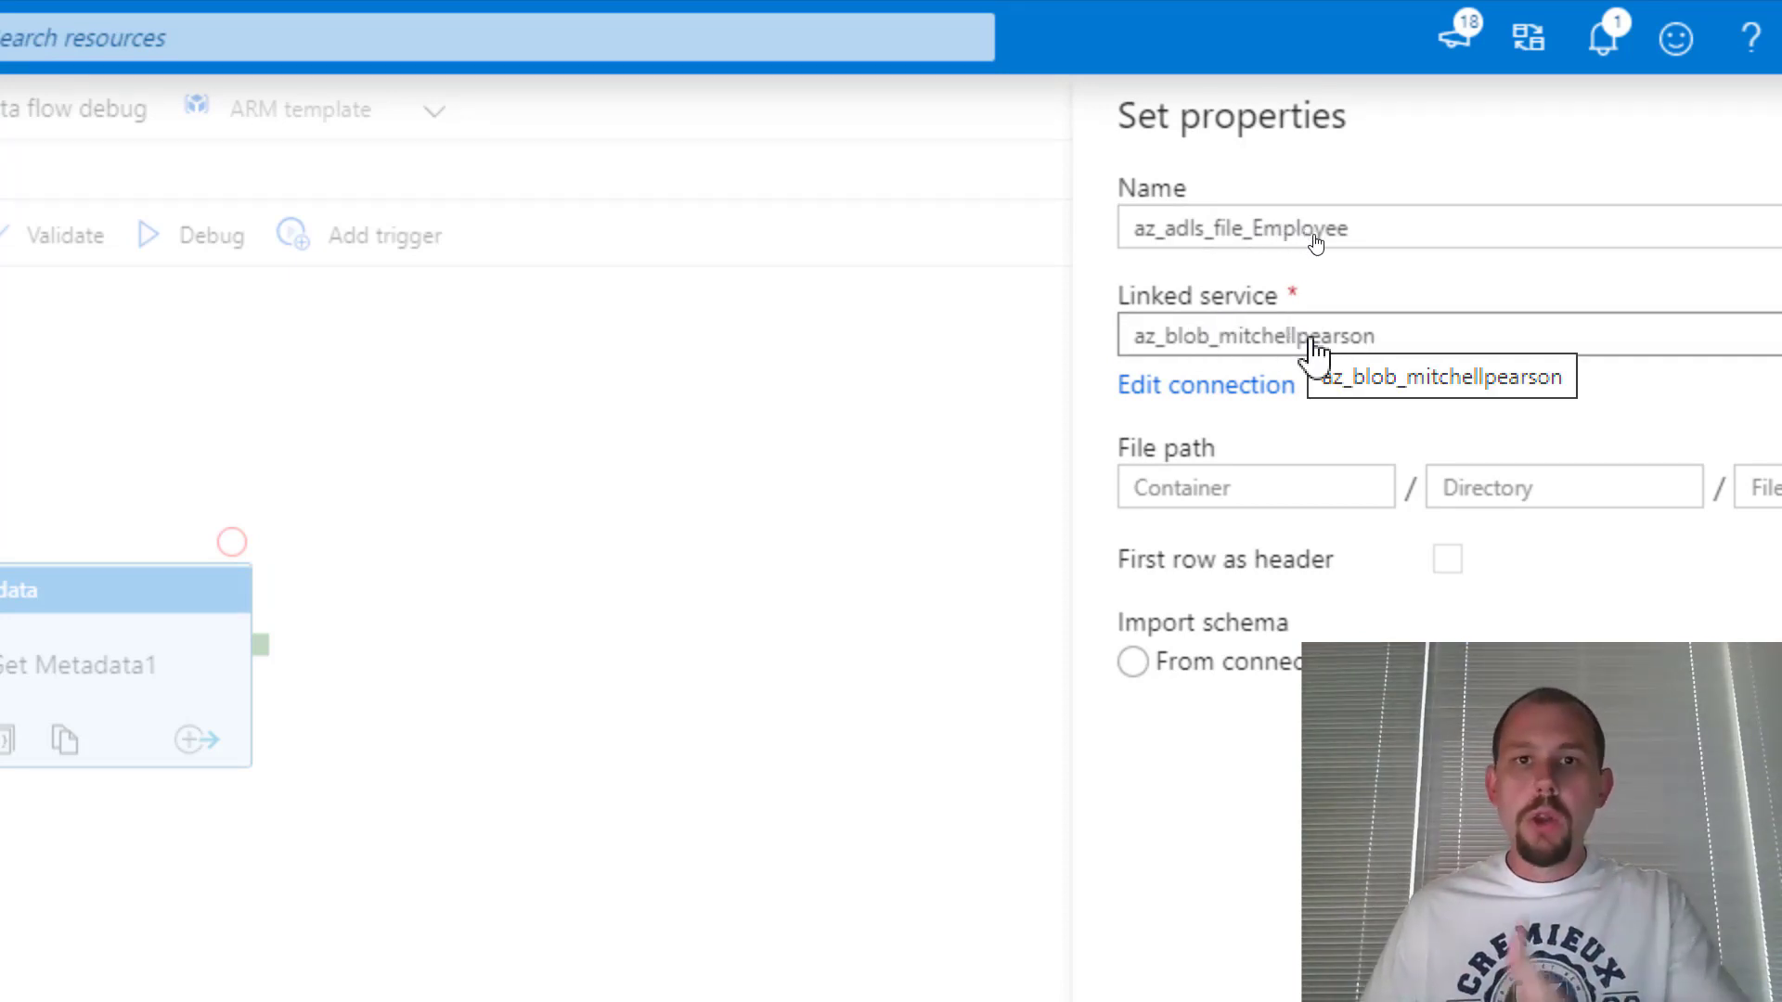
{"action": "left_click", "coordinate": [1265, 492]}
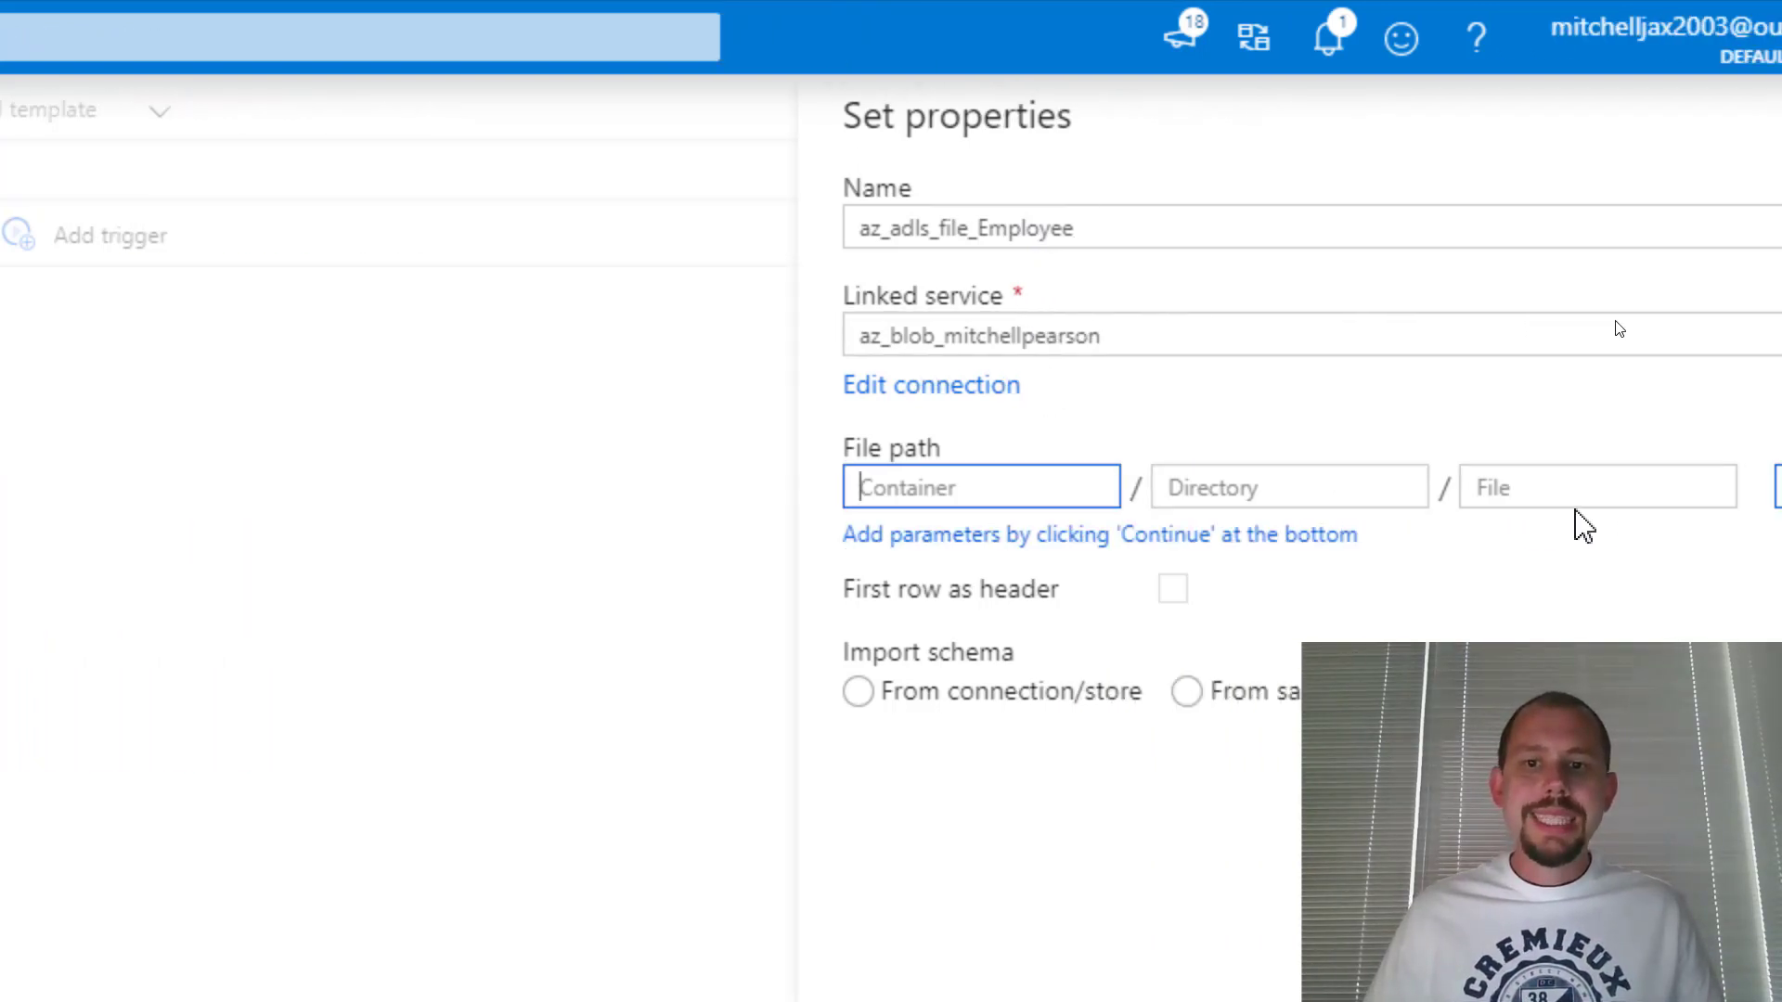
{"action": "left_click", "coordinate": [1668, 504]}
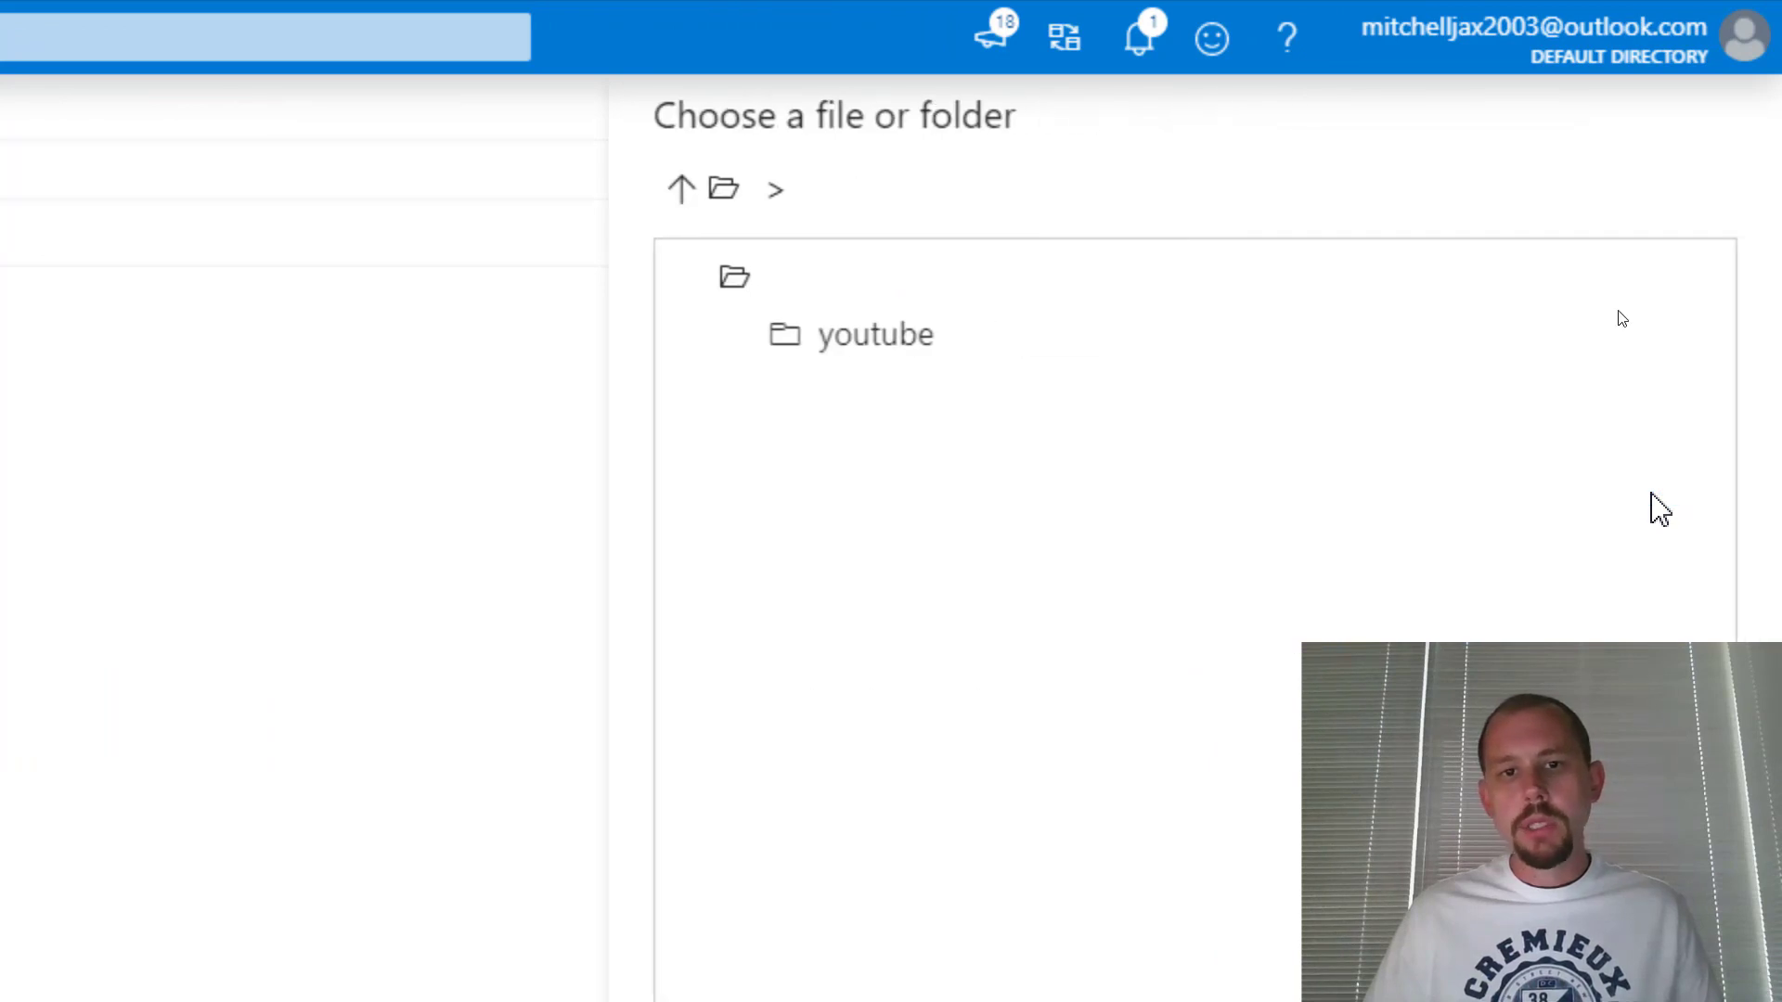
{"action": "left_click", "coordinate": [869, 348]}
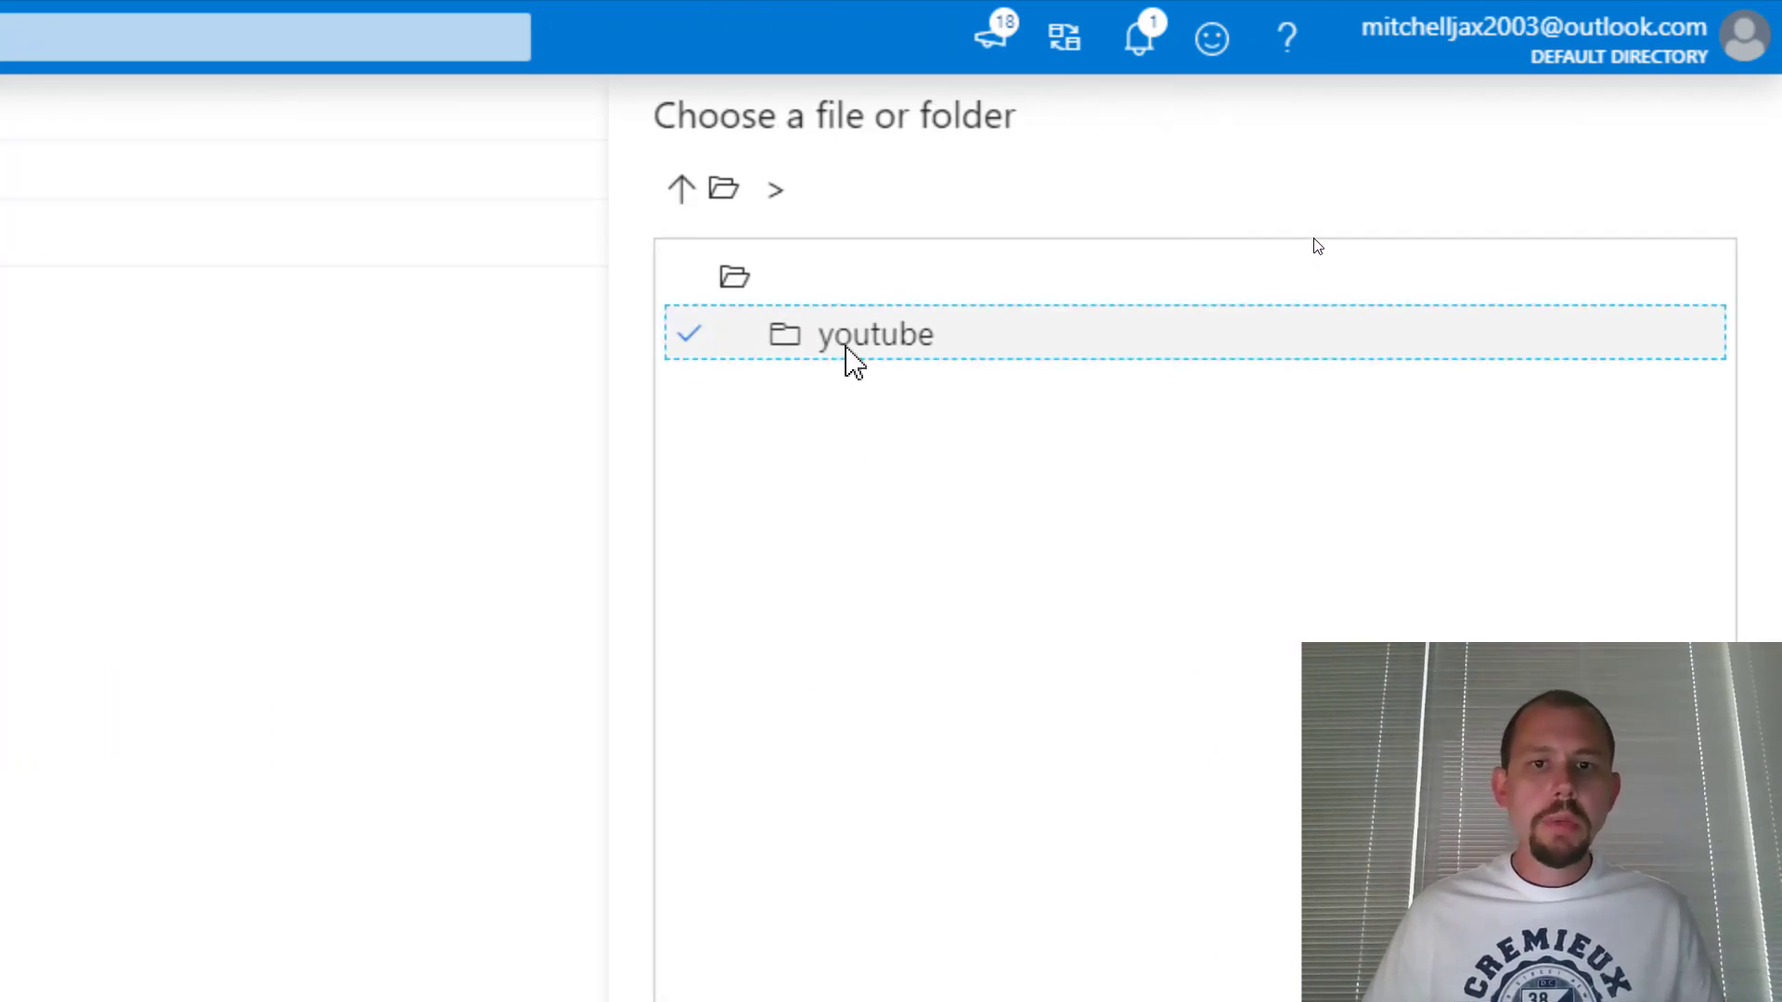
{"action": "double_click", "coordinate": [848, 351]}
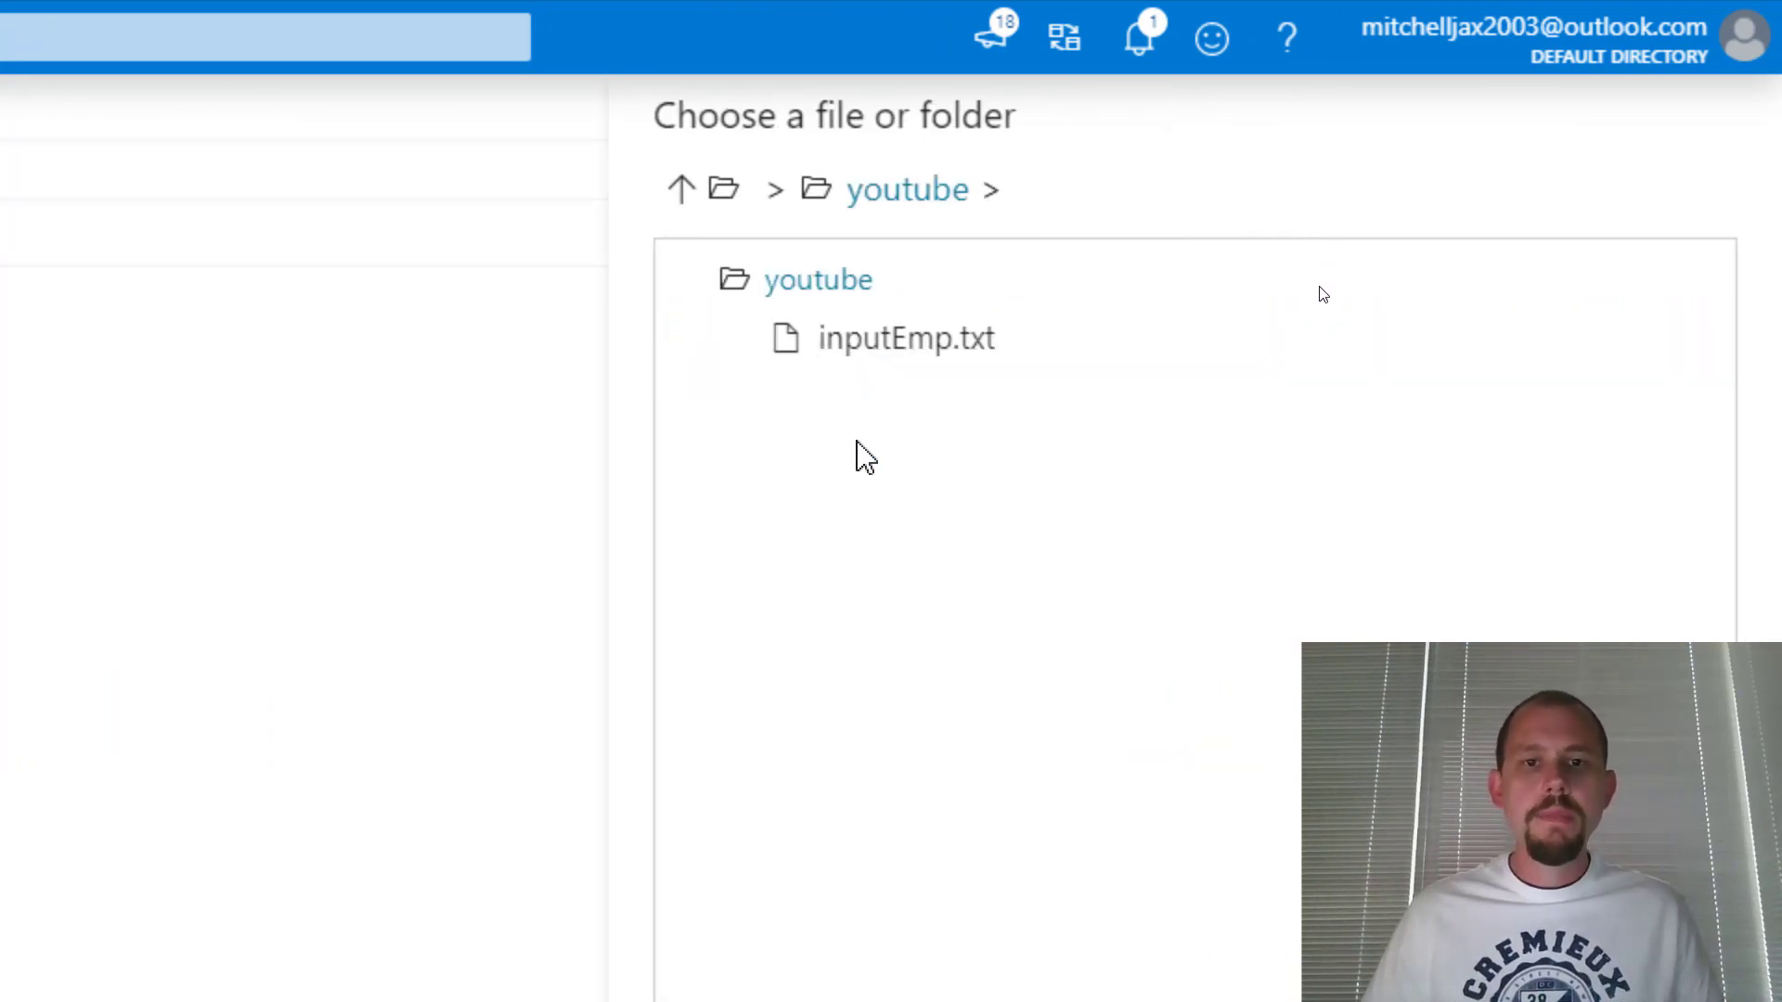
{"action": "left_click", "coordinate": [872, 353]}
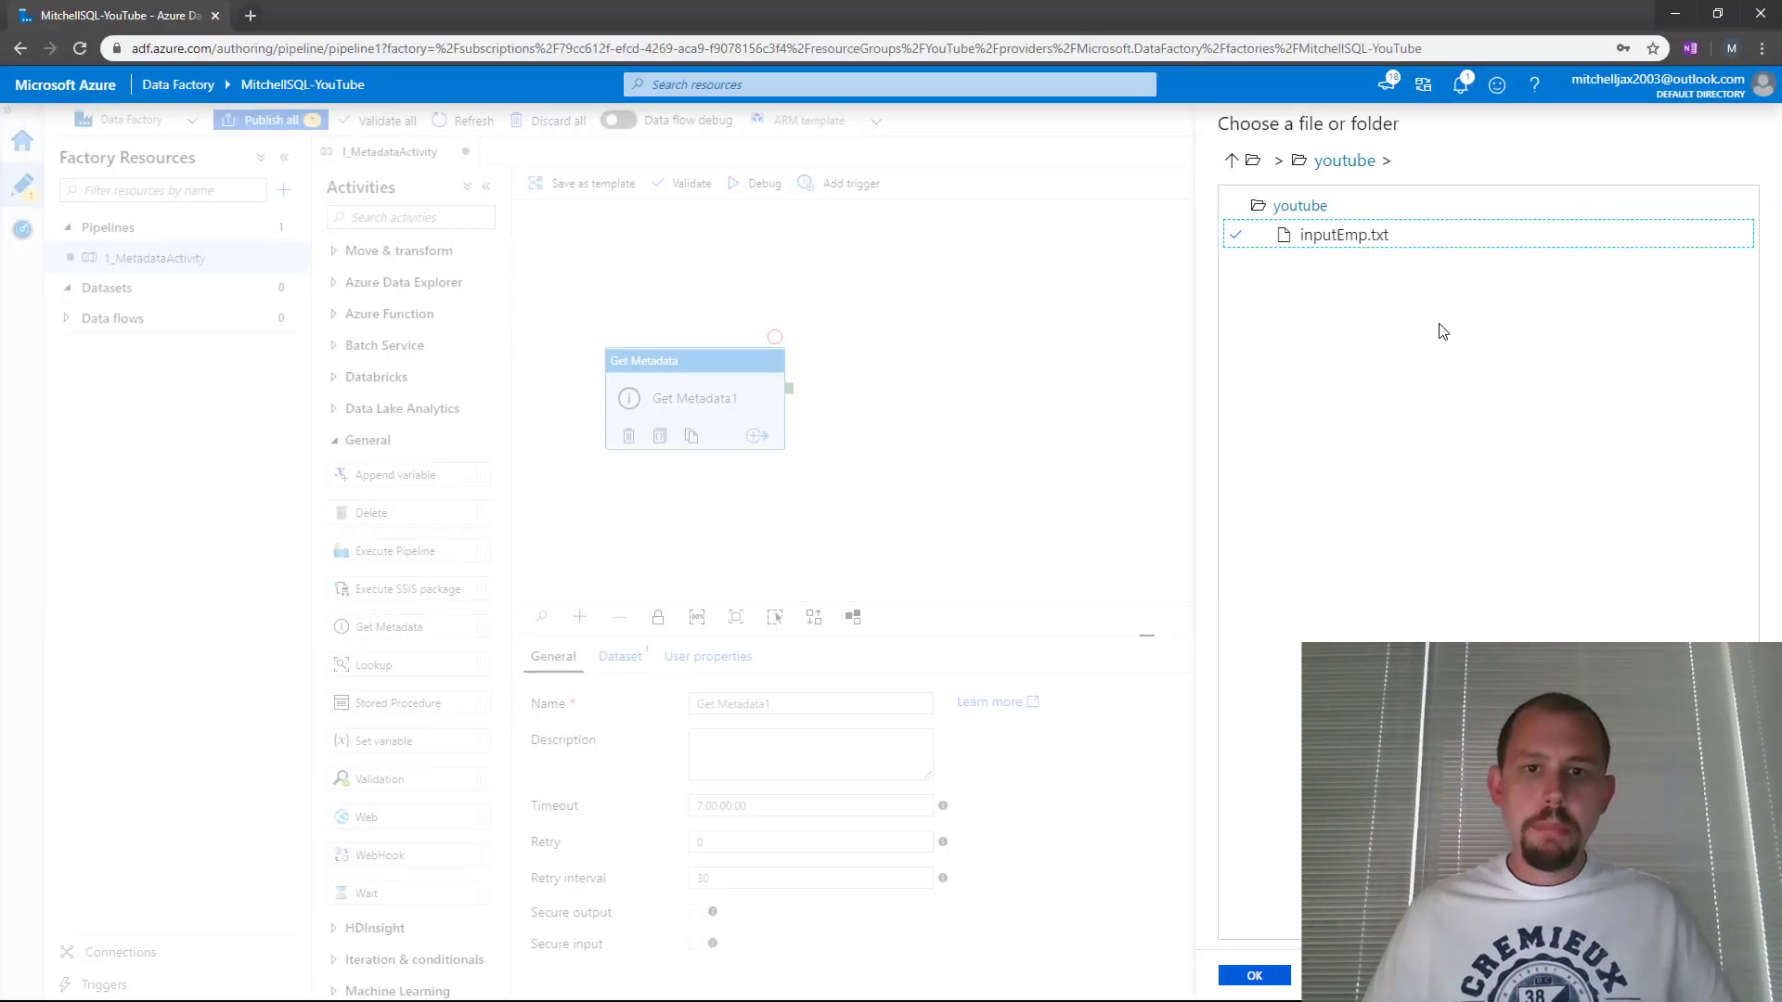
{"action": "left_click", "coordinate": [1277, 976]}
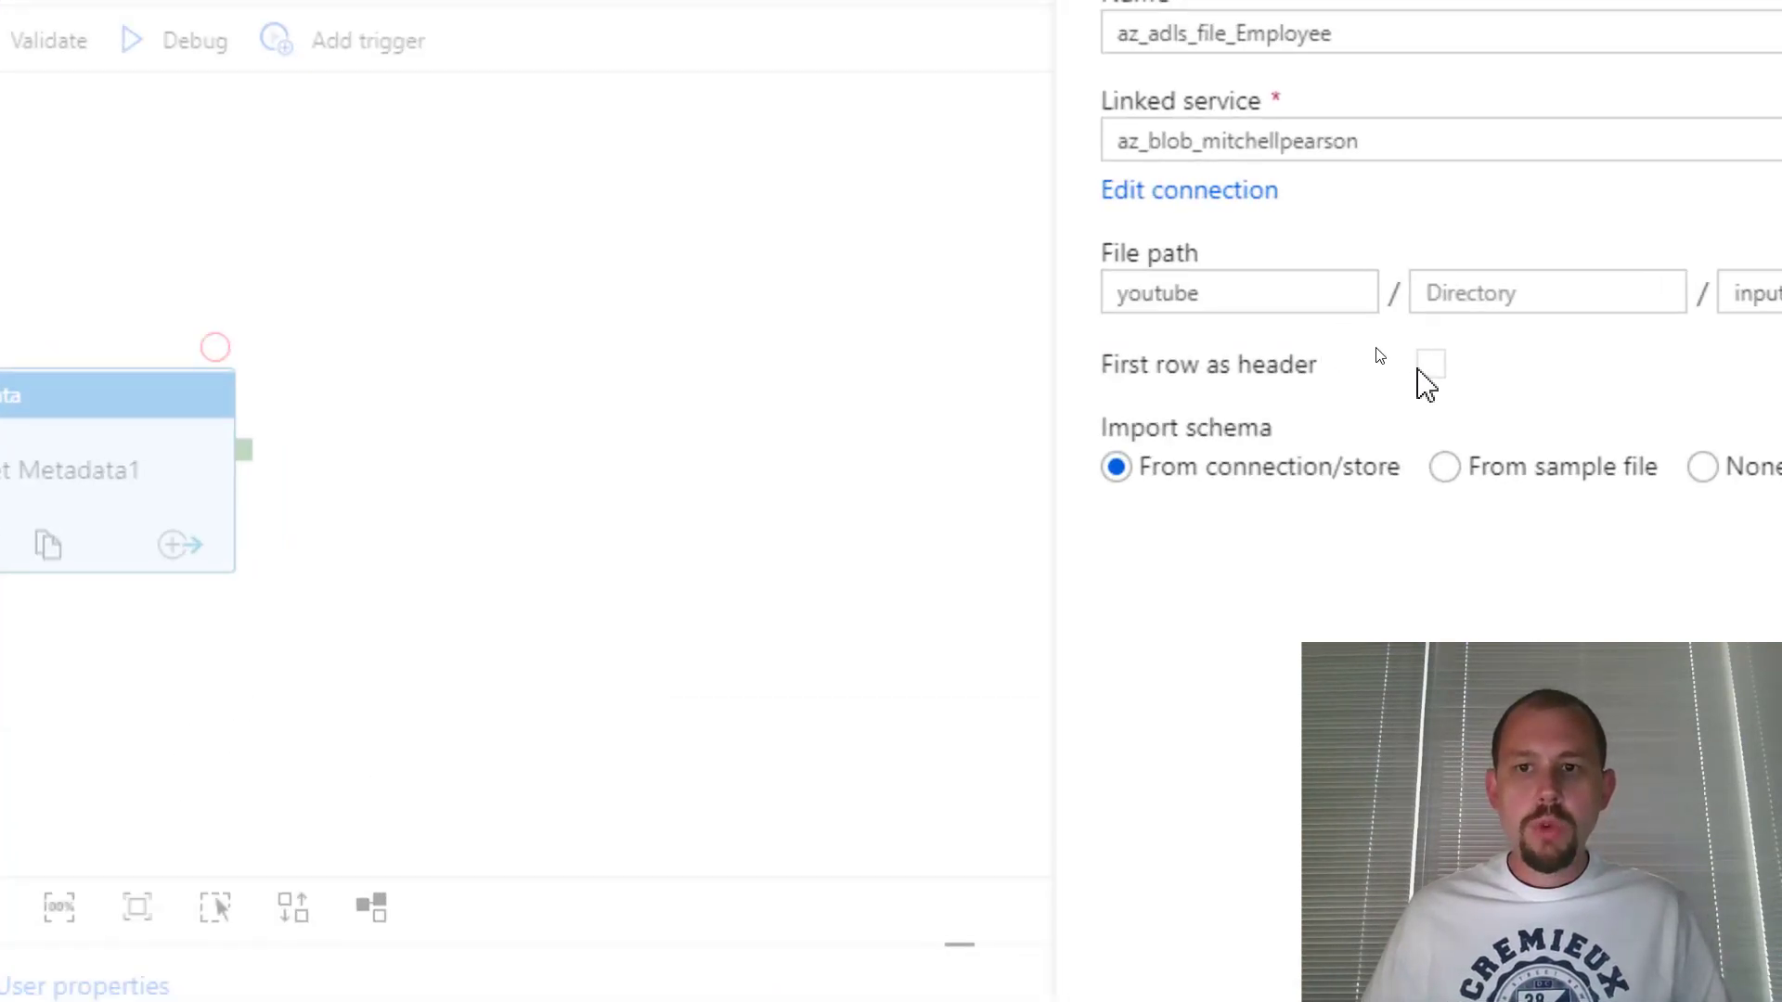
{"action": "left_click", "coordinate": [1429, 364]}
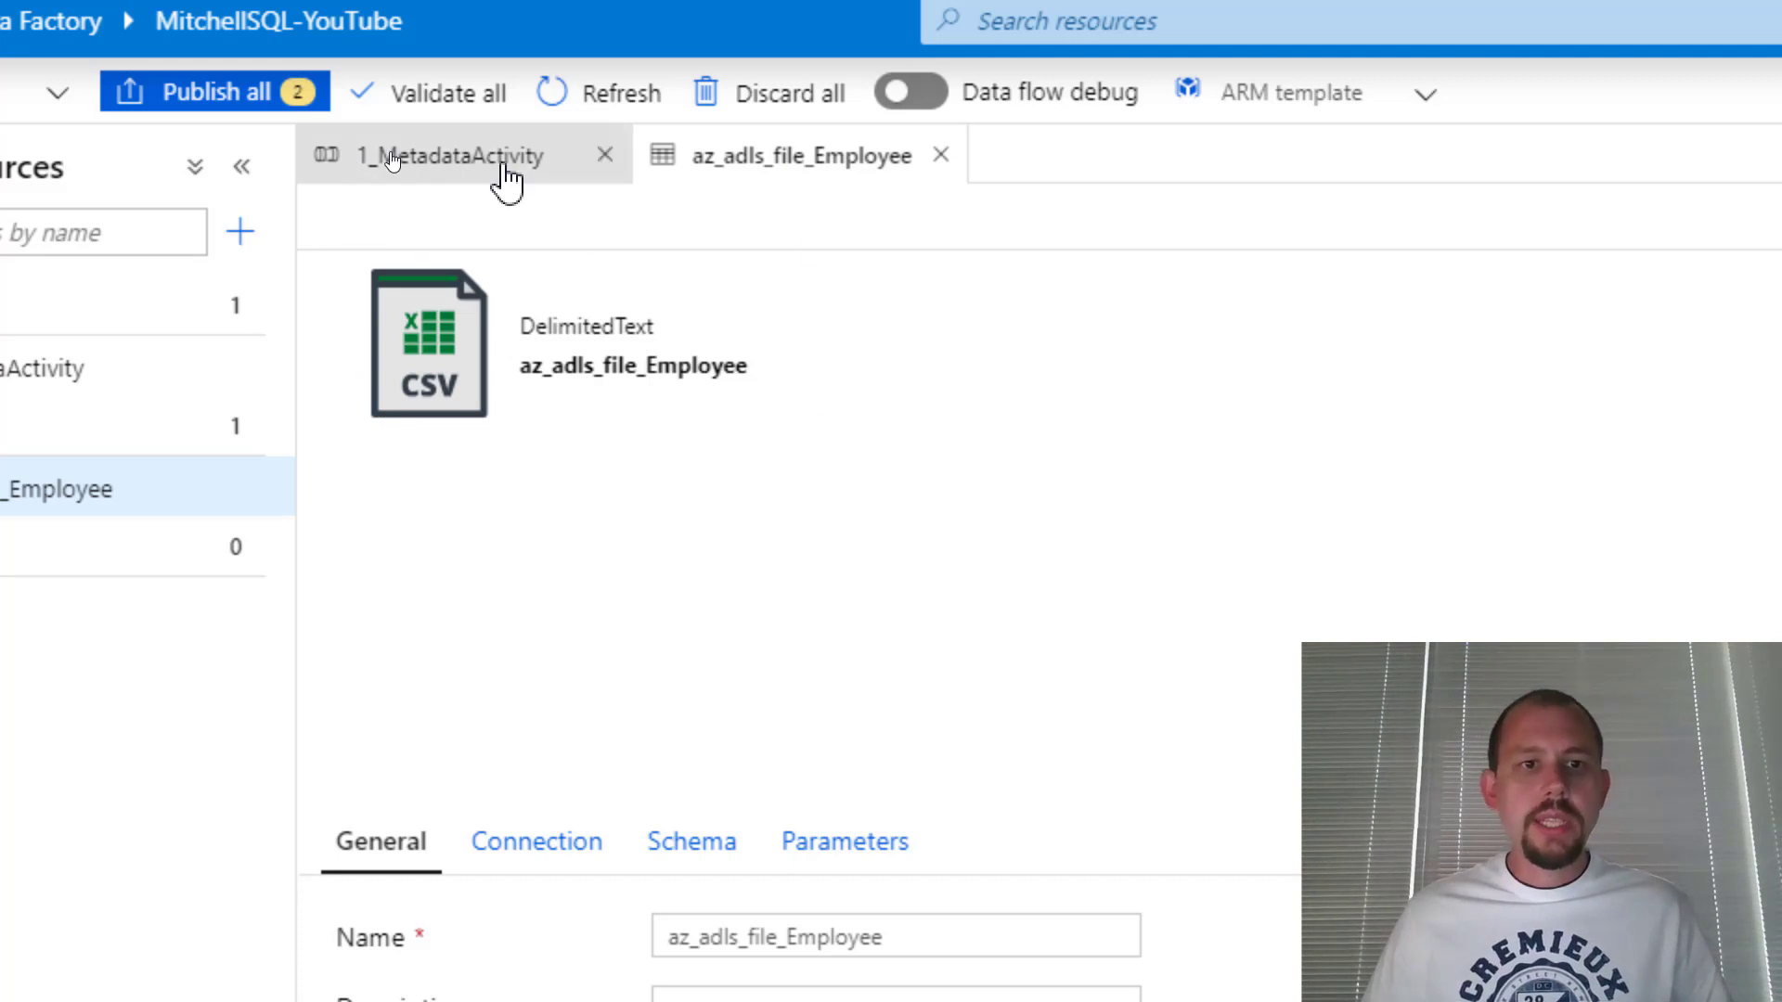
Return to 1_MetadataActivity, delete the extra Get Metadata2, and move Get Metadata1 toward the centre
{"action": "left_click", "coordinate": [446, 173]}
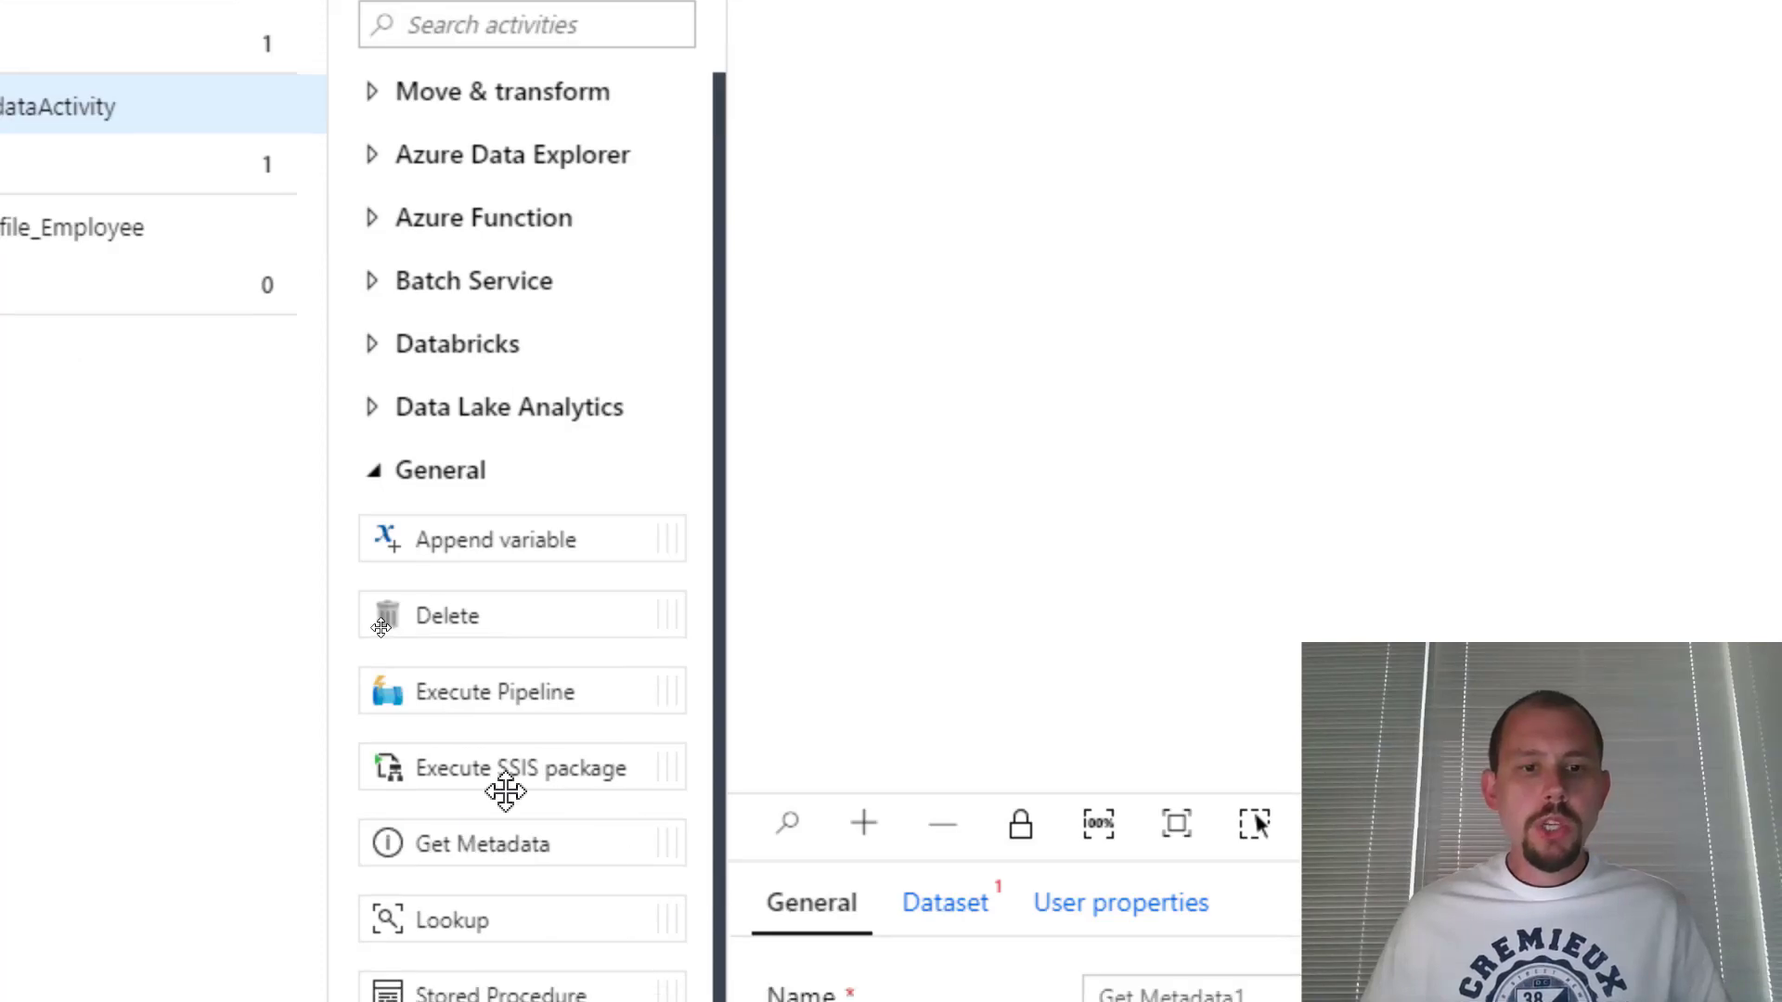
{"action": "left_click_drag", "start_coordinate": [465, 844], "coordinate": [1139, 436]}
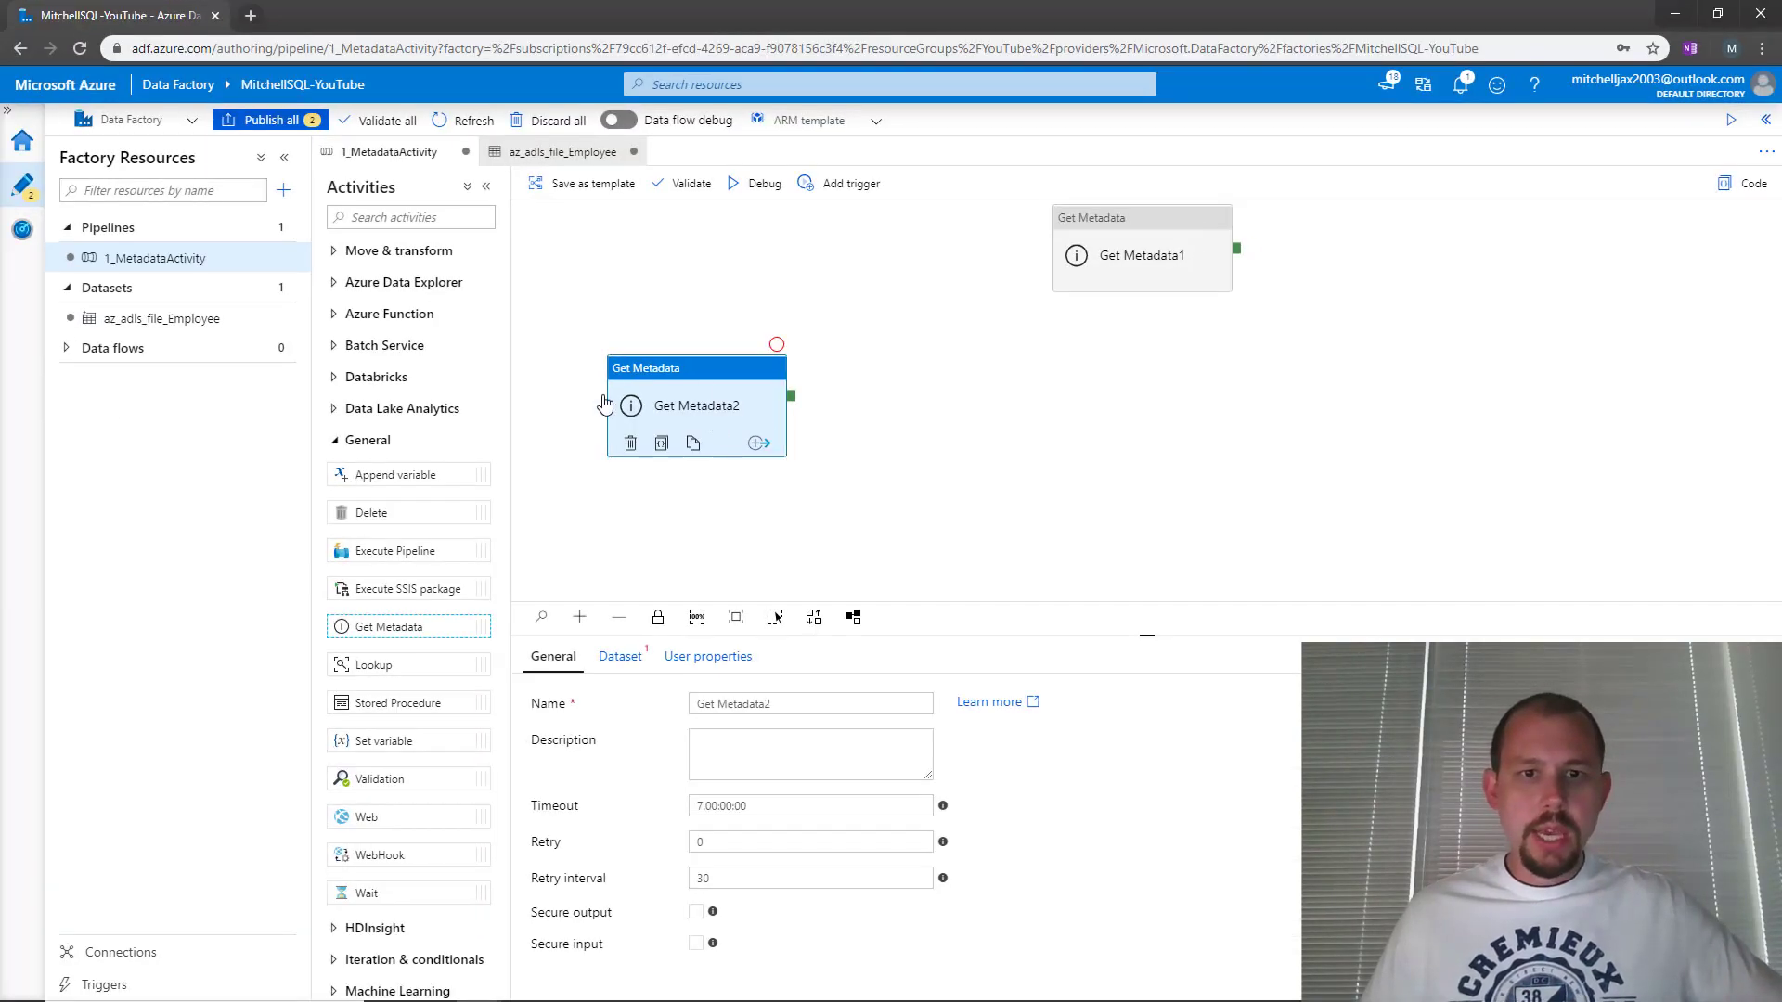
{"action": "key", "text": "Delete"}
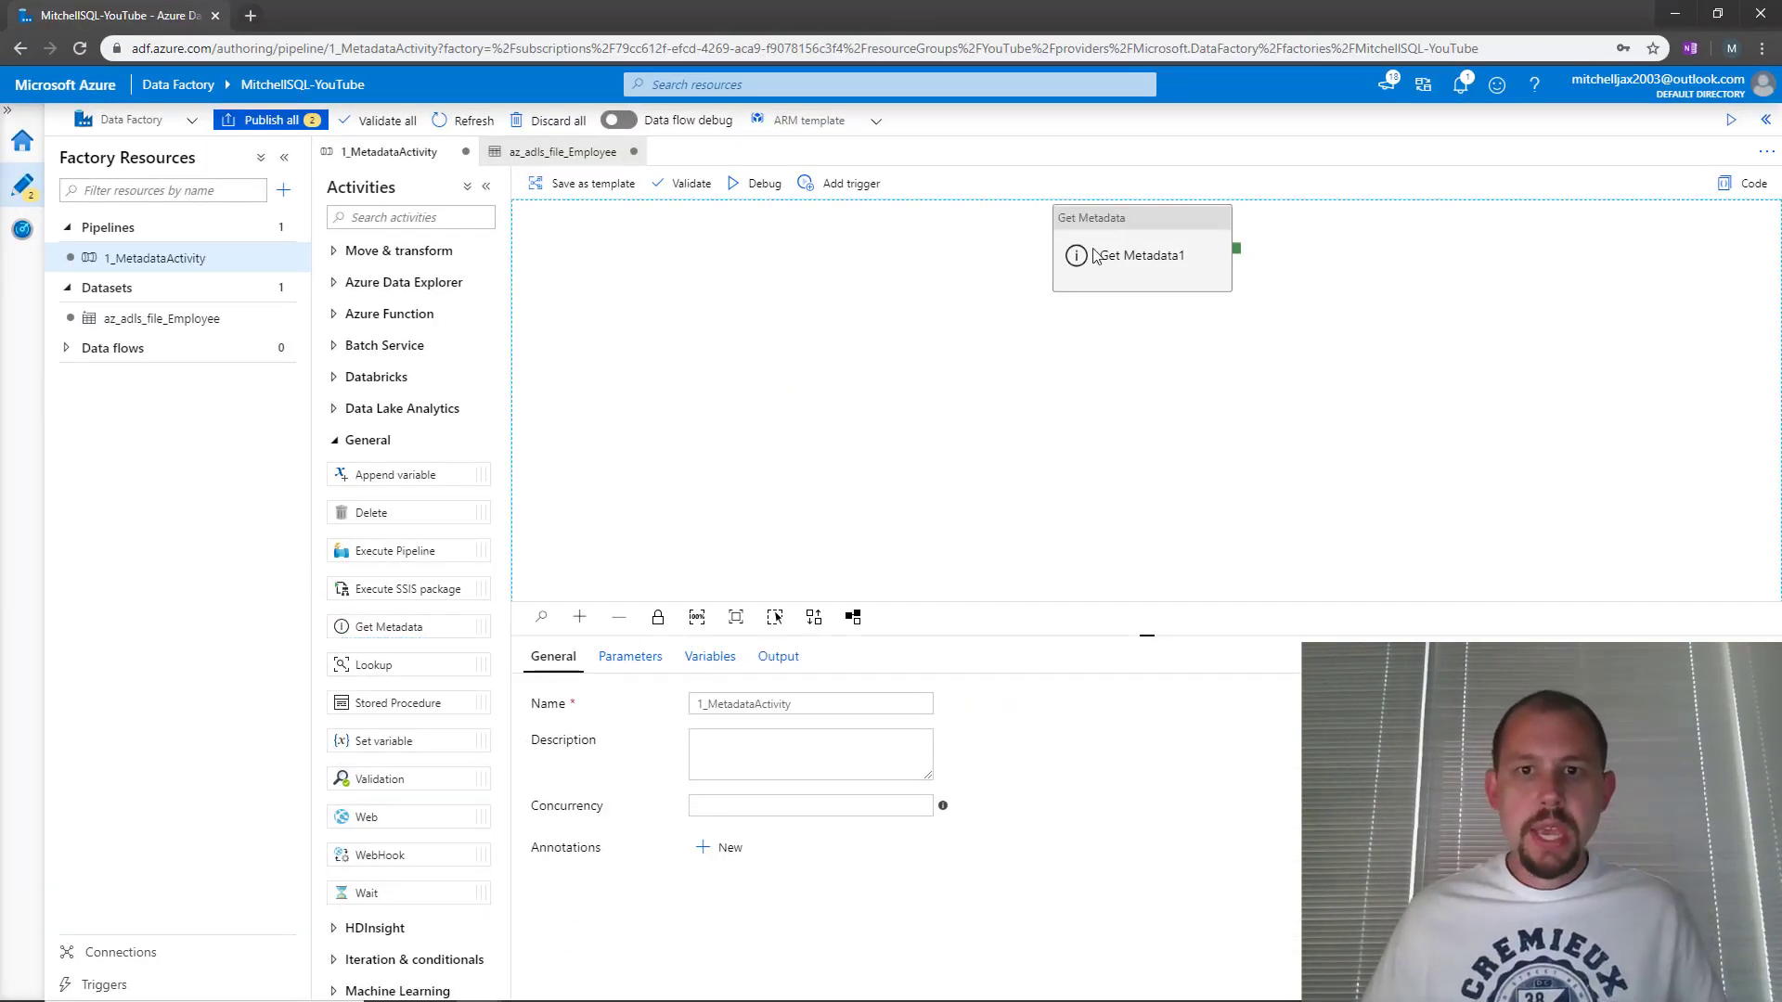
{"action": "left_click_drag", "start_coordinate": [1077, 255], "coordinate": [853, 325]}
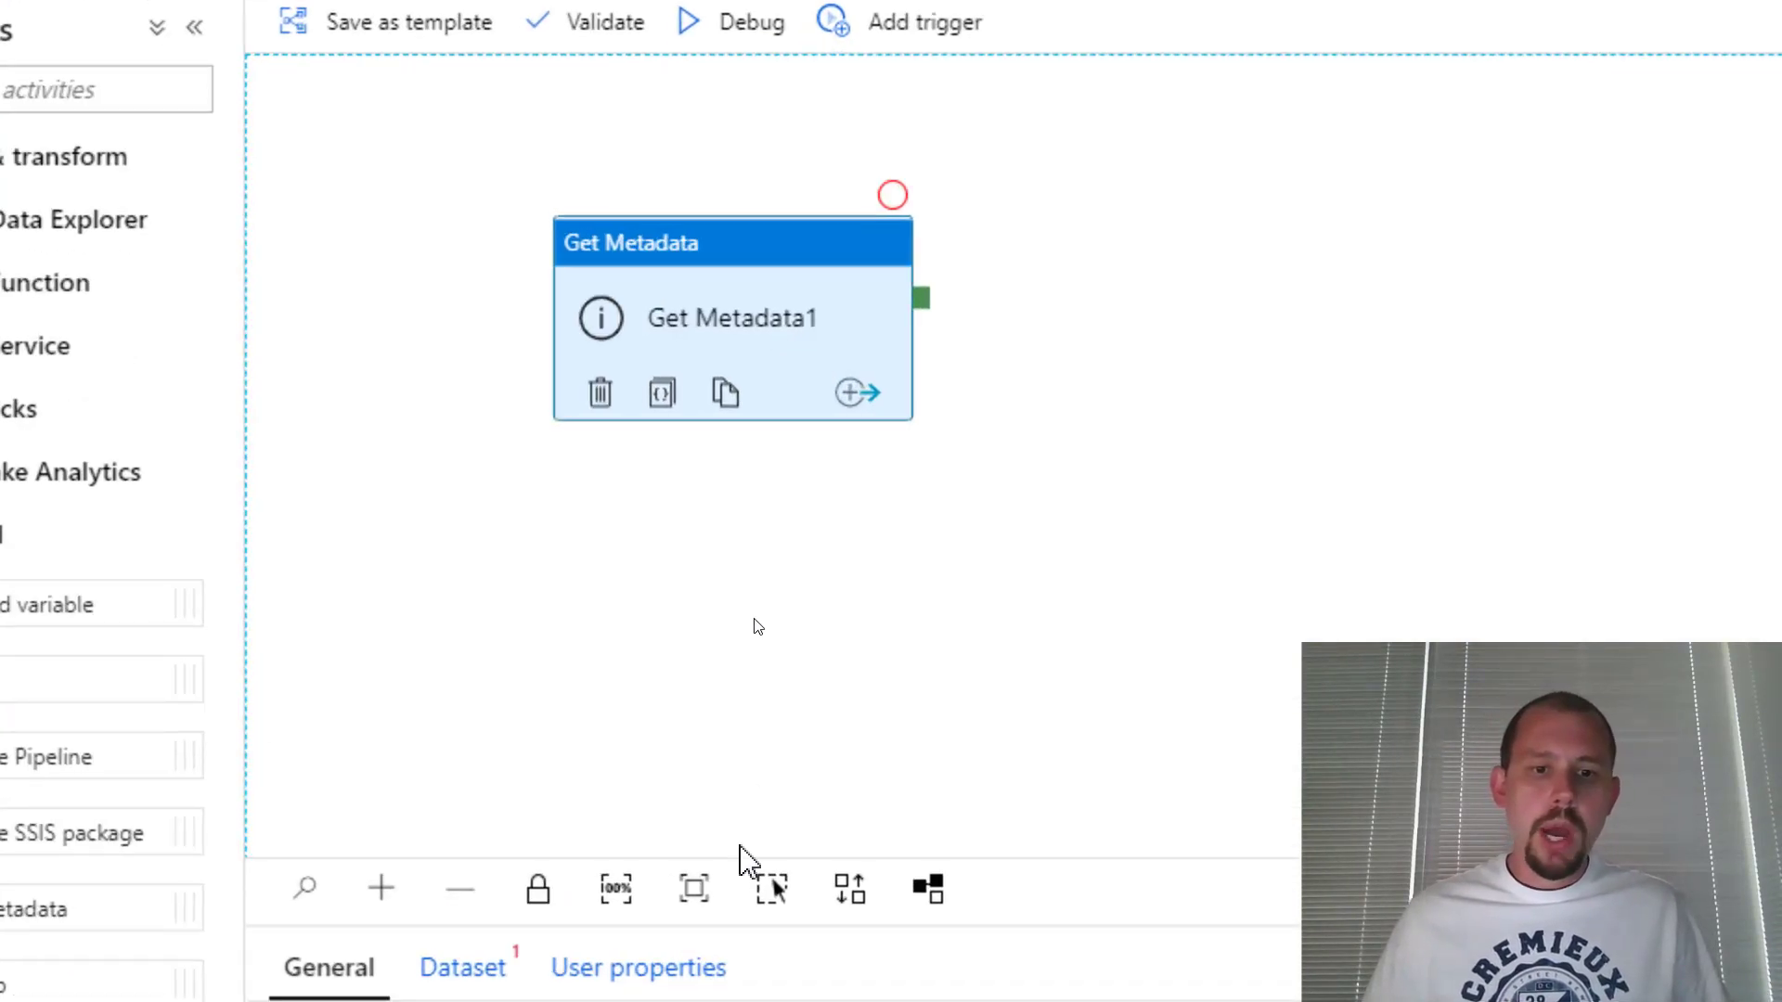
Select az_adls_file_Employee as Get Metadata1's dataset in an enlarged settings pane
{"action": "left_click", "coordinate": [459, 967]}
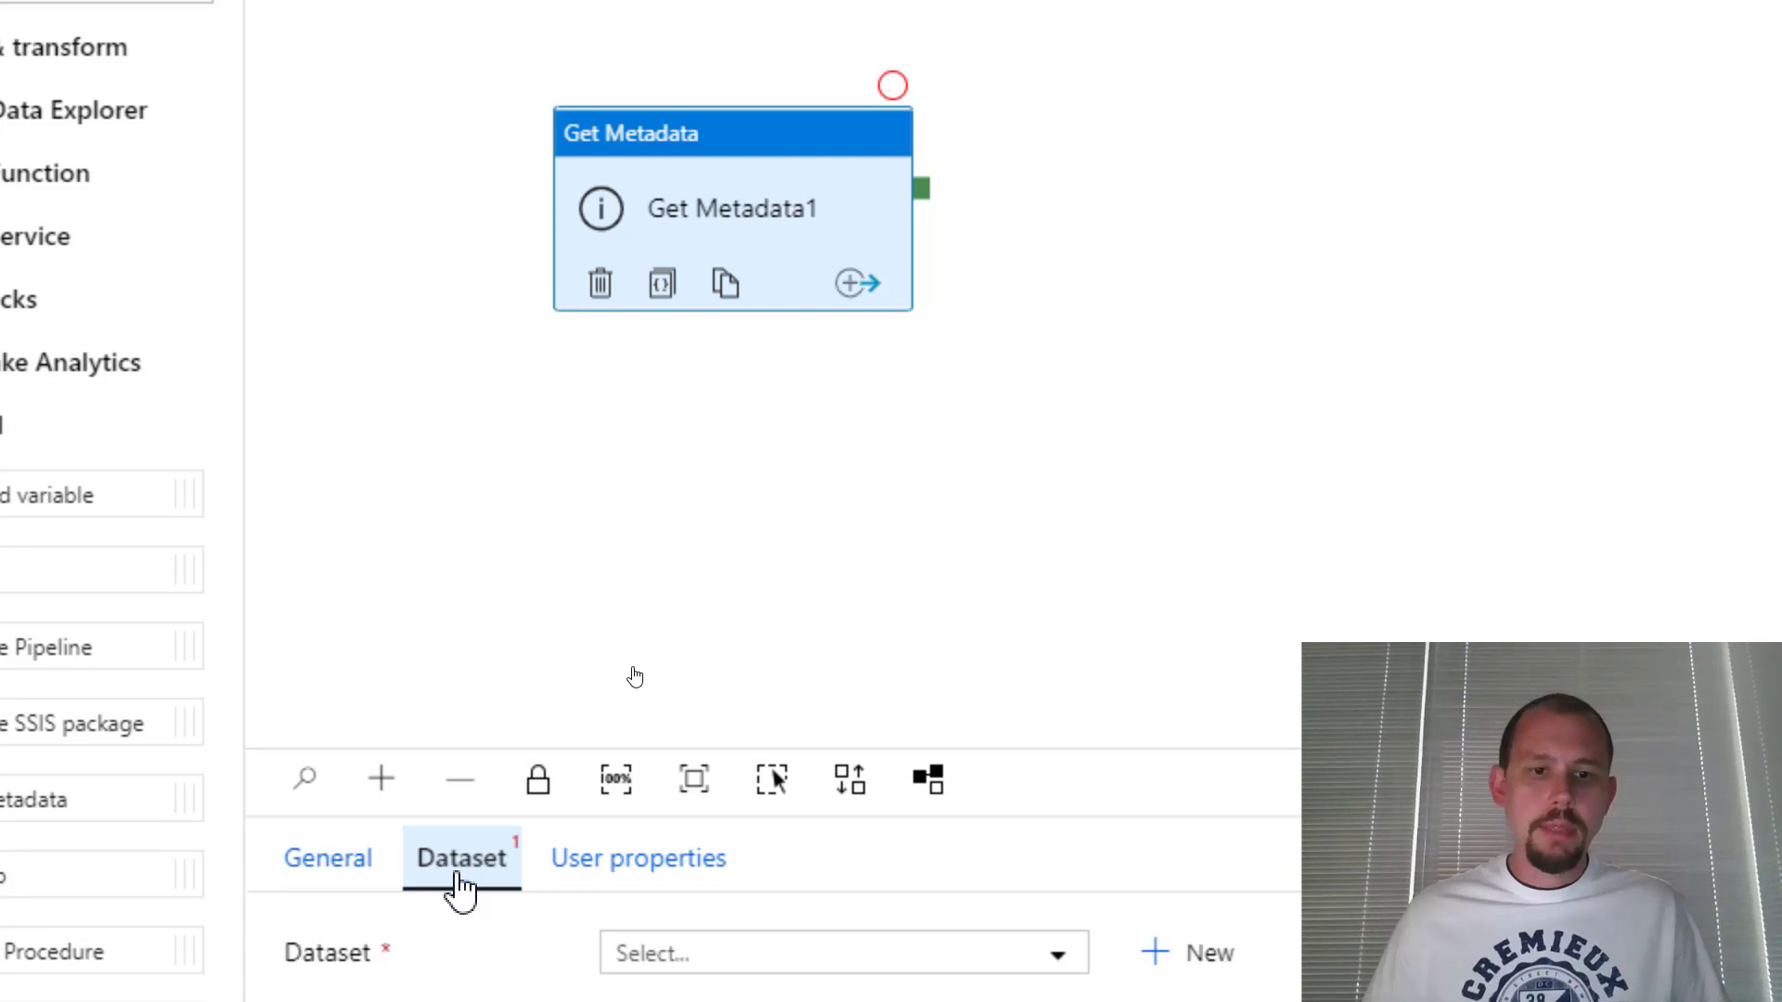
{"action": "left_click_drag", "start_coordinate": [810, 818], "coordinate": [792, 509]}
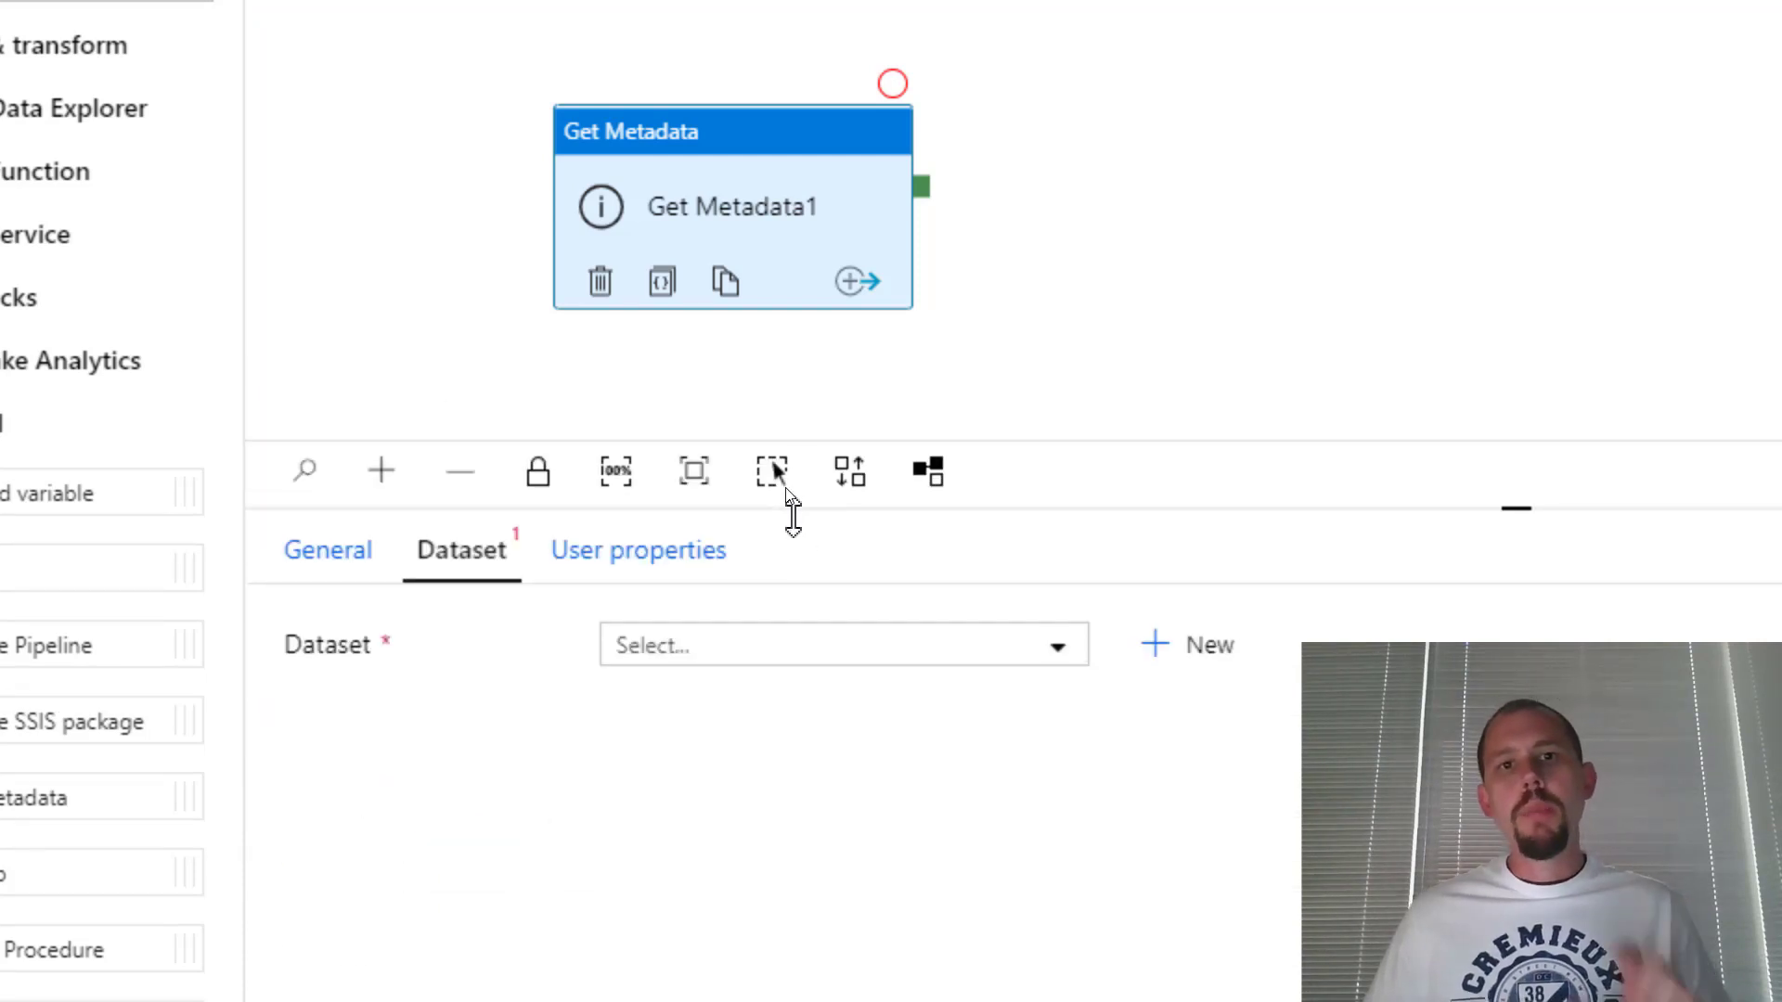
{"action": "left_click", "coordinate": [719, 661]}
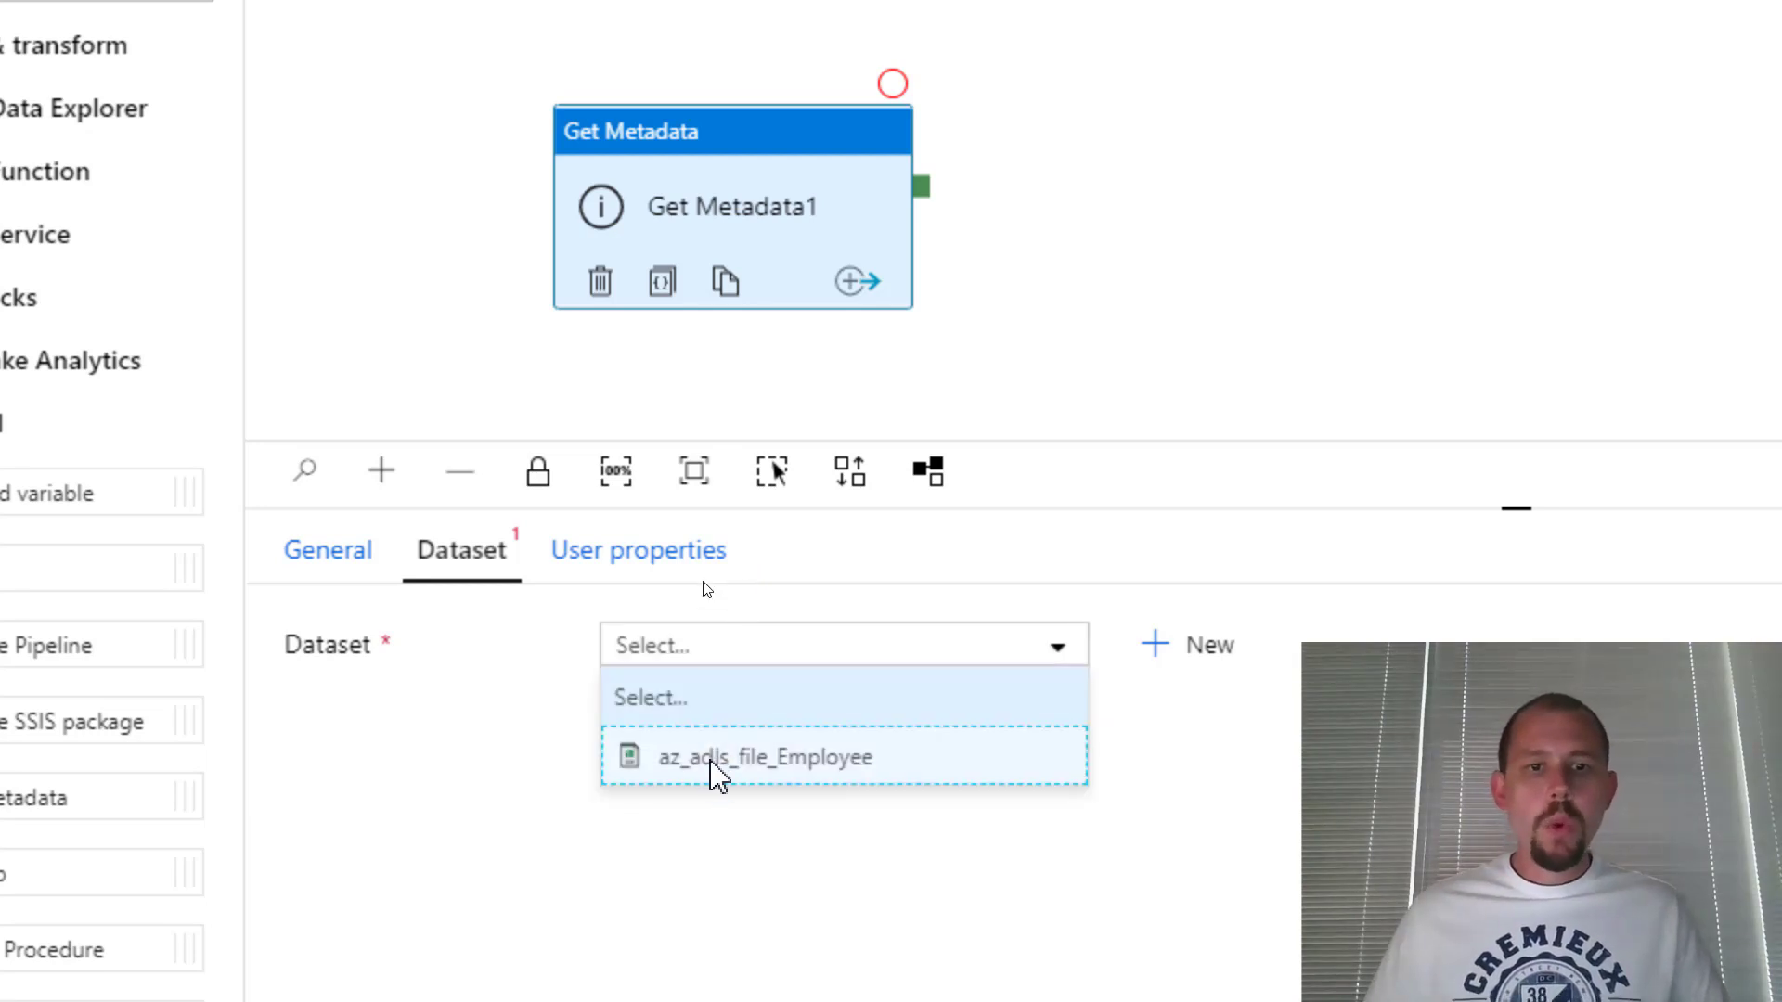
{"action": "left_click", "coordinate": [710, 754]}
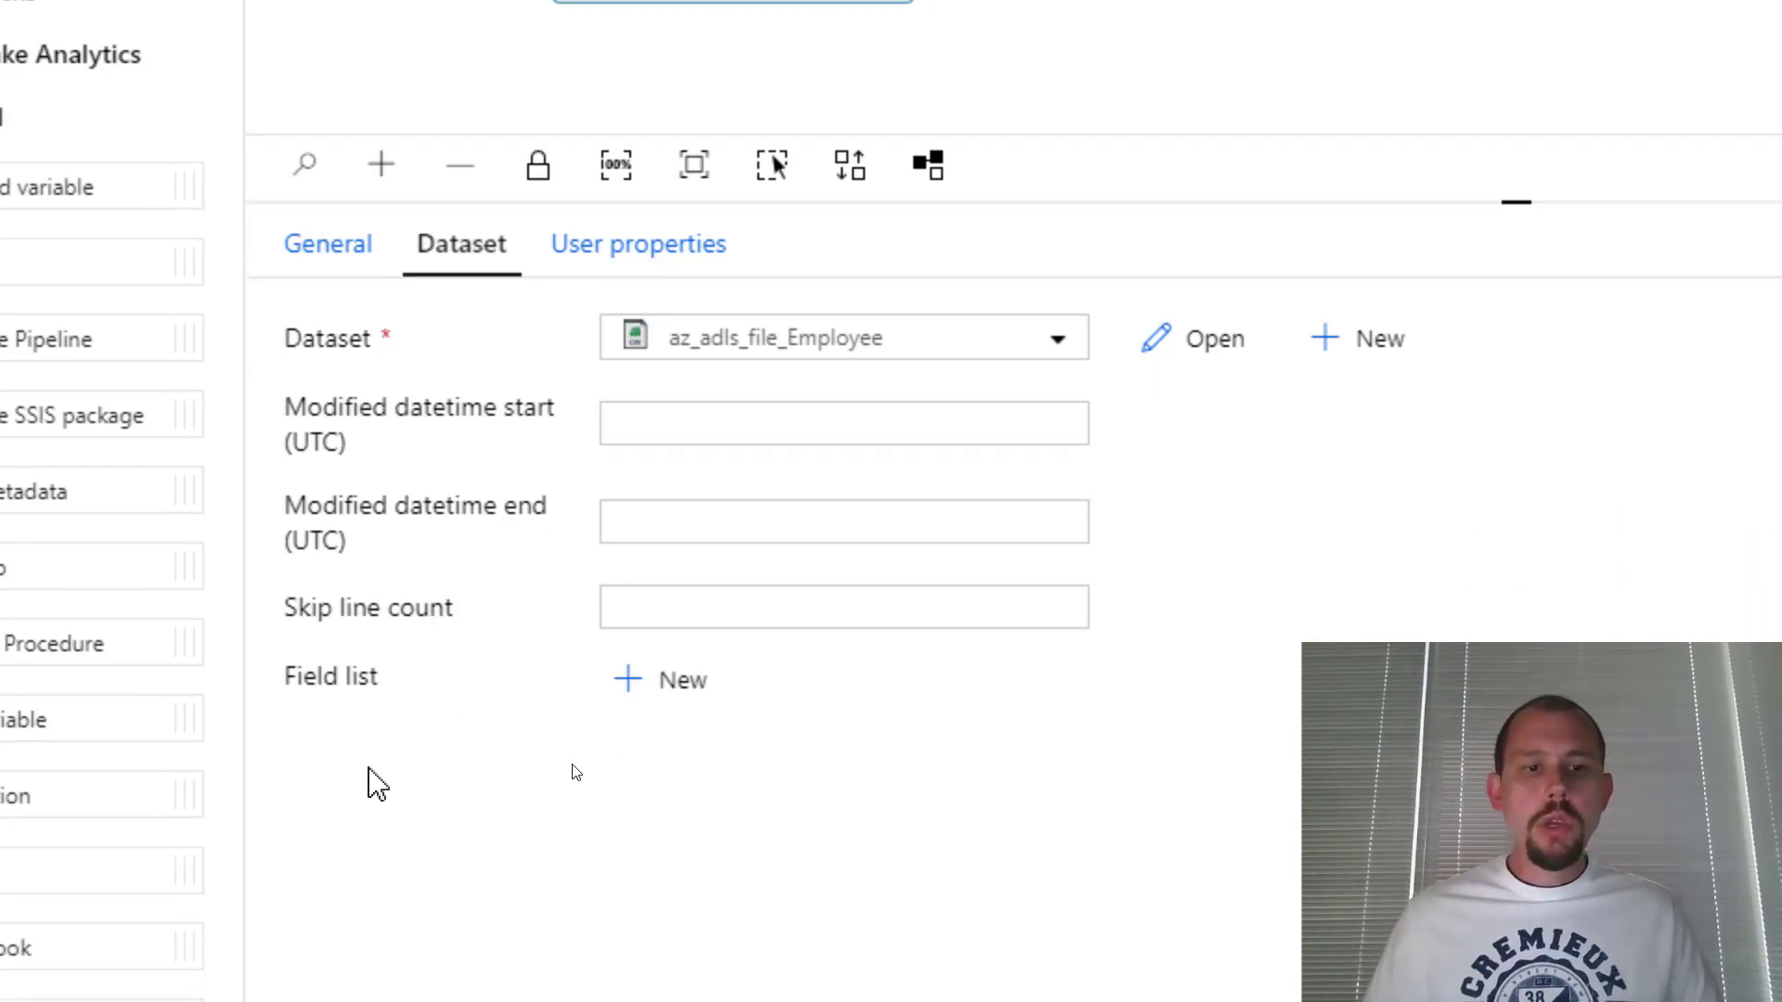
Add three field-list rows set to Column count, Content MD5 and Exists
{"action": "left_click", "coordinate": [685, 704]}
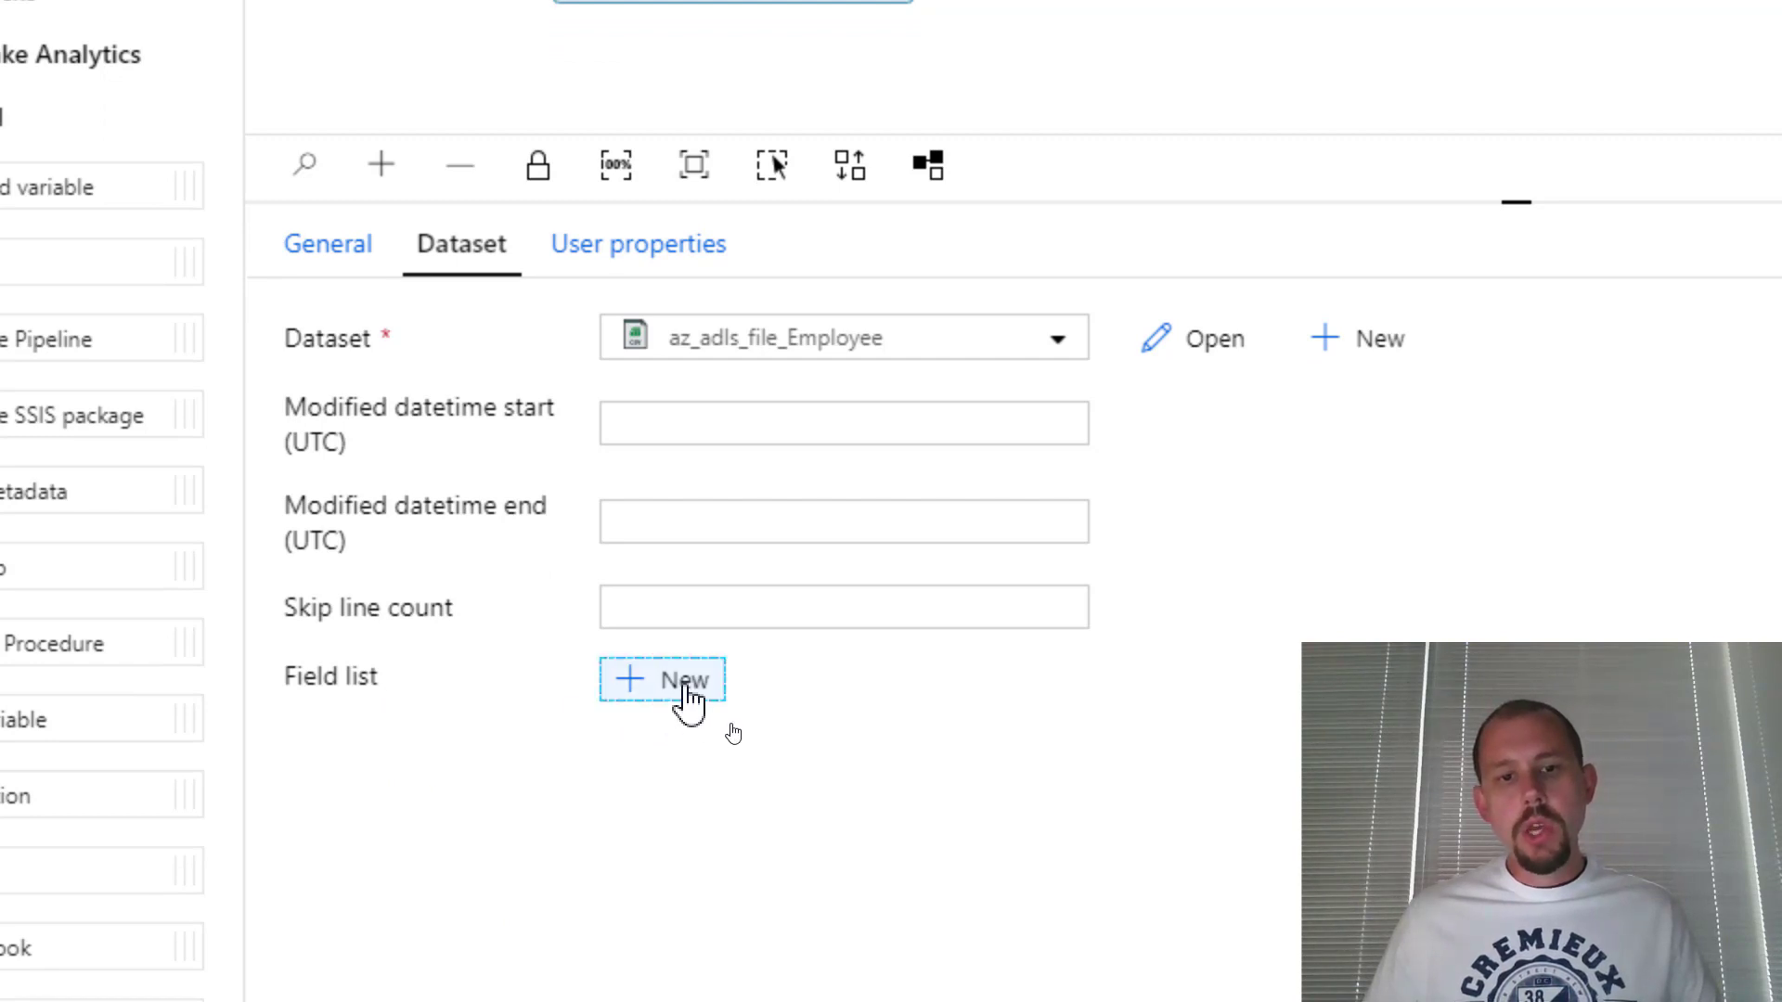
{"action": "left_click", "coordinate": [687, 705]}
{"action": "left_click", "coordinate": [688, 689]}
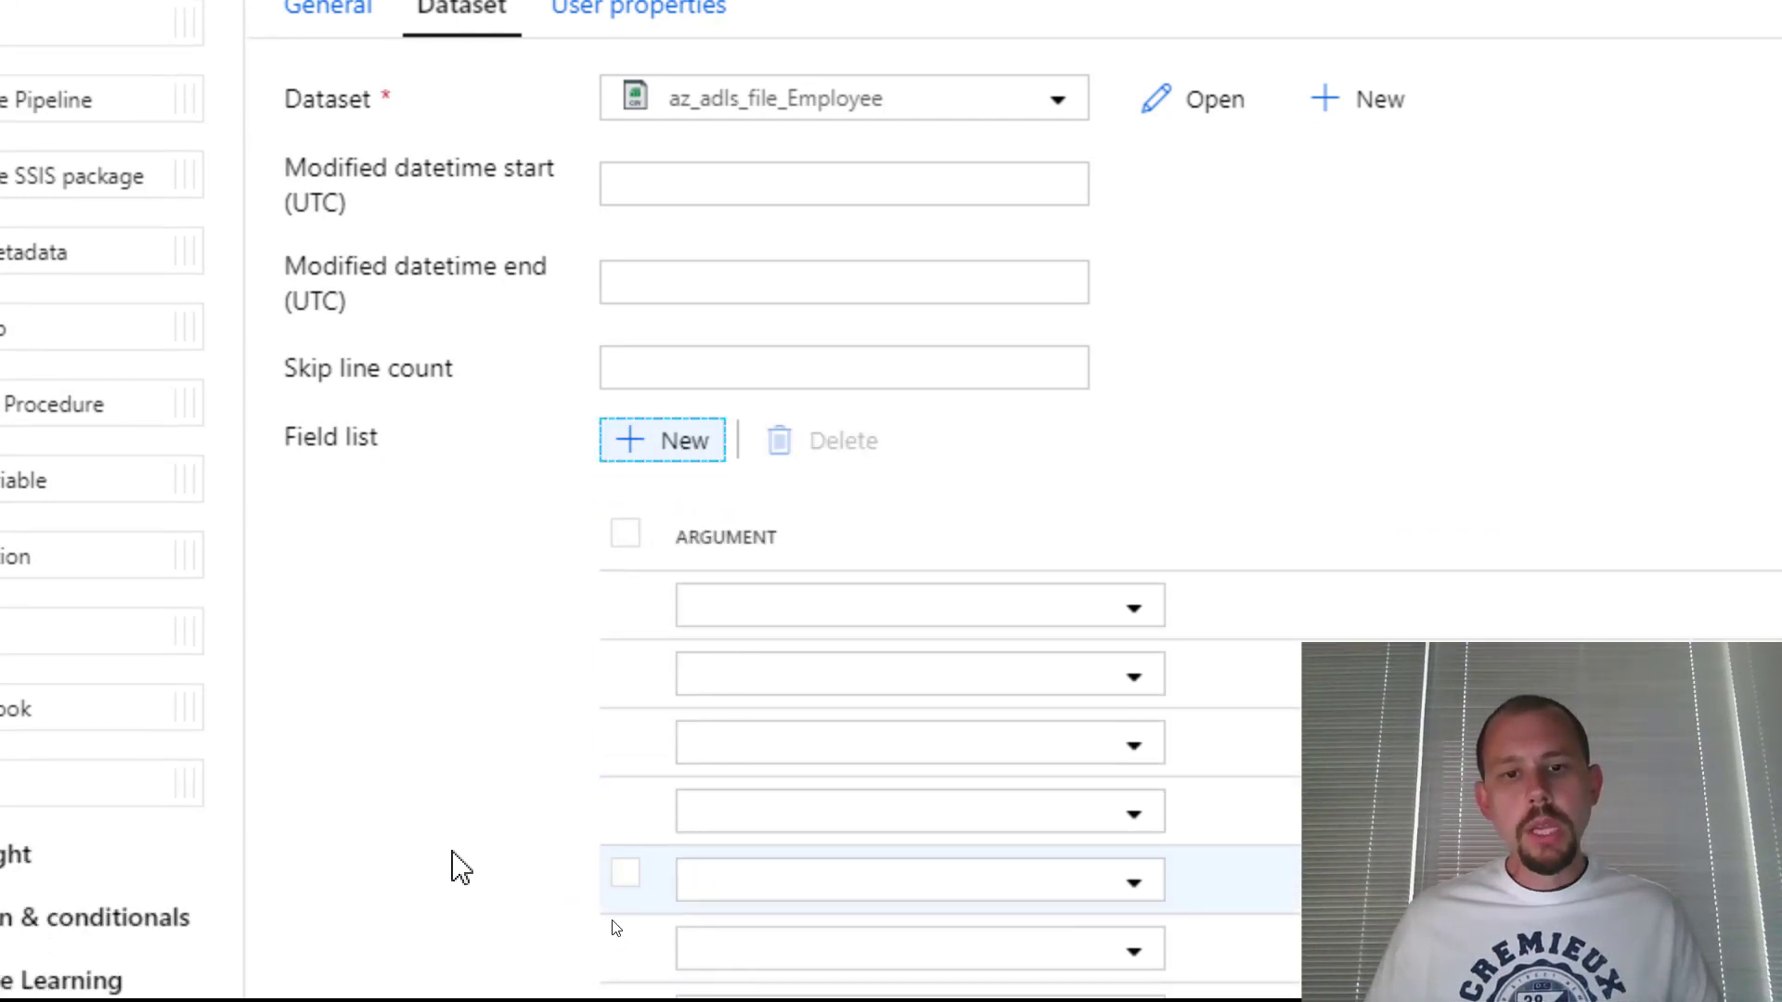
{"action": "scroll", "coordinate": [465, 835], "scroll_direction": "down", "scroll_amount": 2}
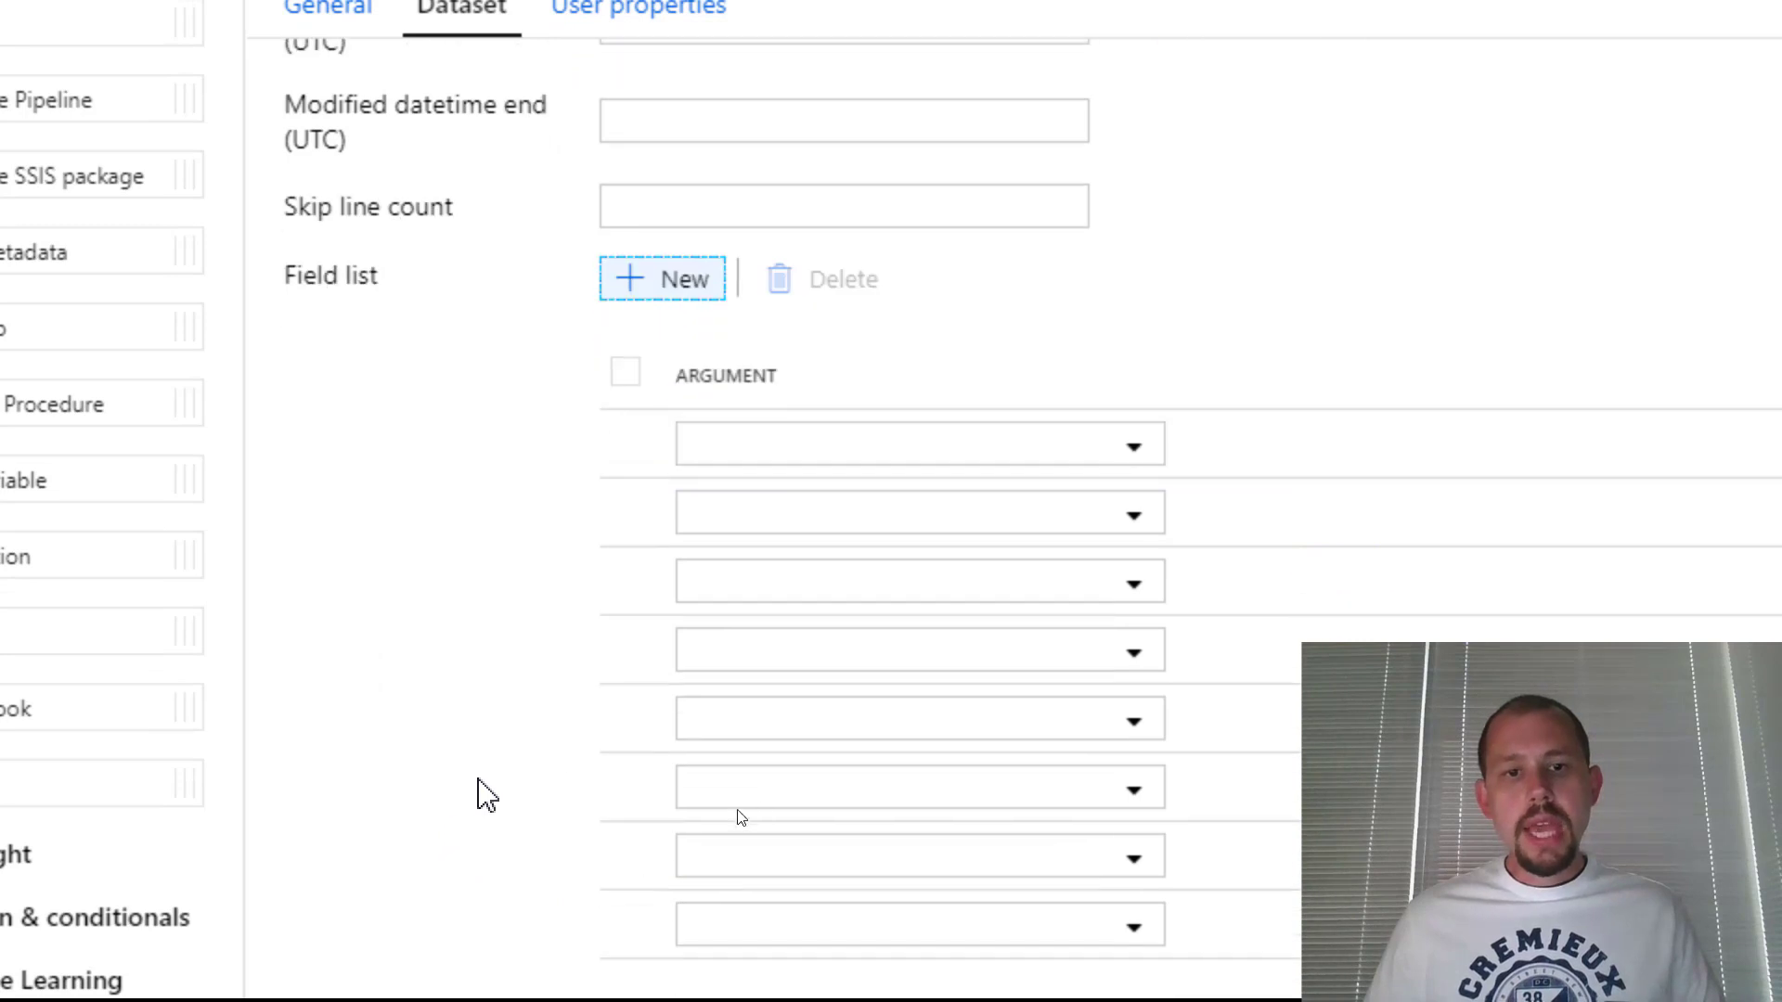
{"action": "left_click", "coordinate": [1109, 459]}
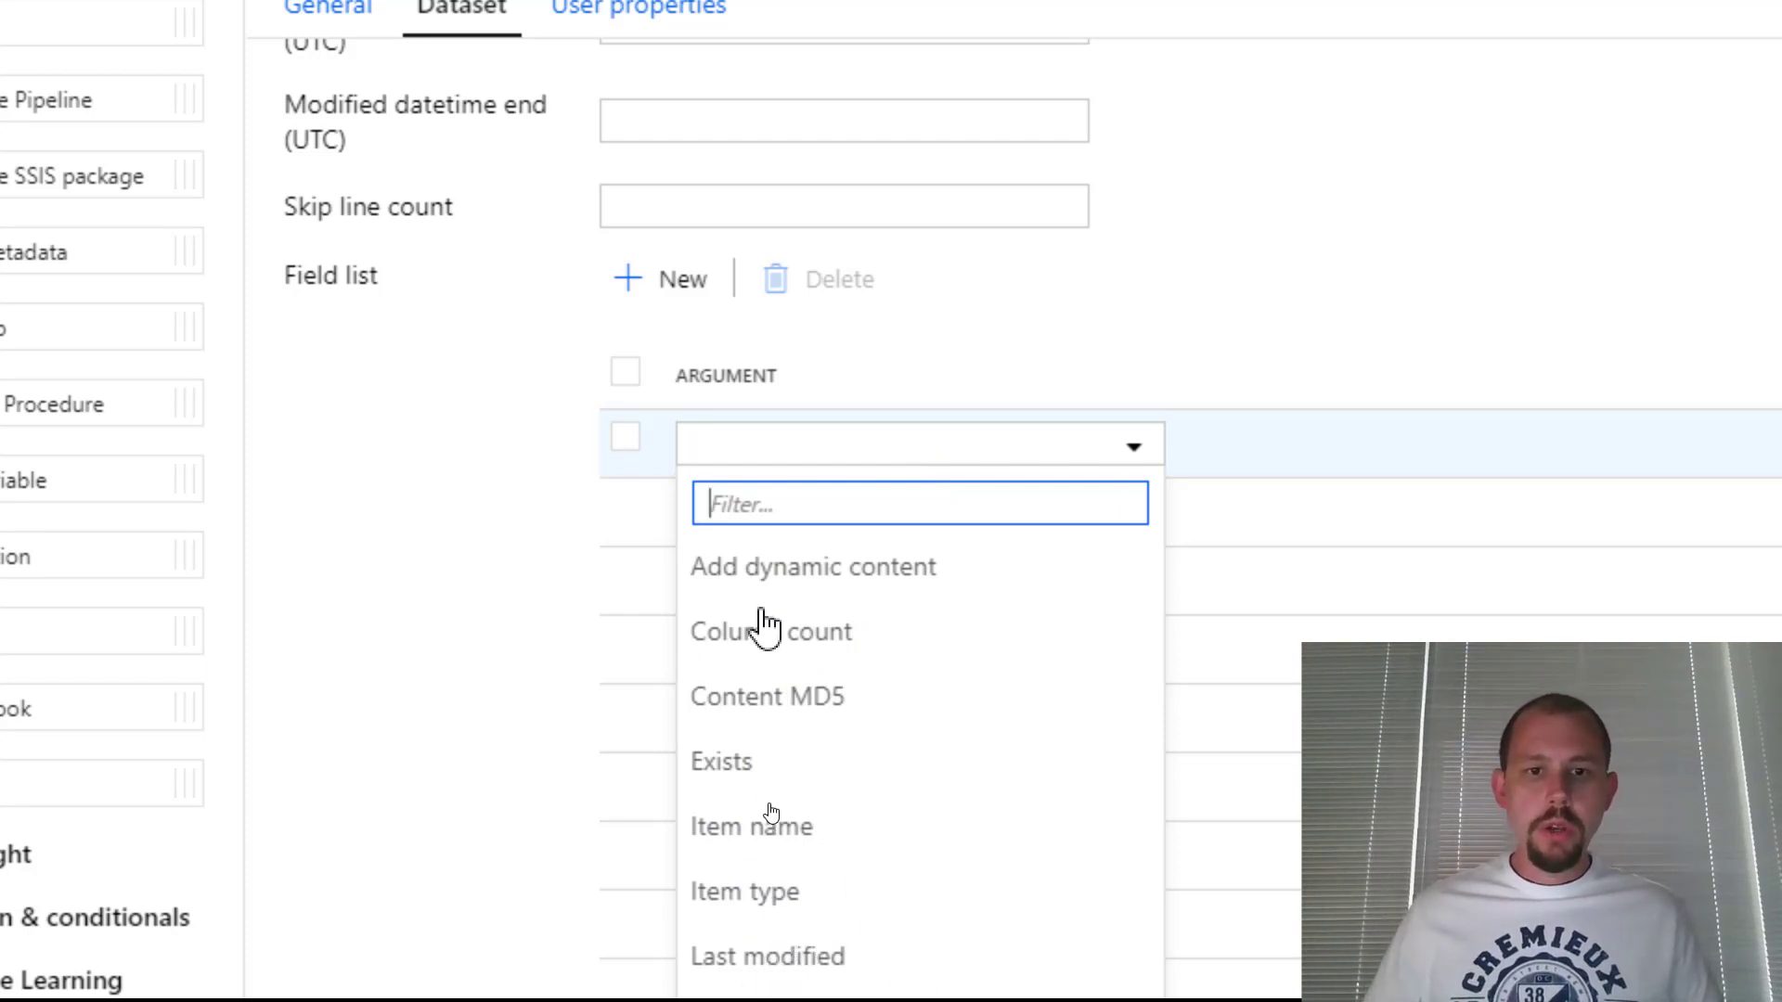
{"action": "left_click", "coordinate": [783, 650]}
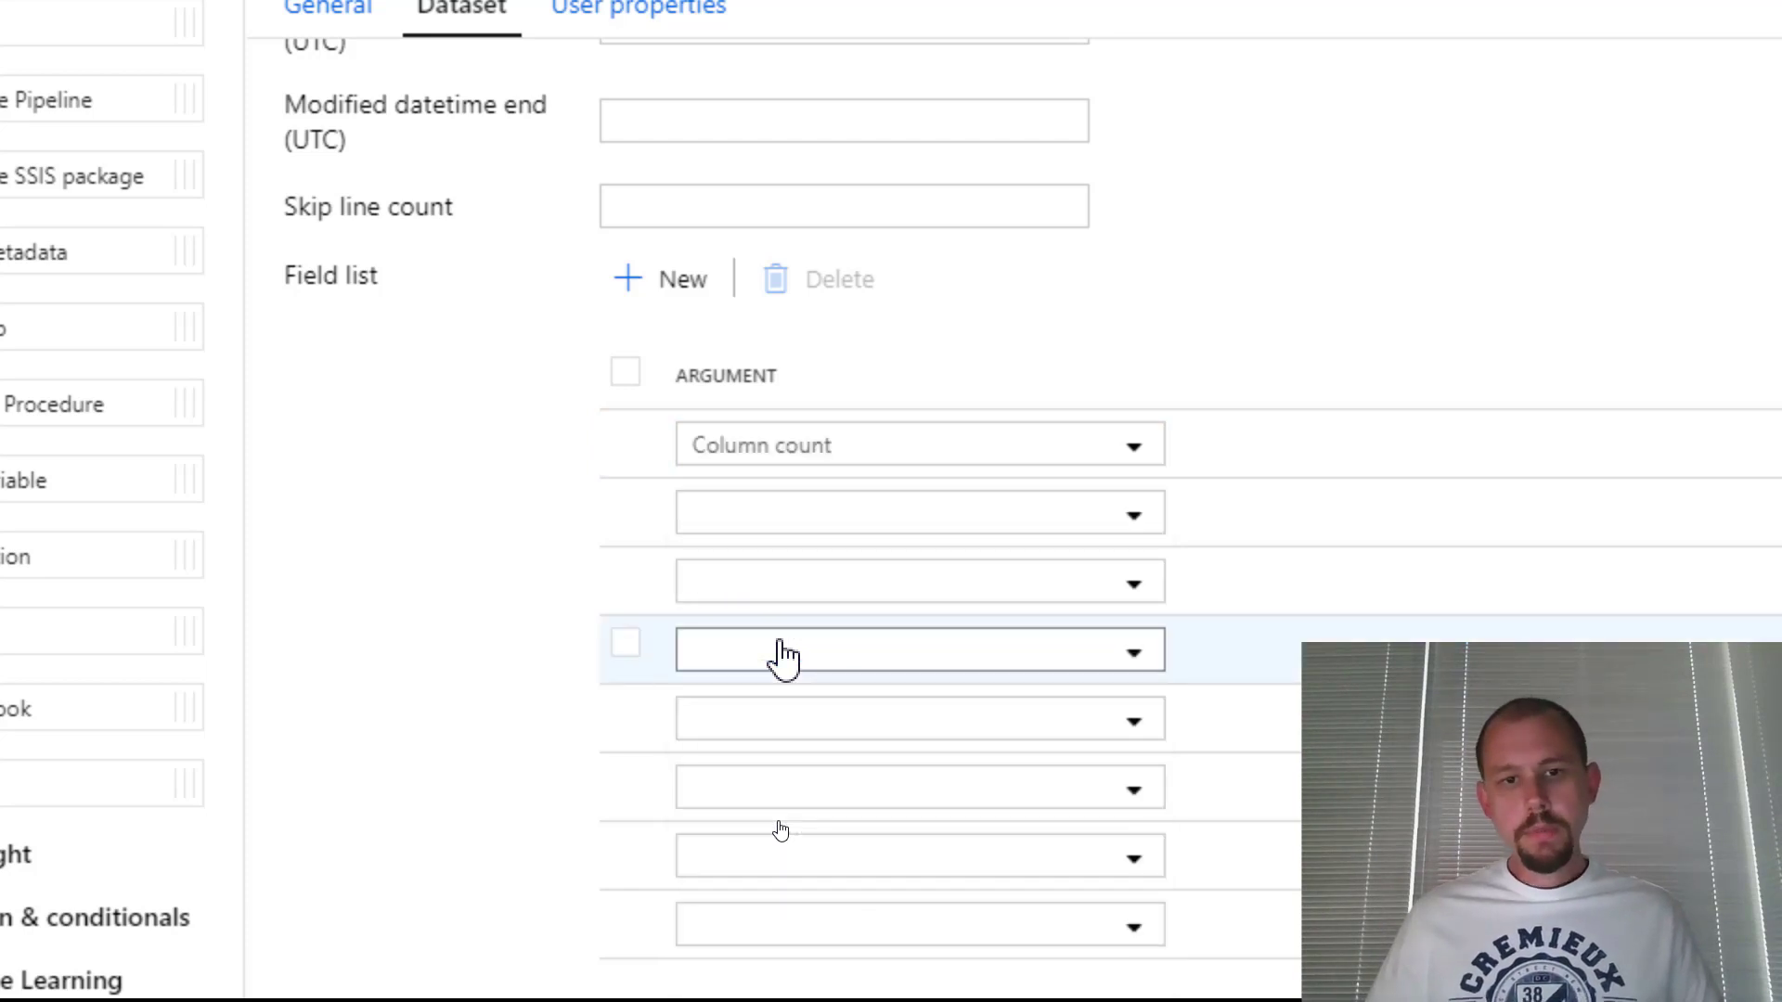
{"action": "left_click", "coordinate": [747, 509]}
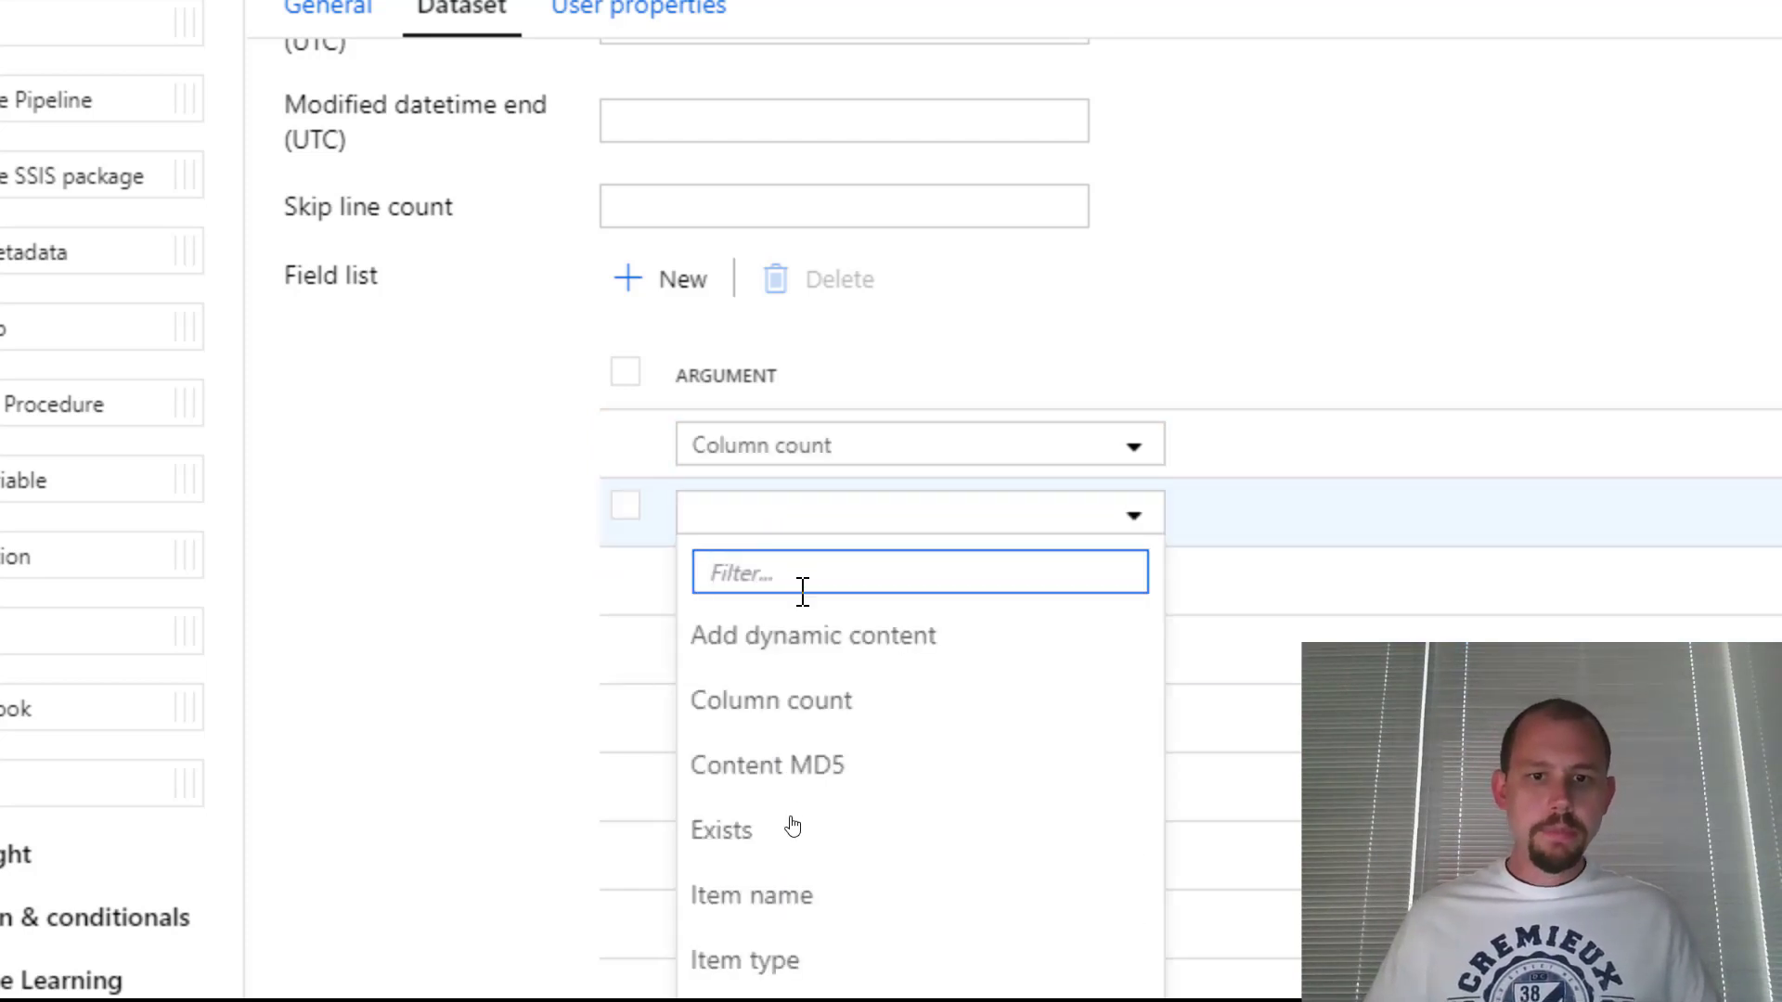
{"action": "left_click", "coordinate": [775, 766]}
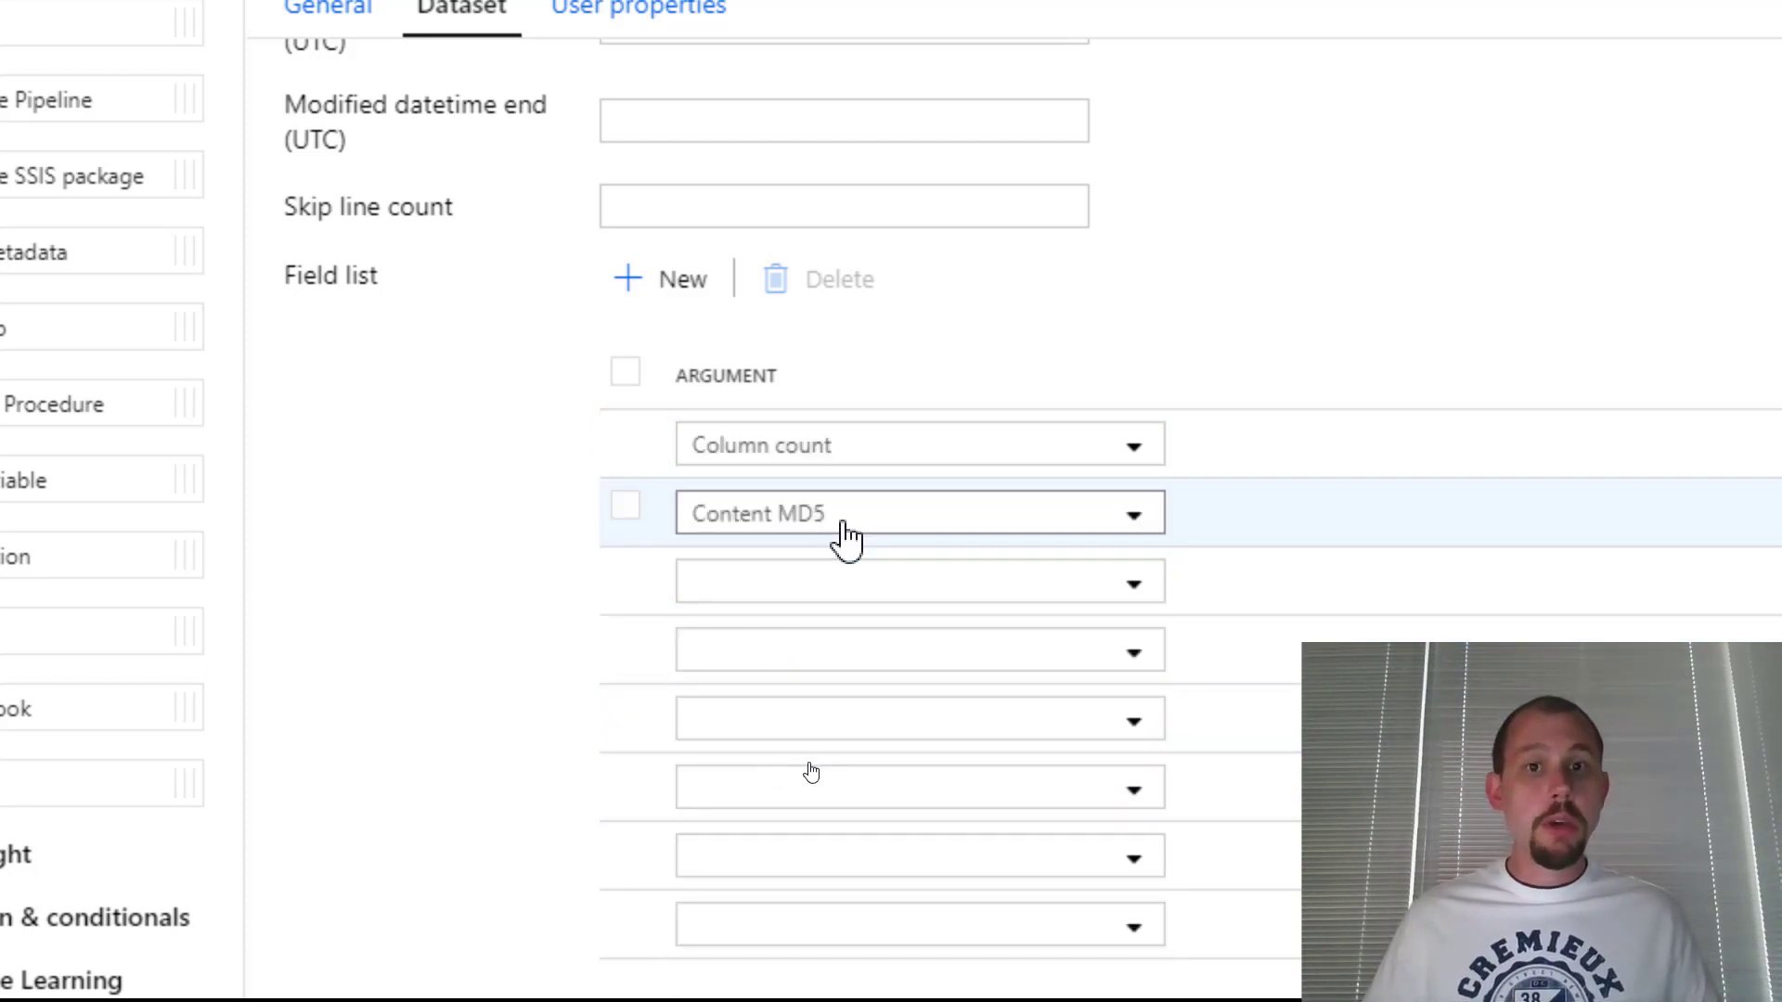
{"action": "left_click", "coordinate": [879, 585]}
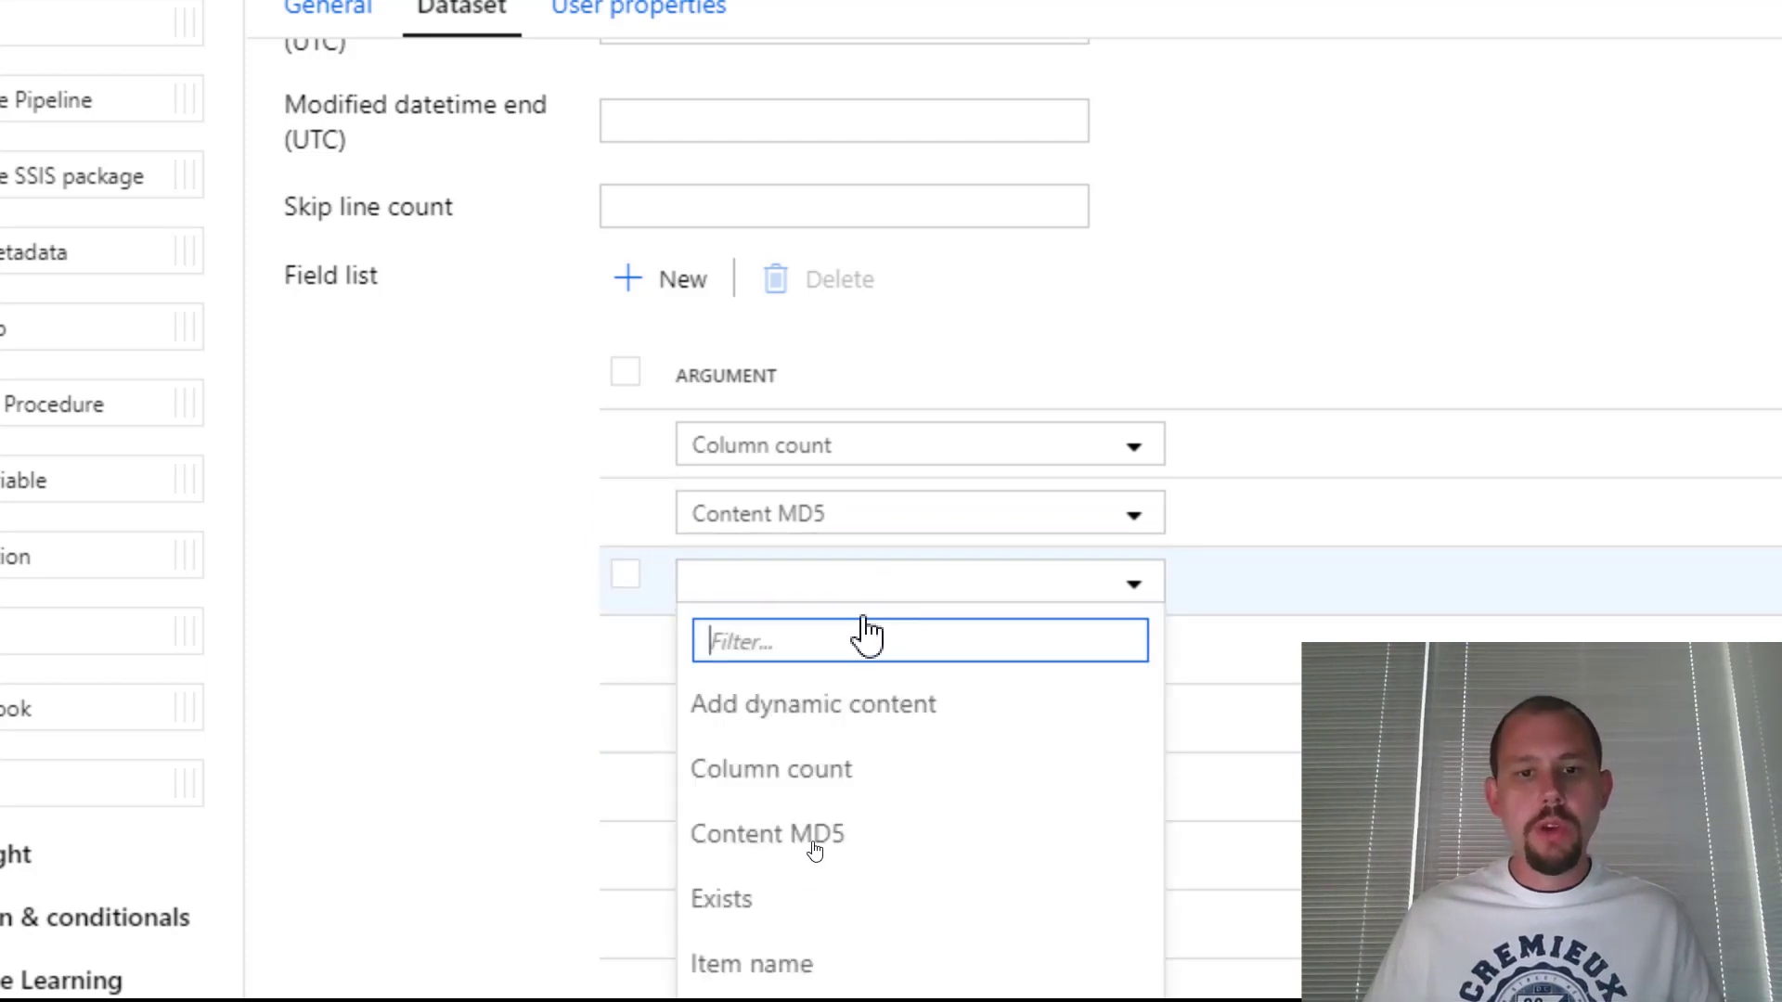
{"action": "left_click", "coordinate": [803, 832]}
{"action": "left_click", "coordinate": [800, 594]}
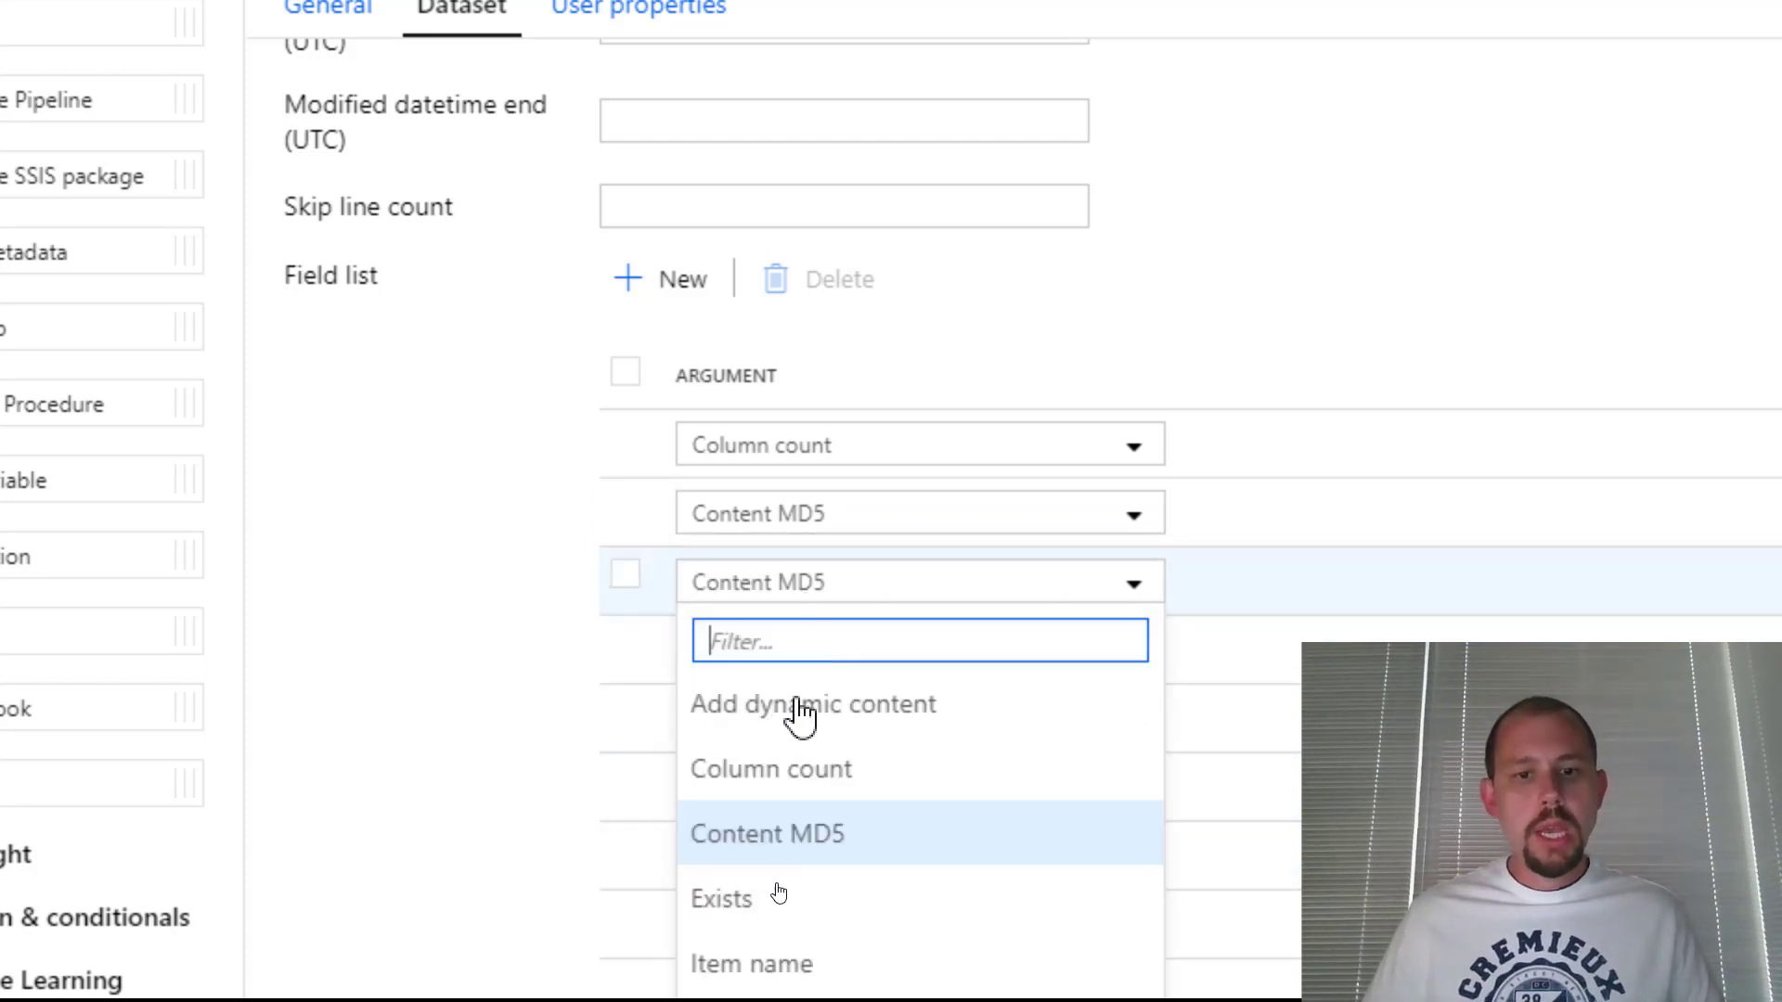
{"action": "left_click", "coordinate": [723, 902]}
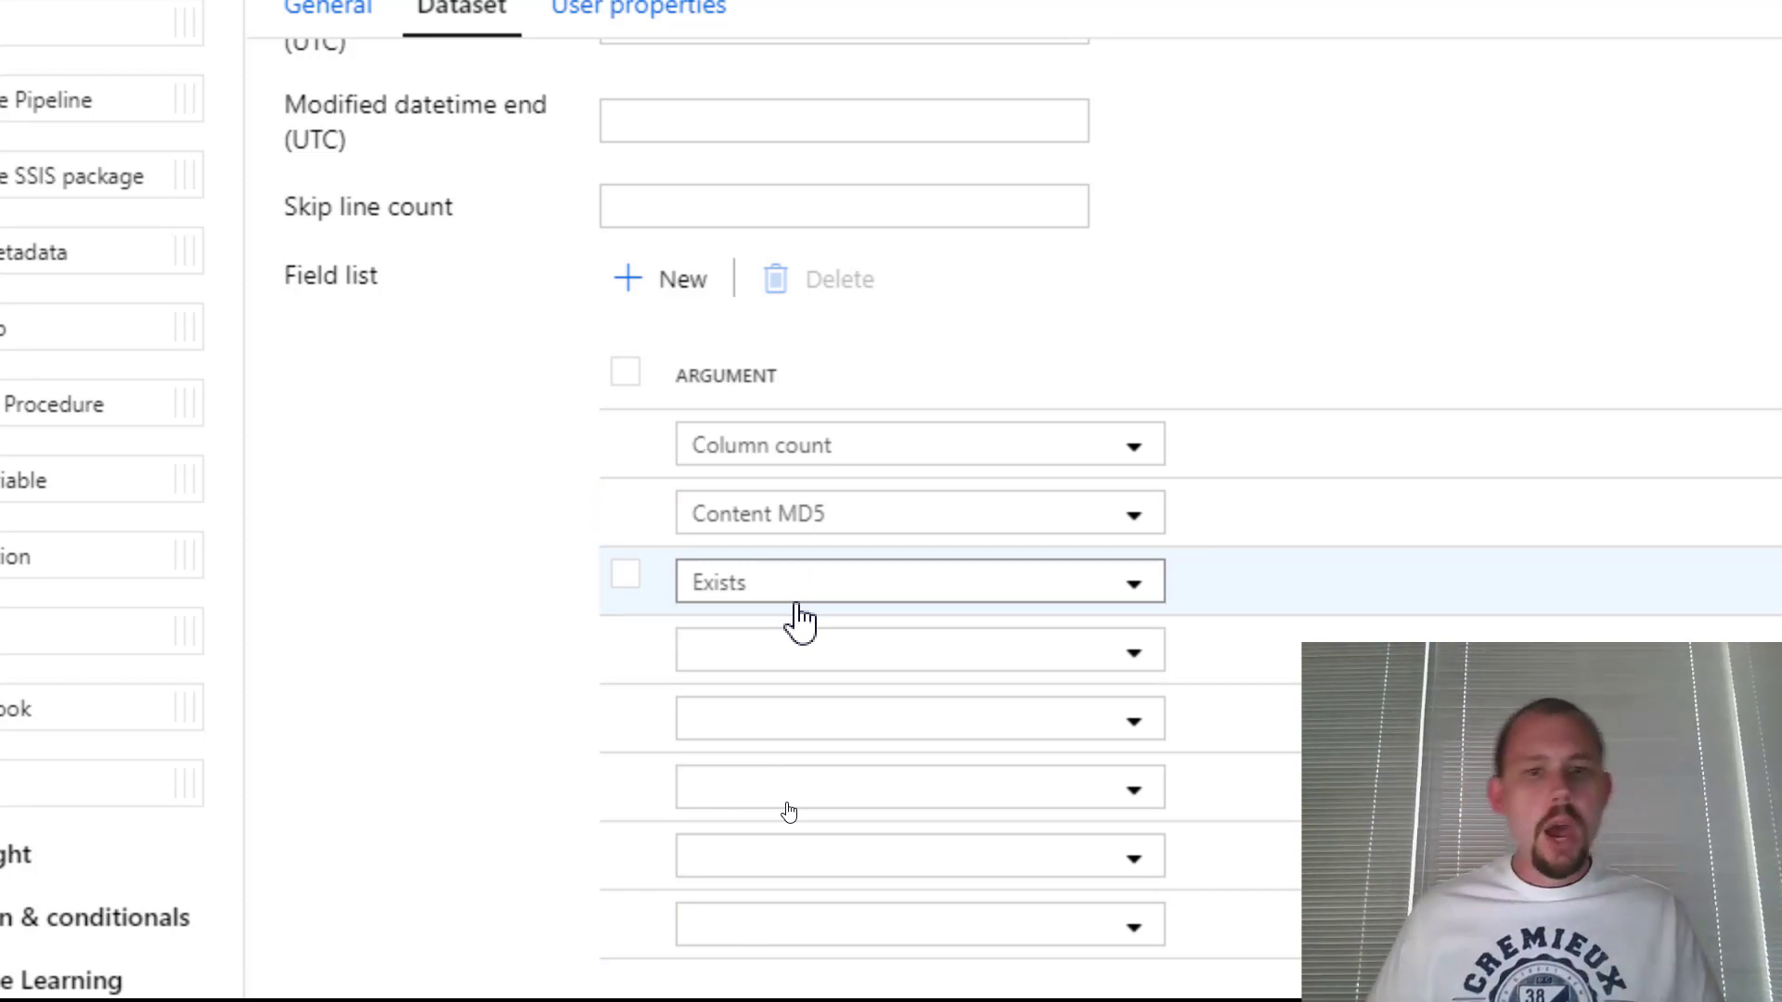
Add fields Item name, Item type, Last modified, Size and Structure
{"action": "left_click", "coordinate": [754, 654]}
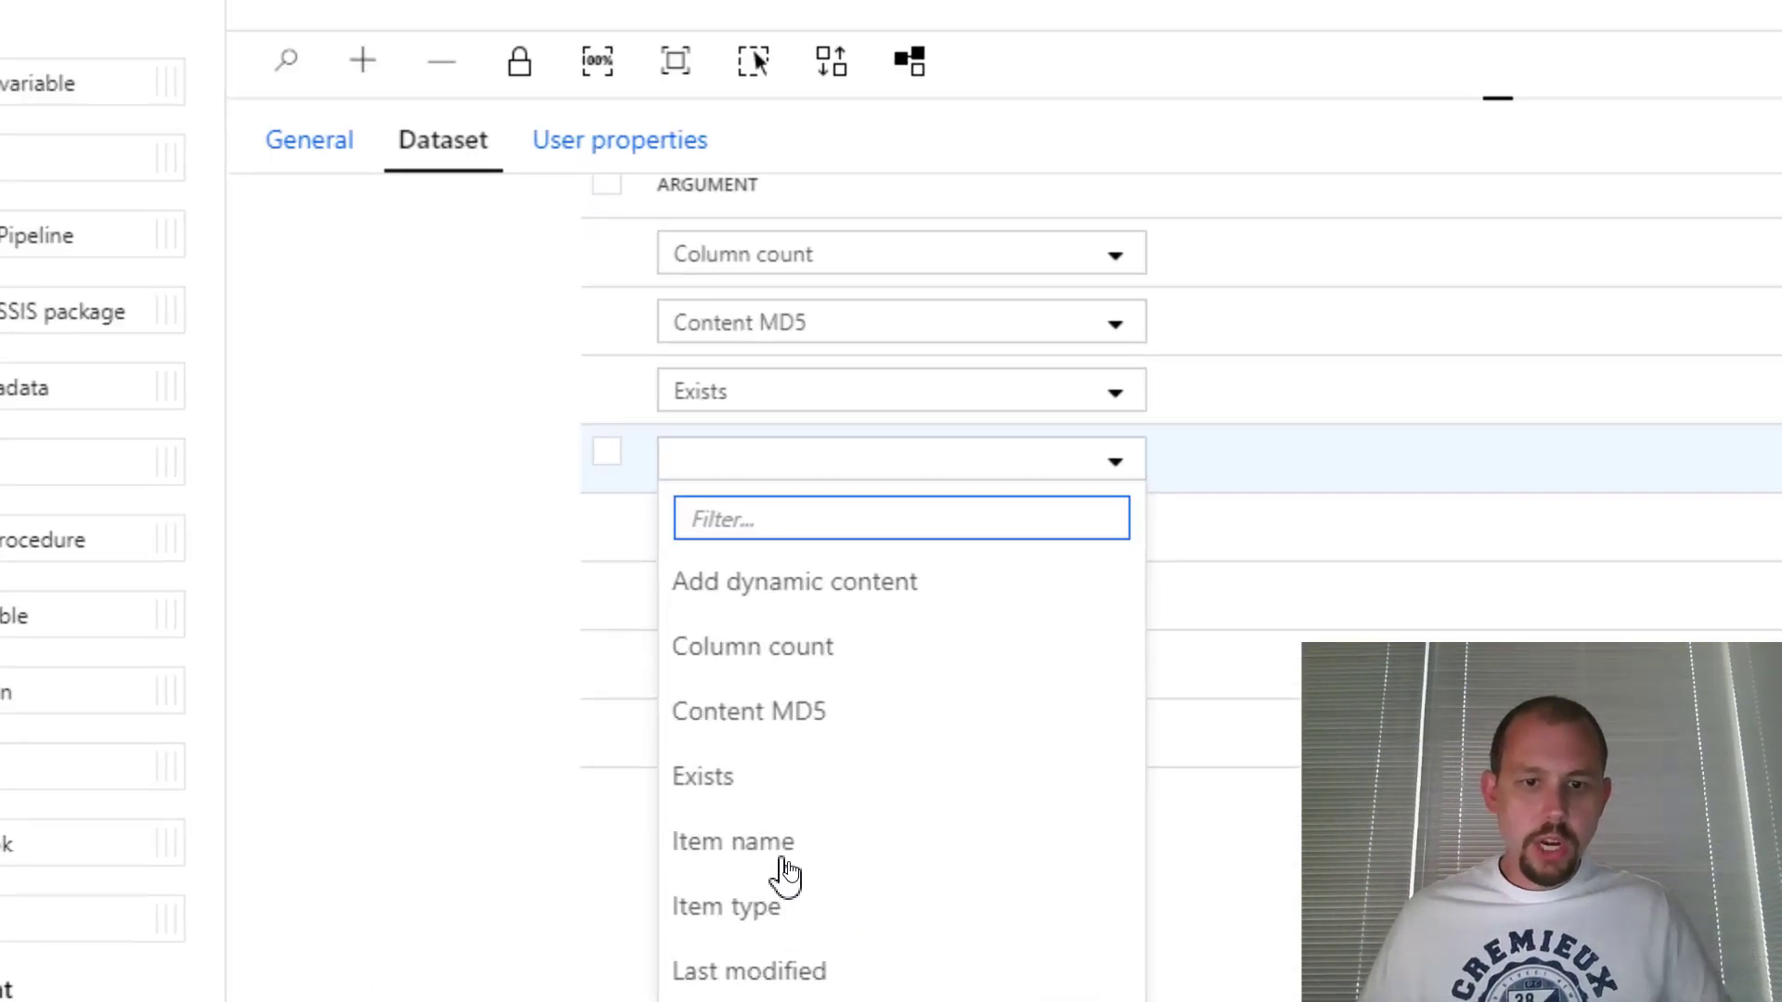
{"action": "left_click", "coordinate": [785, 859]}
{"action": "left_click", "coordinate": [720, 854]}
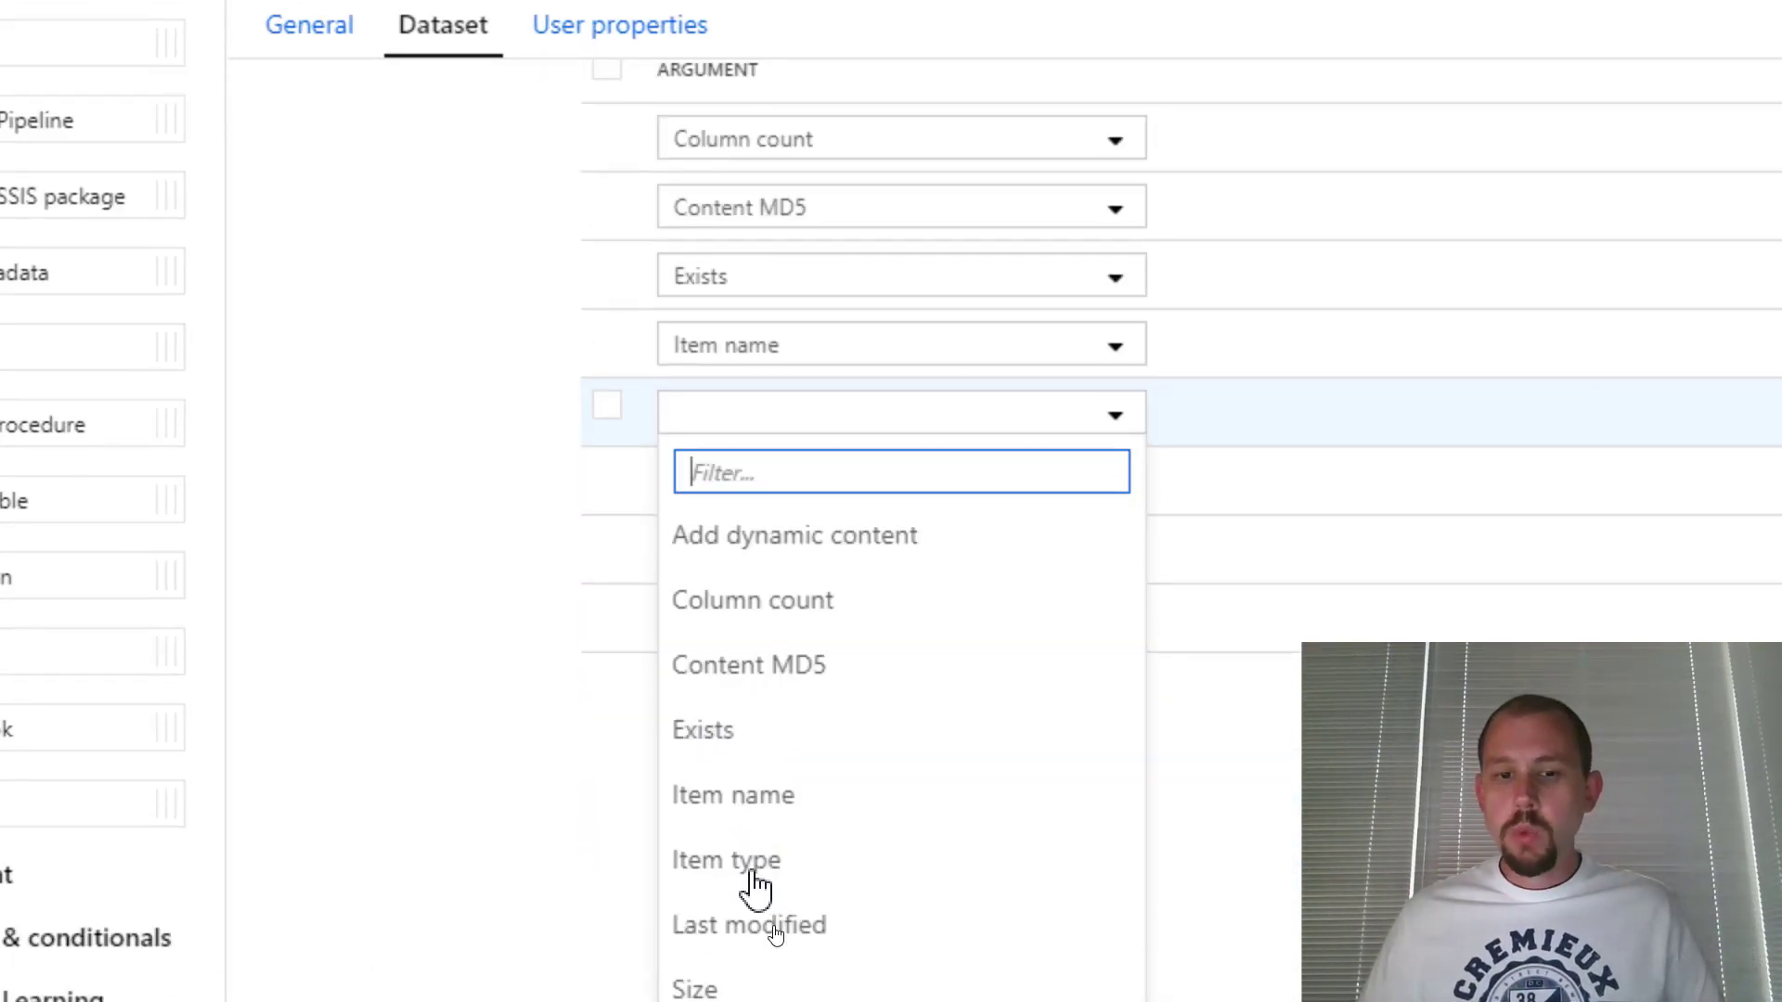
{"action": "left_click", "coordinate": [753, 873]}
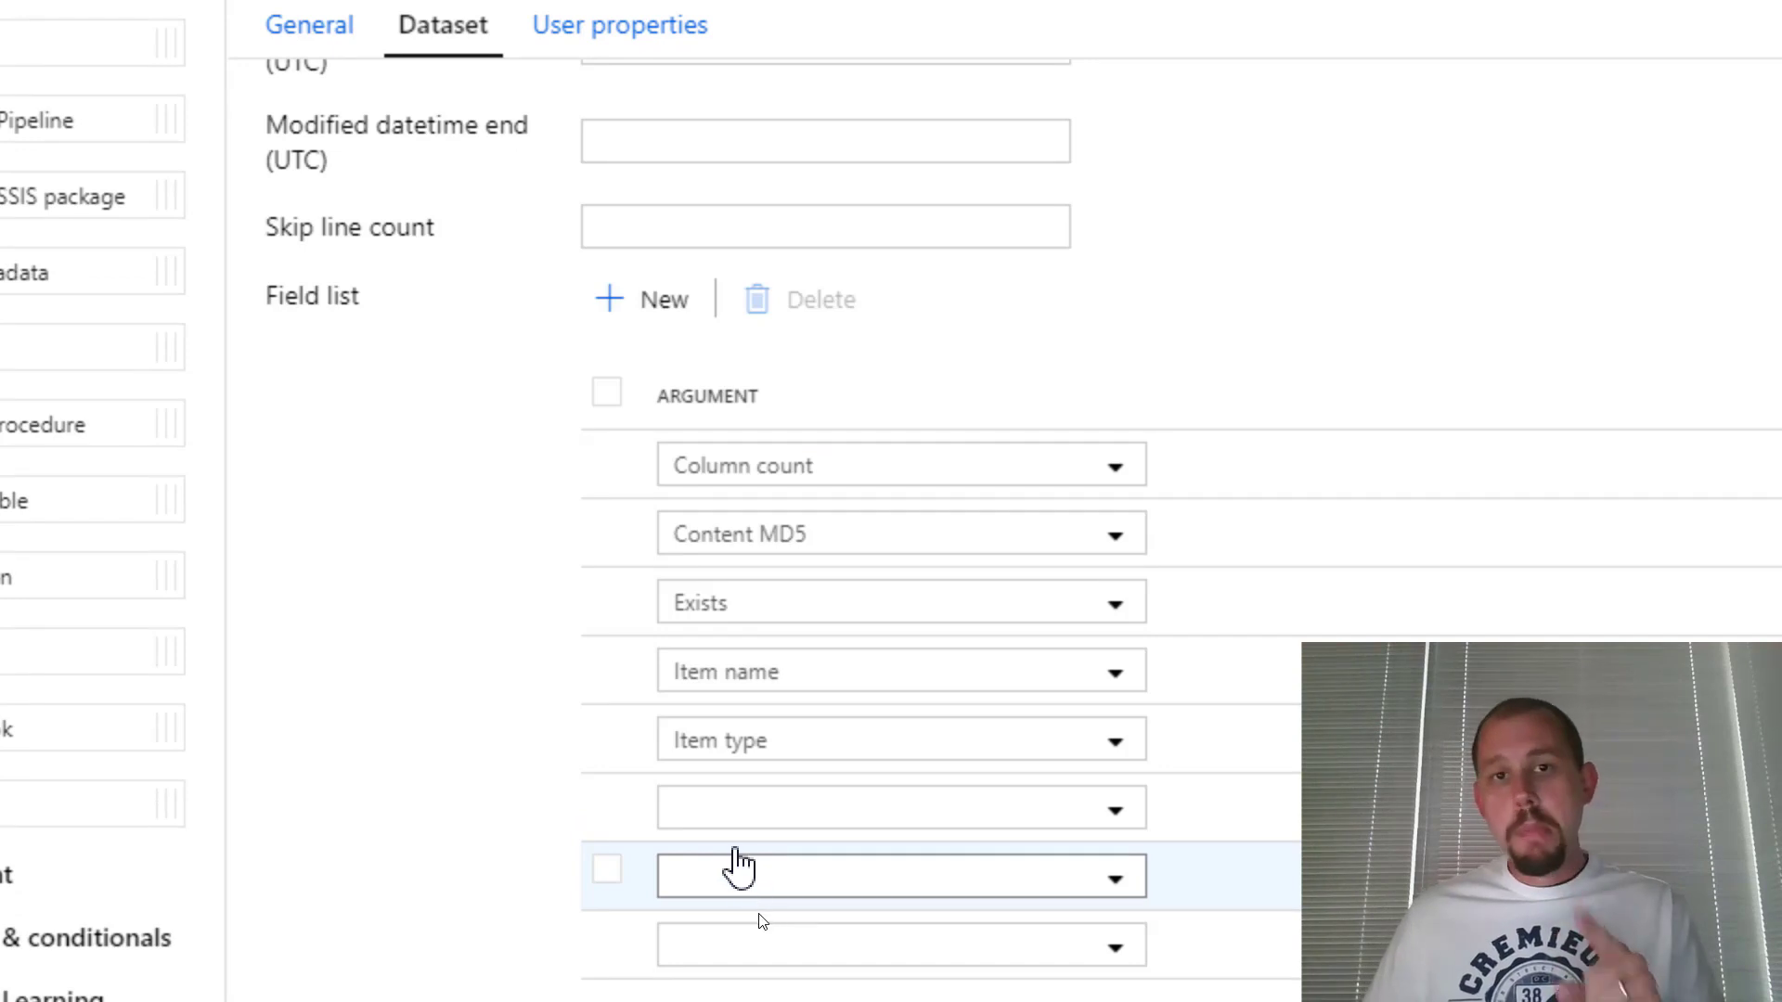
{"action": "left_click", "coordinate": [720, 812]}
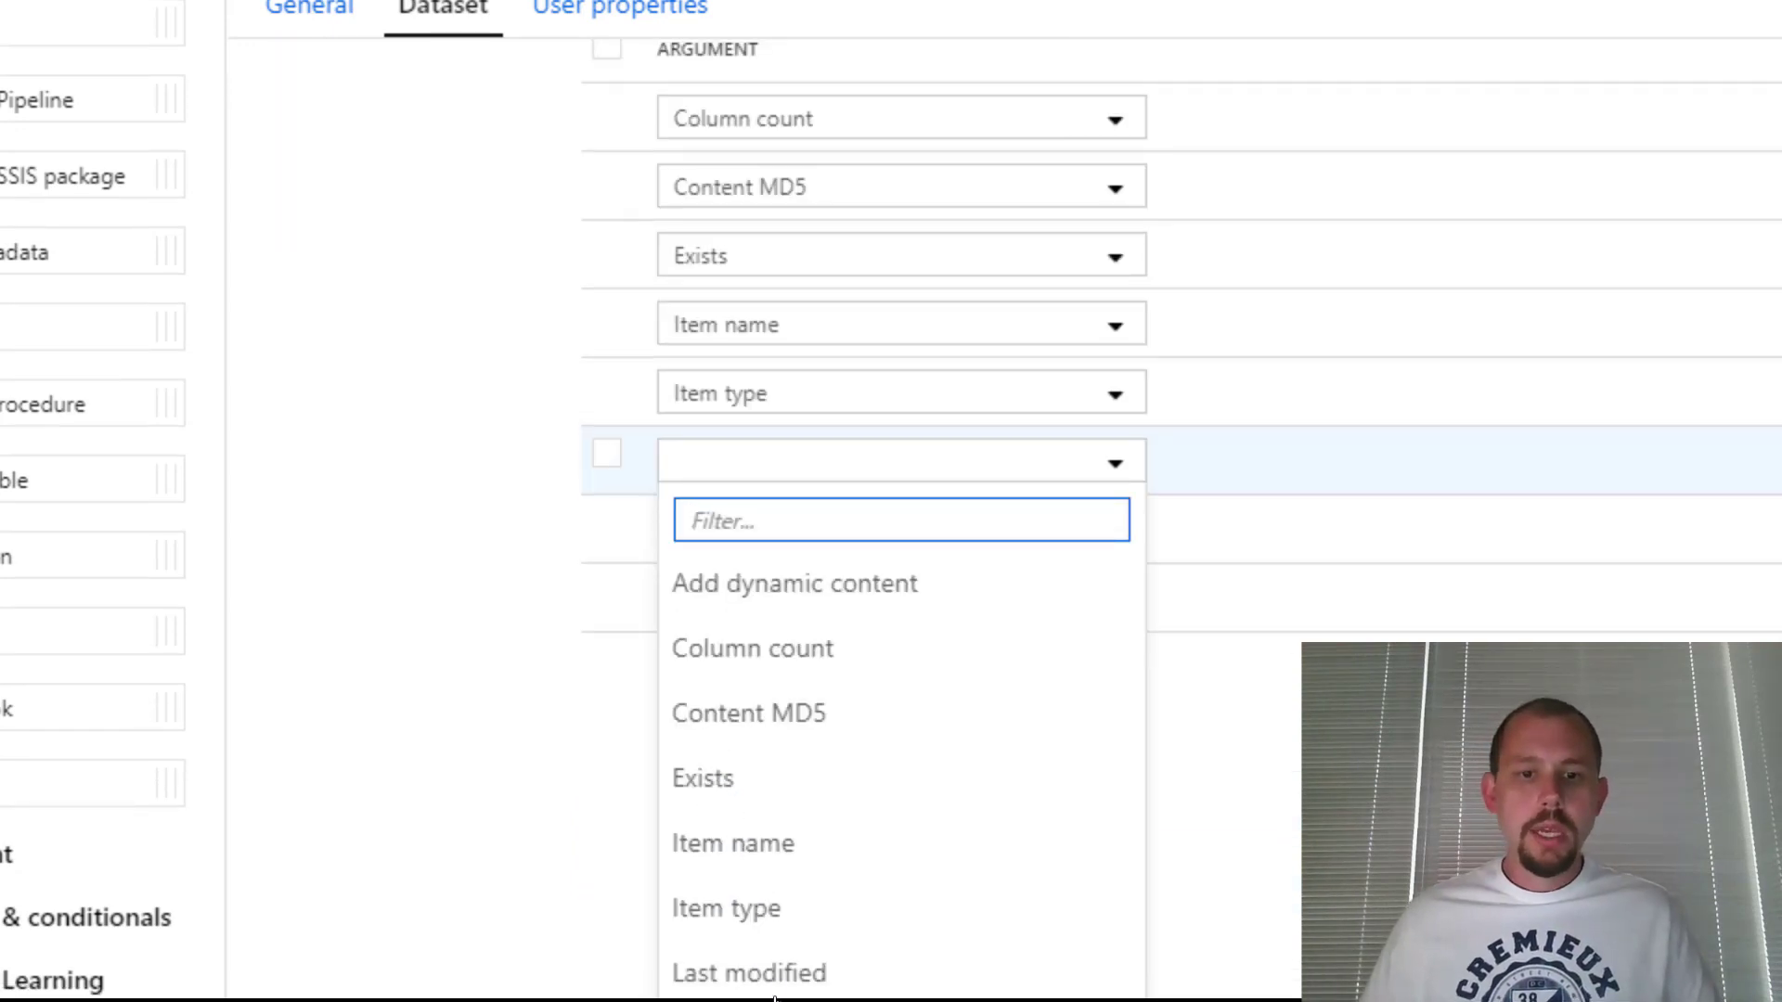
{"action": "left_click", "coordinate": [714, 989]}
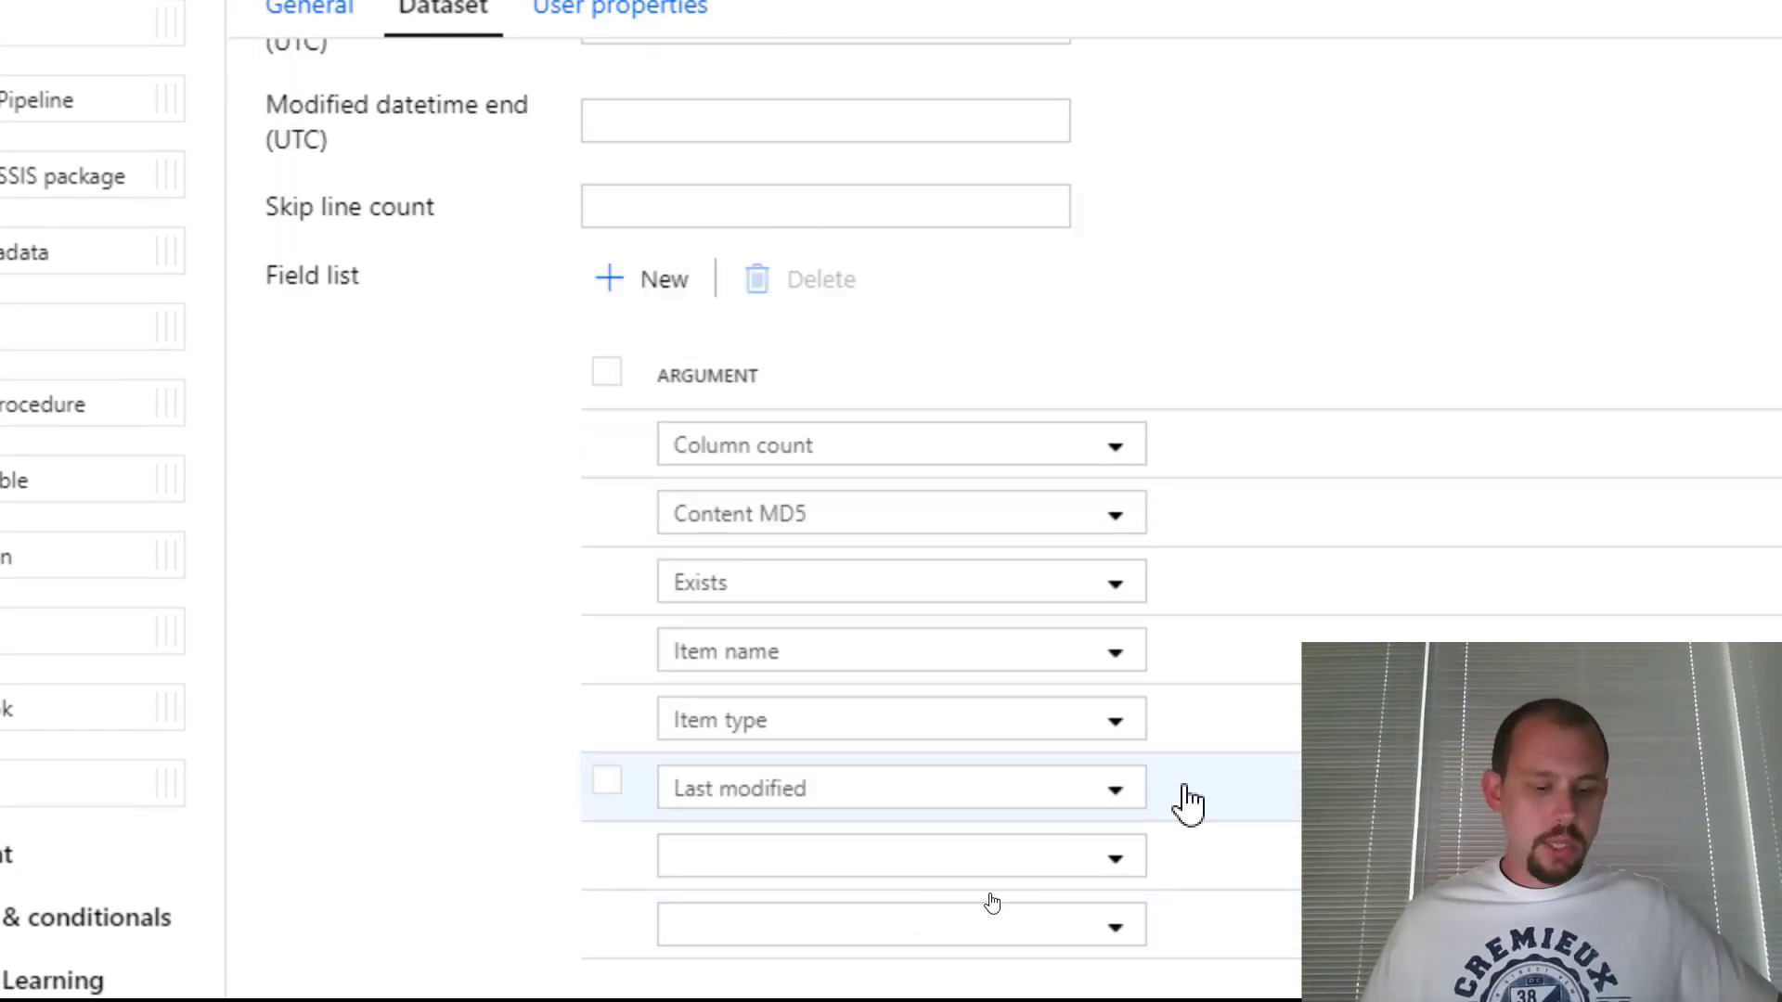
{"action": "left_click", "coordinate": [907, 929]}
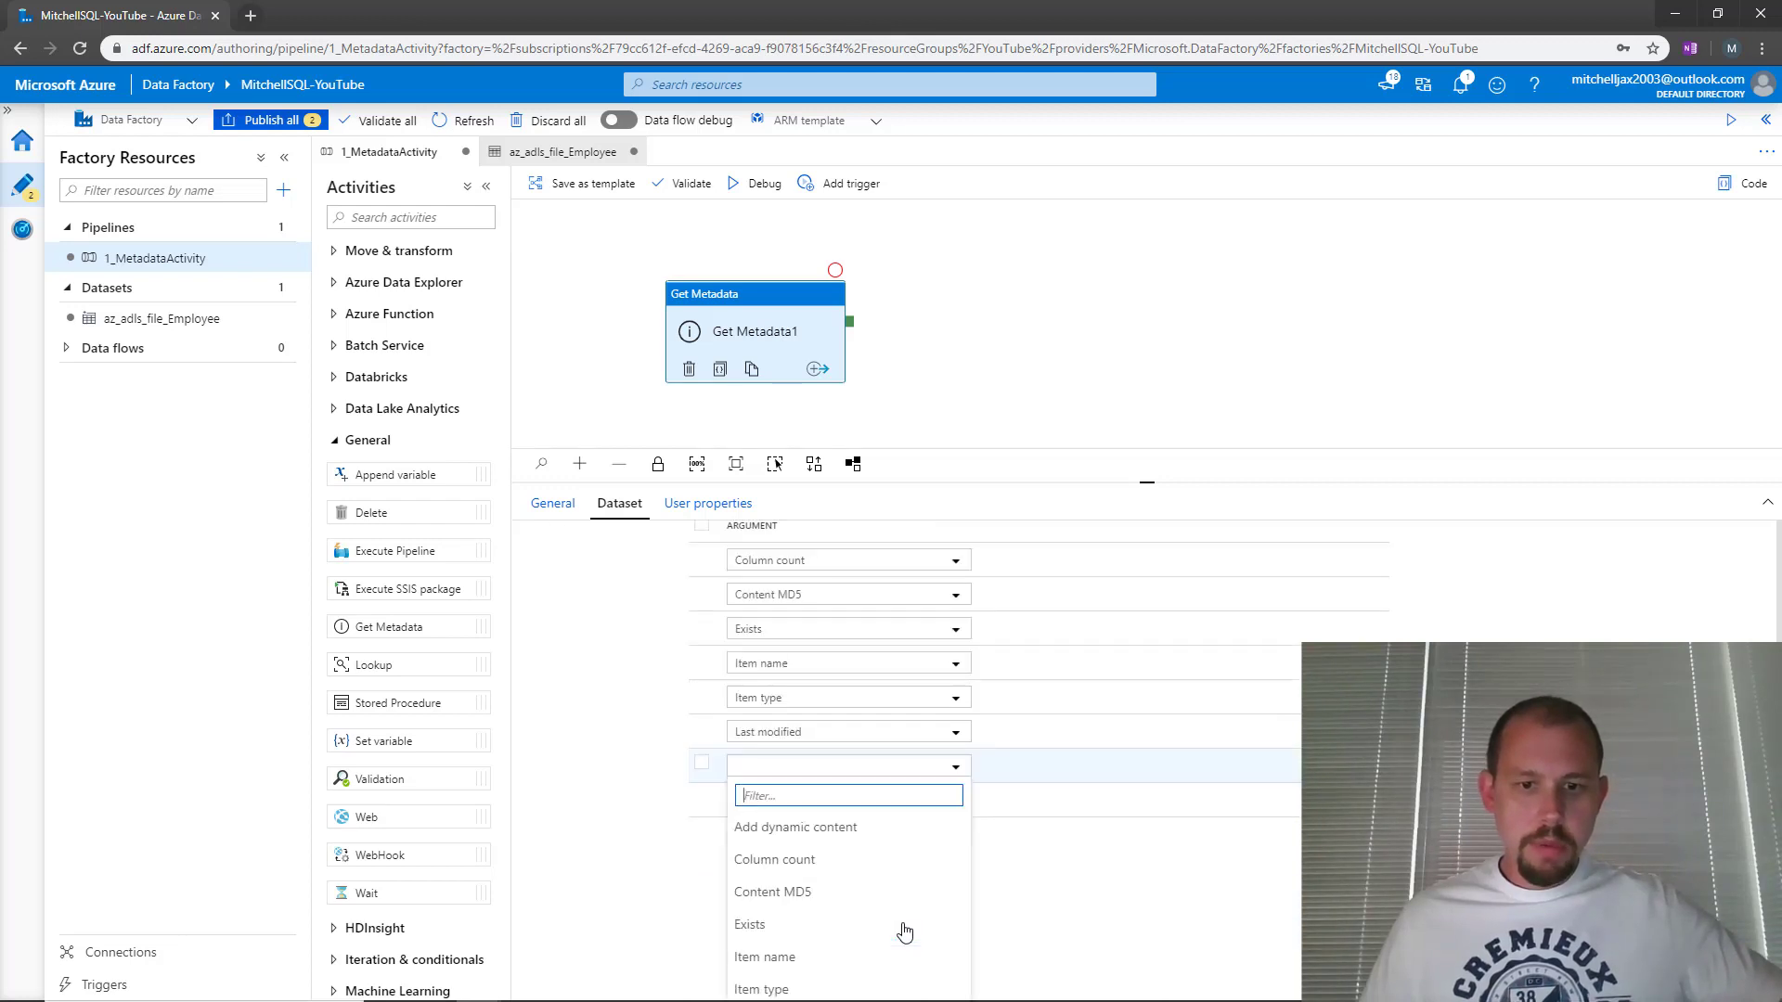
{"action": "left_click", "coordinate": [909, 927]}
{"action": "left_click", "coordinate": [721, 642]}
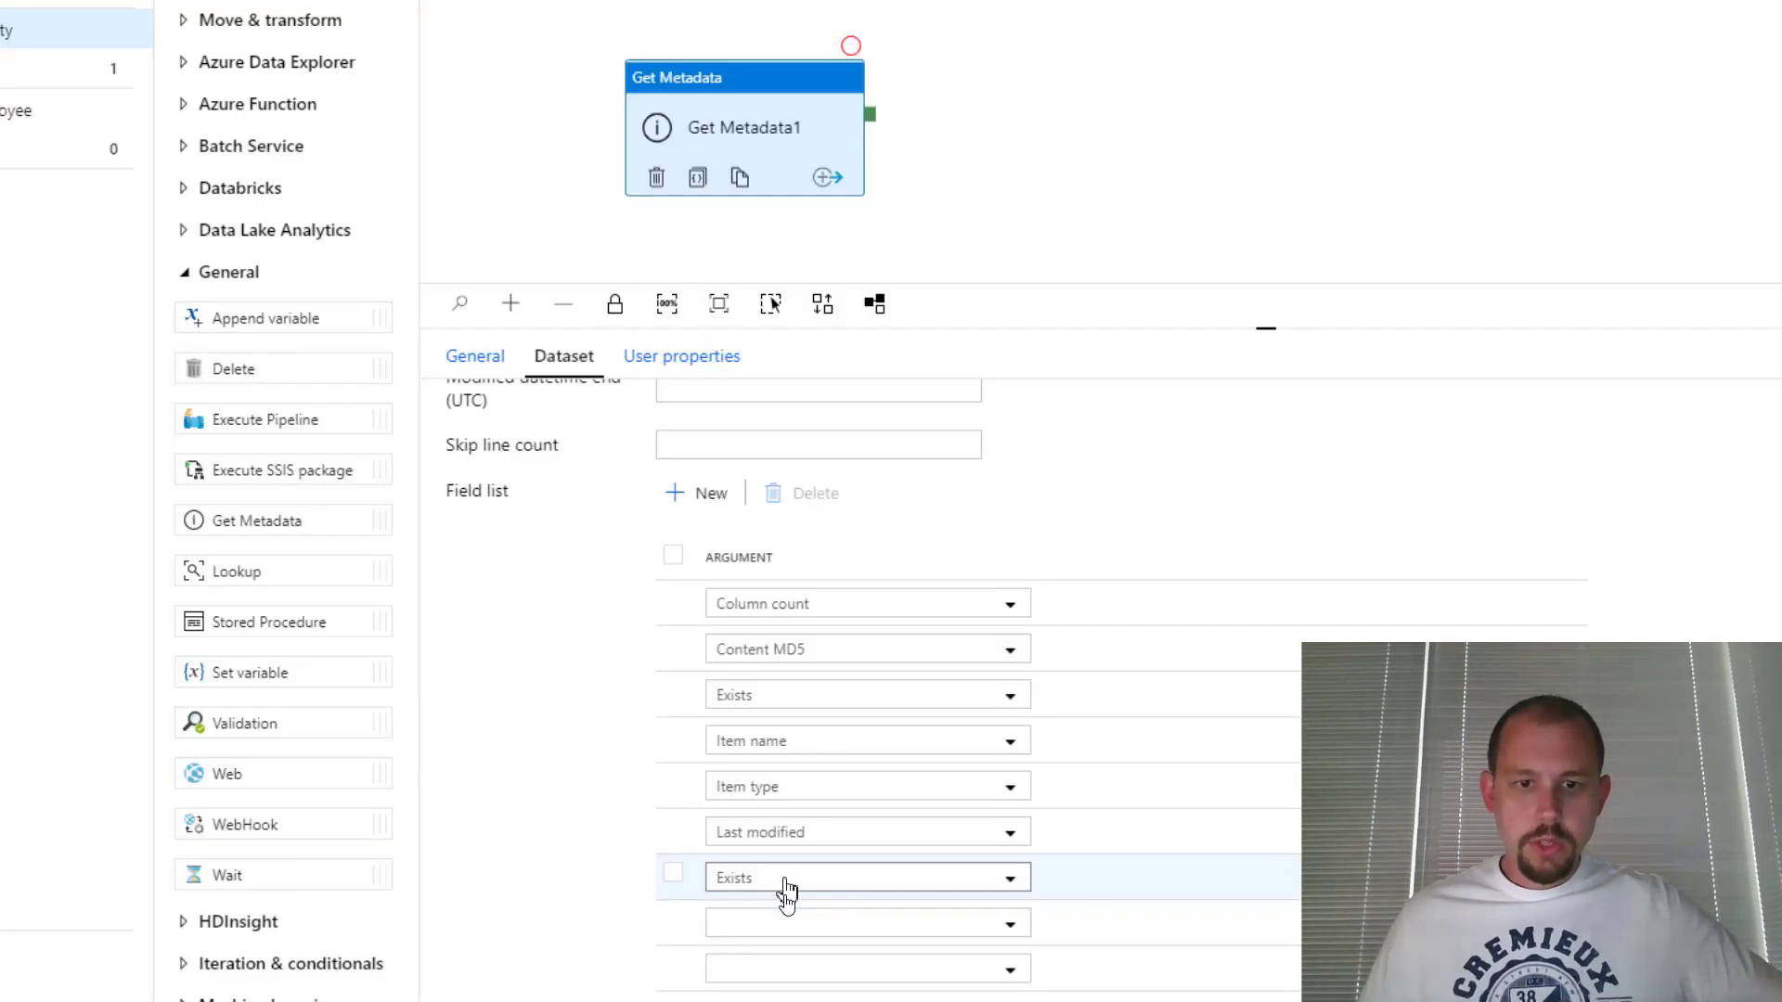
{"action": "left_click", "coordinate": [822, 800]}
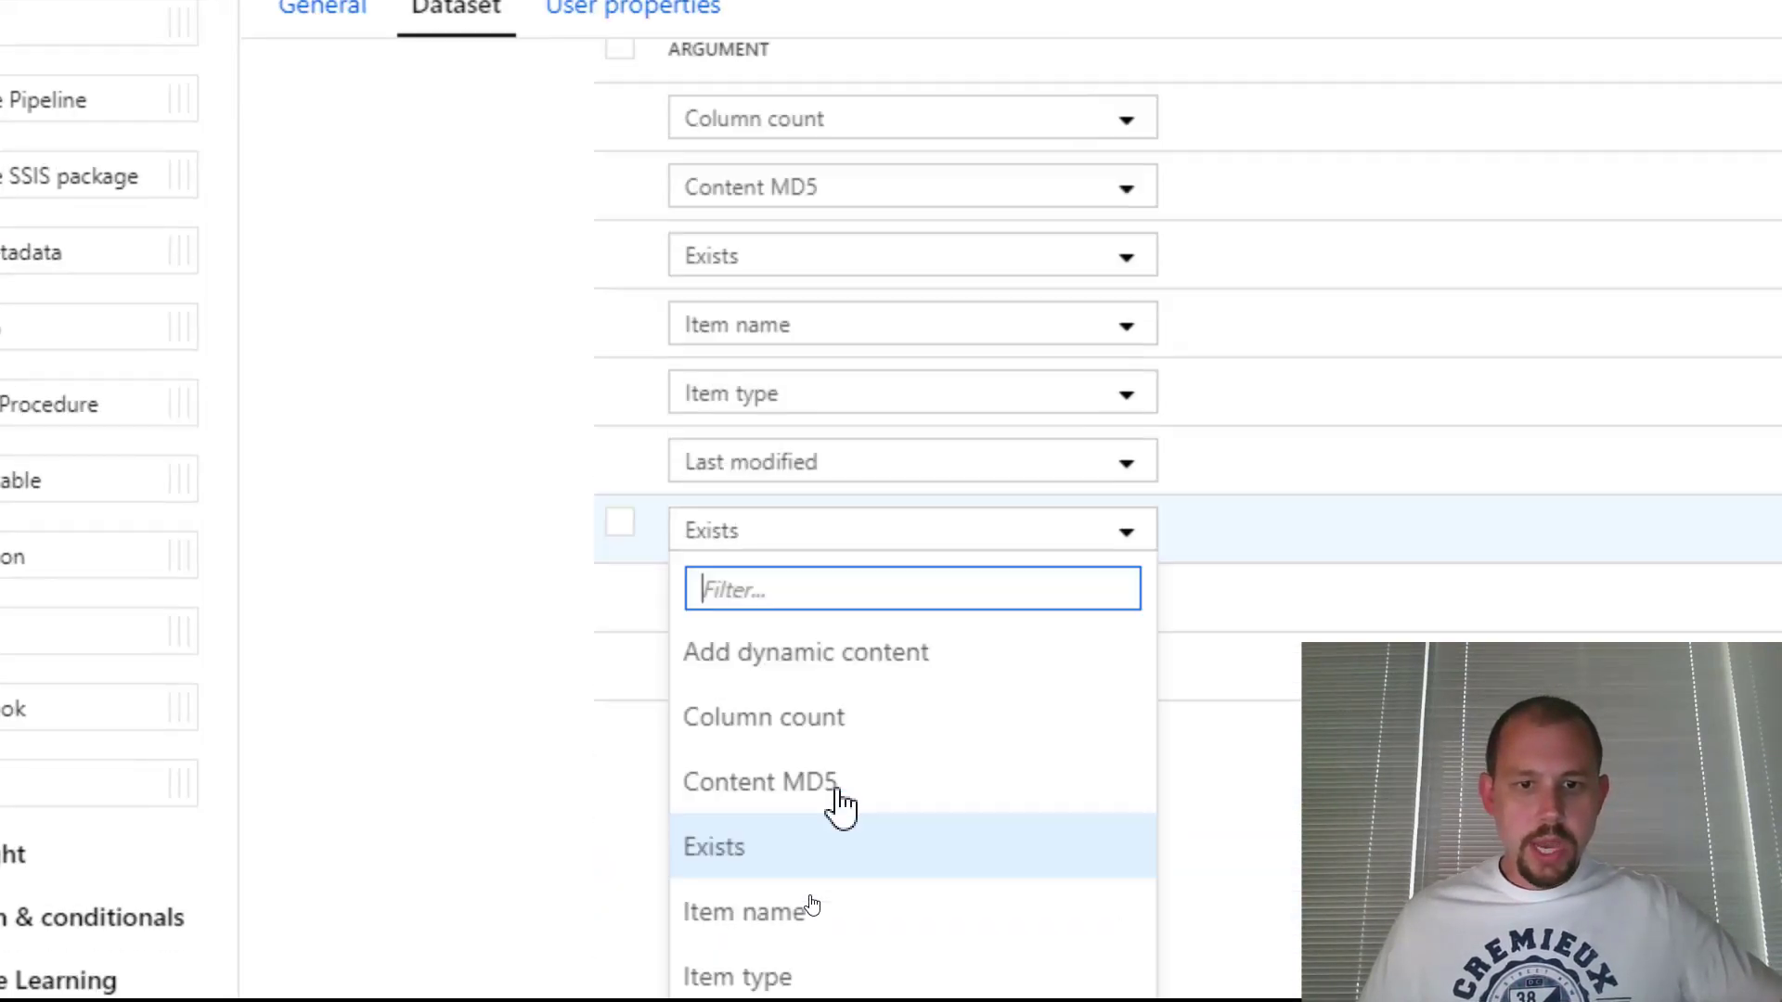
{"action": "scroll", "coordinate": [817, 956], "scroll_direction": "down", "scroll_amount": 2}
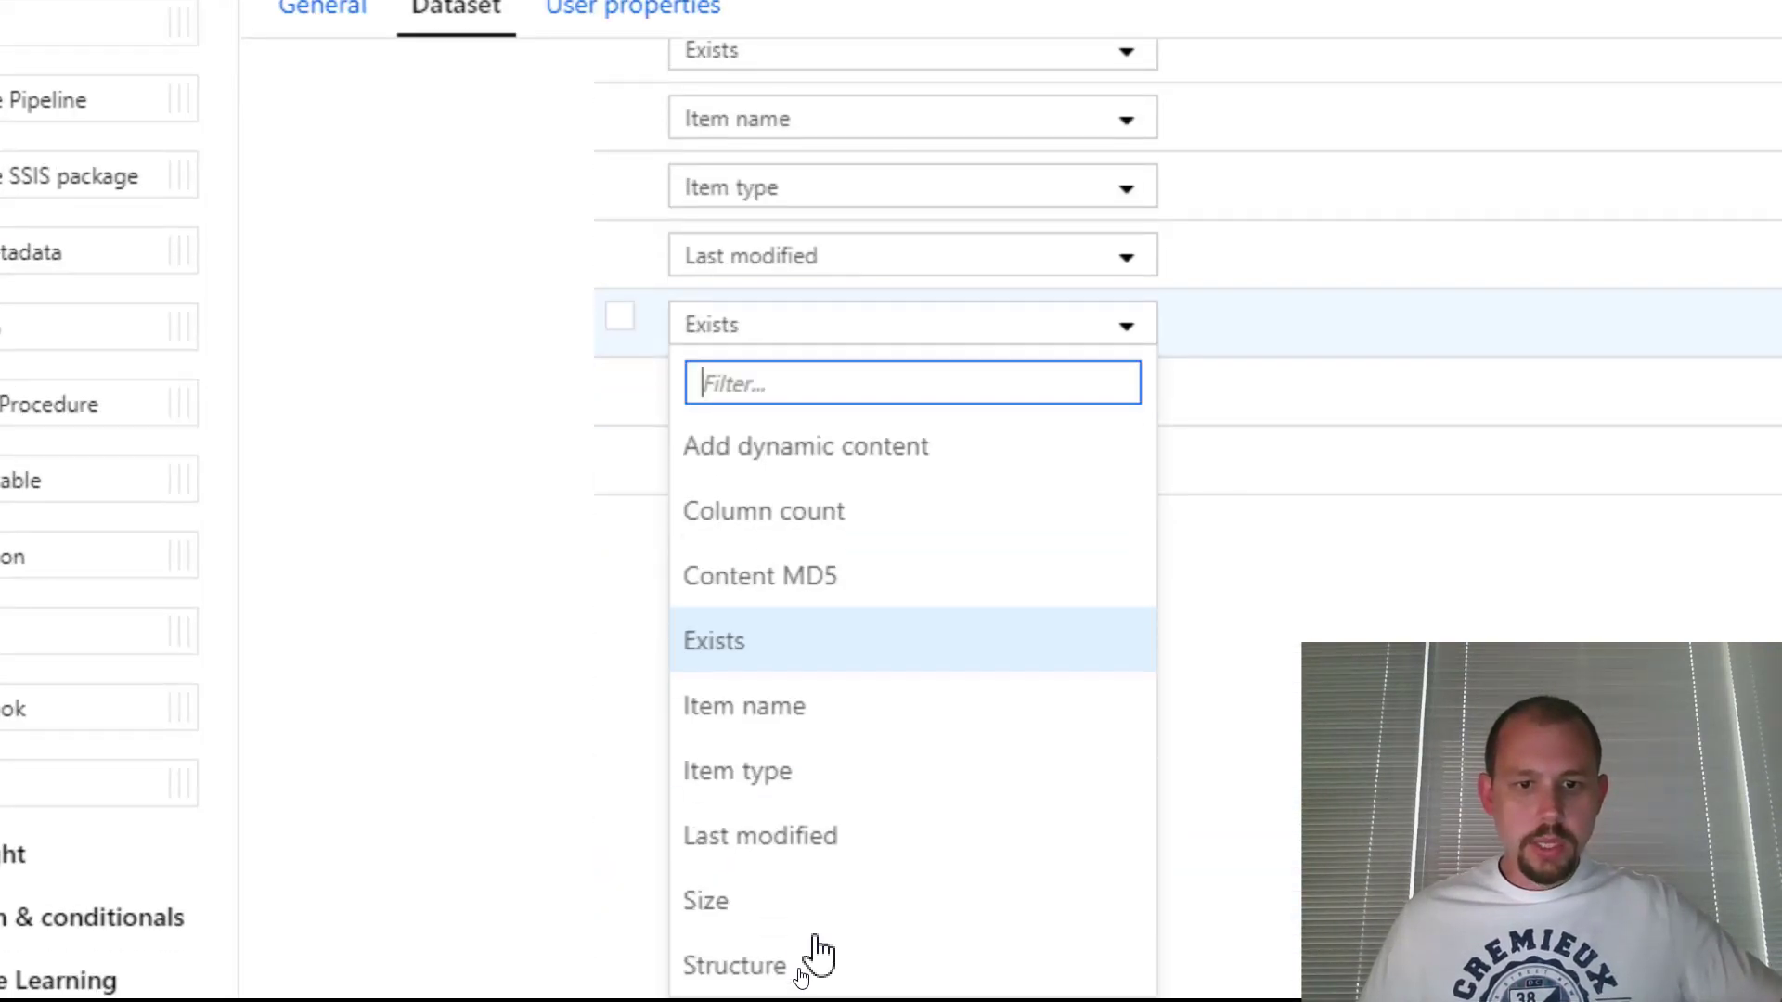
{"action": "left_click", "coordinate": [707, 919]}
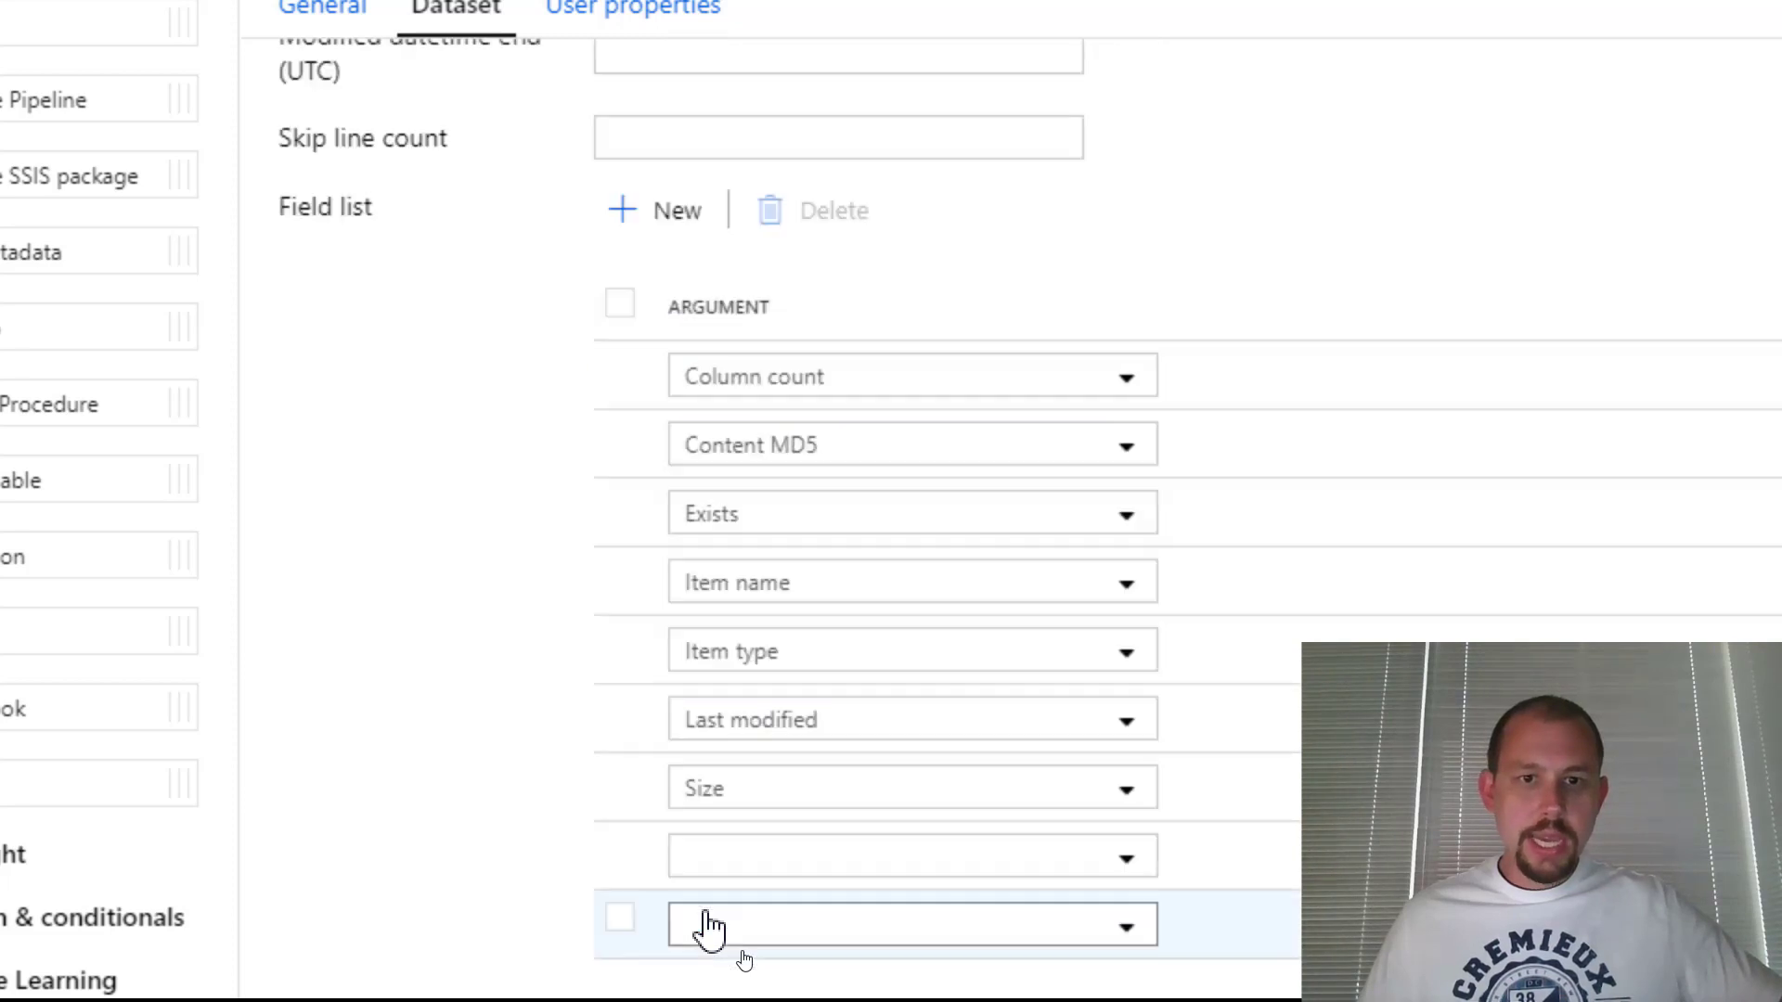
{"action": "left_click", "coordinate": [744, 861]}
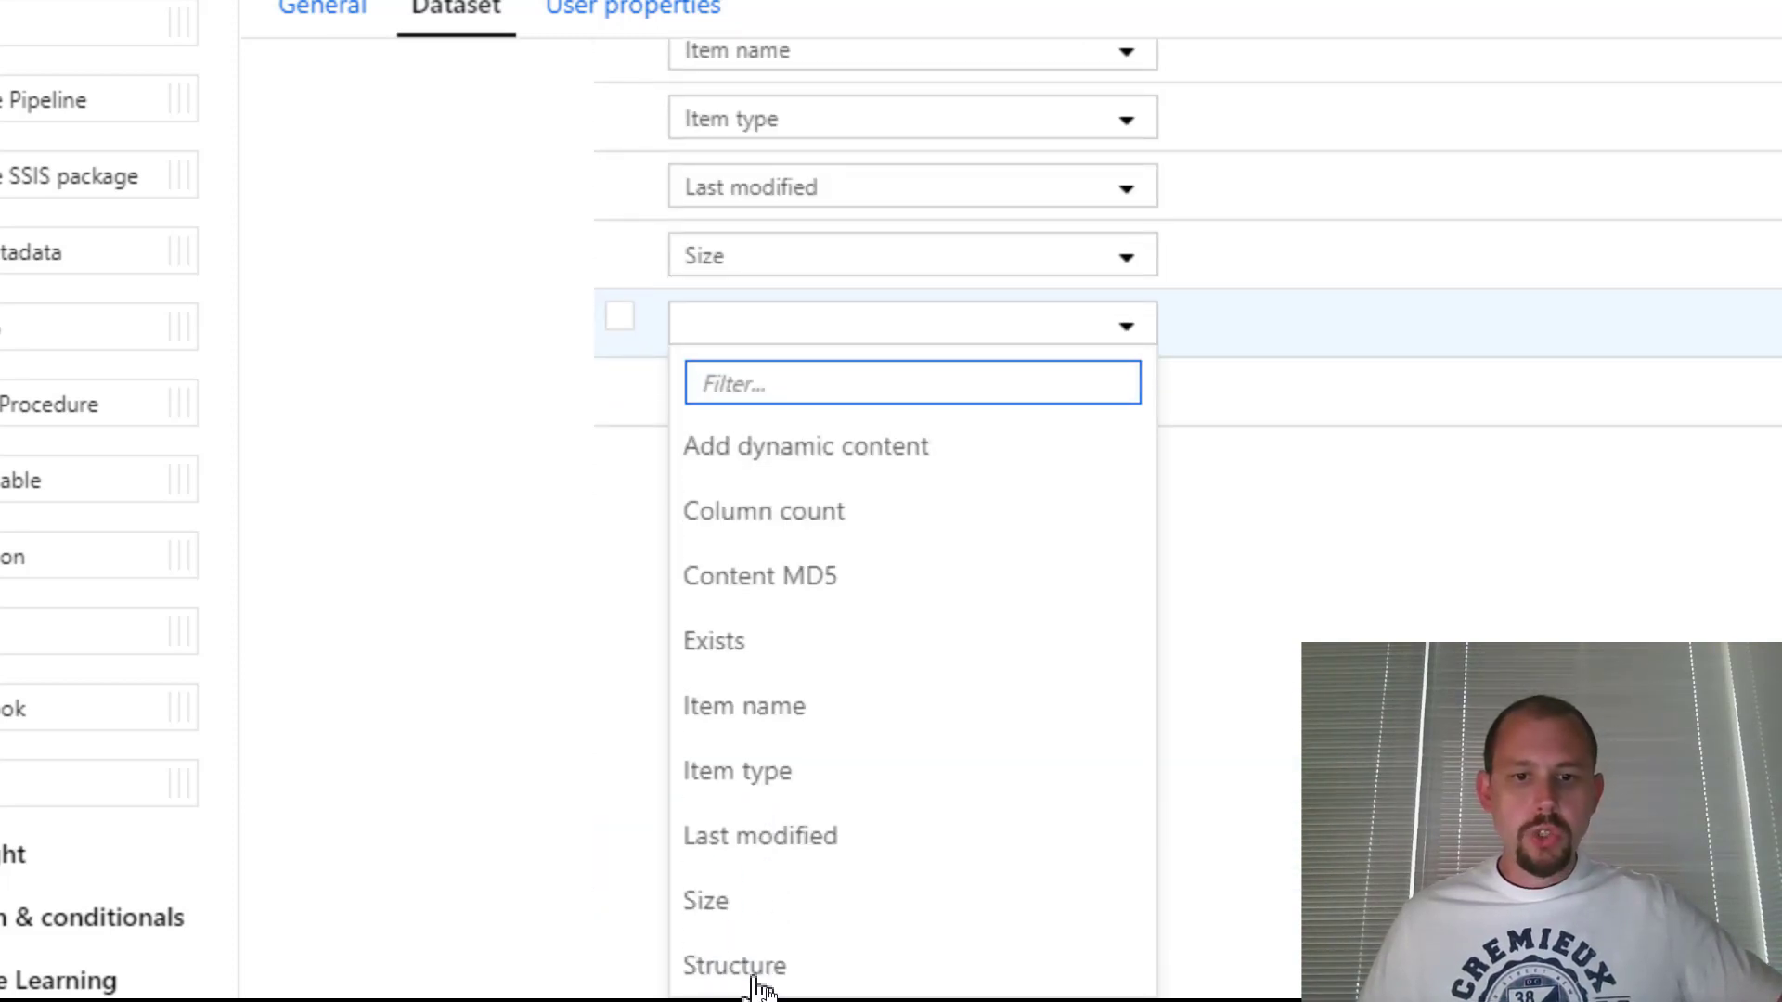
{"action": "left_click", "coordinate": [758, 974]}
Delete the leftover empty field-list row
{"action": "left_click", "coordinate": [622, 921]}
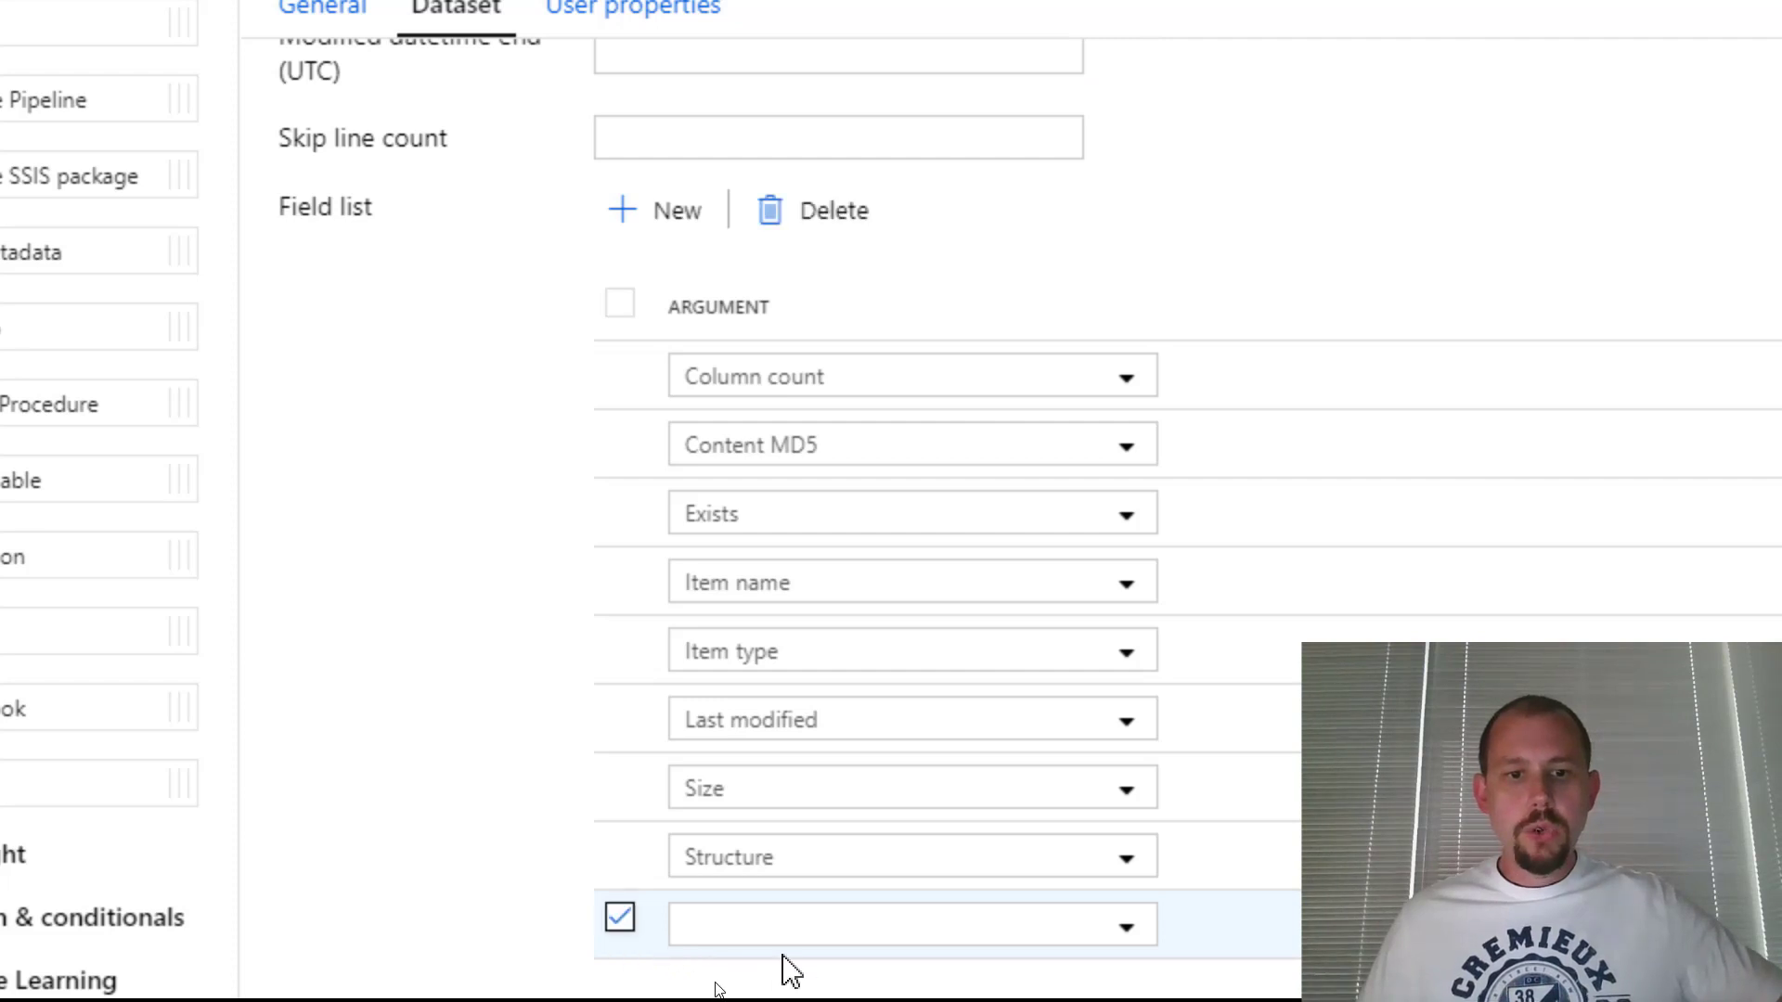
{"action": "left_click", "coordinate": [796, 217]}
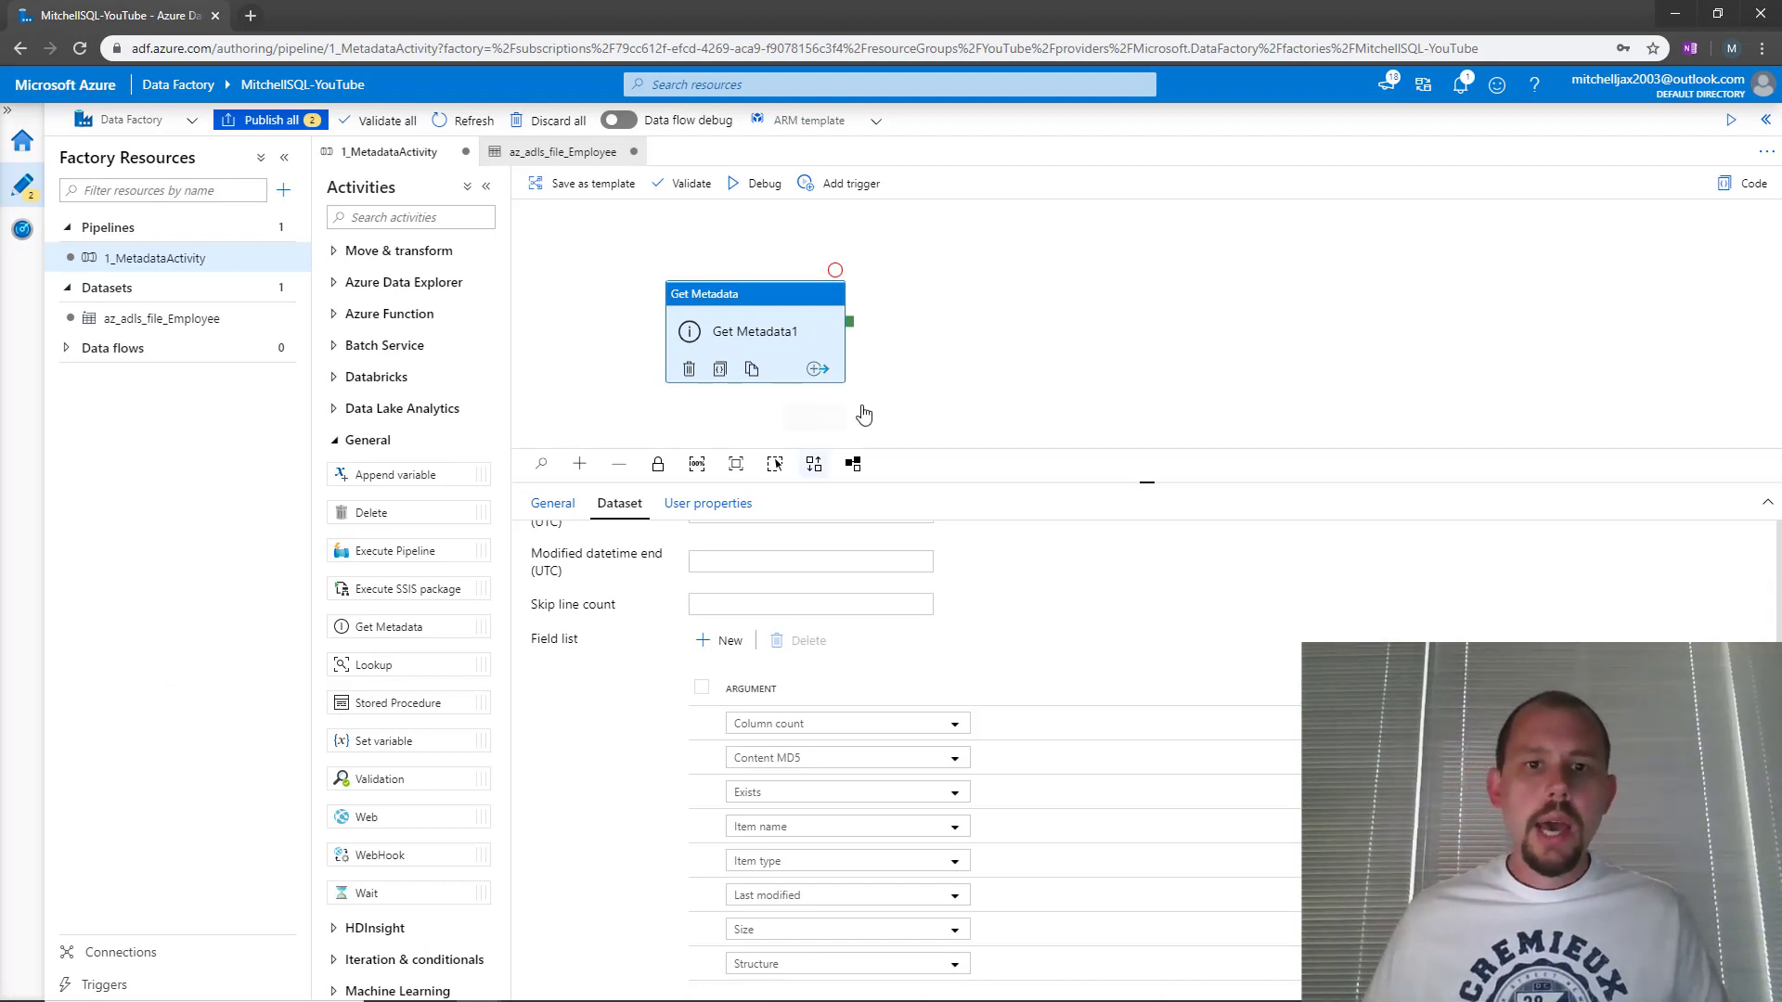
{"action": "left_click", "coordinate": [963, 354]}
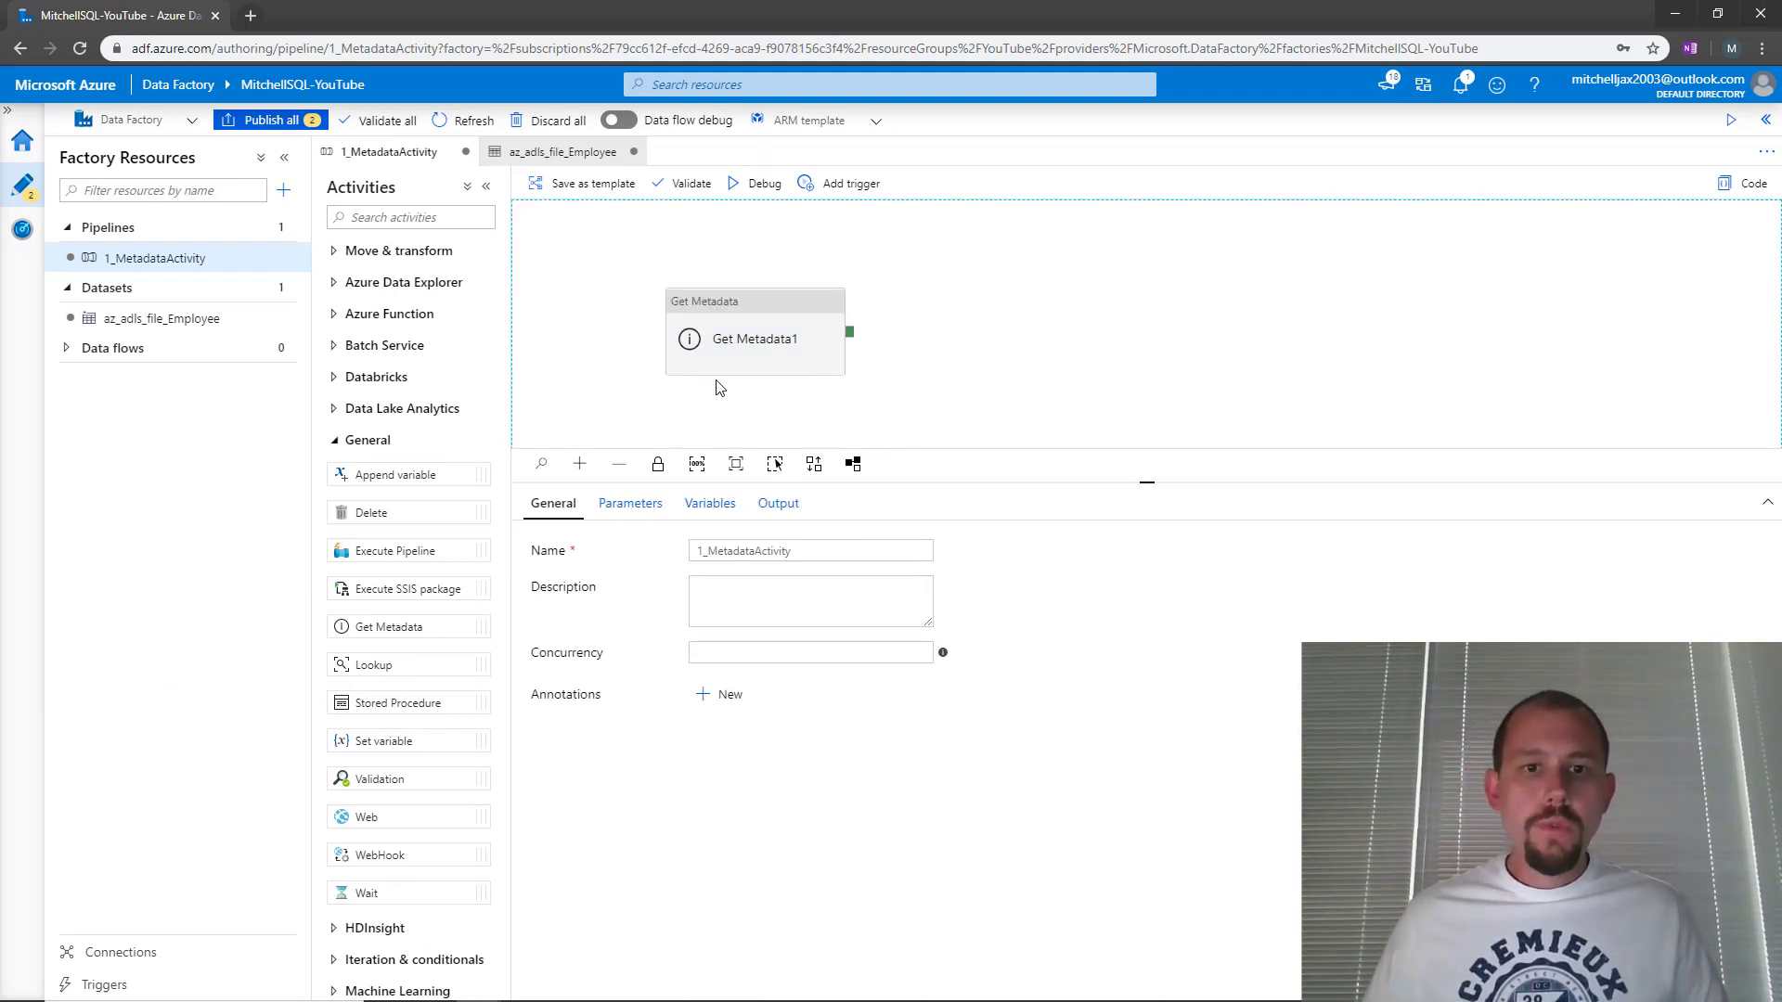
Debug-run 1_MetadataActivity and confirm Get Metadata1 succeeded in the Output list
{"action": "left_click", "coordinate": [751, 191]}
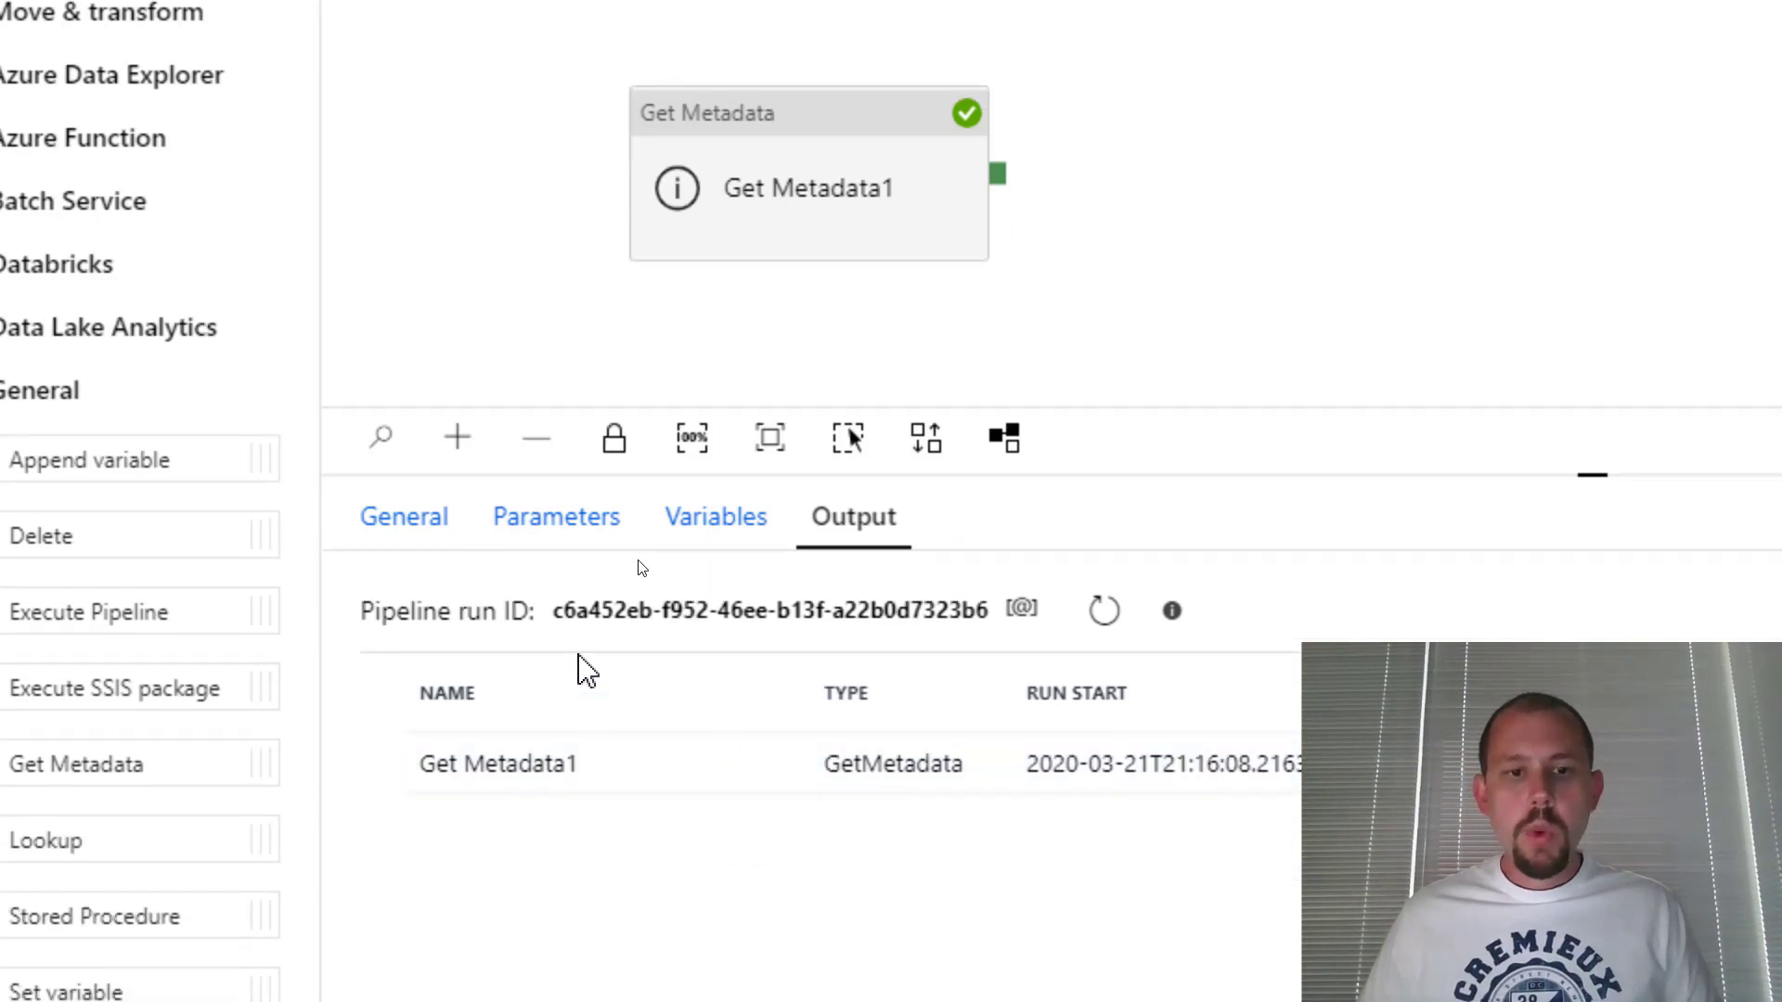
{"action": "mouse_move", "coordinate": [546, 748]}
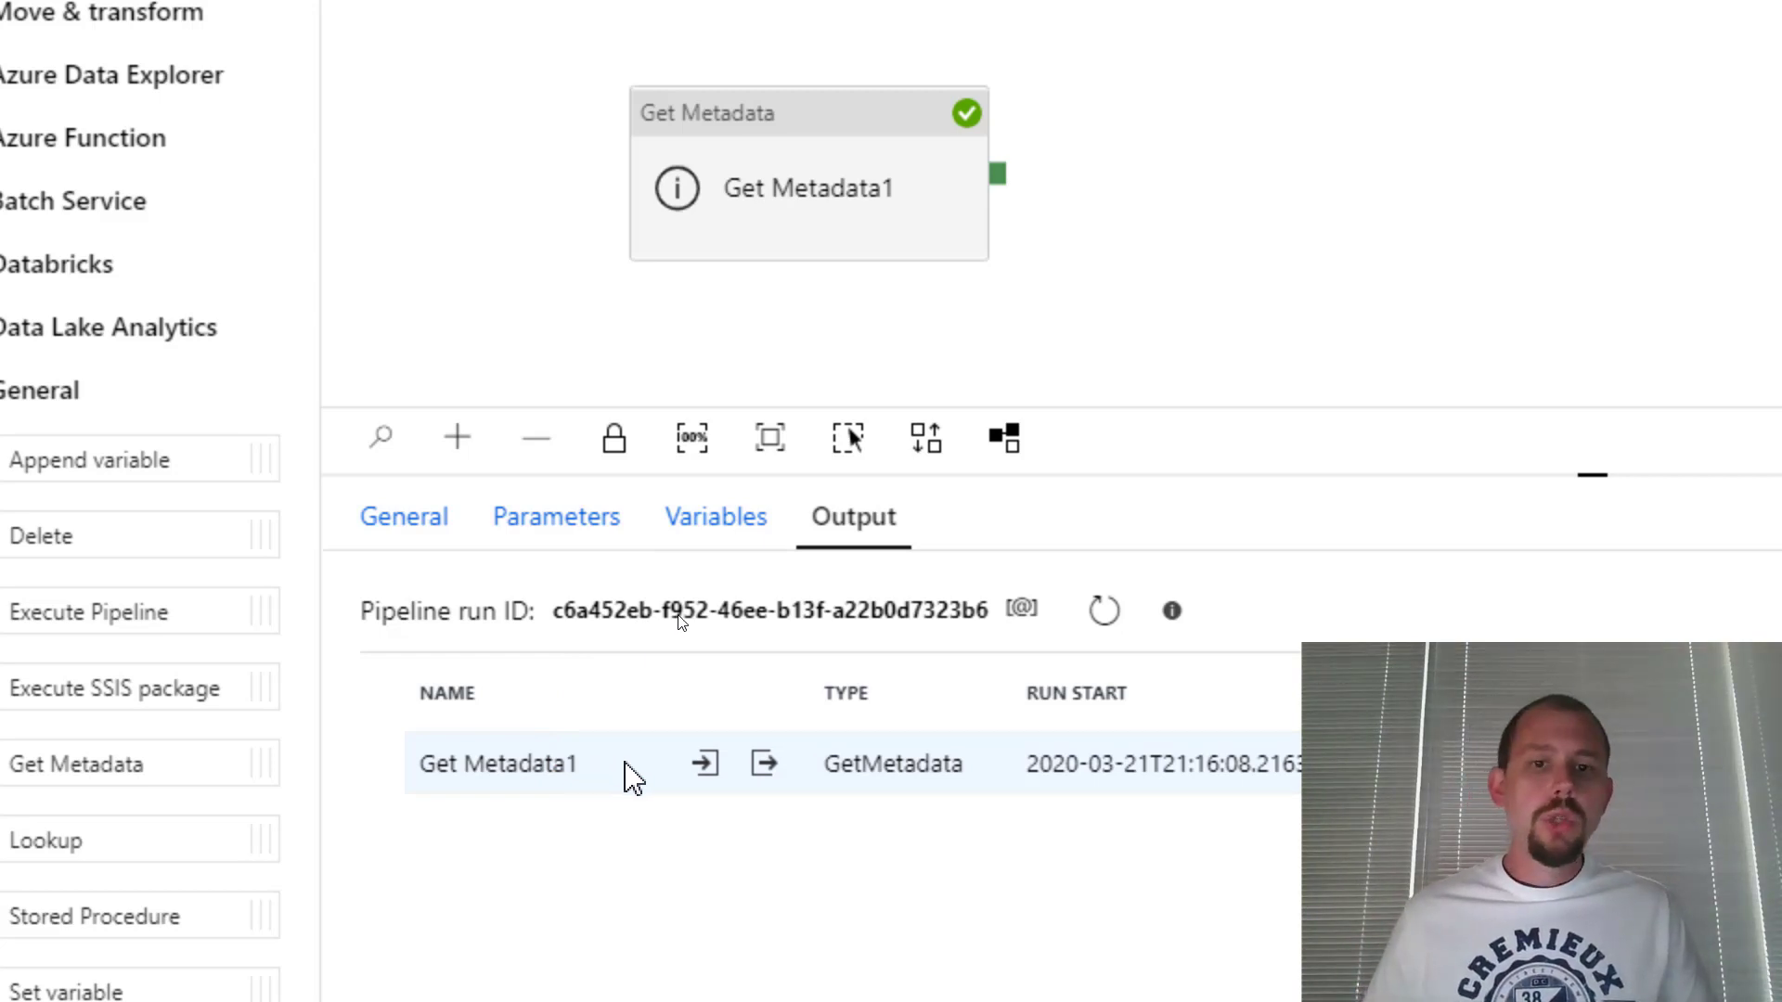
{"action": "left_click", "coordinate": [765, 766]}
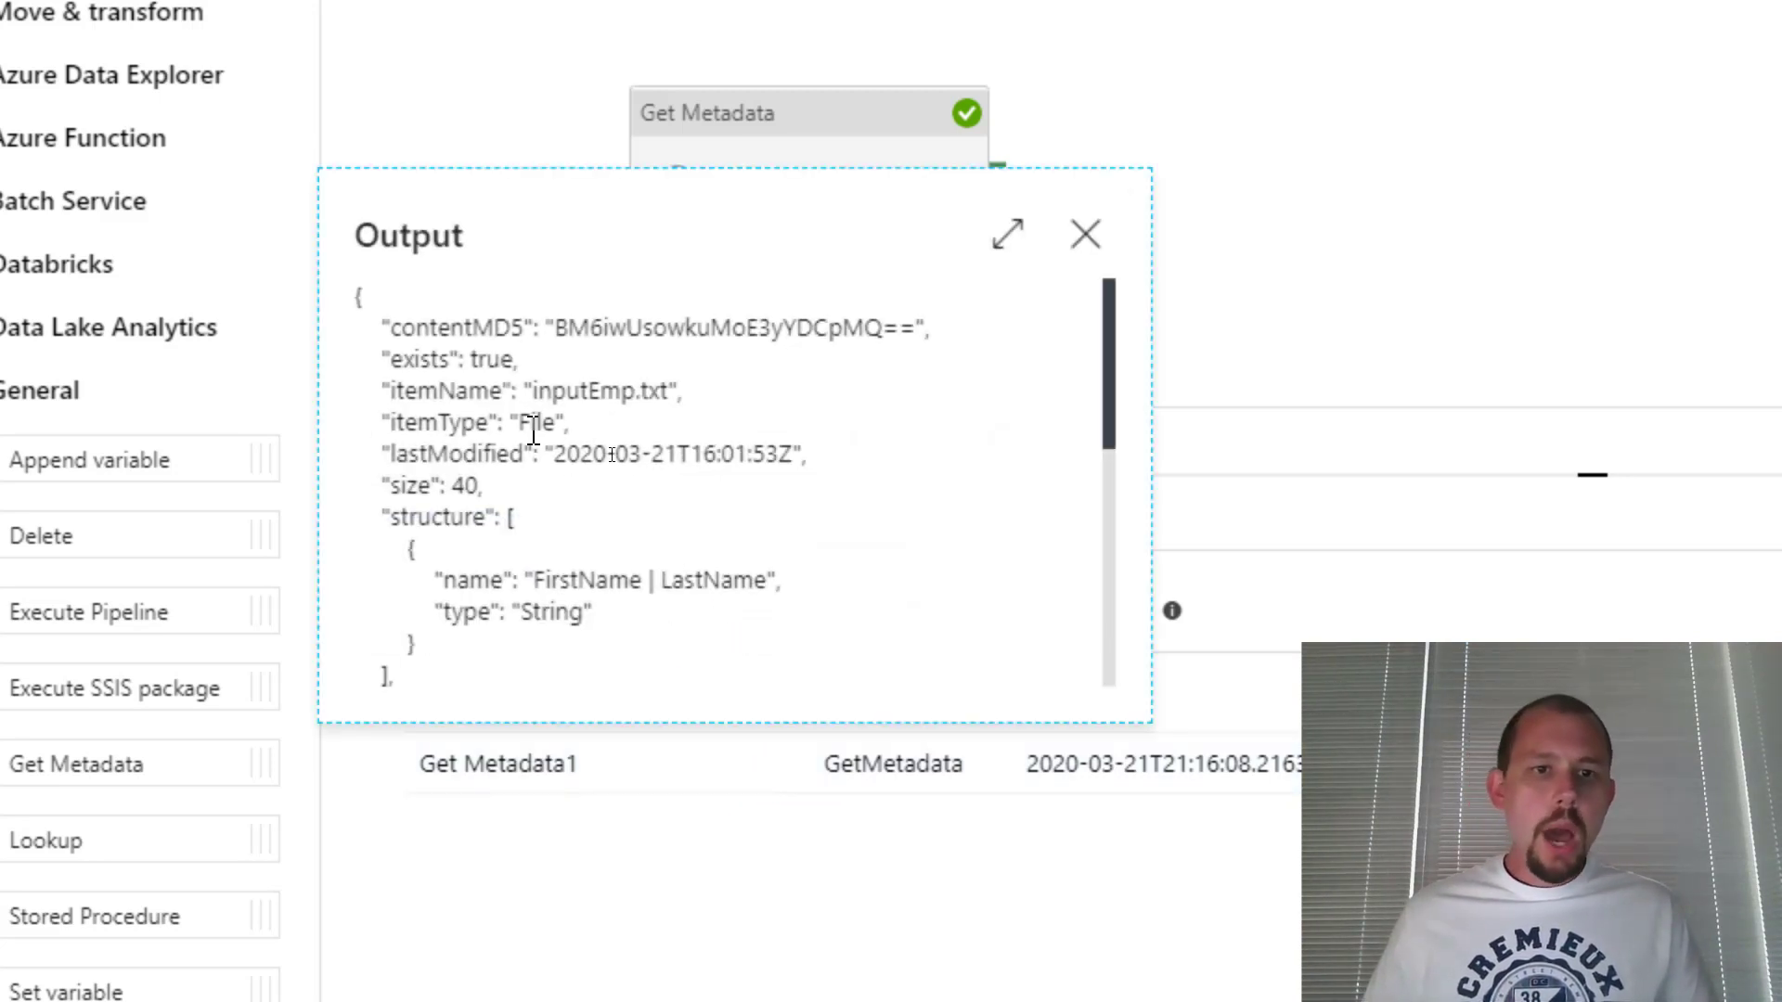
{"action": "left_click_drag", "start_coordinate": [381, 327], "coordinate": [535, 328]}
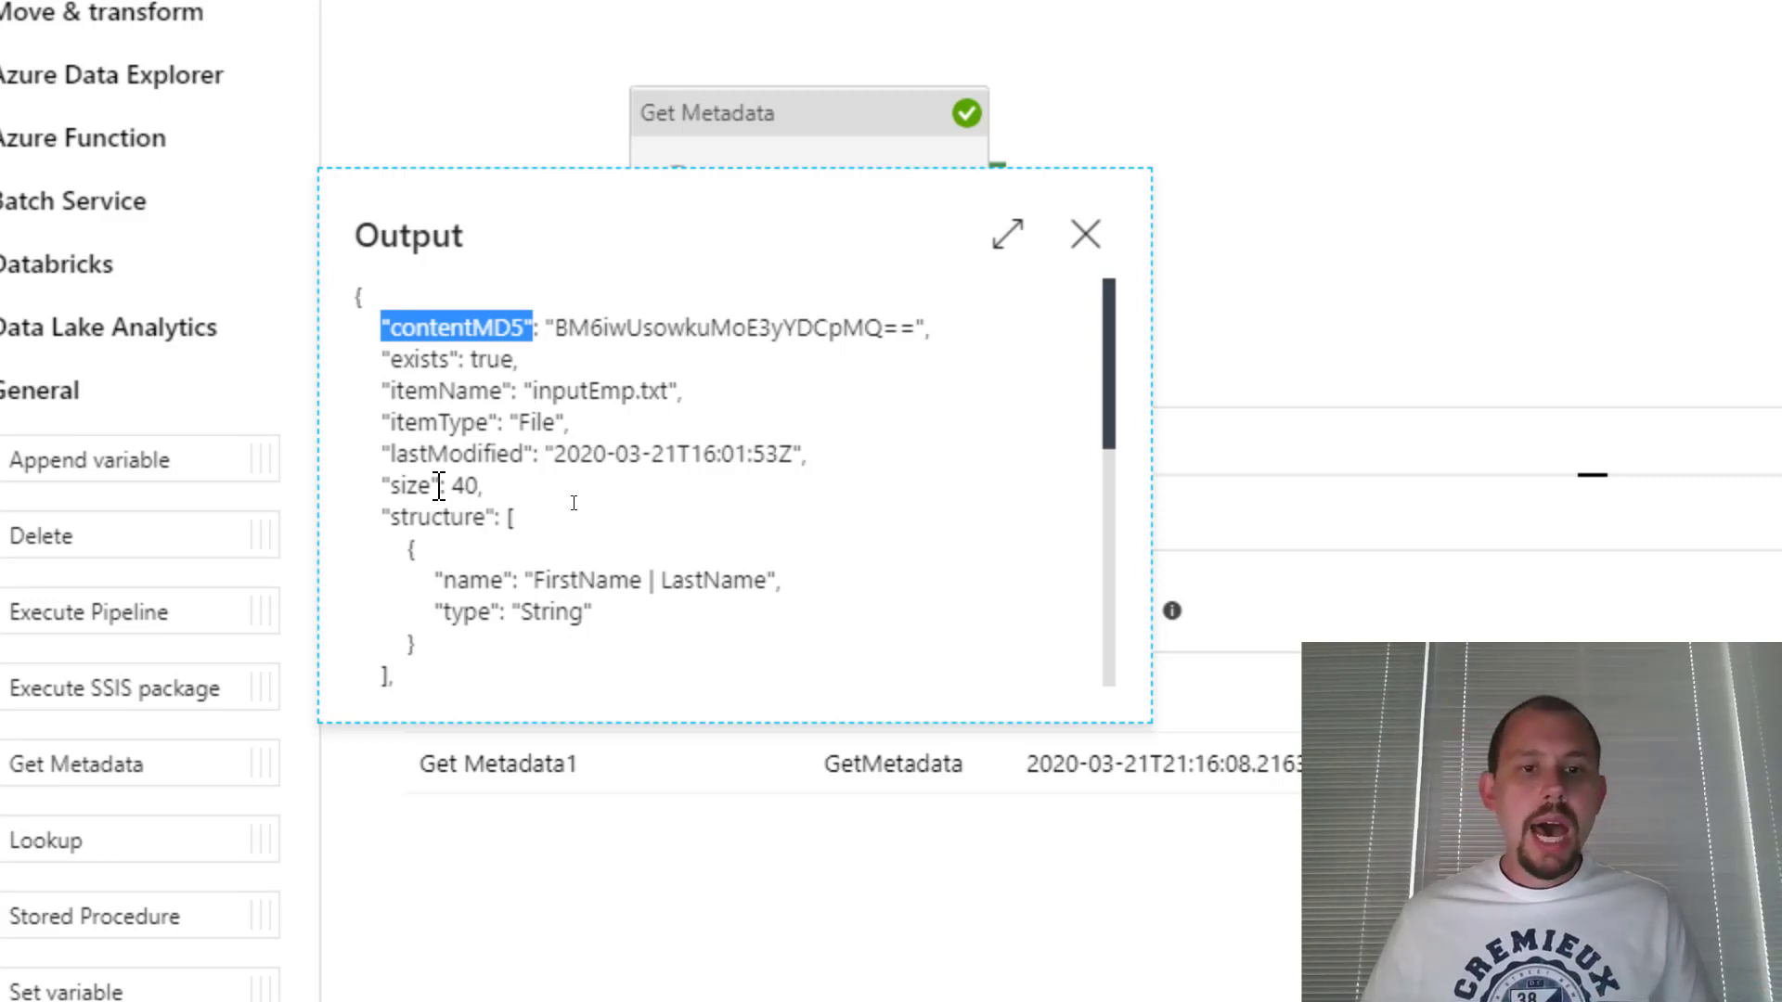
{"action": "left_click_drag", "start_coordinate": [427, 580], "coordinate": [593, 612]}
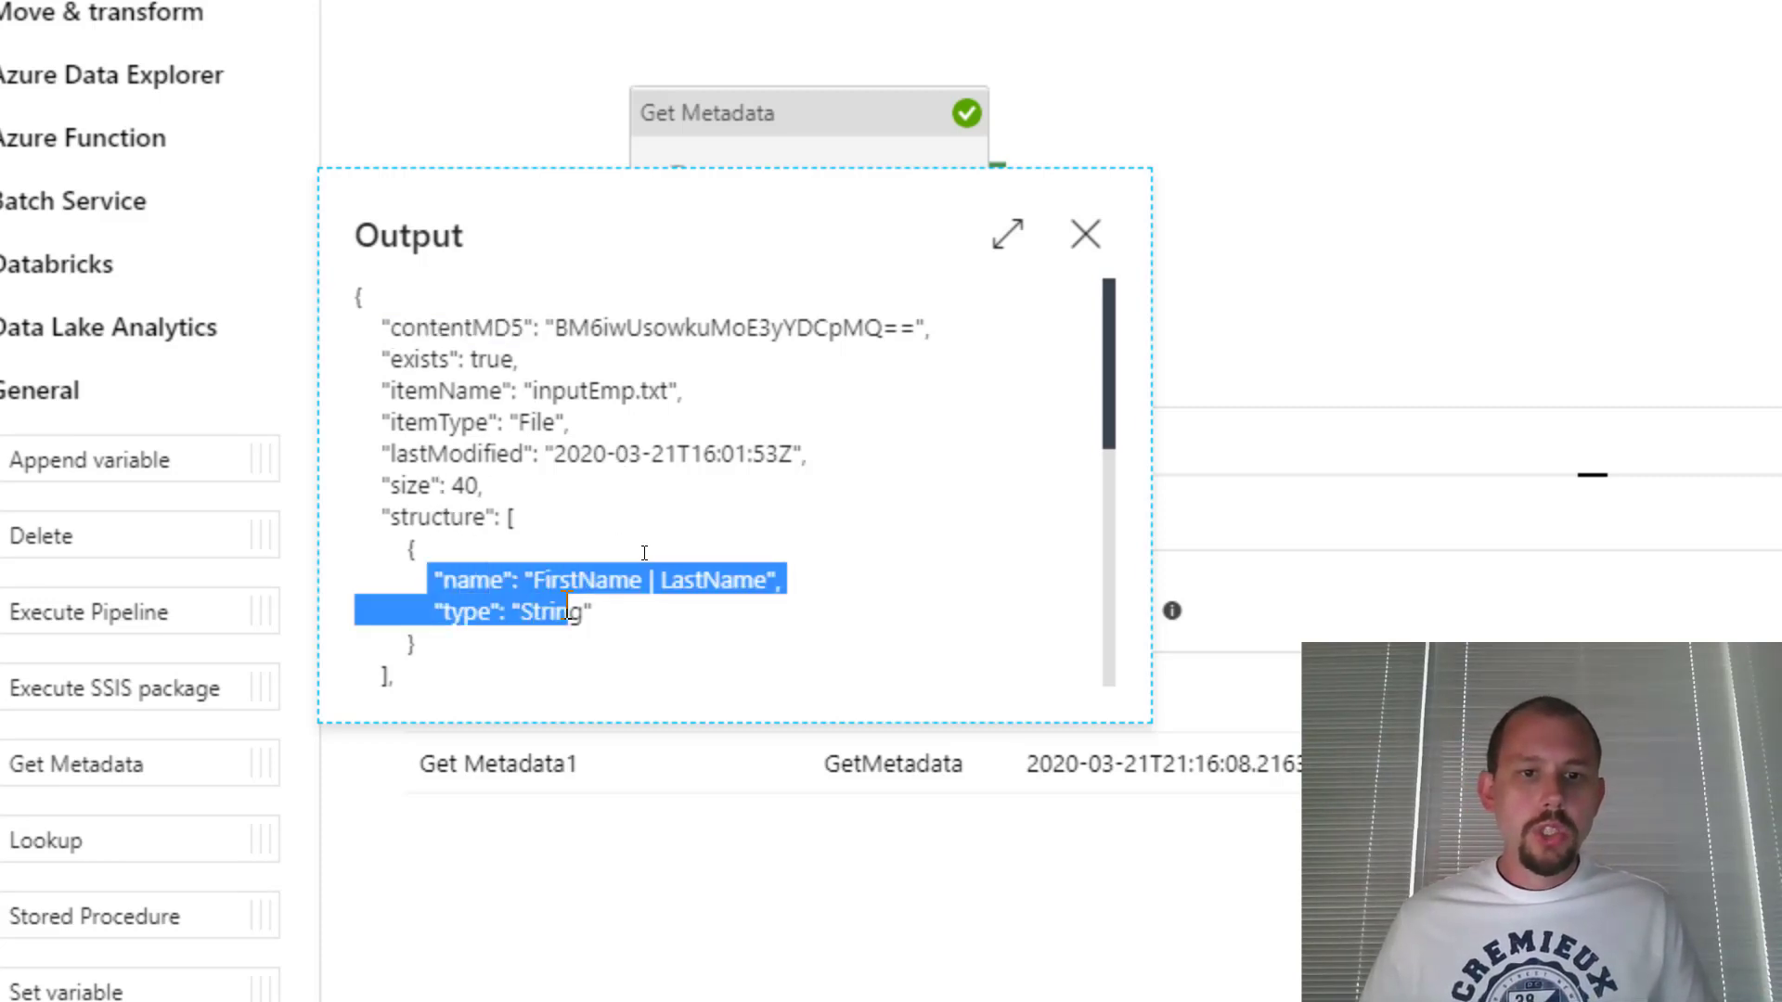
{"action": "scroll", "coordinate": [715, 580], "scroll_direction": "down", "scroll_amount": 2}
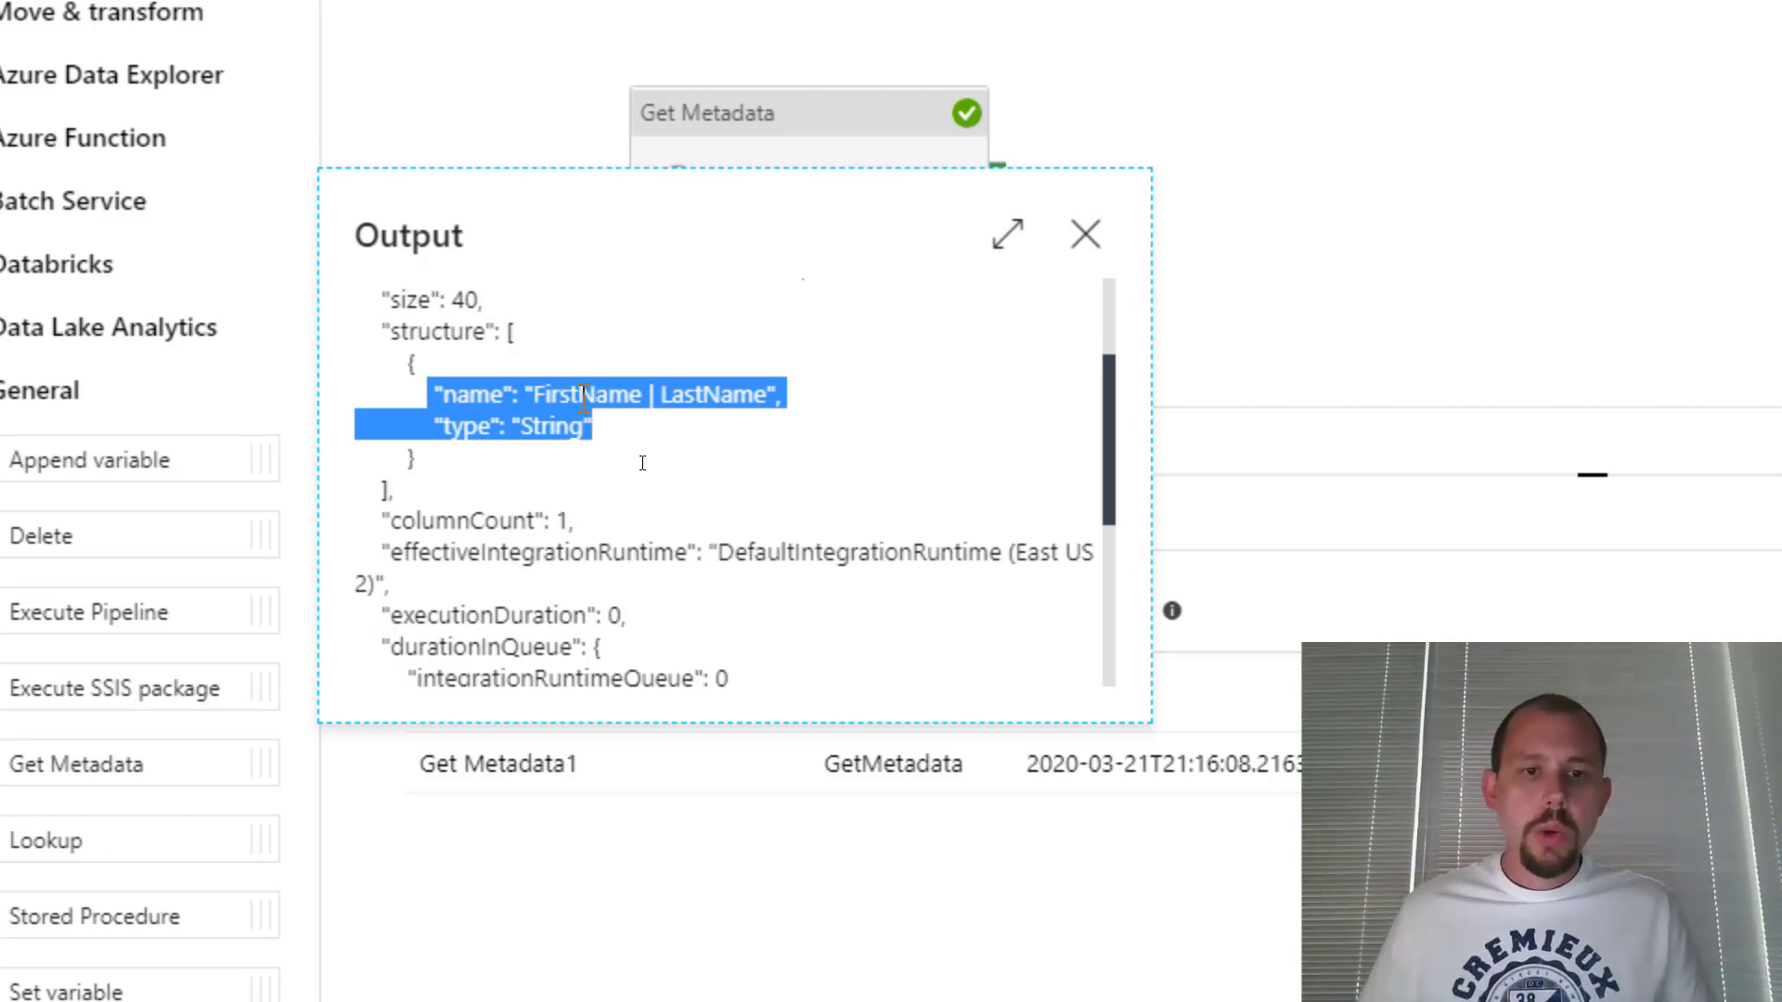
{"action": "left_click_drag", "start_coordinate": [419, 512], "coordinate": [576, 517]}
{"action": "scroll", "coordinate": [637, 503], "scroll_direction": "down", "scroll_amount": 5}
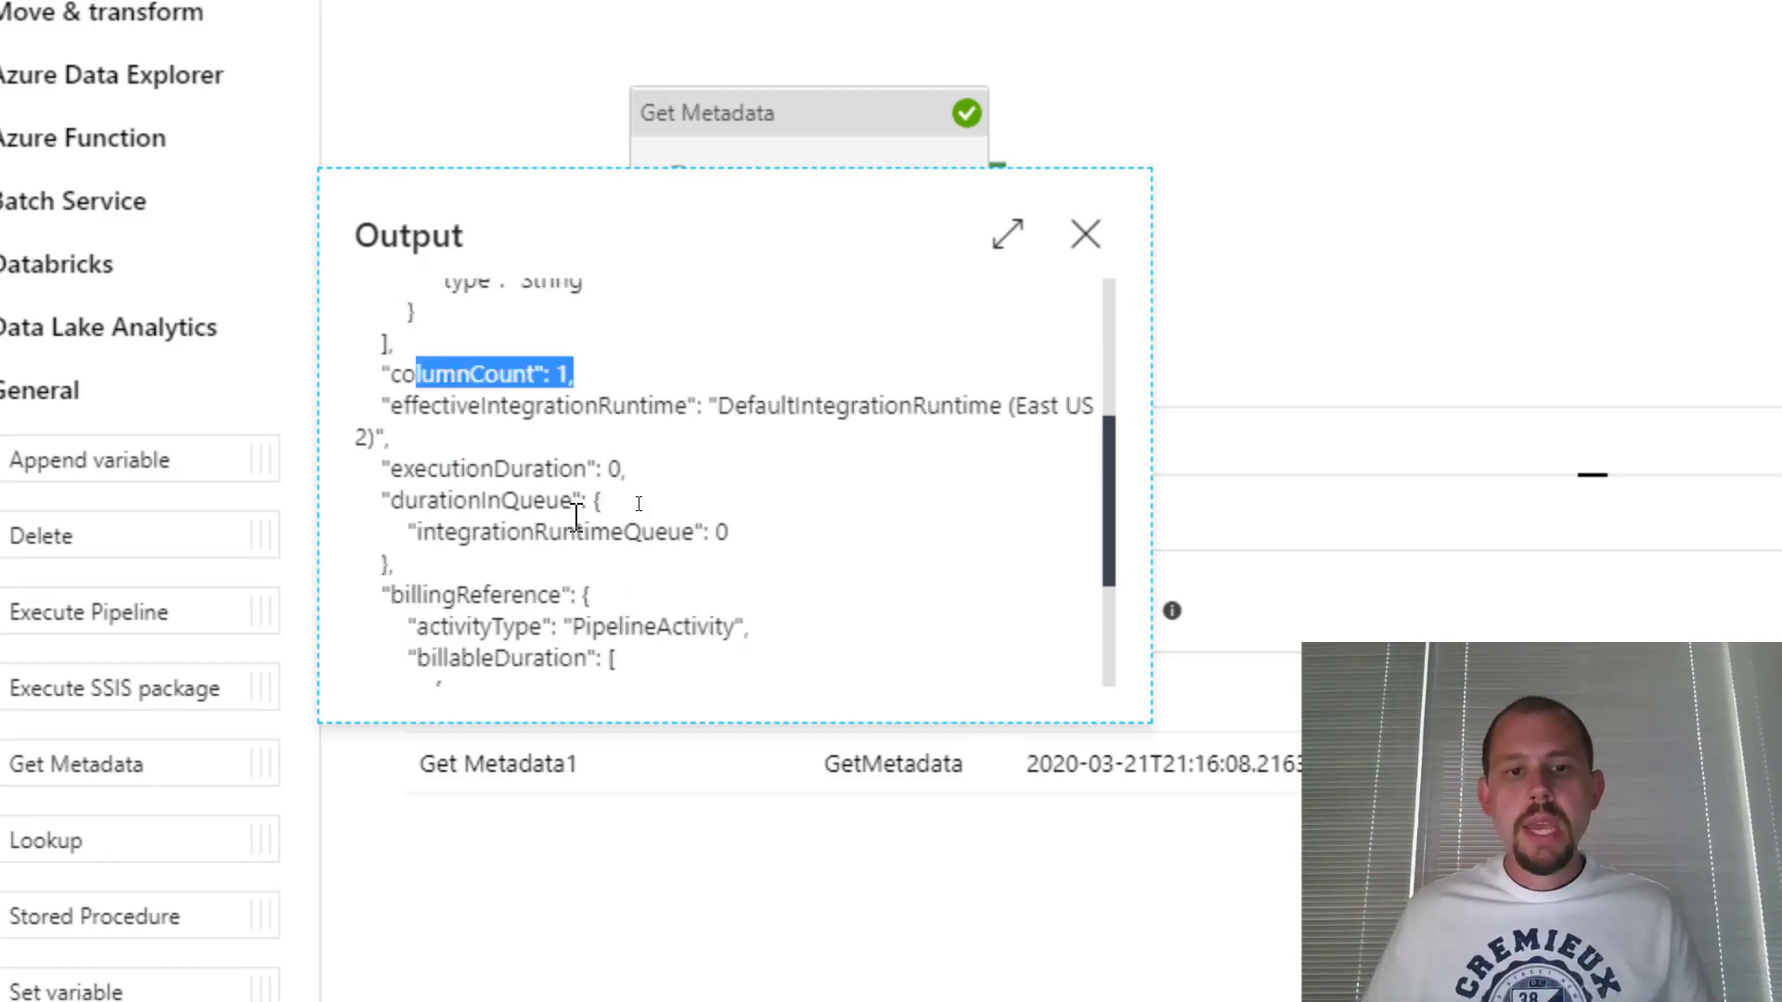
{"action": "scroll", "coordinate": [637, 503], "scroll_direction": "up", "scroll_amount": 8}
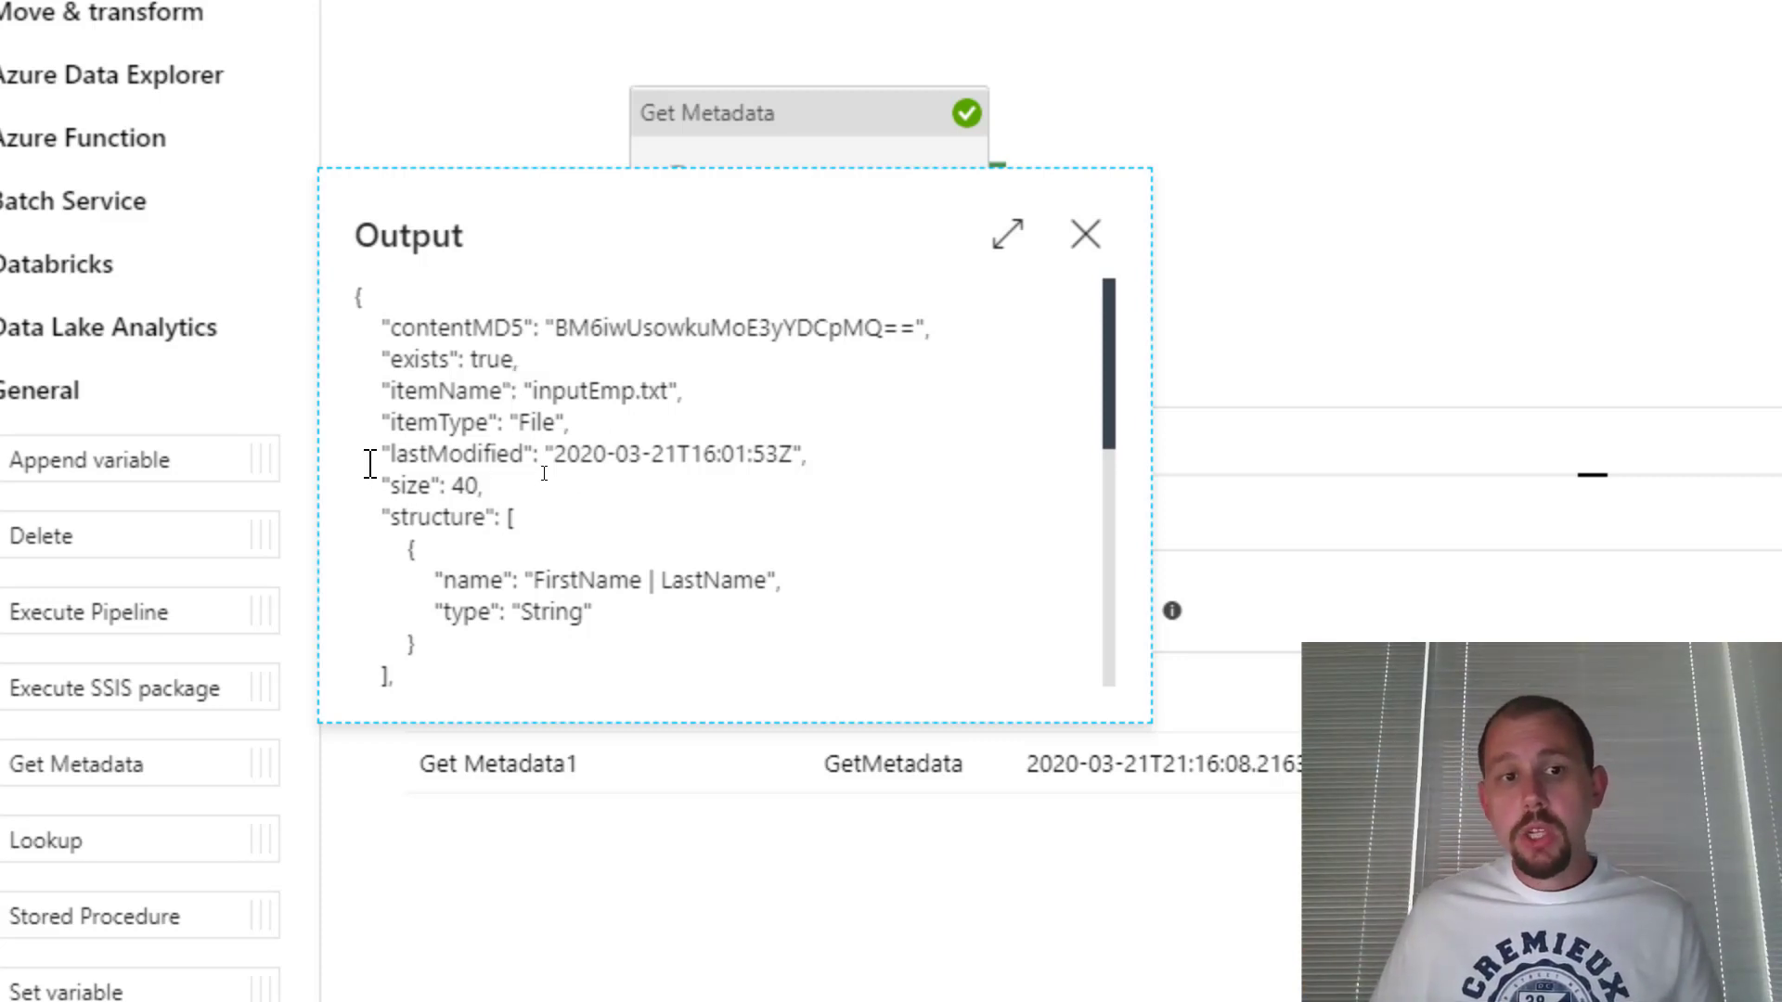
{"action": "left_click_drag", "start_coordinate": [387, 454], "coordinate": [544, 455]}
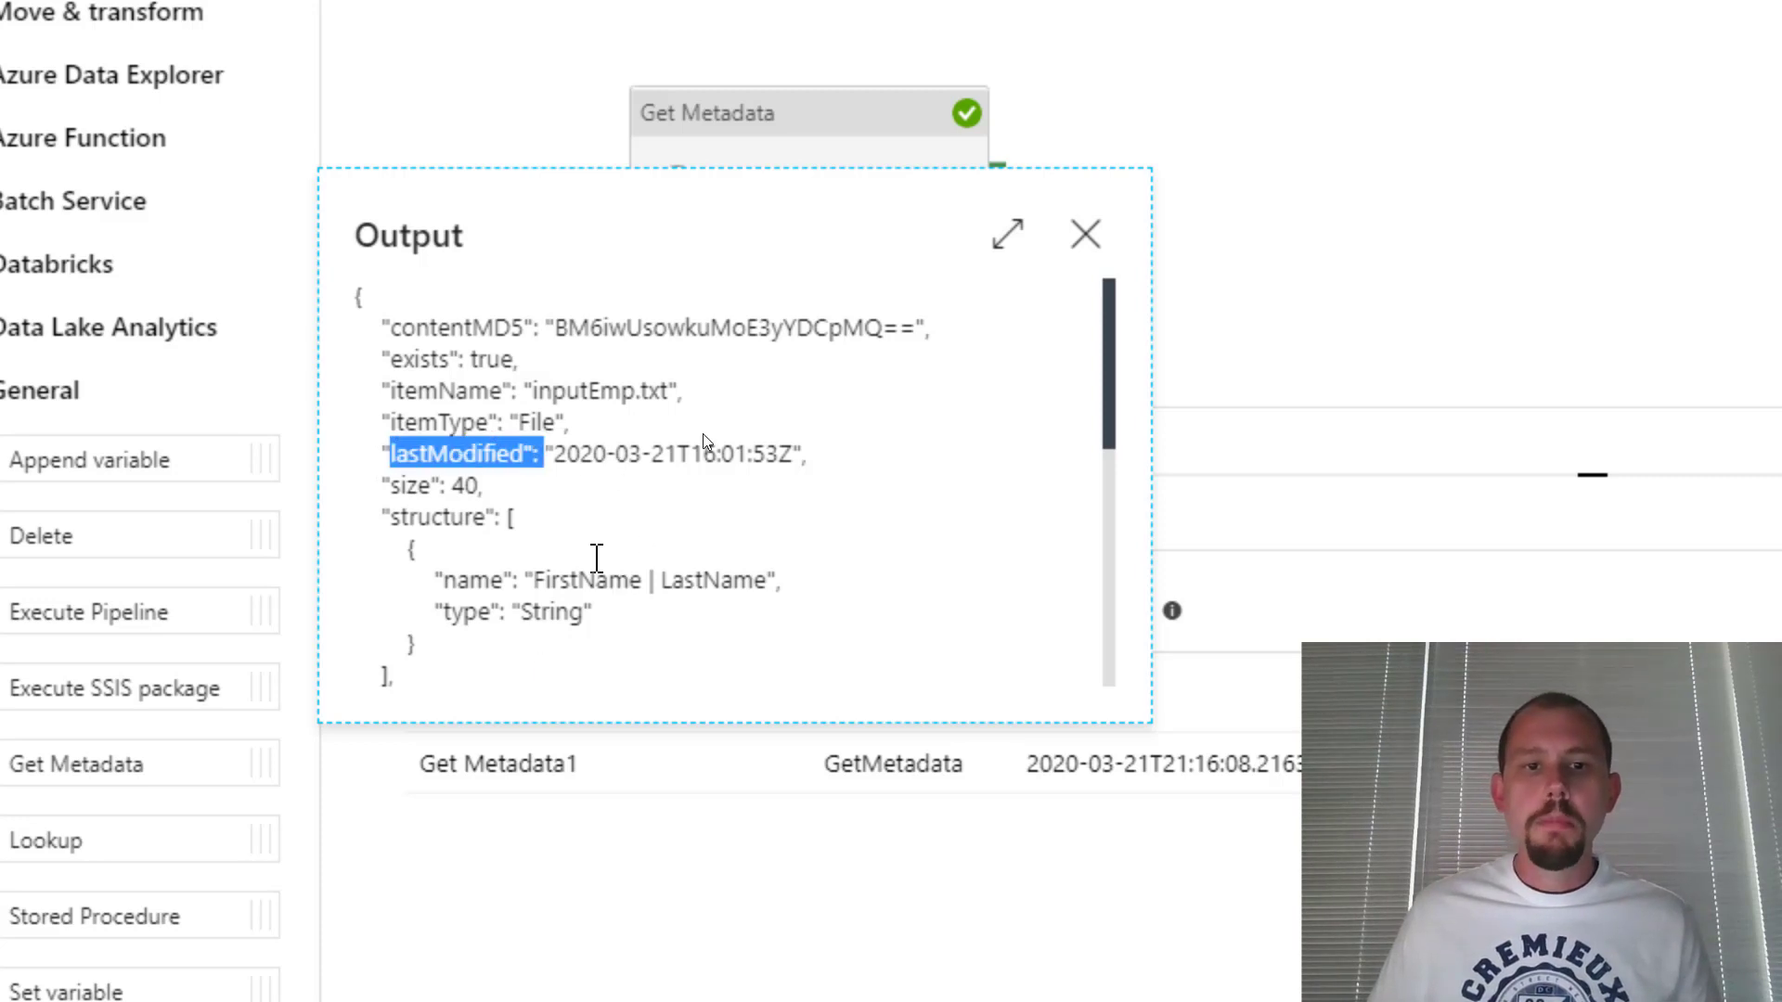
{"action": "left_click", "coordinate": [1086, 235]}
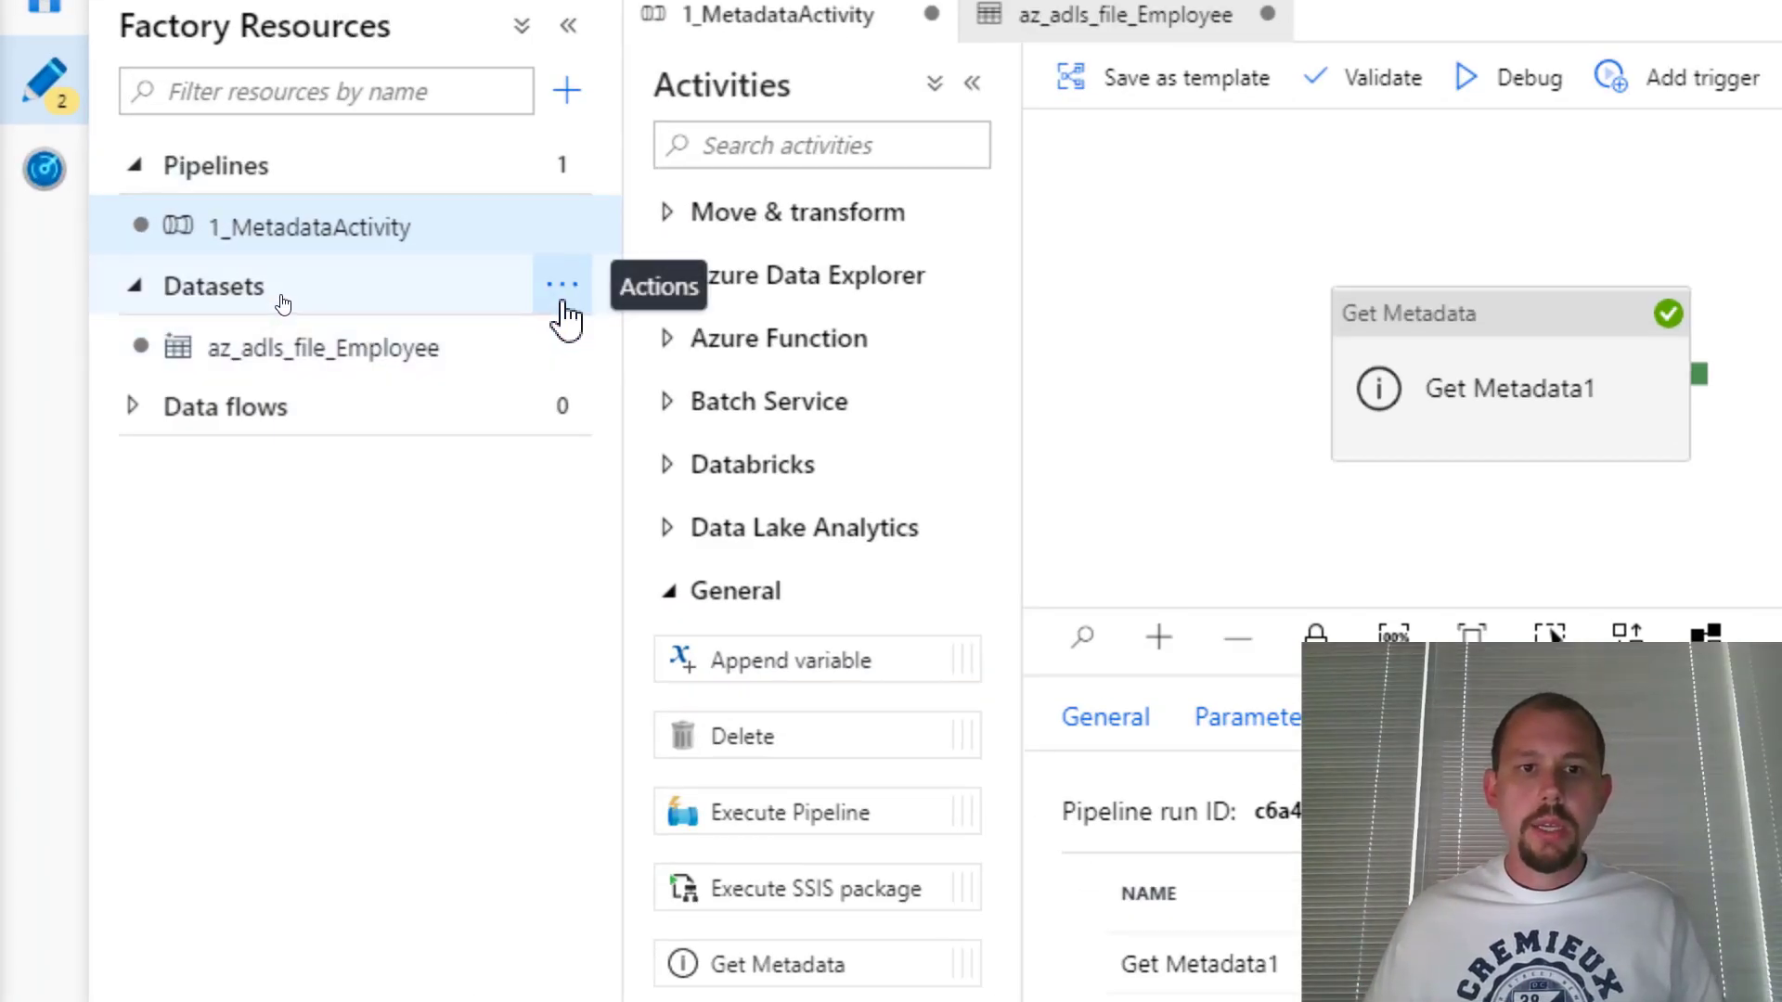
Start another dataset on Azure Blob Storage using the DelimitedText format
{"action": "left_click", "coordinate": [559, 357]}
{"action": "left_click", "coordinate": [560, 293]}
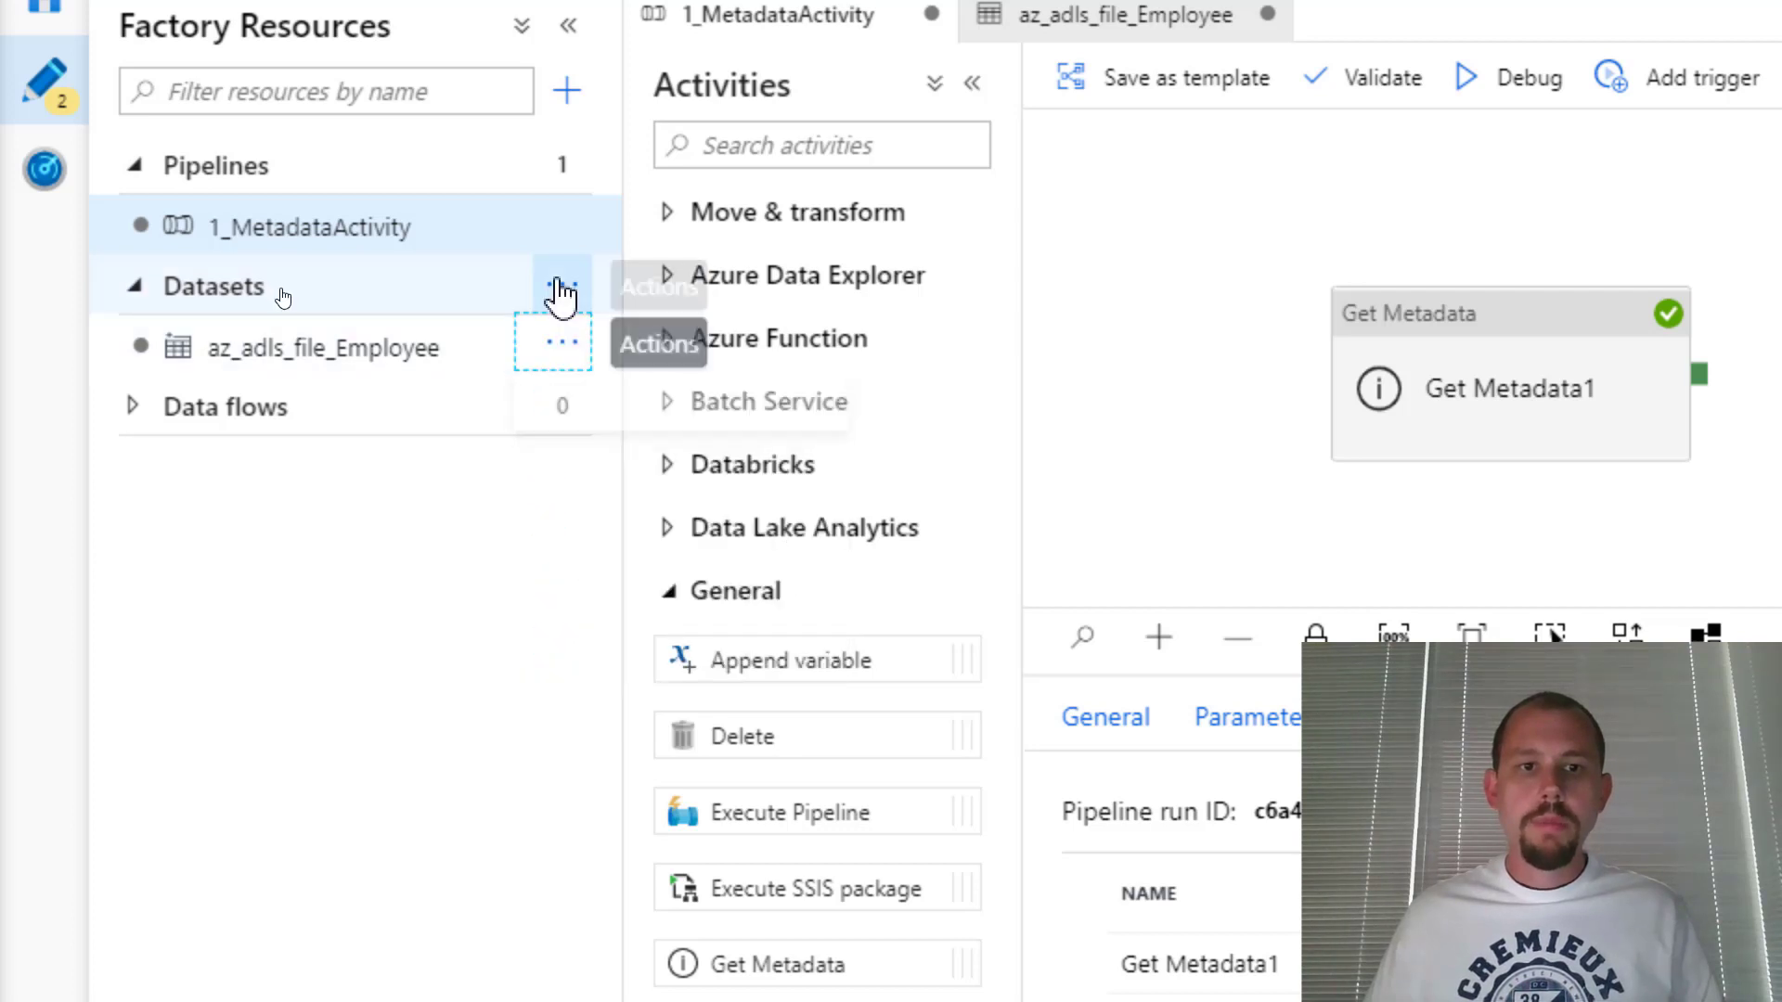
{"action": "left_click", "coordinate": [562, 292]}
{"action": "key", "text": "Escape"}
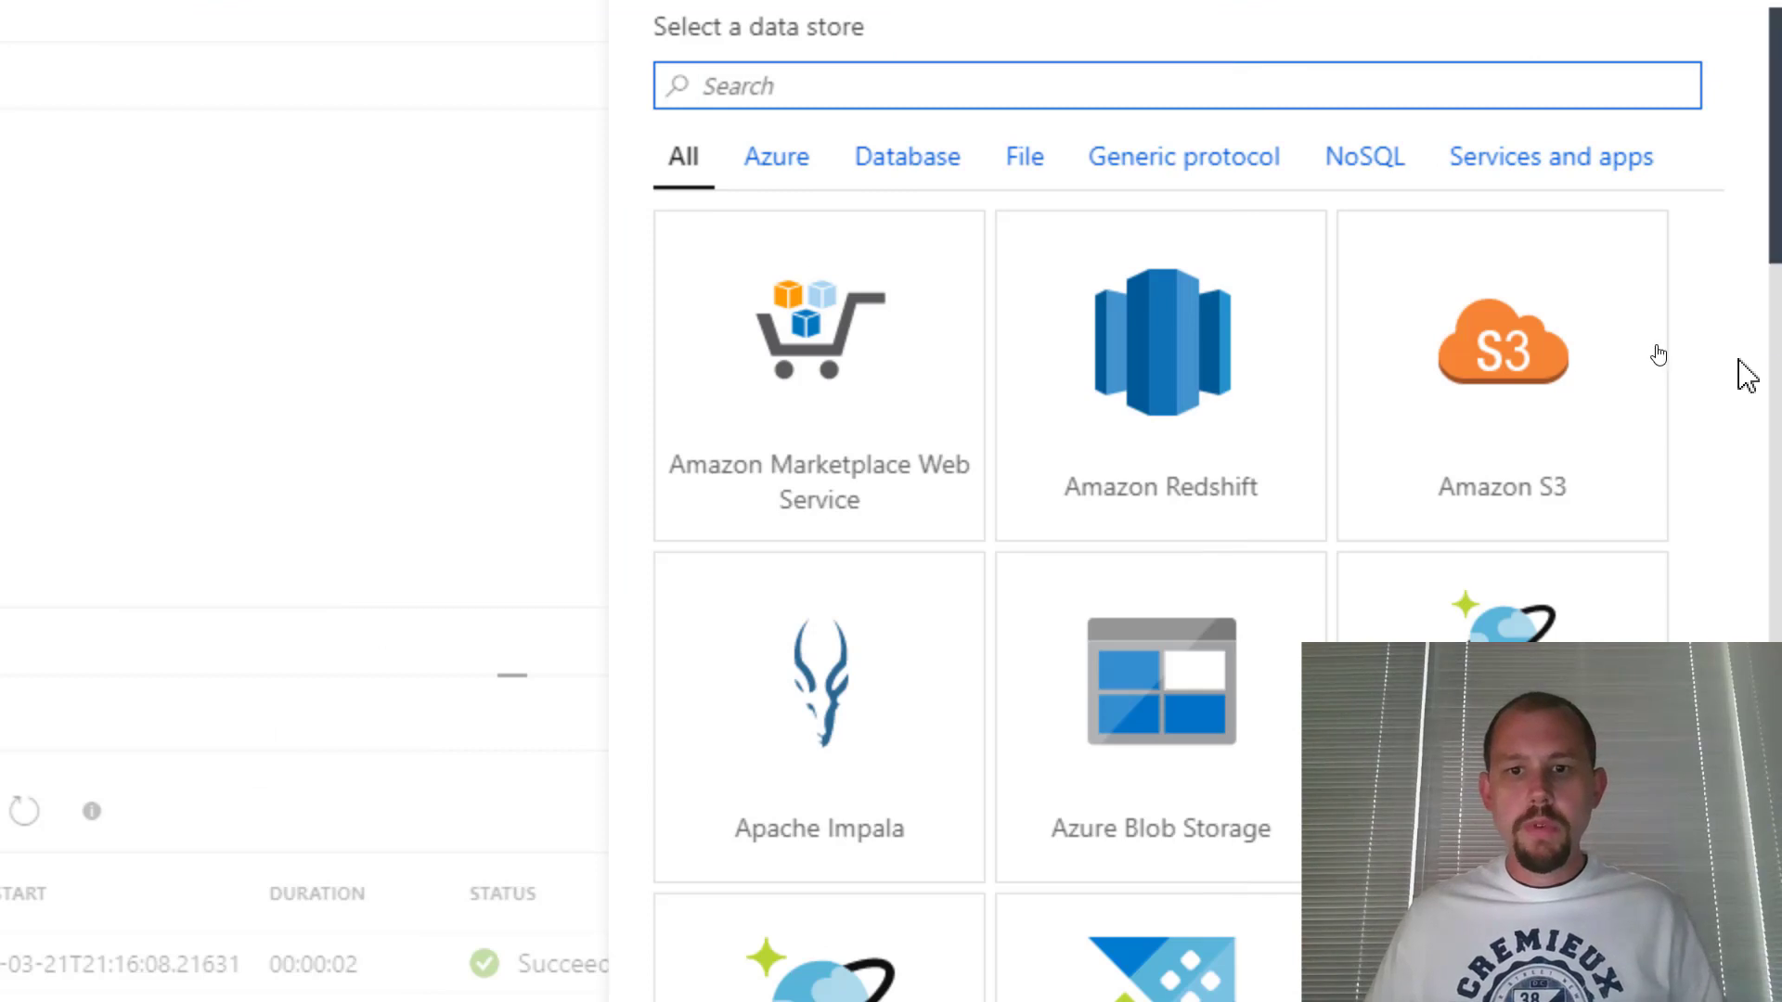
{"action": "left_click", "coordinate": [1245, 728]}
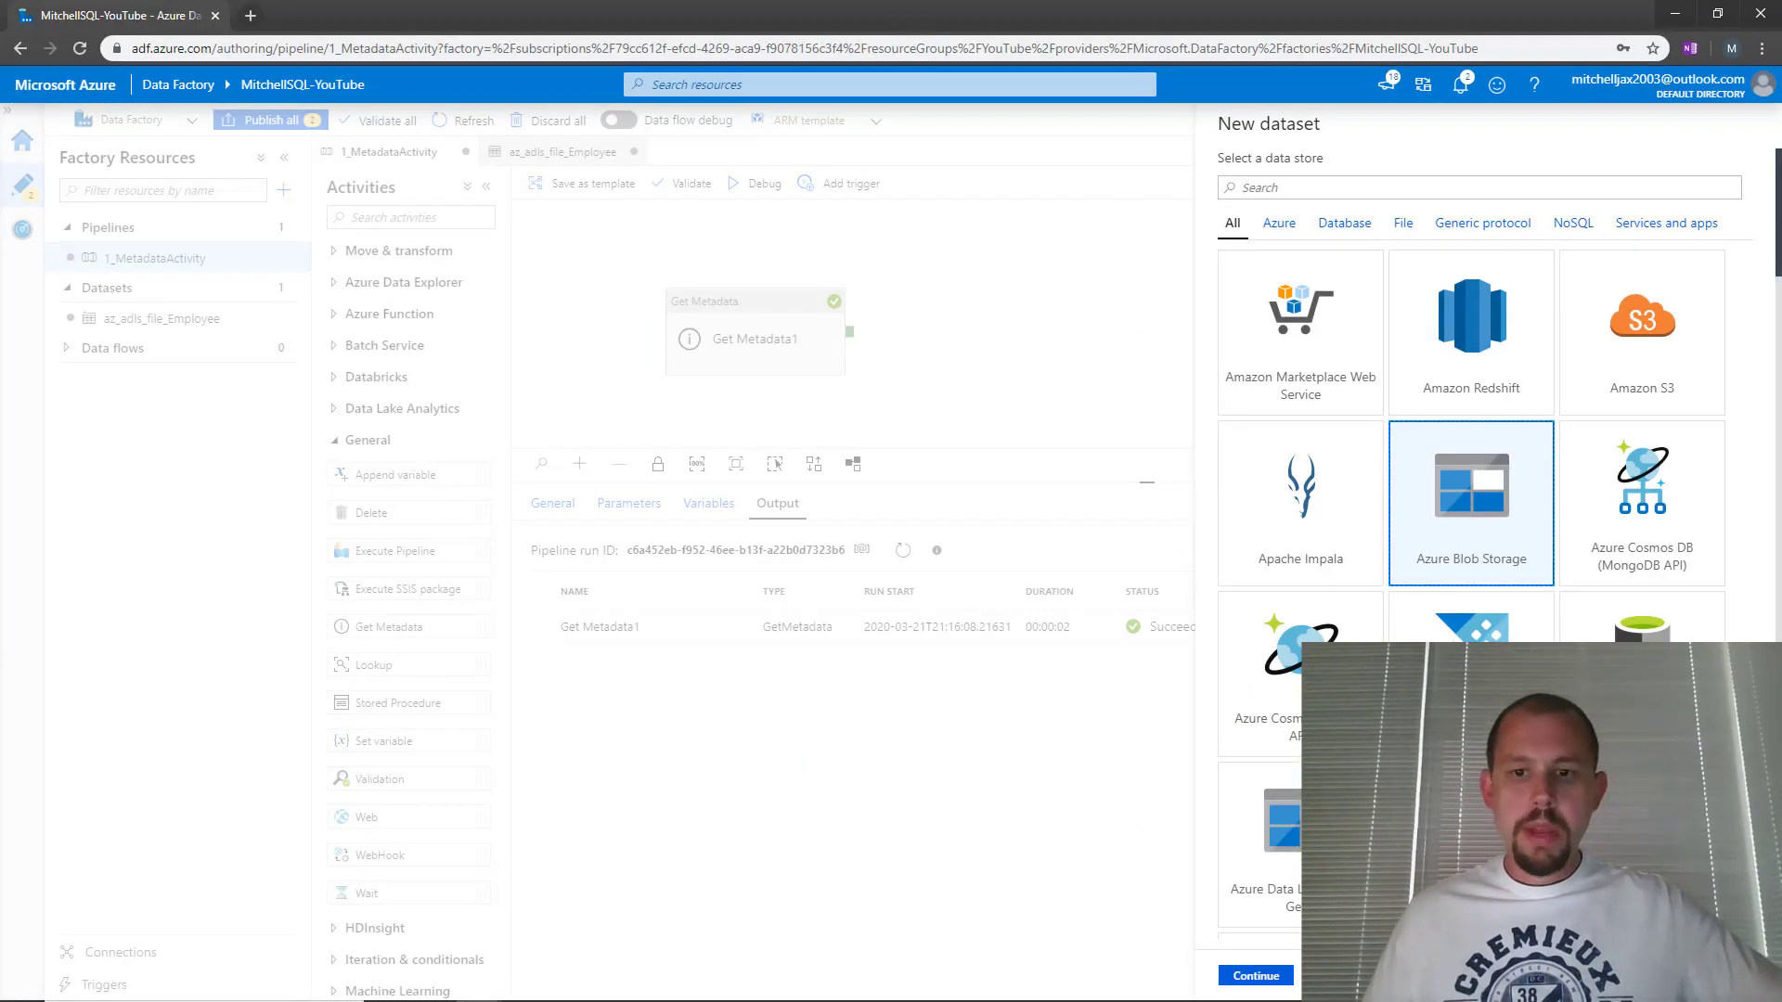
{"action": "left_click", "coordinate": [1260, 977]}
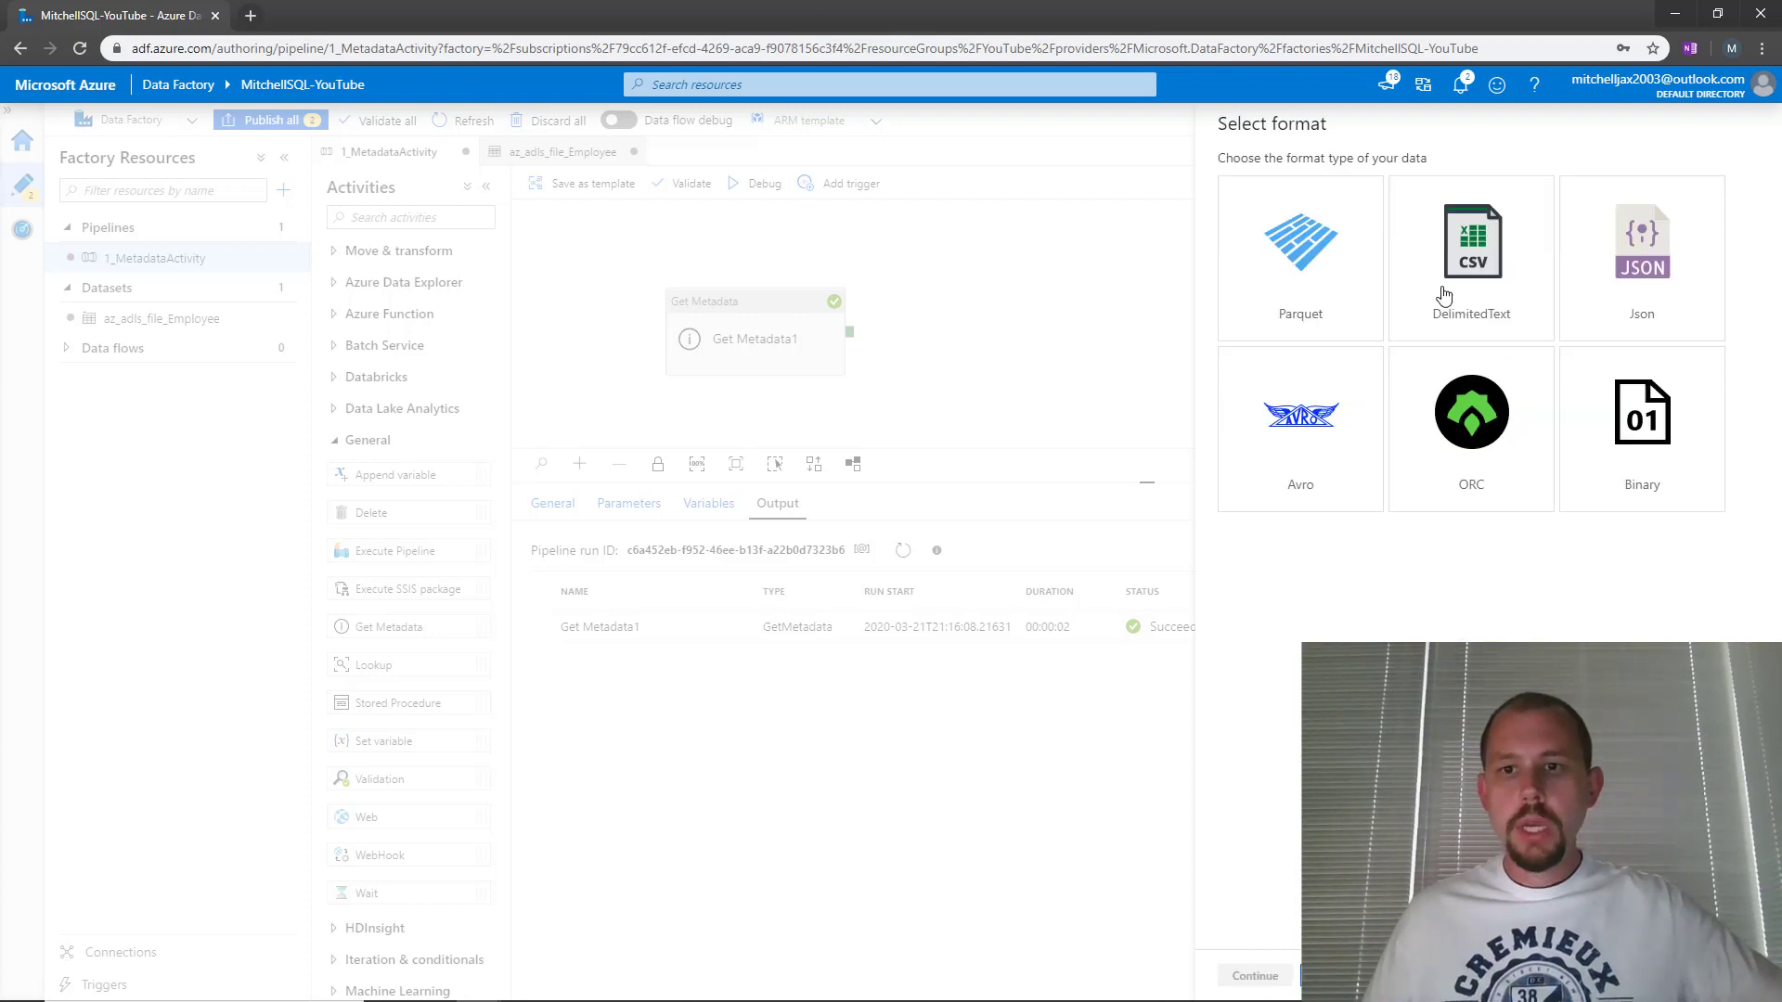
{"action": "left_click", "coordinate": [1443, 295]}
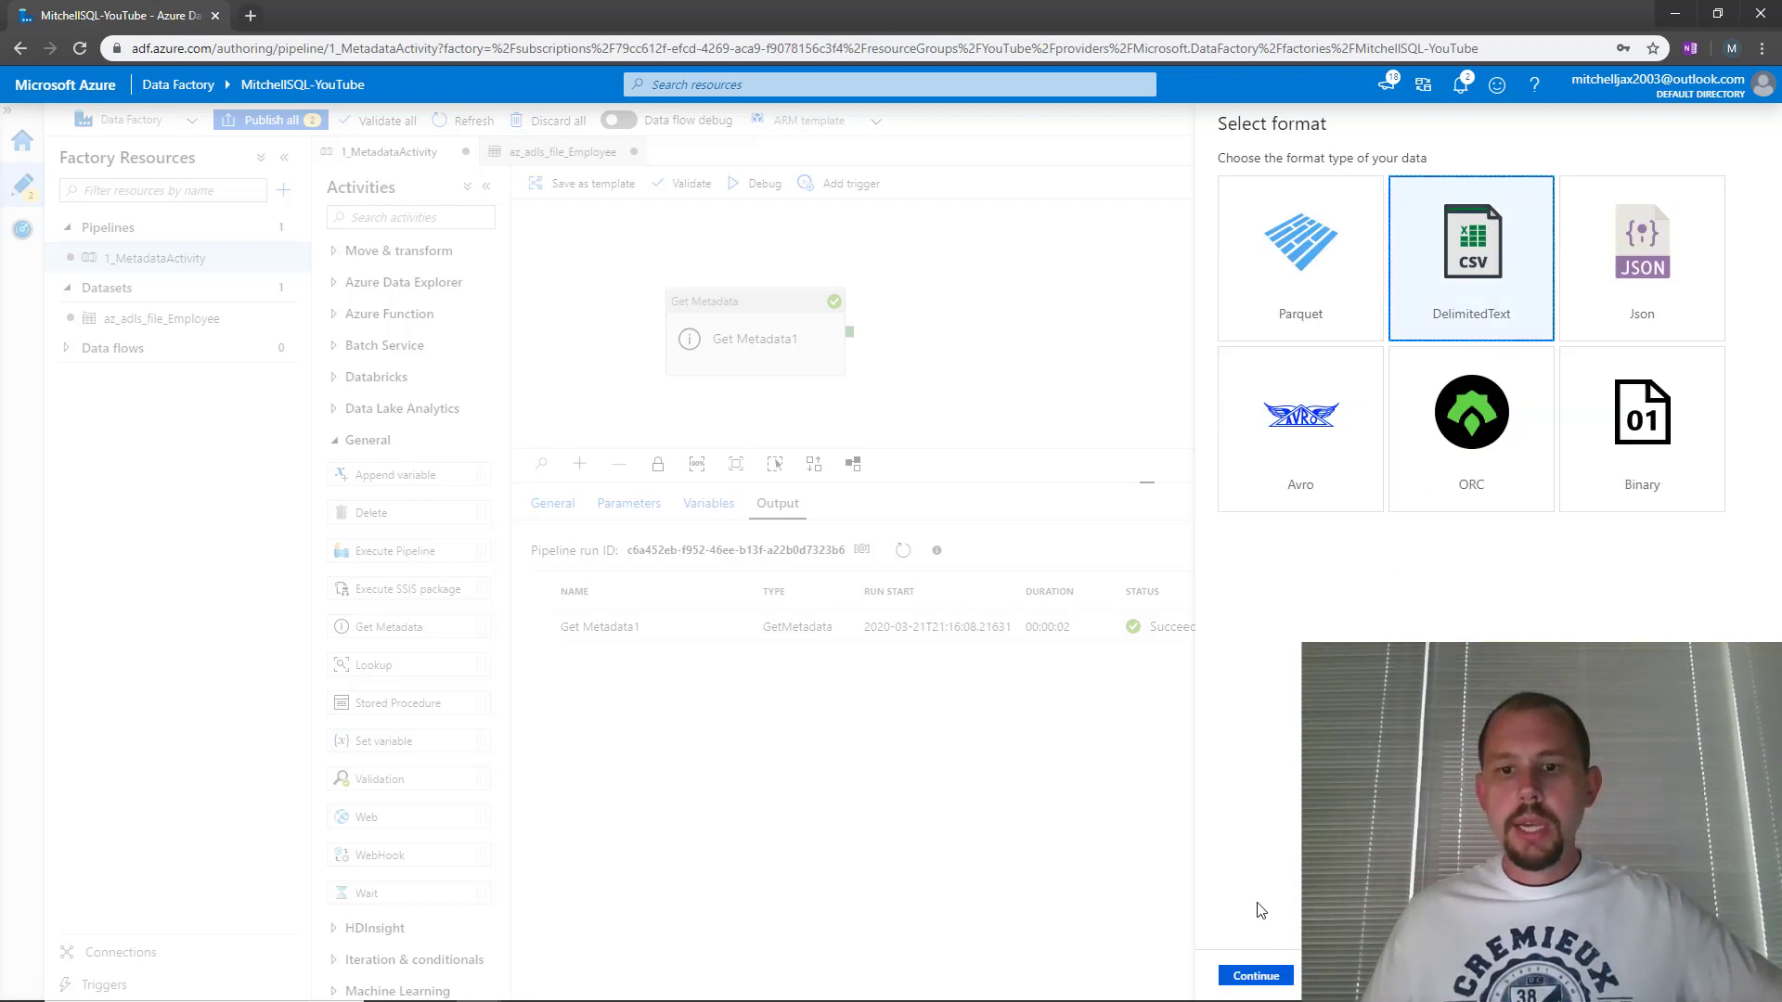
{"action": "left_click", "coordinate": [1253, 976]}
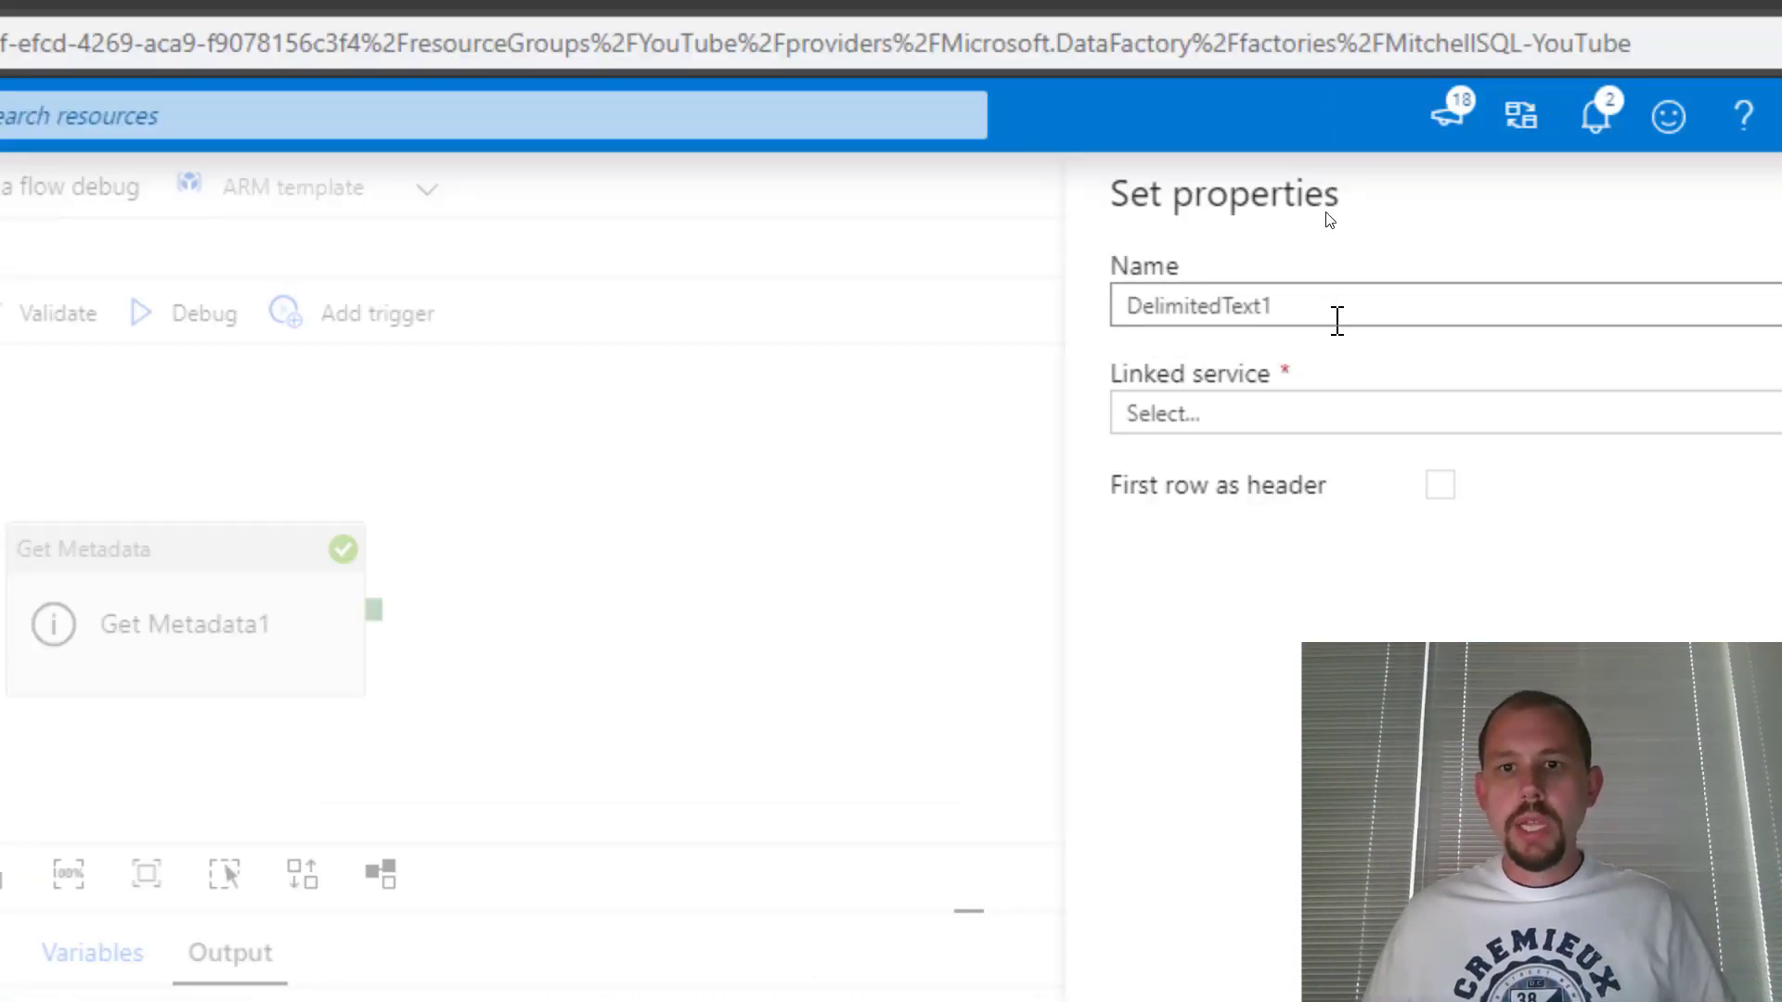
Name the dataset az_adls_folder_YouTube and link it to the existing blob storage linked service
{"action": "left_click_drag", "start_coordinate": [1326, 181], "coordinate": [1249, 191]}
{"action": "left_click_drag", "start_coordinate": [1175, 330], "coordinate": [1135, 336]}
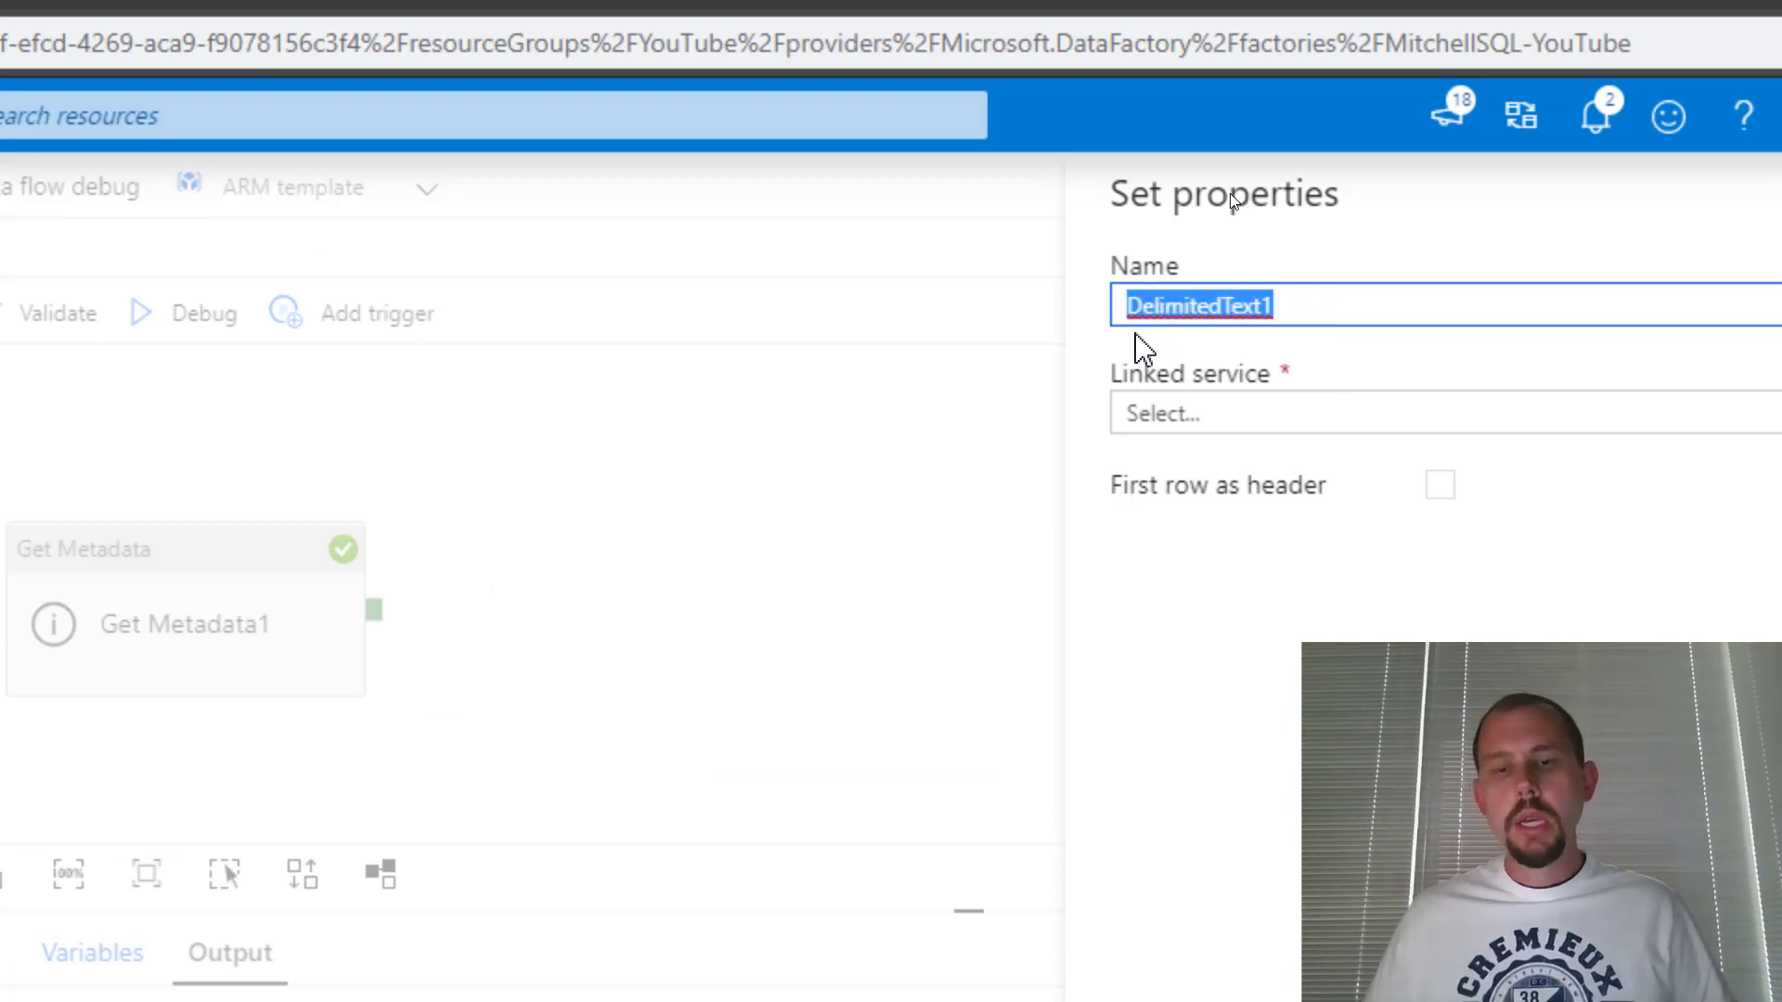
{"action": "type", "text": "az"}
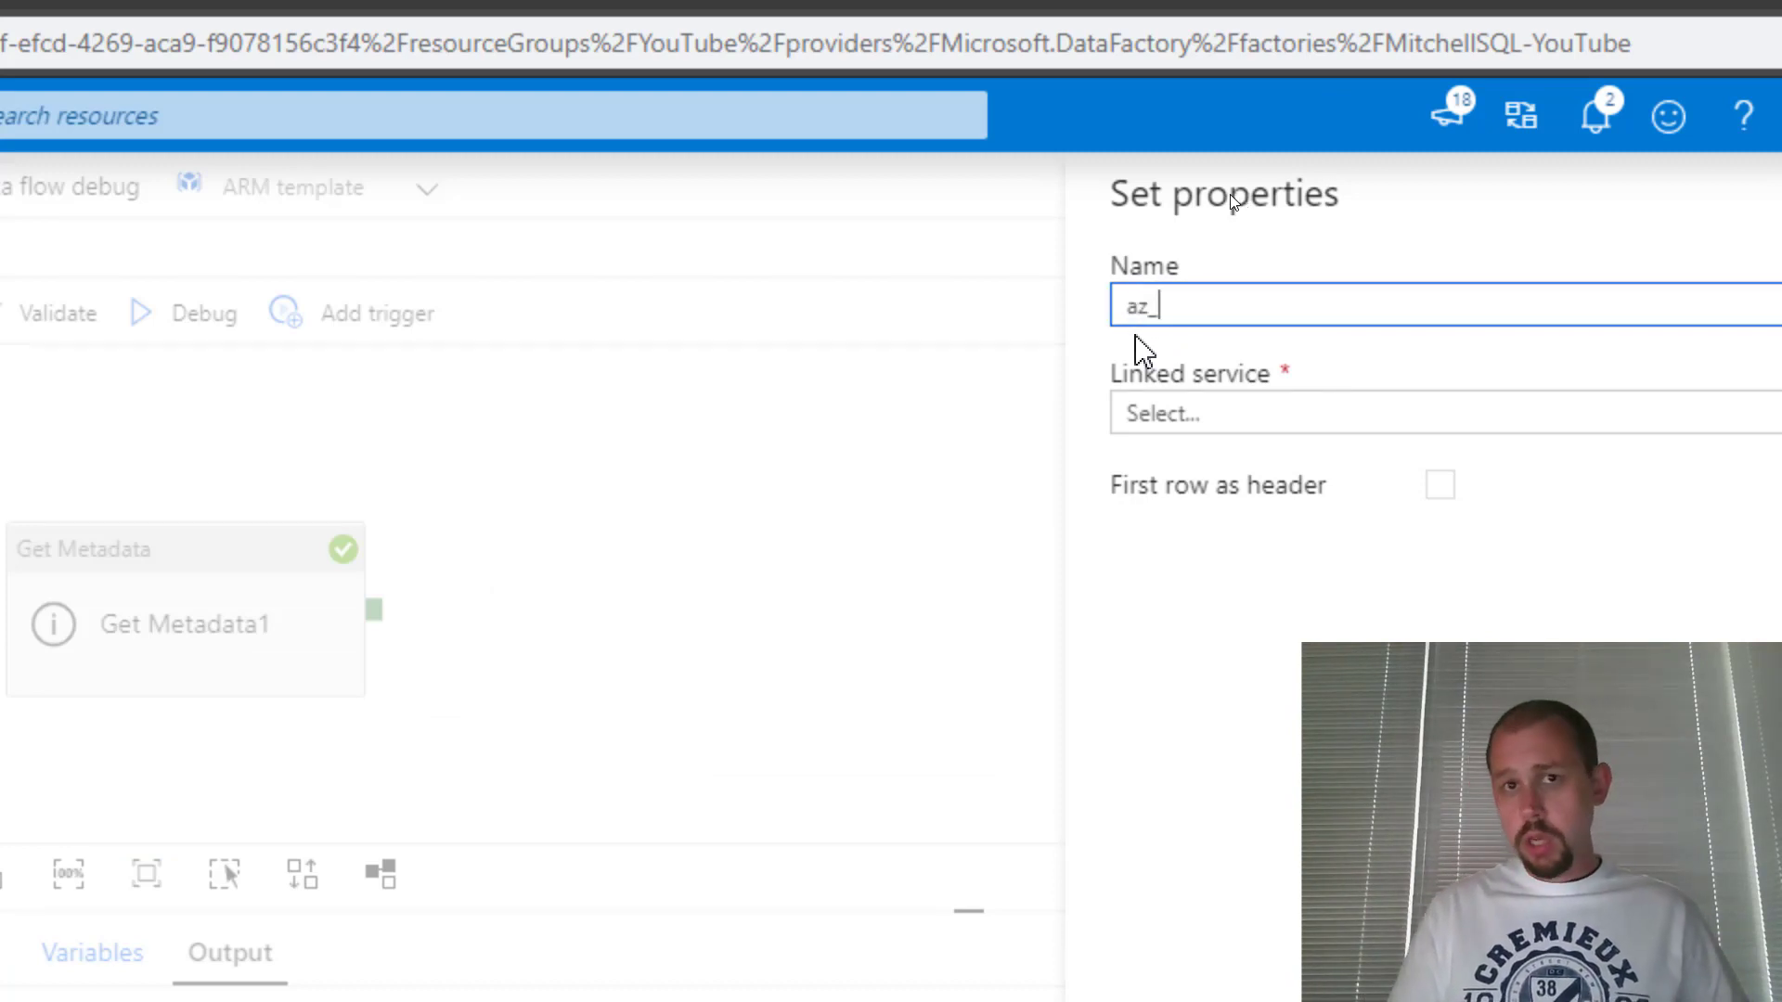
{"action": "type", "text": "_adls"}
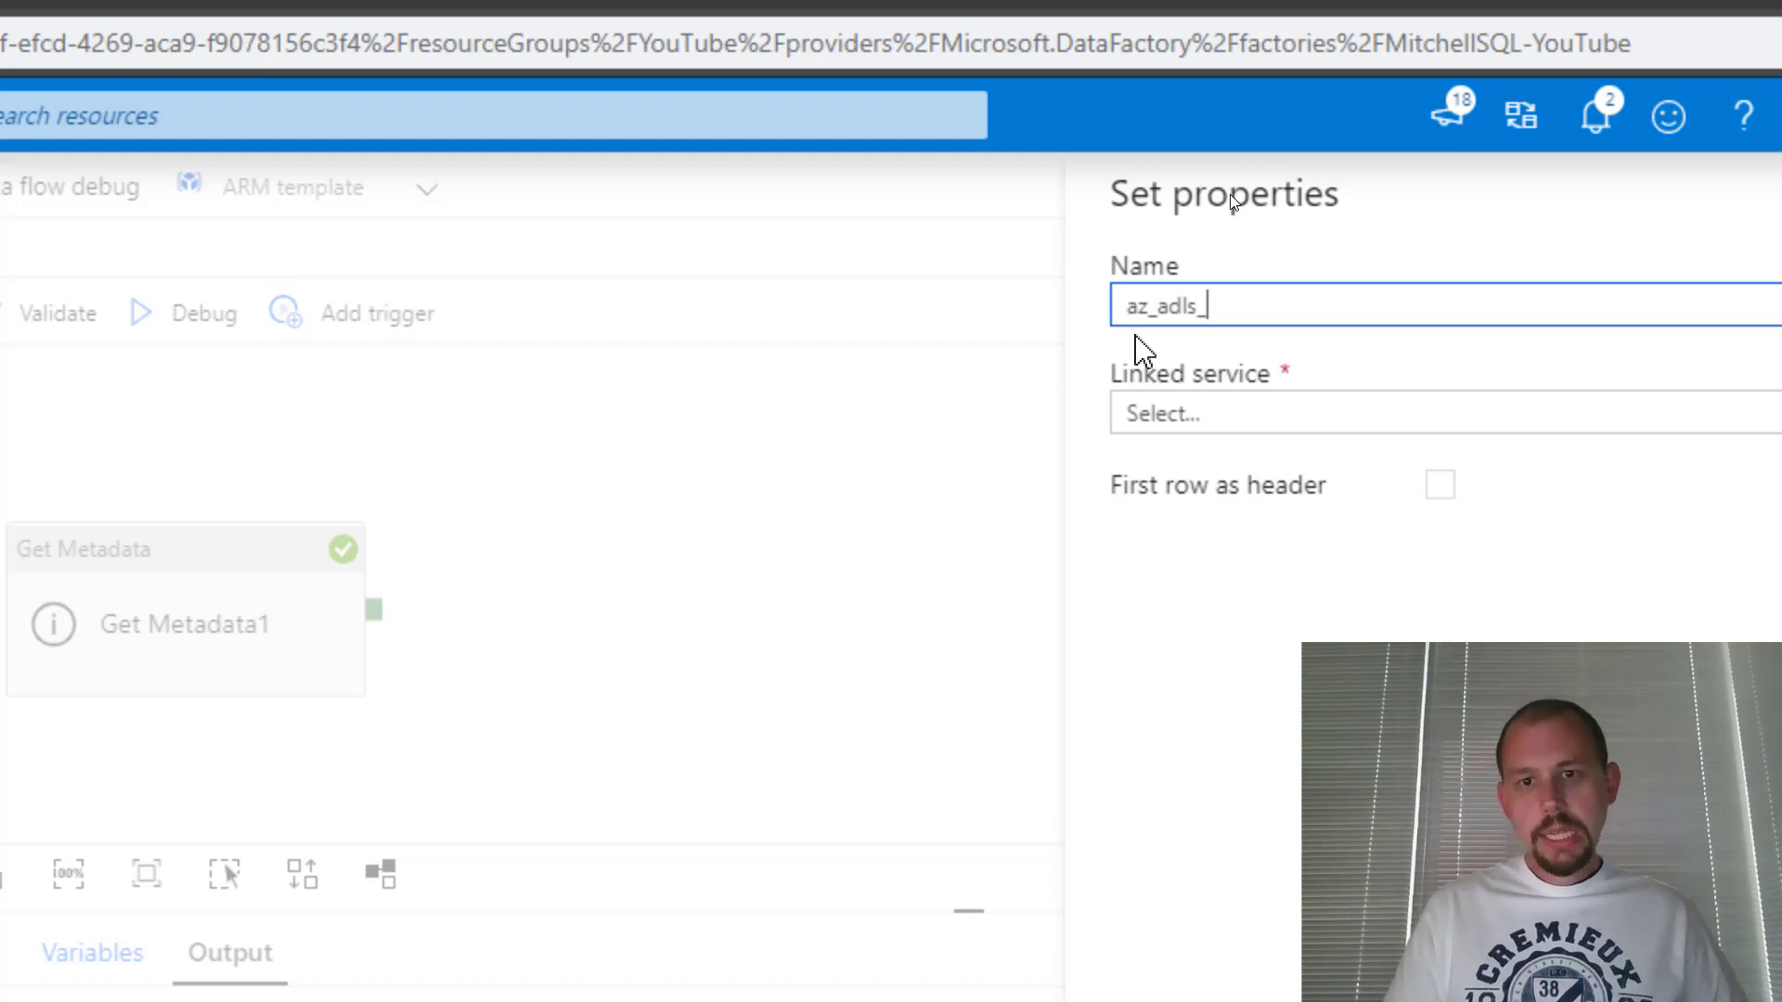
{"action": "type", "text": "_"}
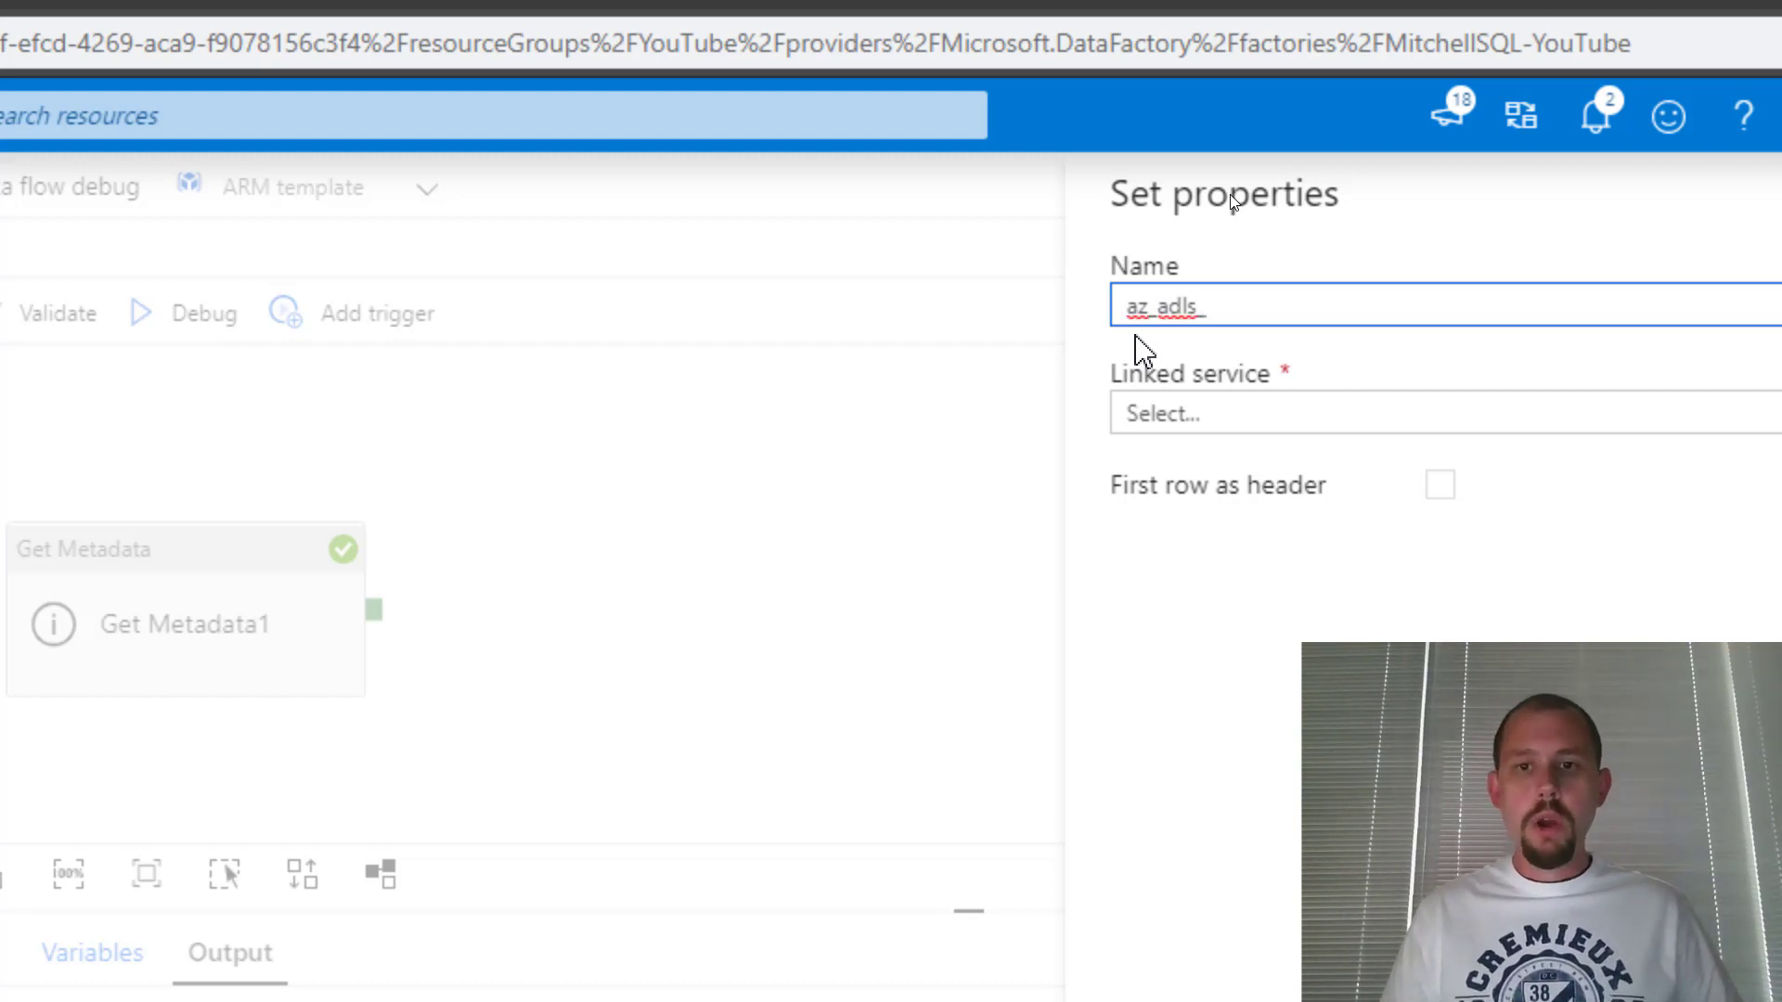
{"action": "type", "text": "folder"}
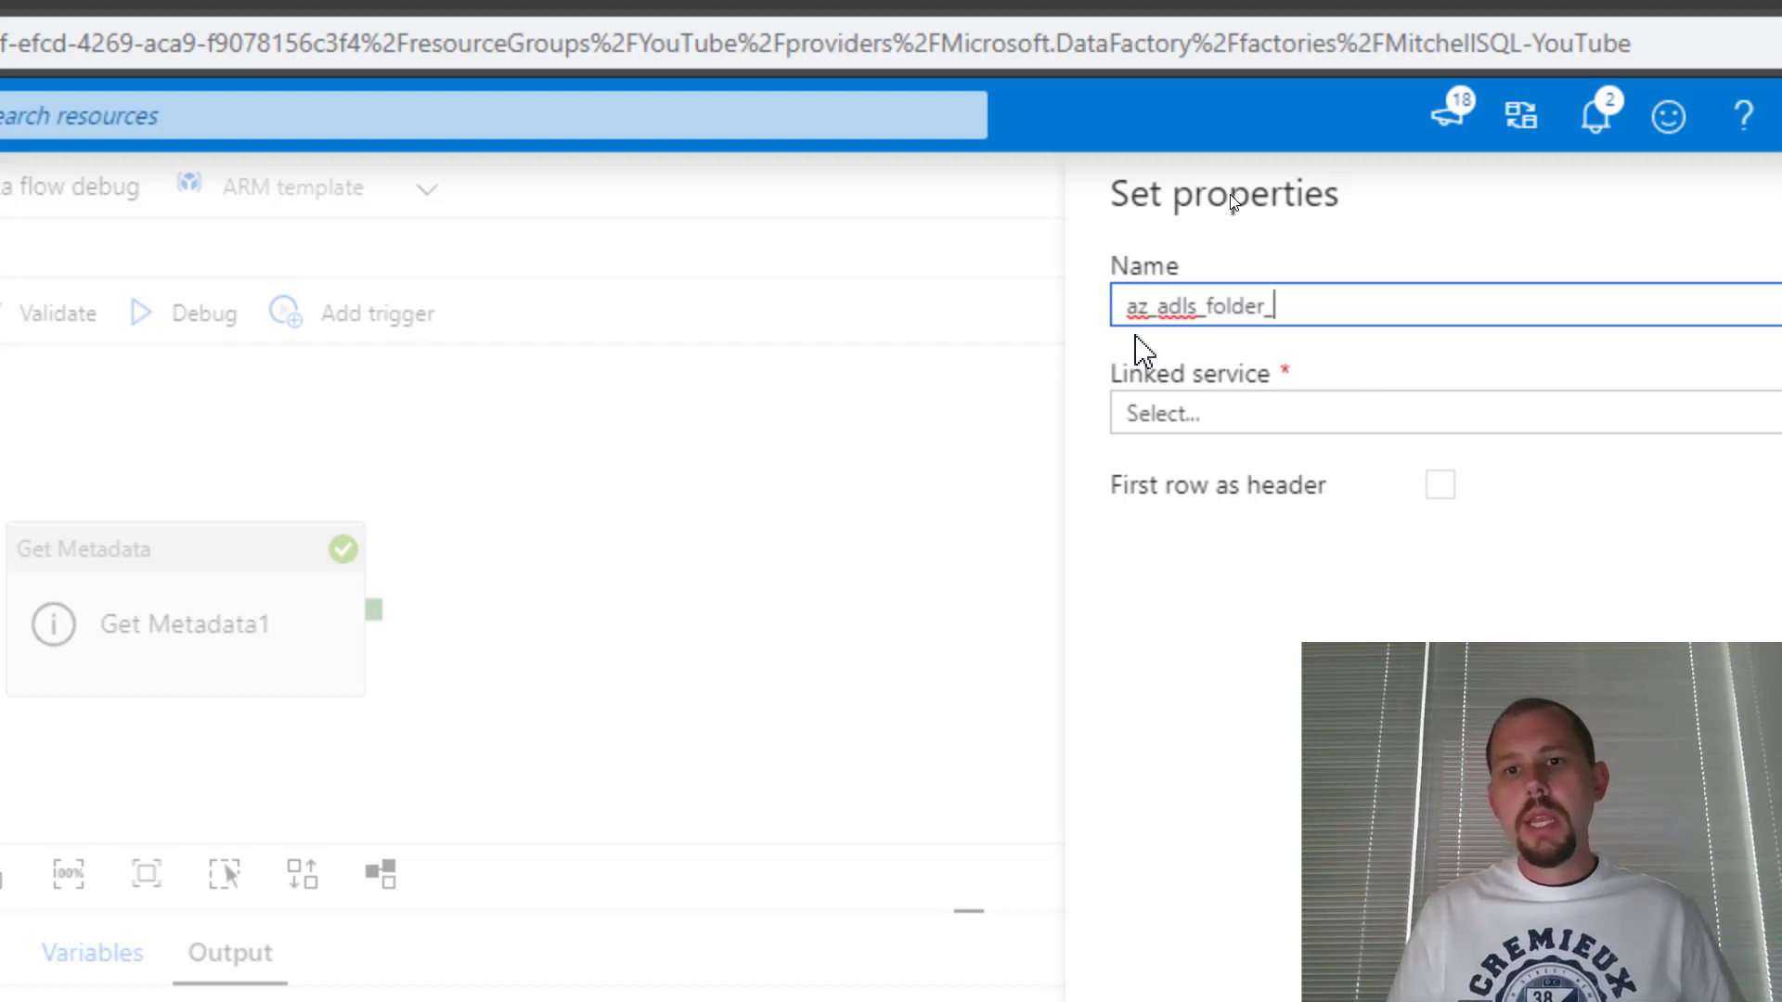
{"action": "type", "text": "_Y"}
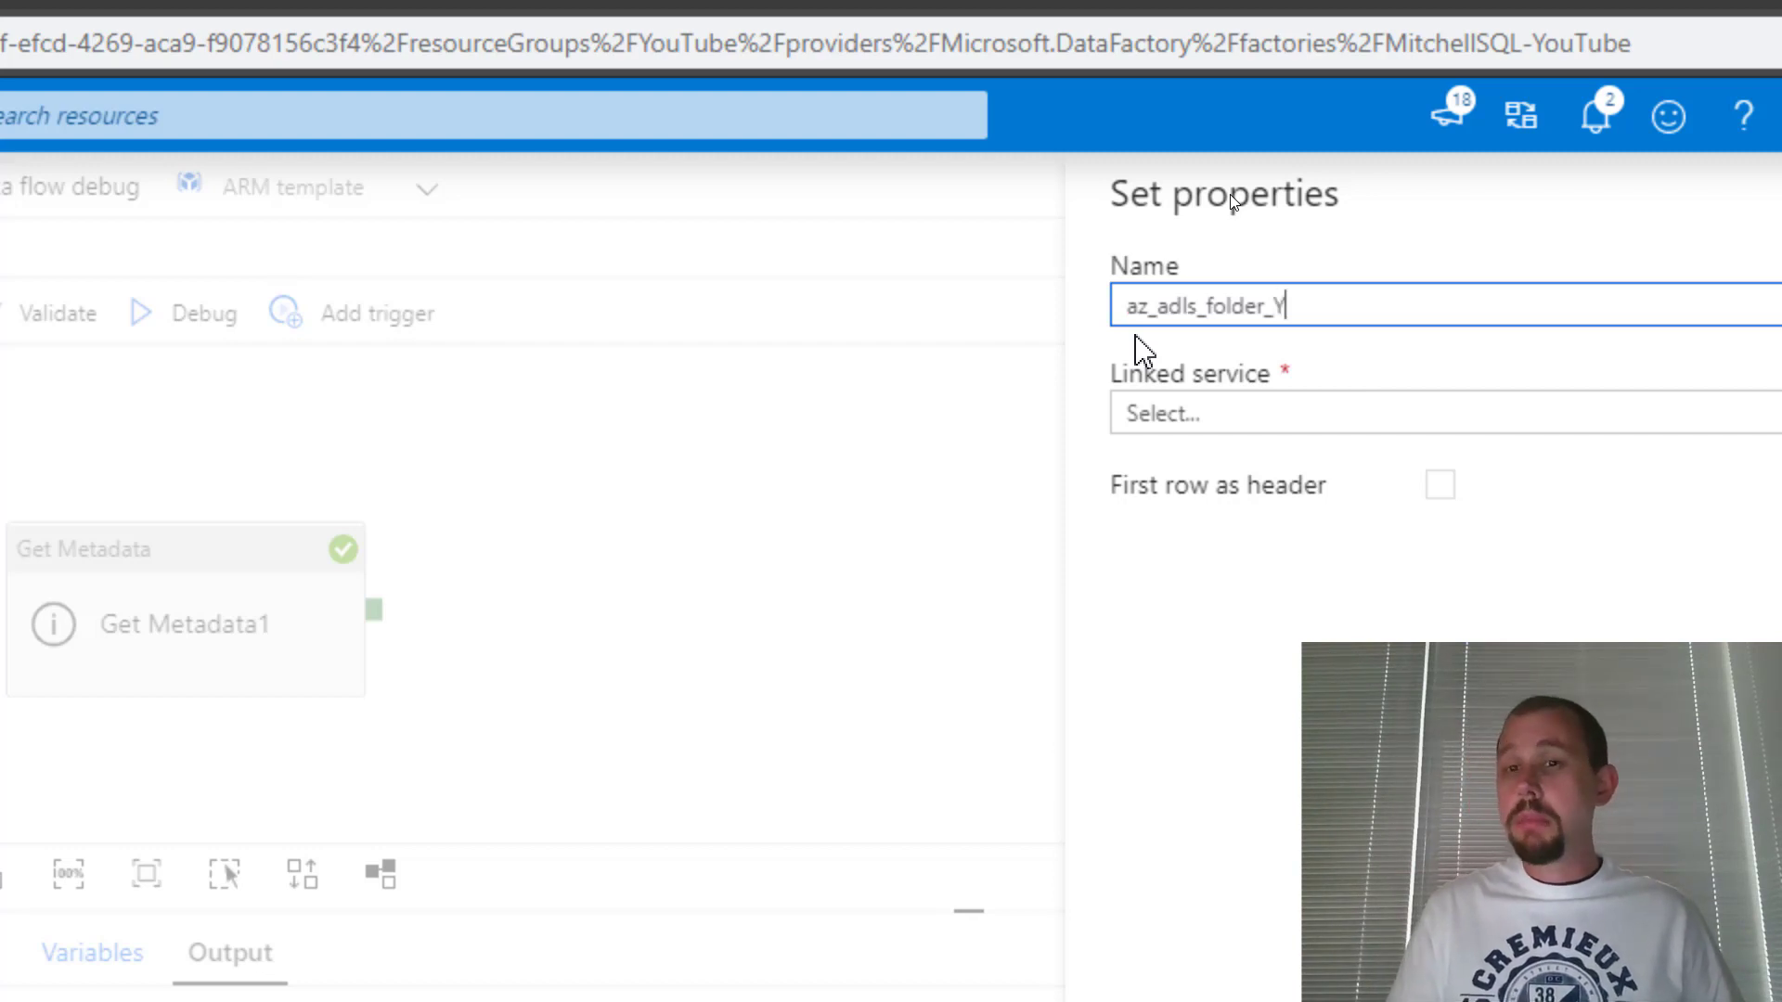
{"action": "type", "text": "outTube"}
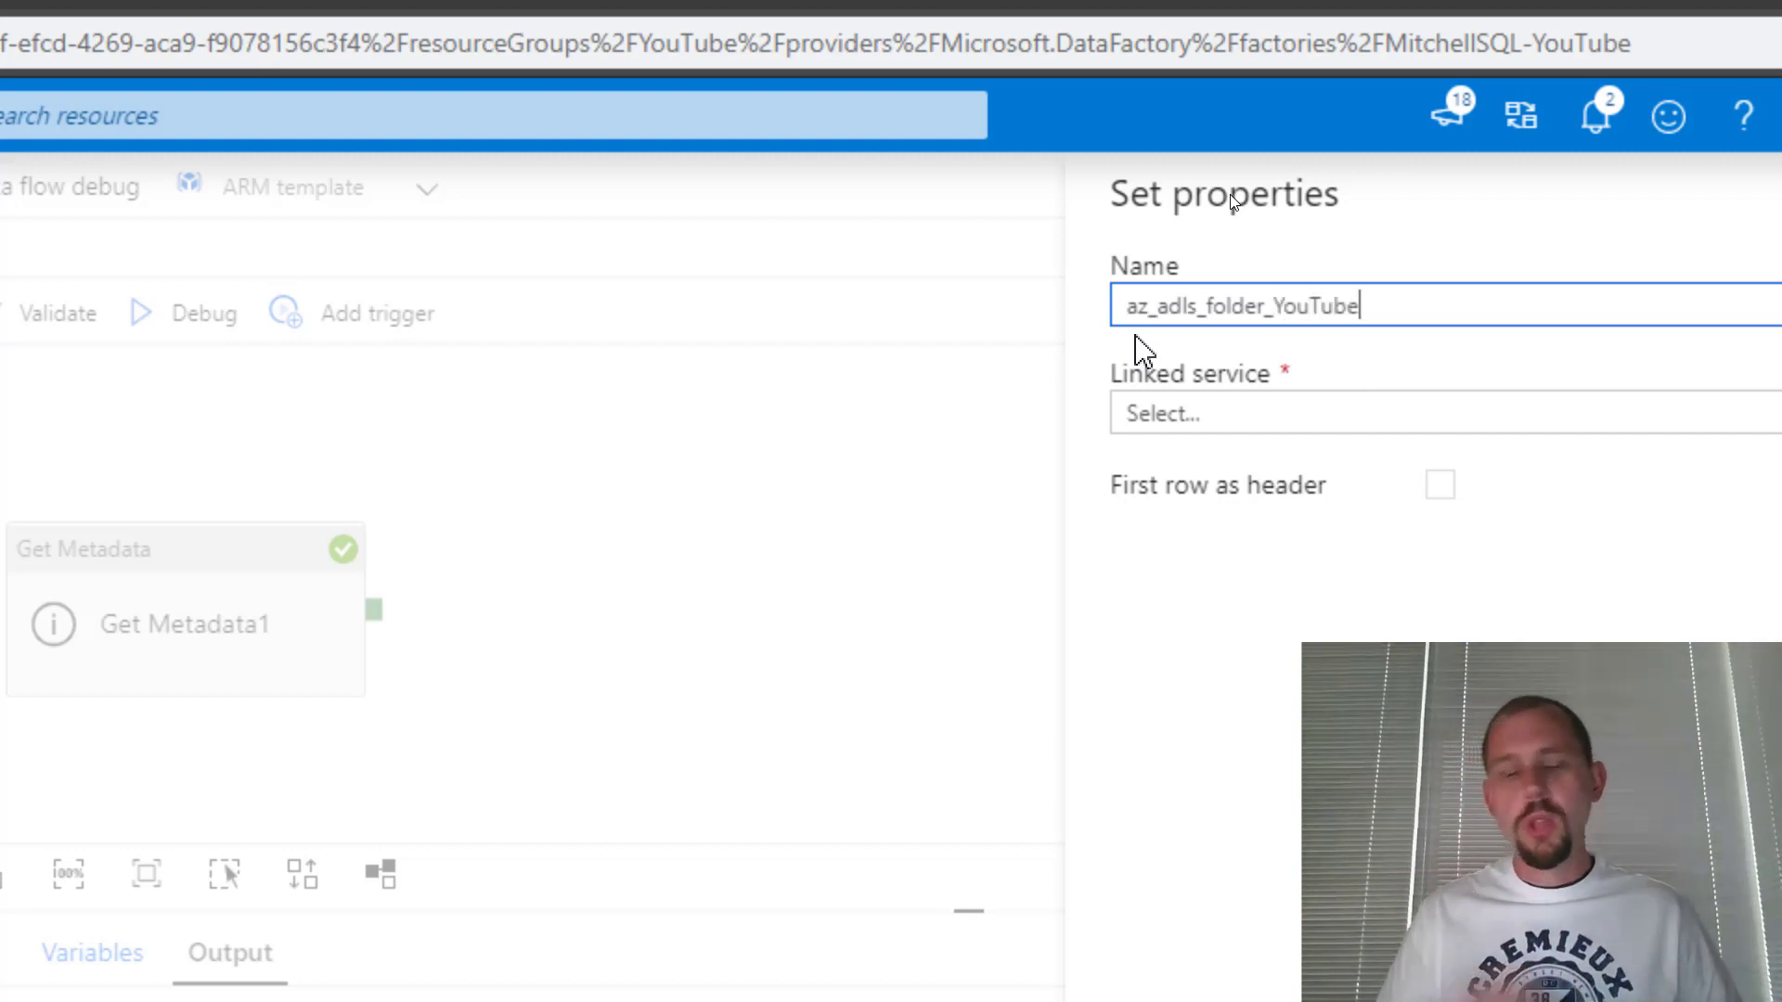
{"action": "left_click", "coordinate": [1204, 413]}
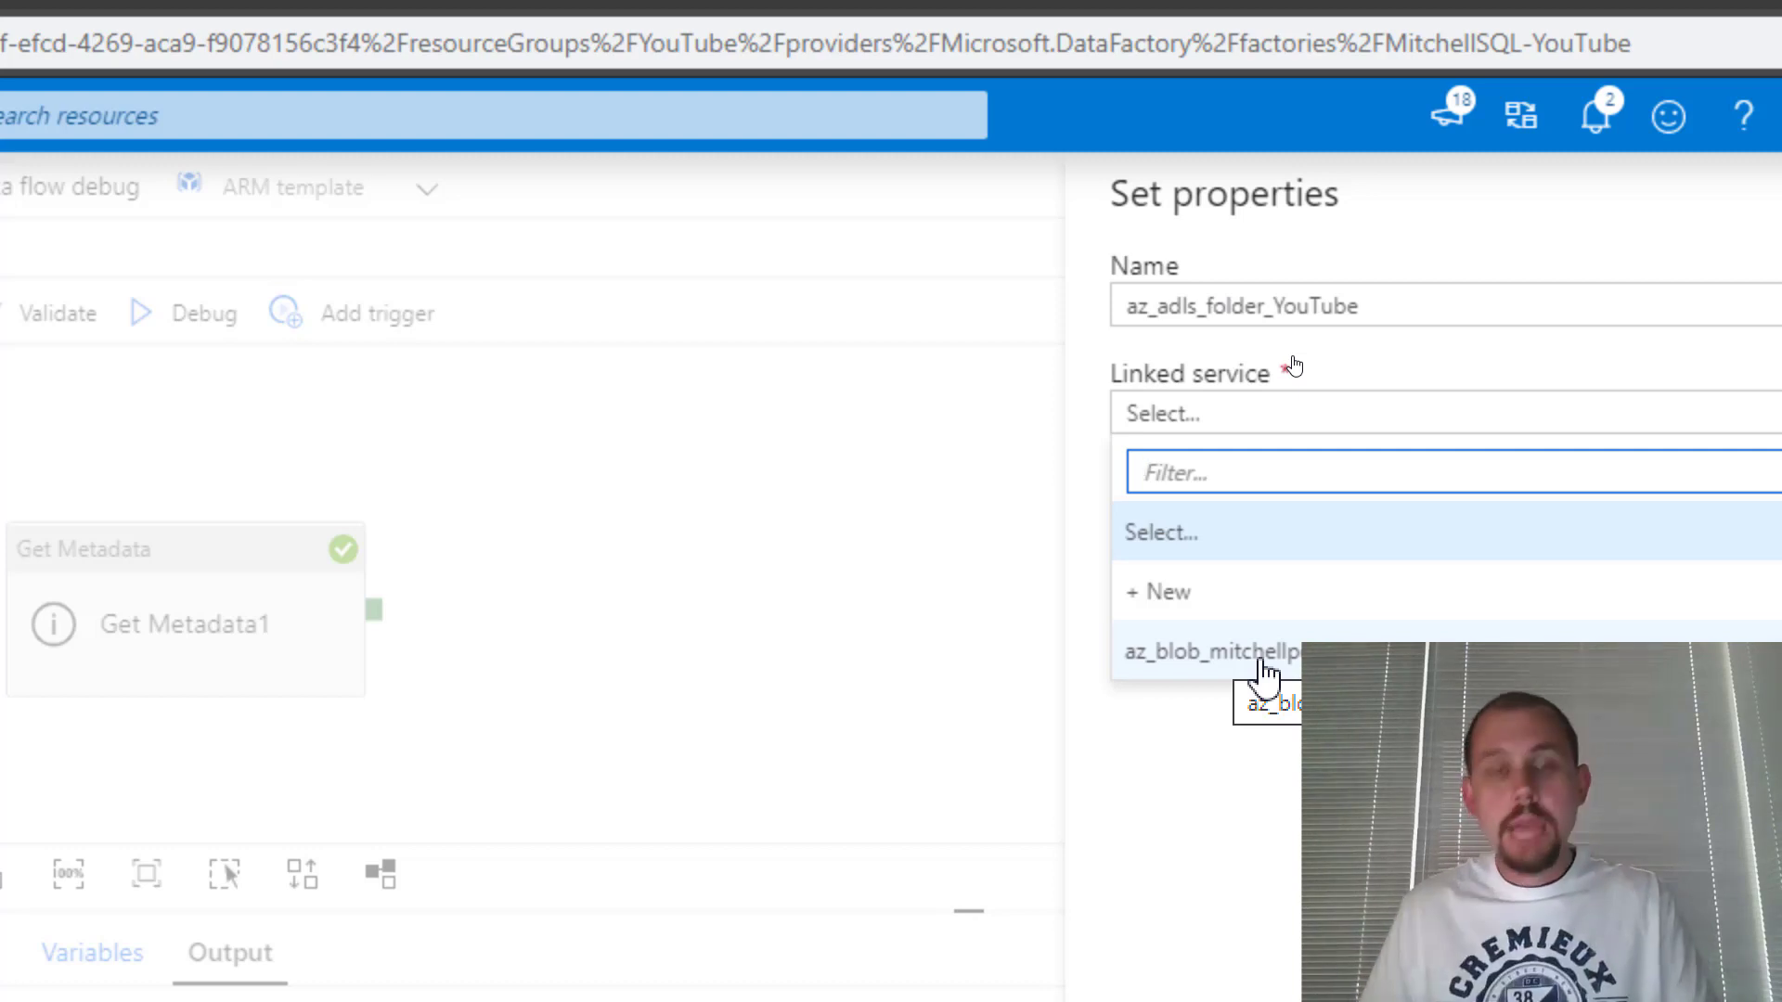
{"action": "left_click", "coordinate": [1266, 669]}
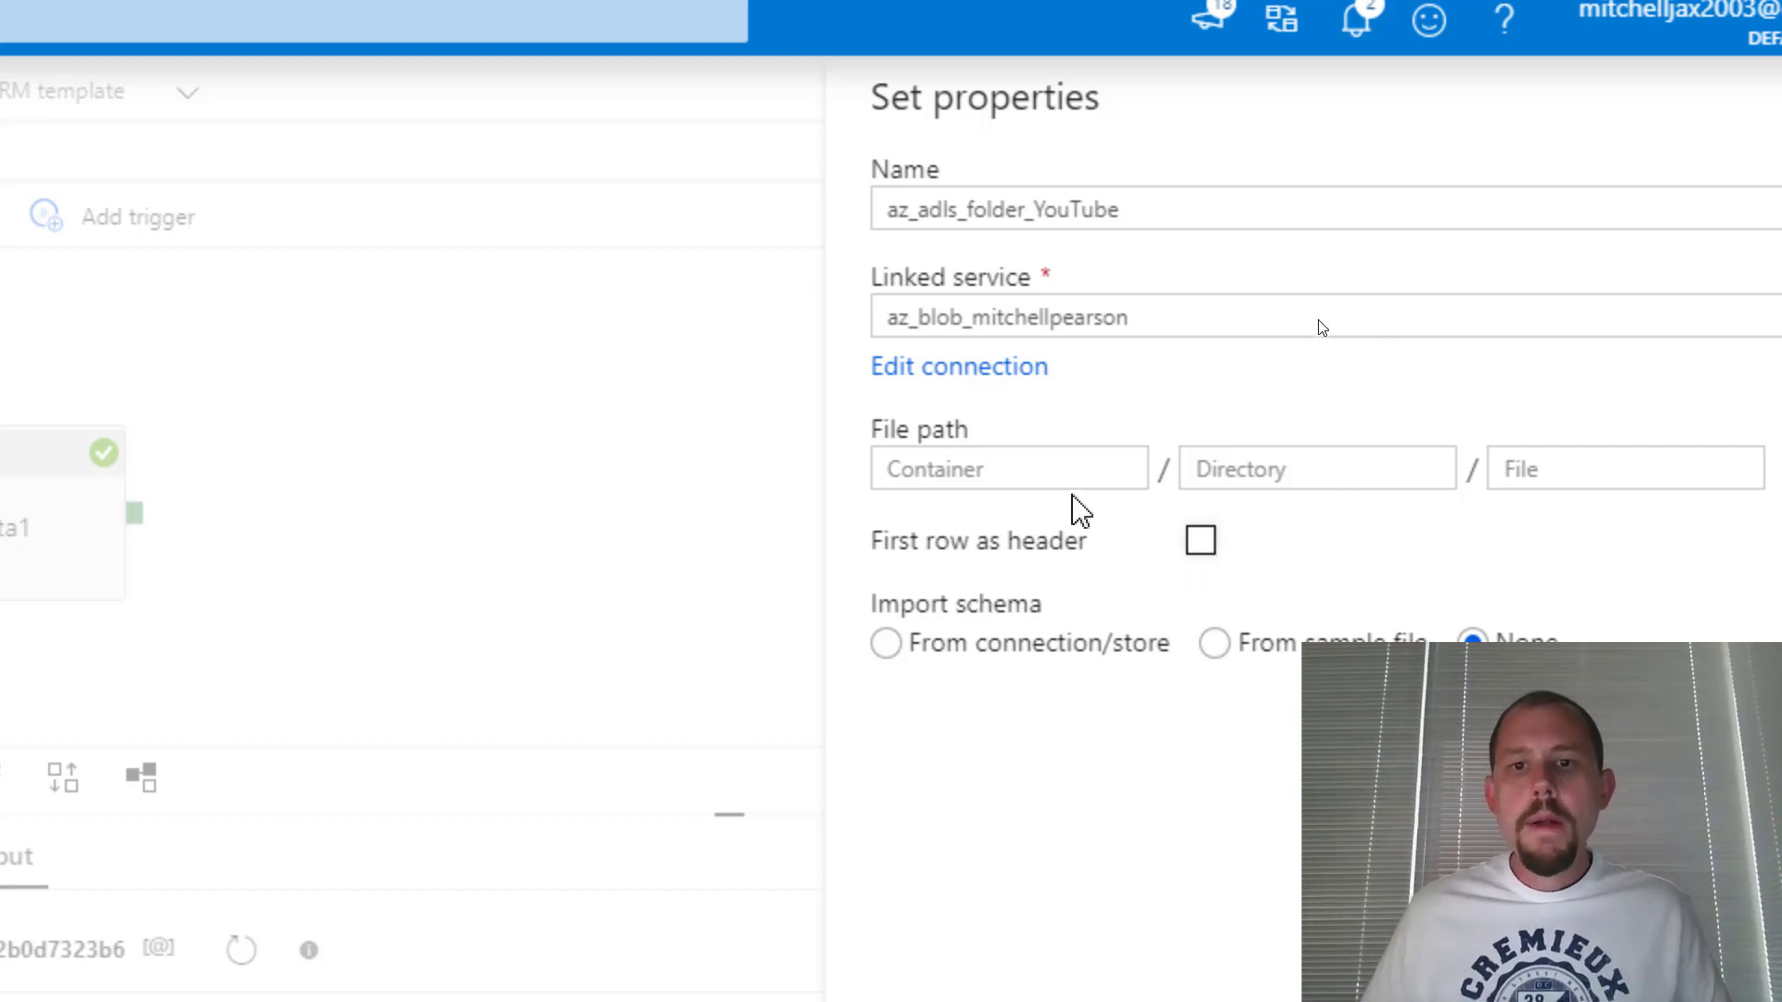
Set the dataset's file path to the youtube folder and confirm its properties
{"action": "left_click", "coordinate": [1077, 476]}
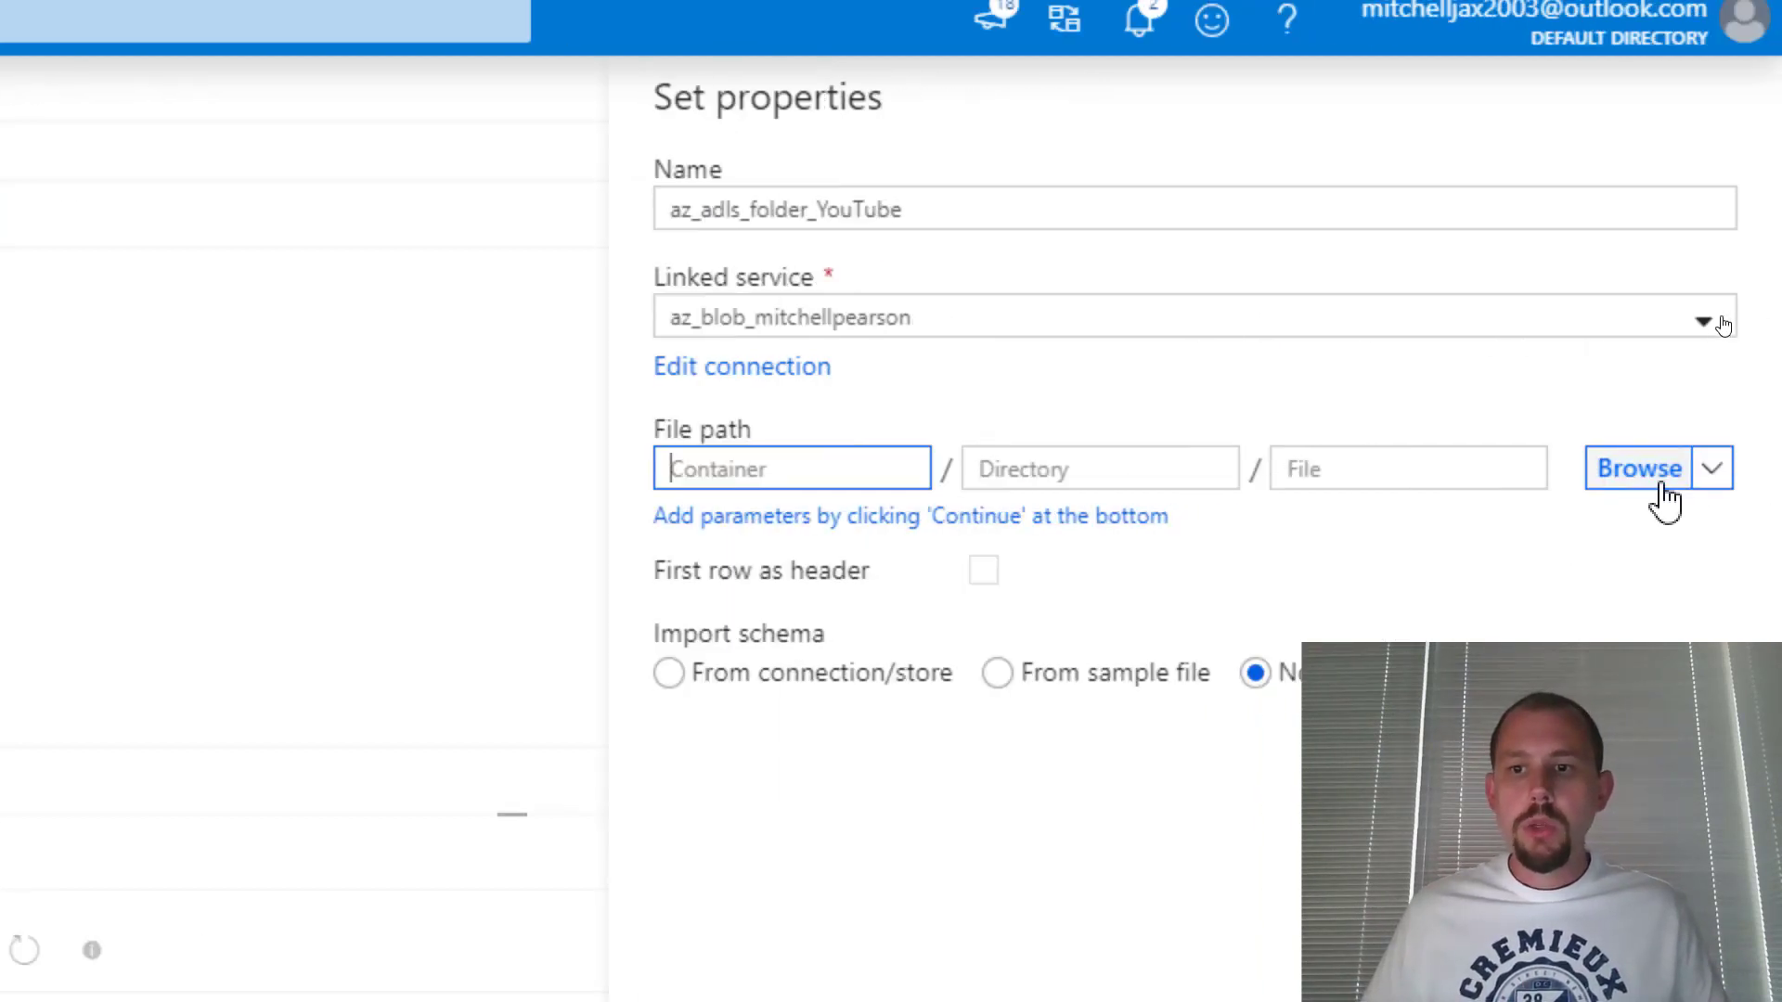
{"action": "left_click", "coordinate": [1656, 478]}
{"action": "left_click", "coordinate": [833, 316]}
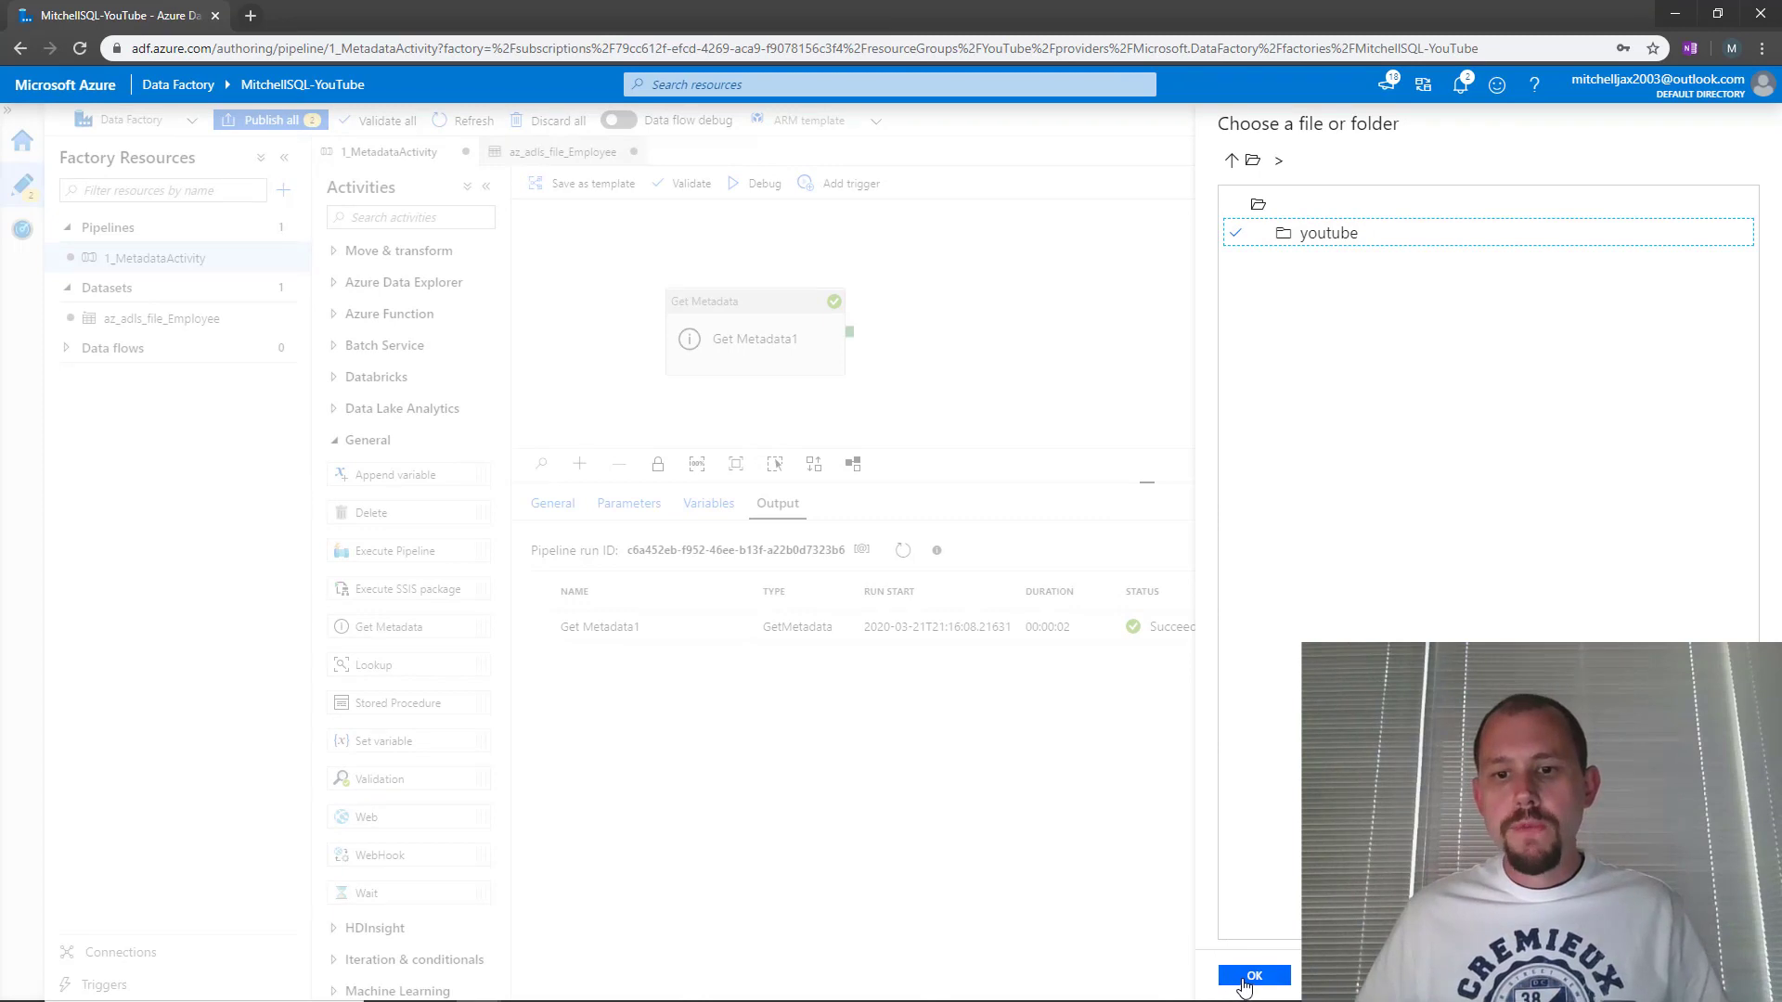
{"action": "left_click", "coordinate": [1254, 976]}
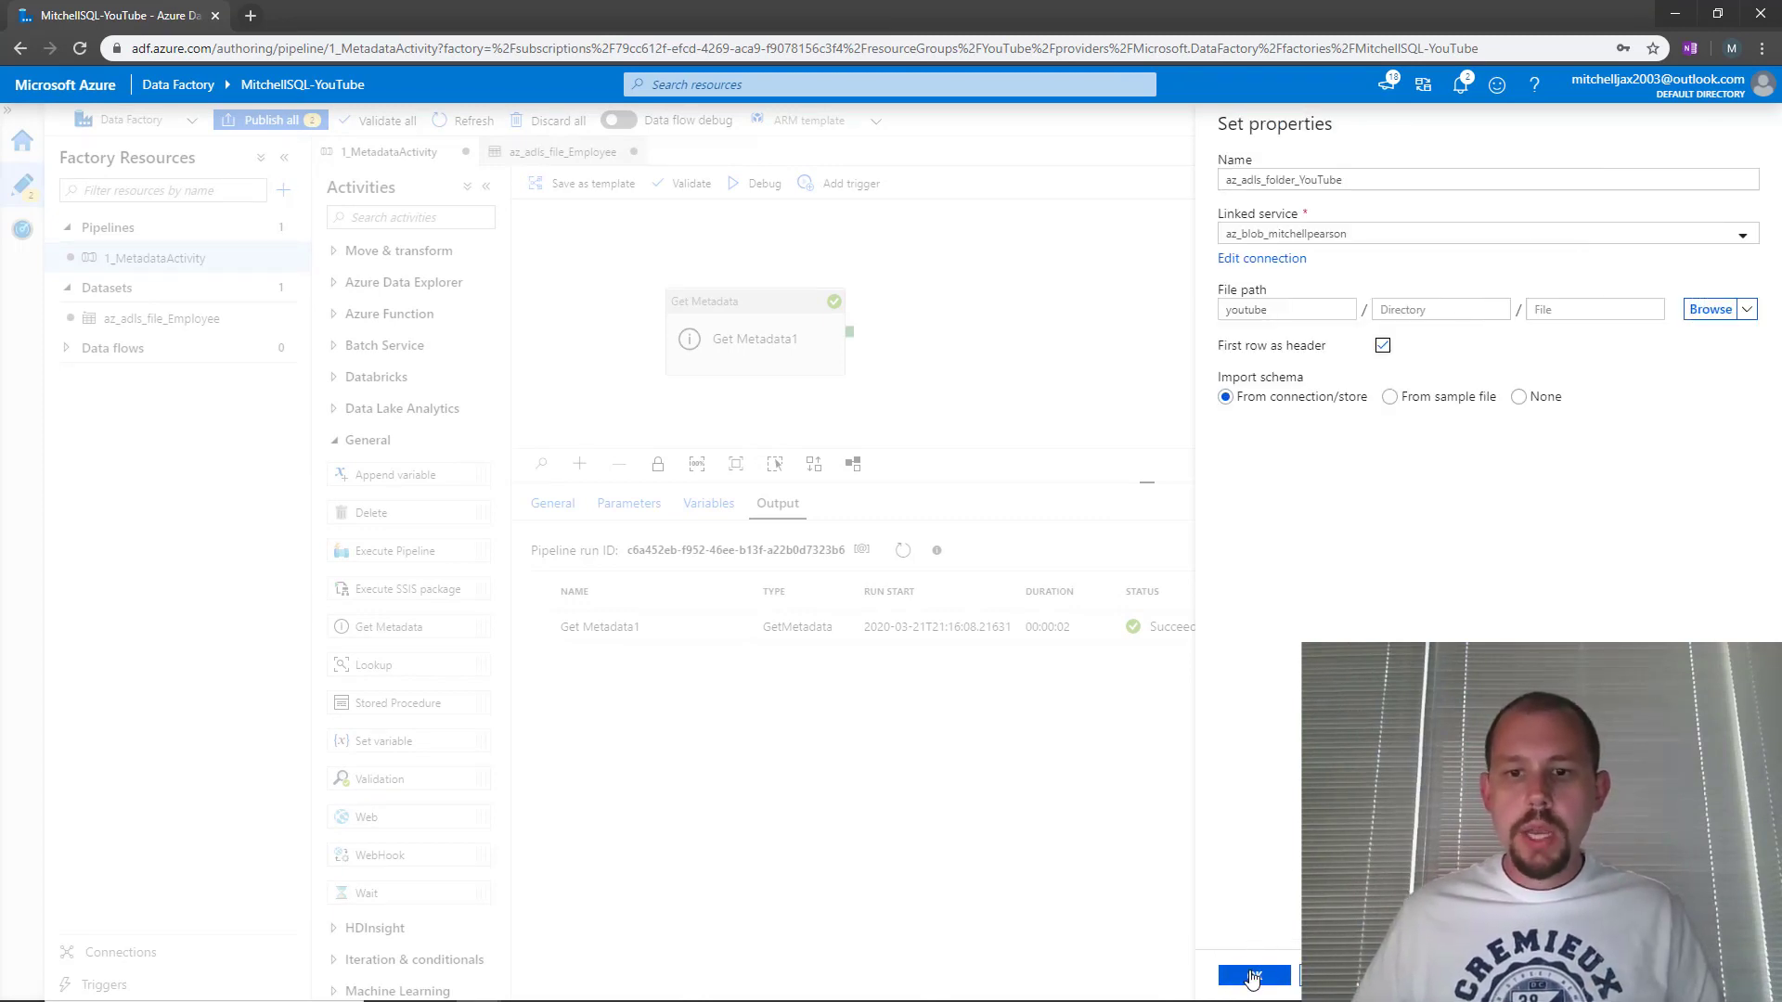
{"action": "left_click", "coordinate": [1253, 975]}
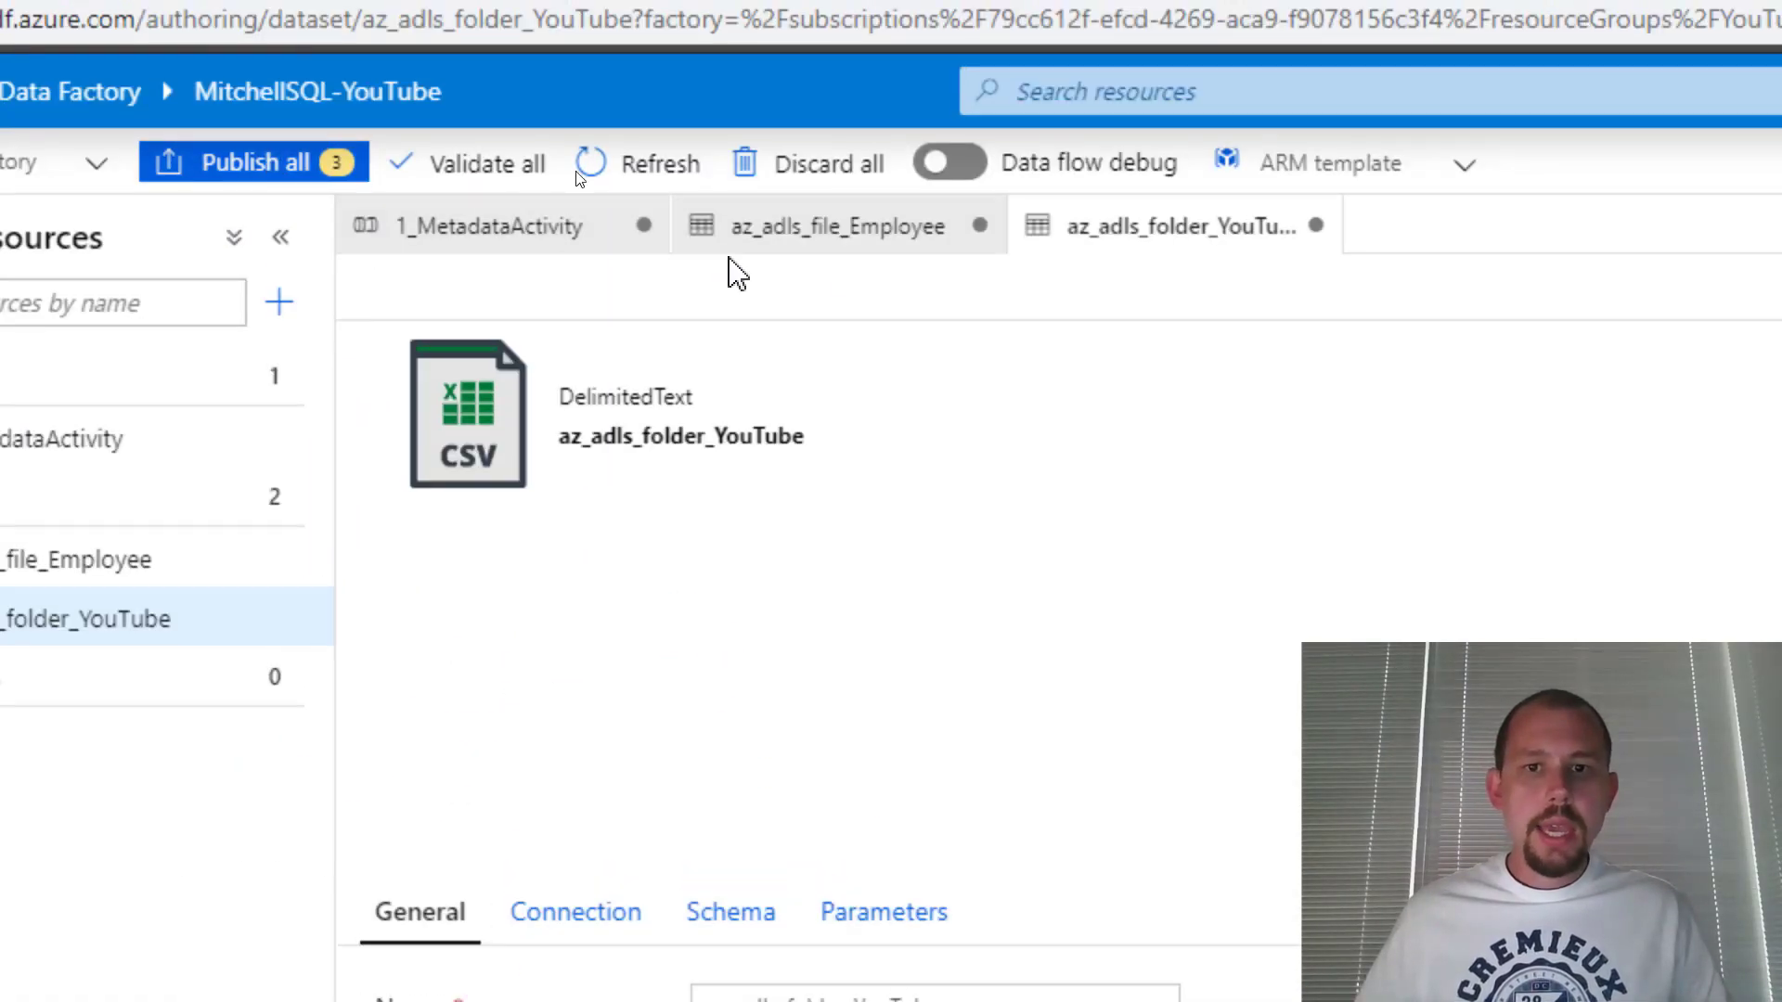
Return to the 1_MetadataActivity pipeline tab, leaving the new dataset open
{"action": "right_click", "coordinate": [1204, 251]}
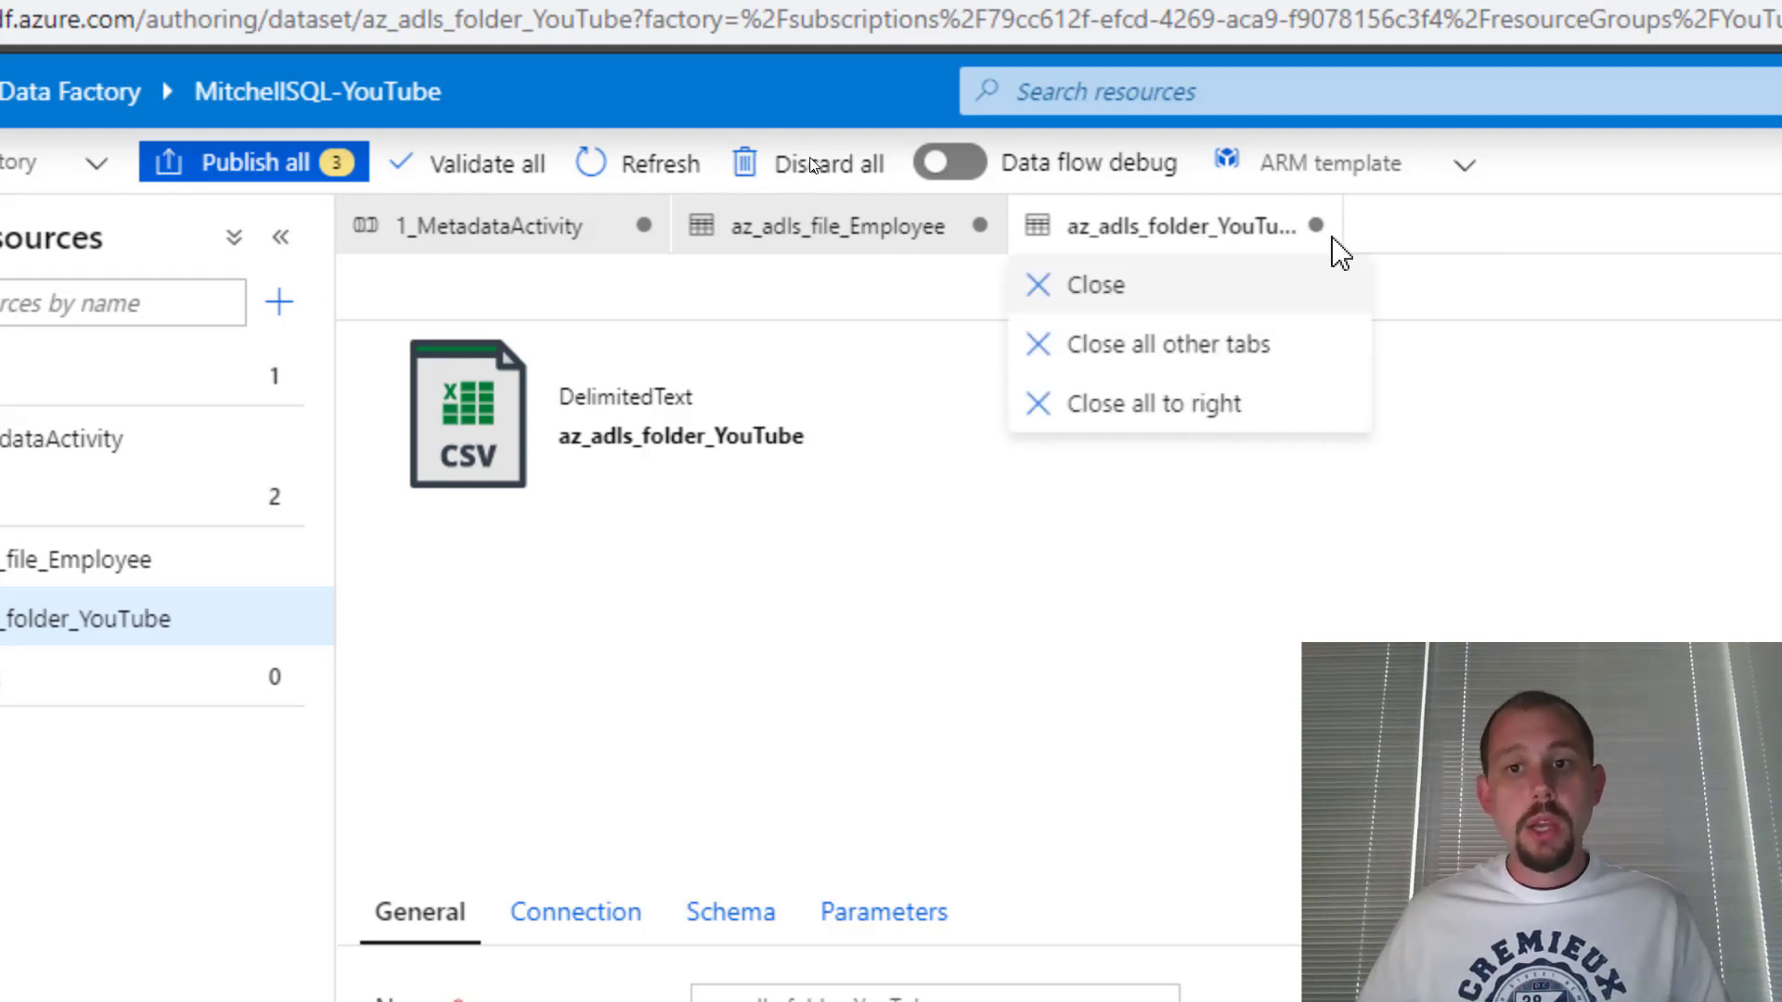
{"action": "left_click", "coordinate": [1151, 741]}
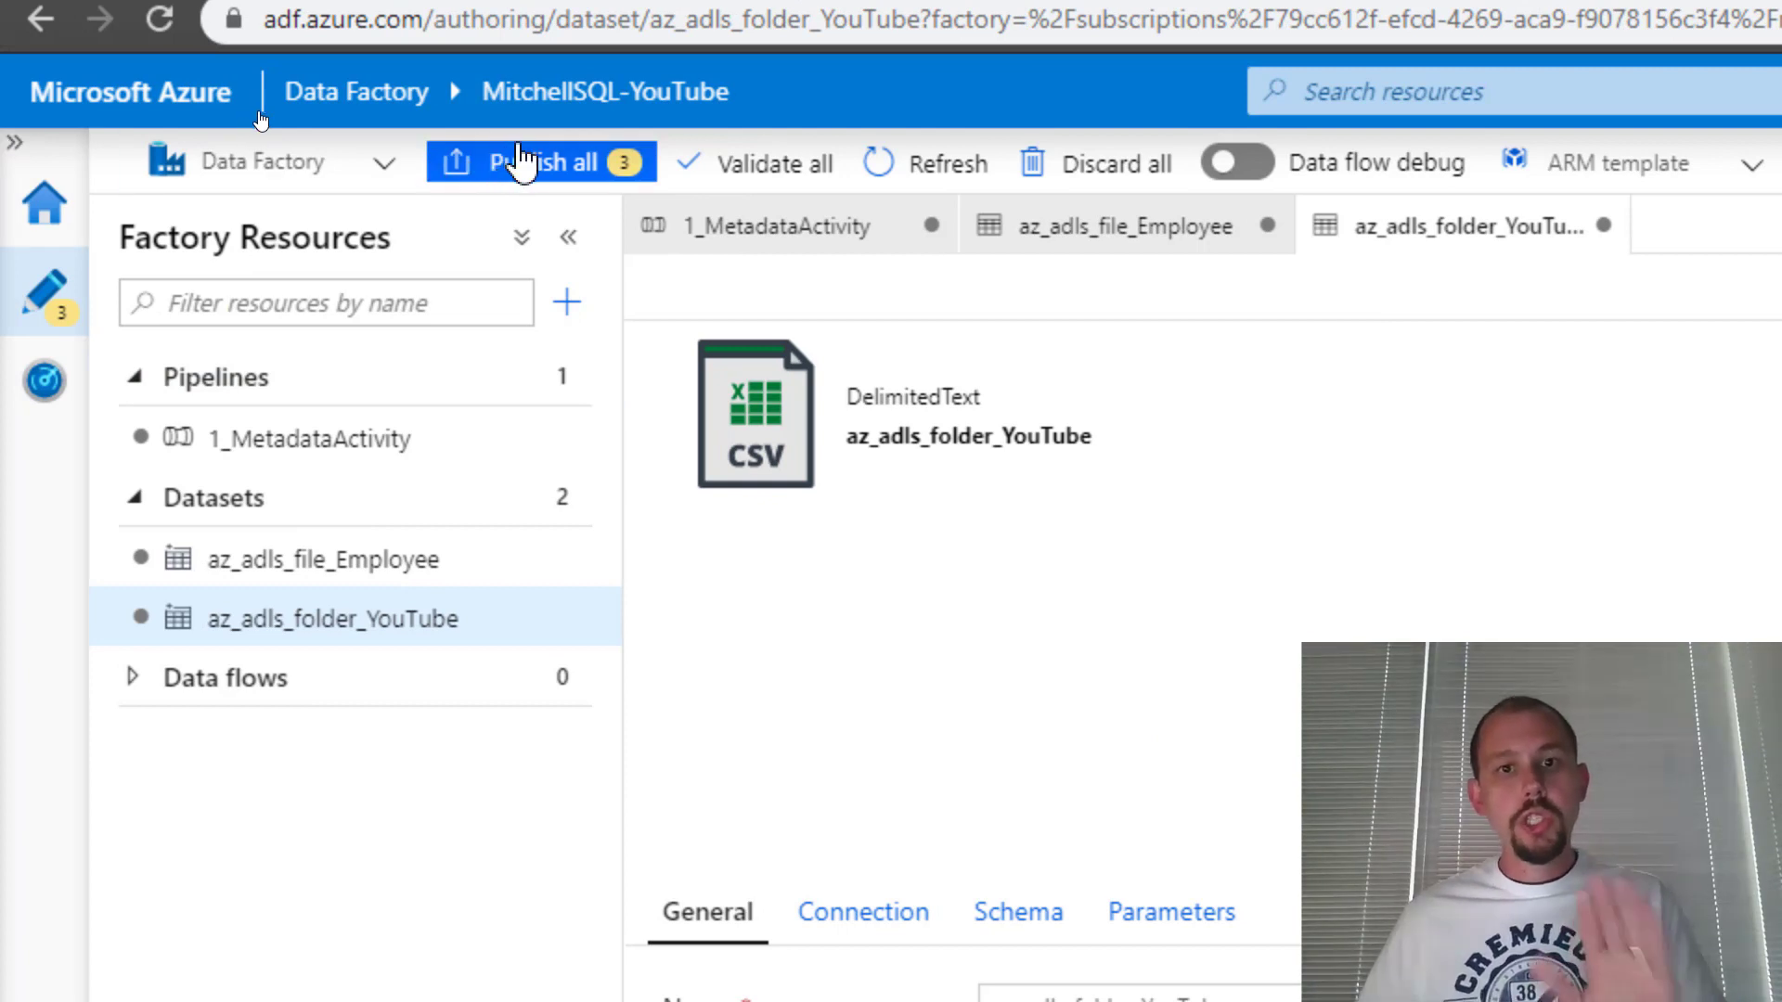
{"action": "left_click", "coordinate": [811, 234]}
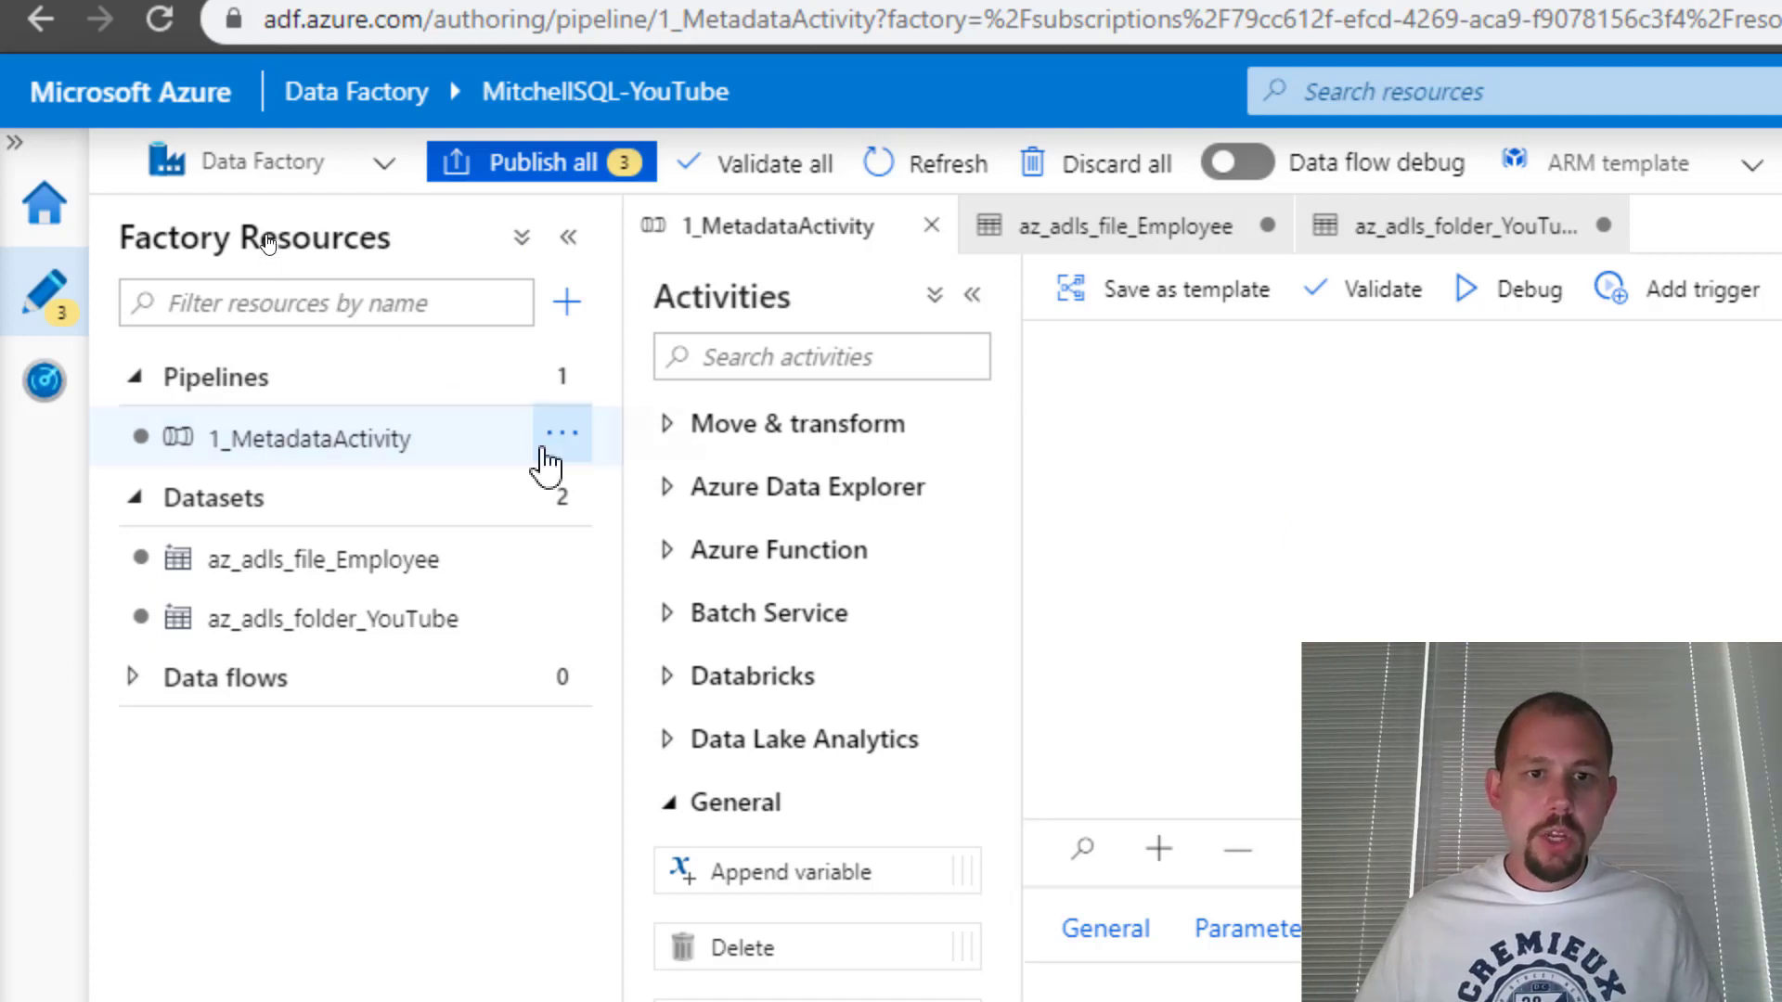
Create pipeline 2_MetadataActivity with a Get Metadata activity and show its Dataset settings
{"action": "left_click", "coordinate": [561, 376]}
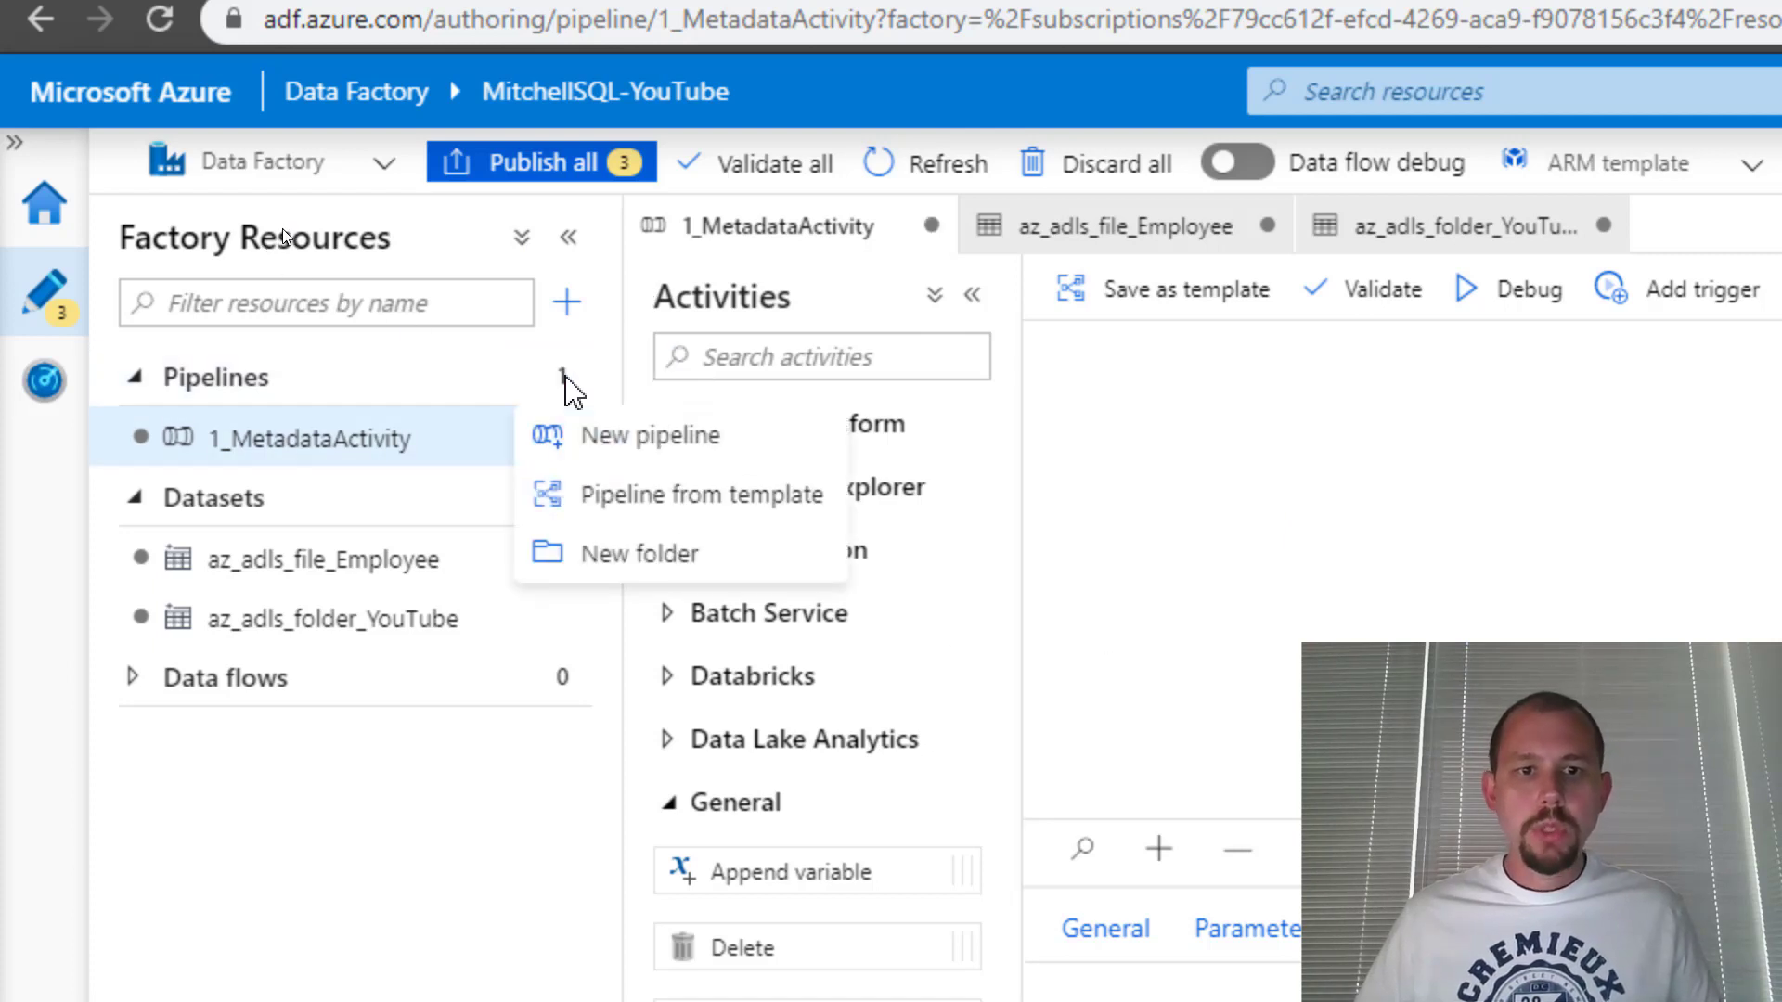
{"action": "left_click", "coordinate": [600, 455]}
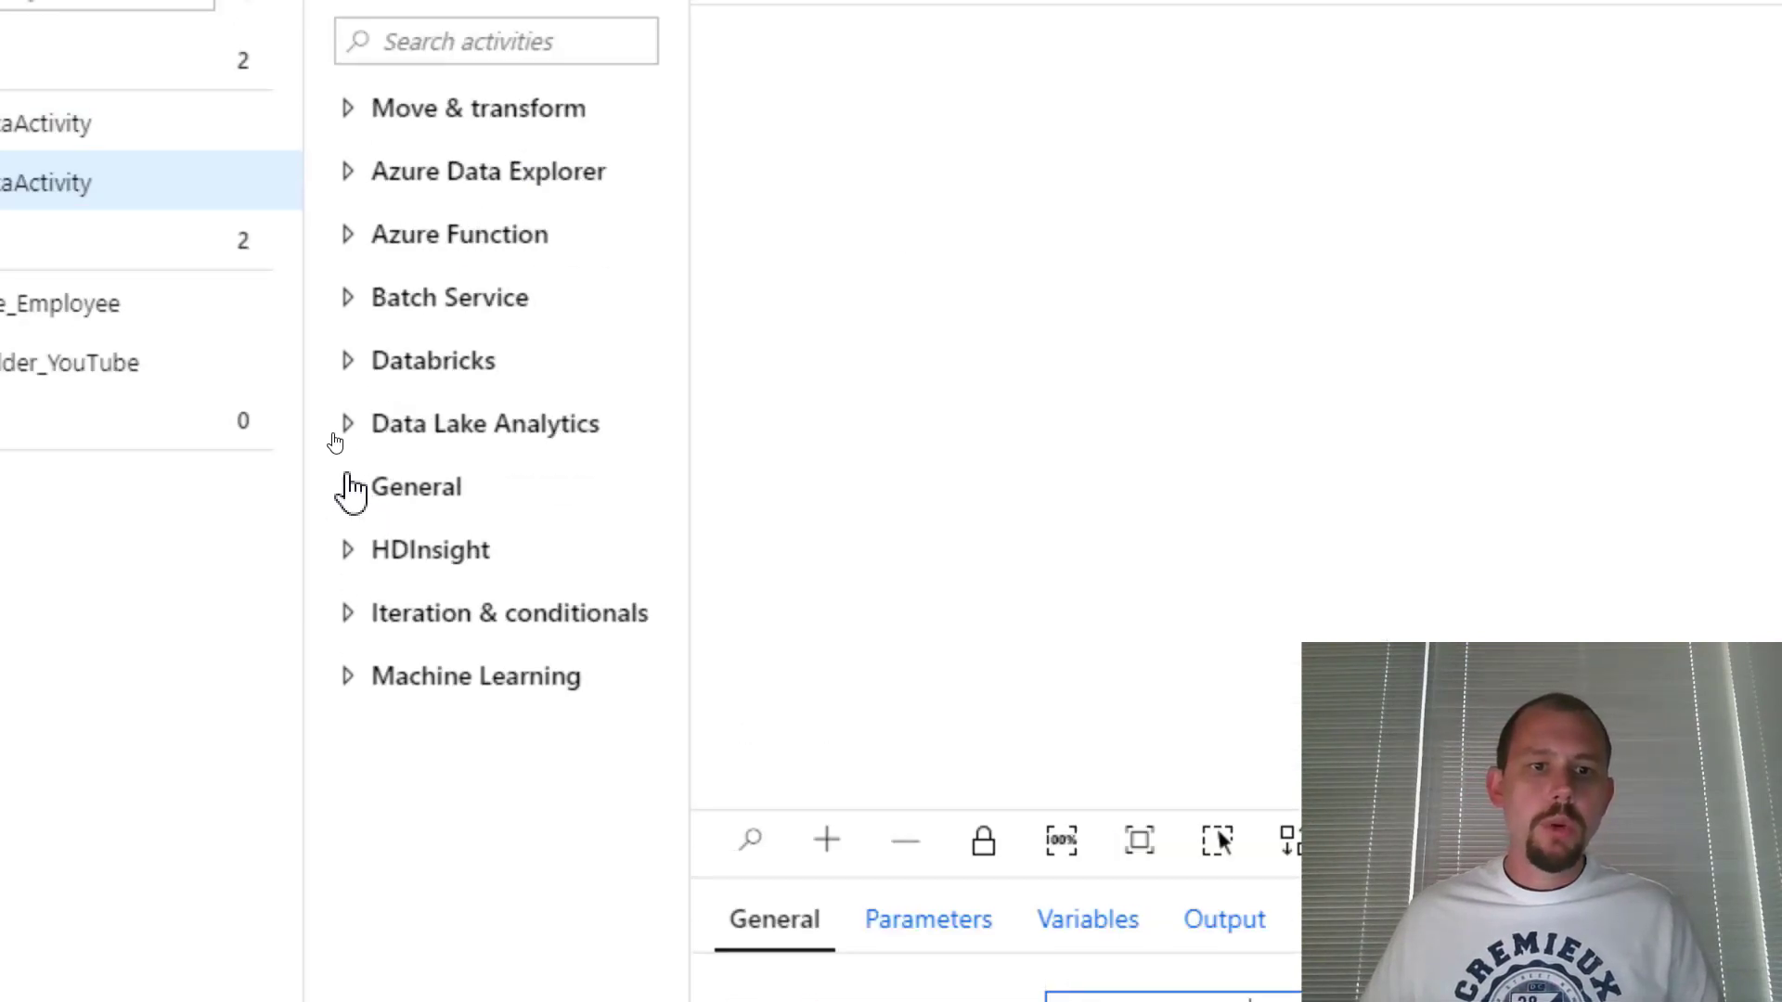
{"action": "left_click", "coordinate": [353, 487]}
{"action": "scroll", "coordinate": [436, 761], "scroll_direction": "down", "scroll_amount": 1}
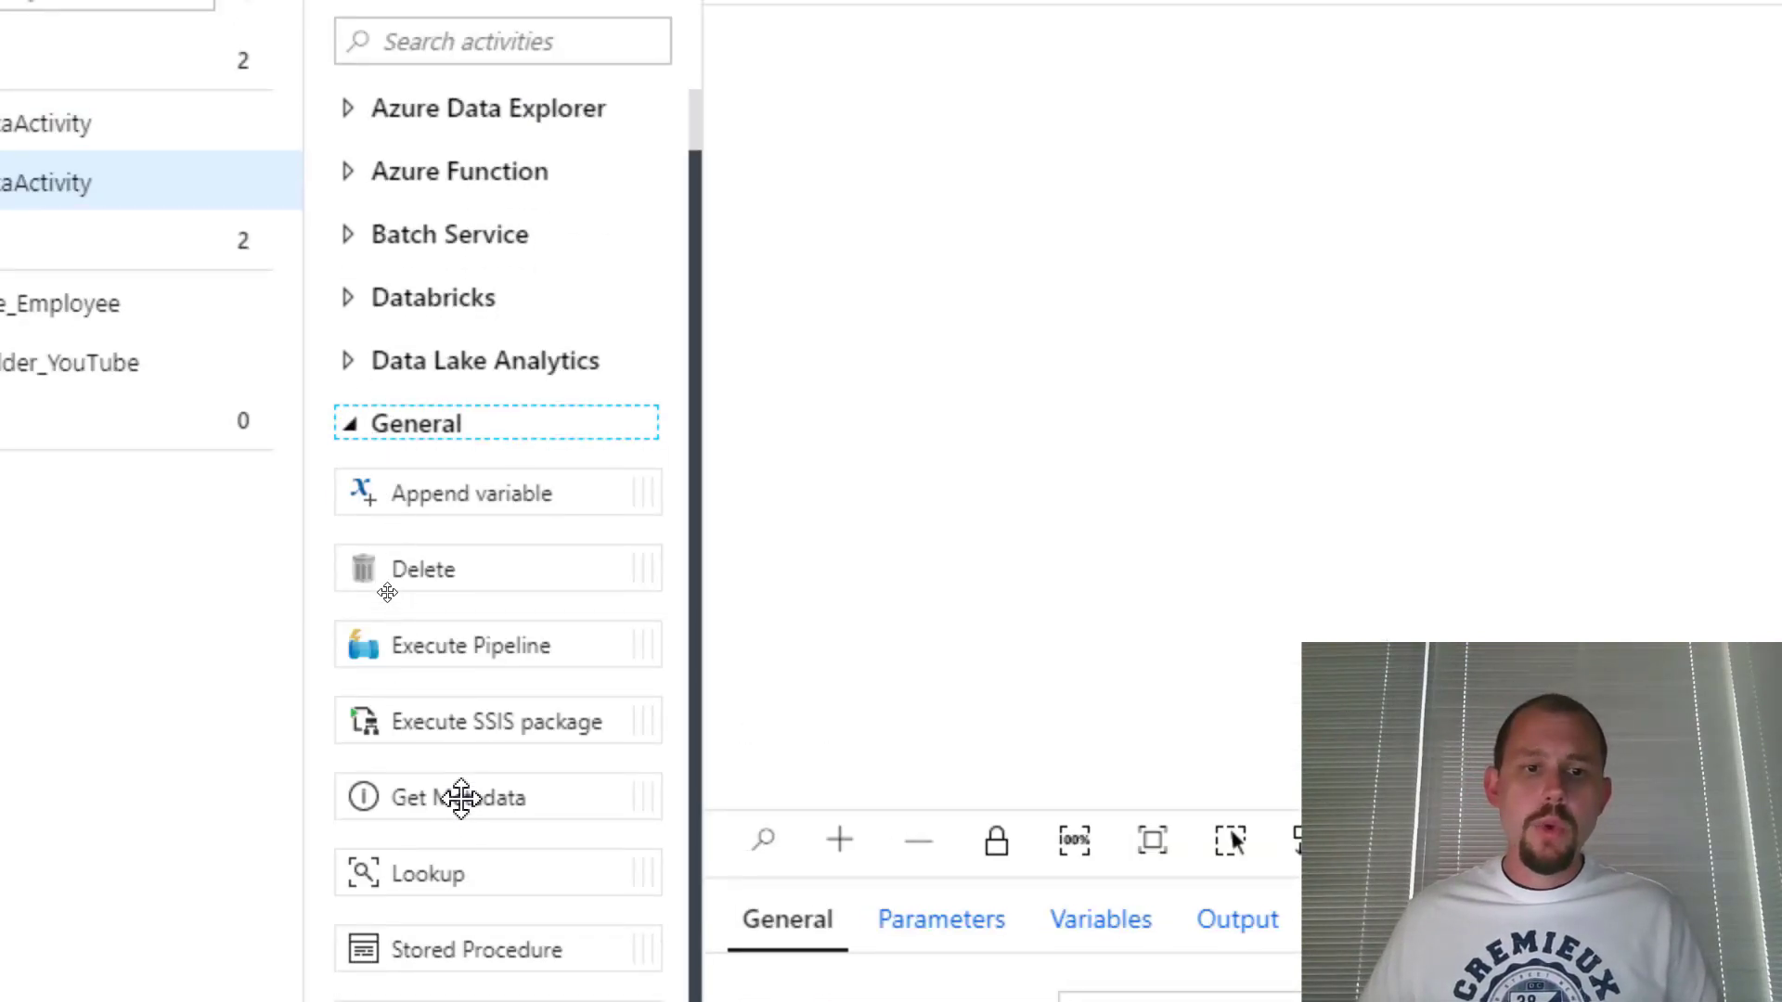
{"action": "left_click_drag", "start_coordinate": [465, 798], "coordinate": [1197, 276]}
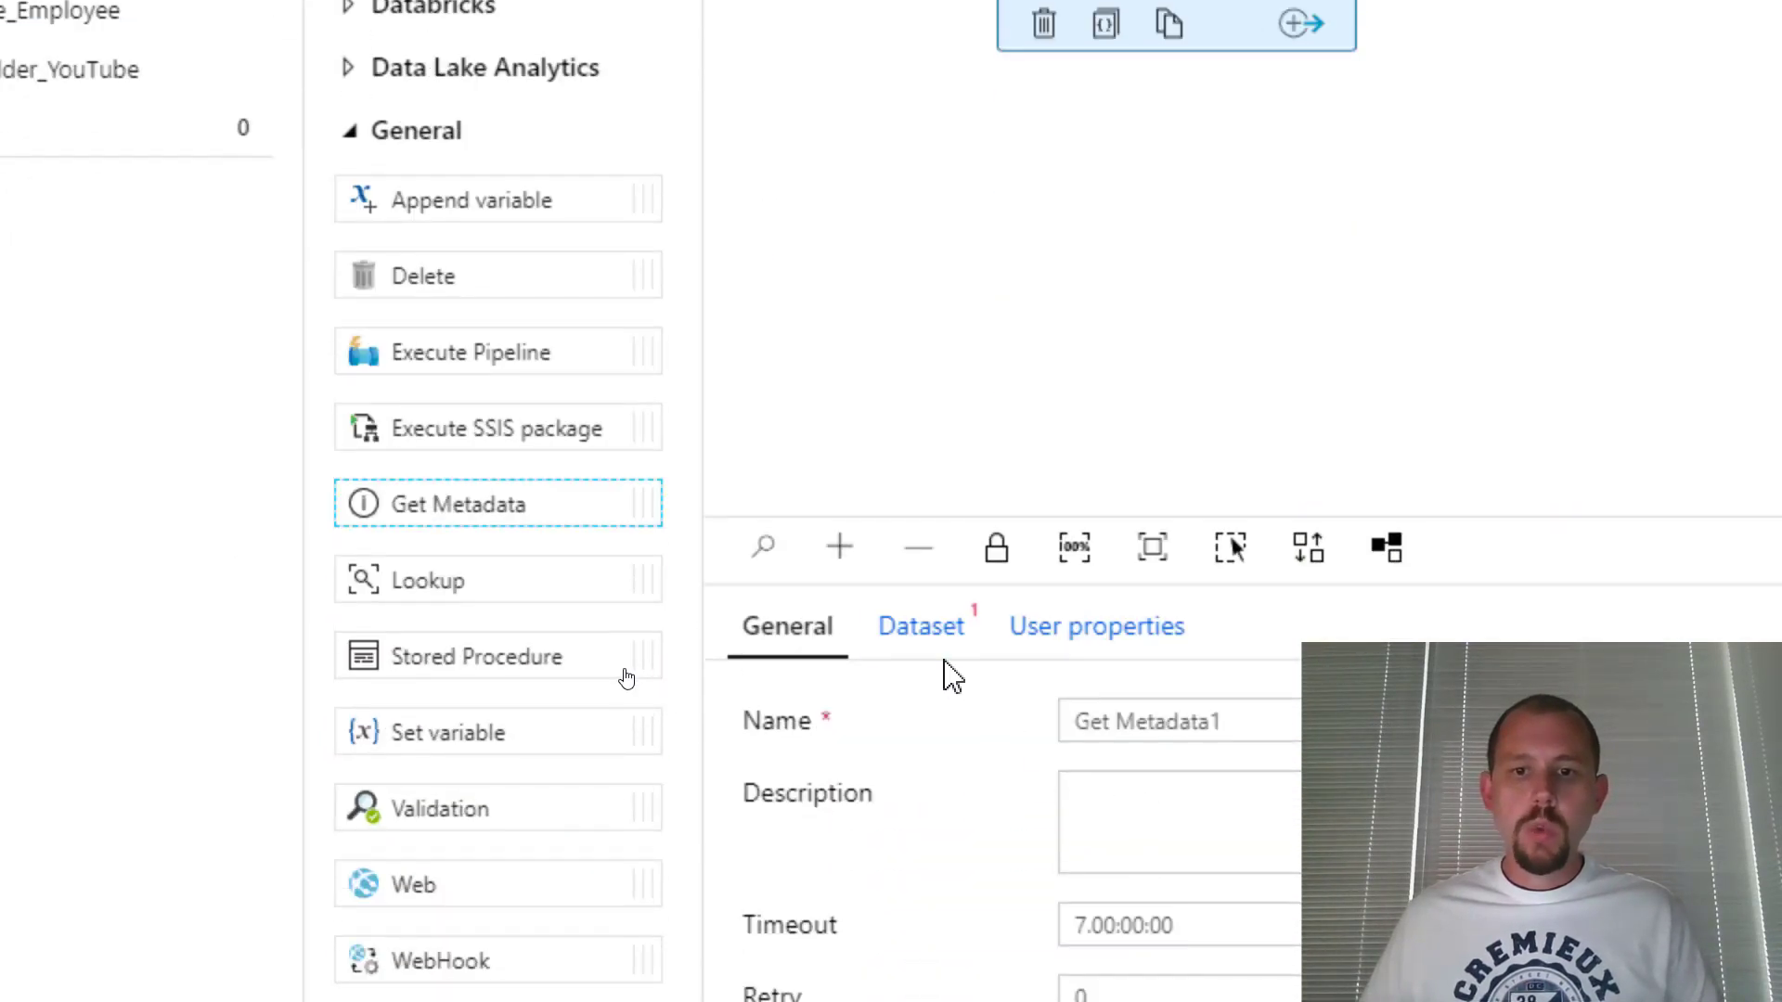
{"action": "left_click", "coordinate": [919, 634]}
Use az_adls_folder_YouTube as Get Metadata1's dataset and add empty field-list argument rows
{"action": "left_click", "coordinate": [1152, 720]}
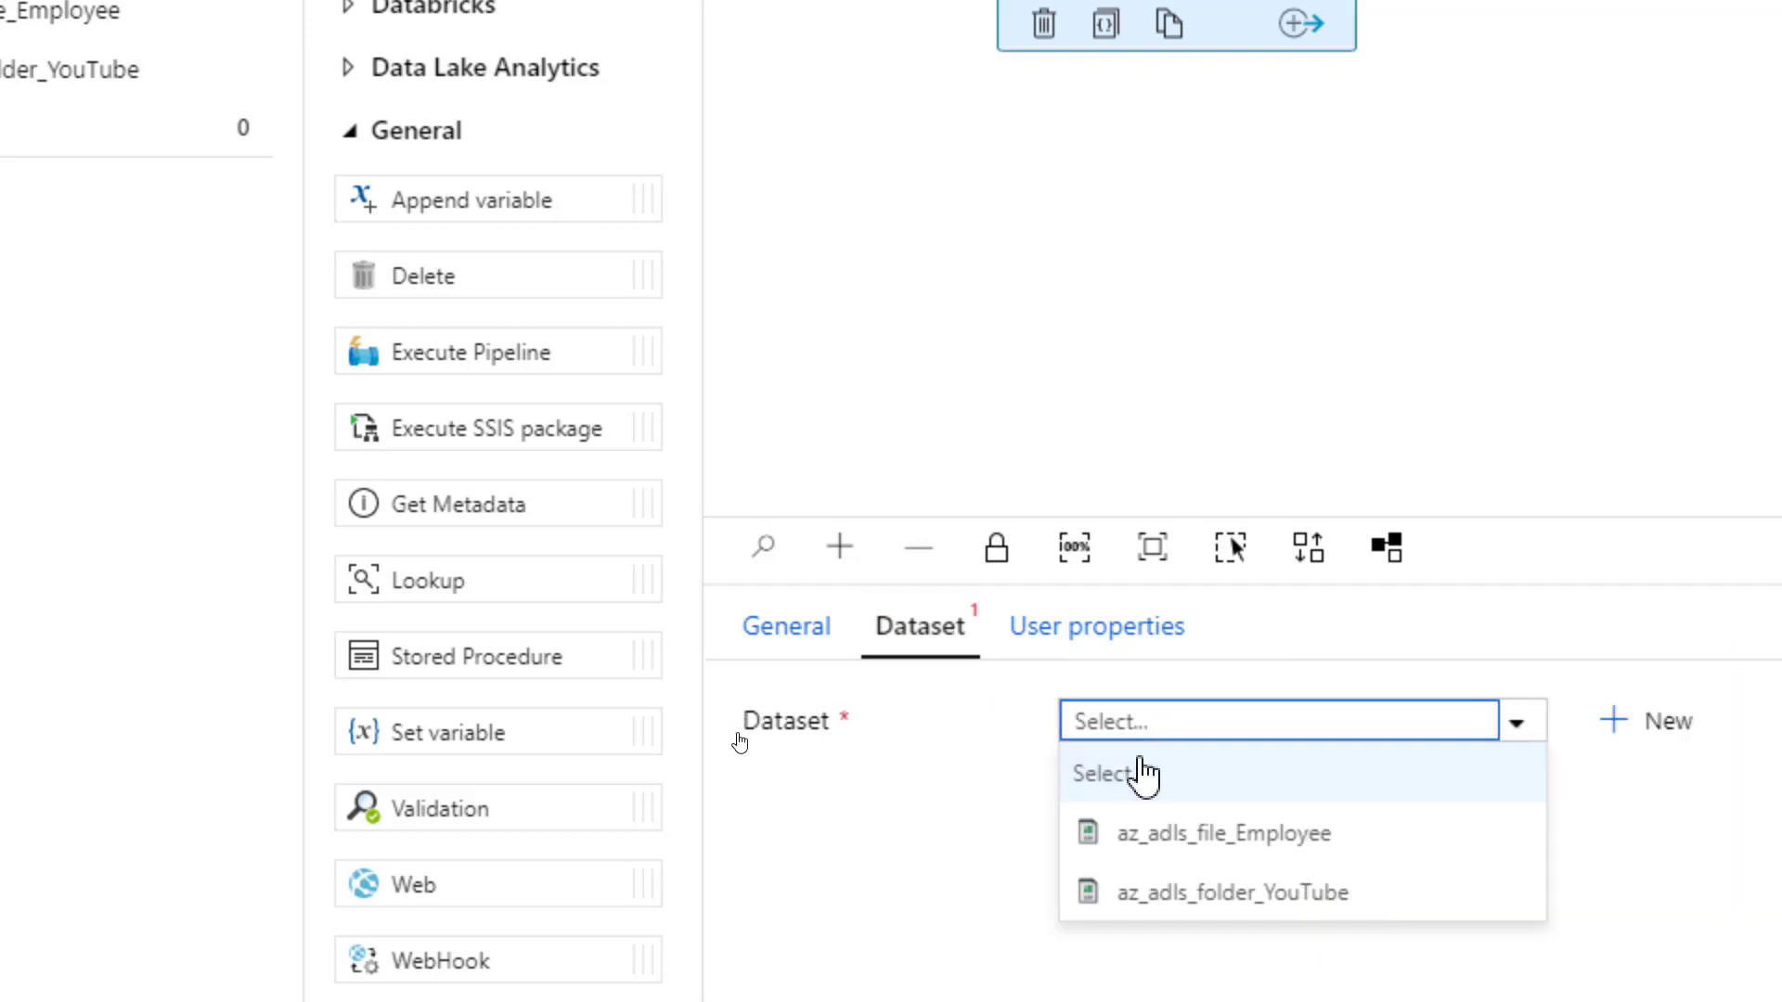
{"action": "left_click", "coordinate": [1203, 891]}
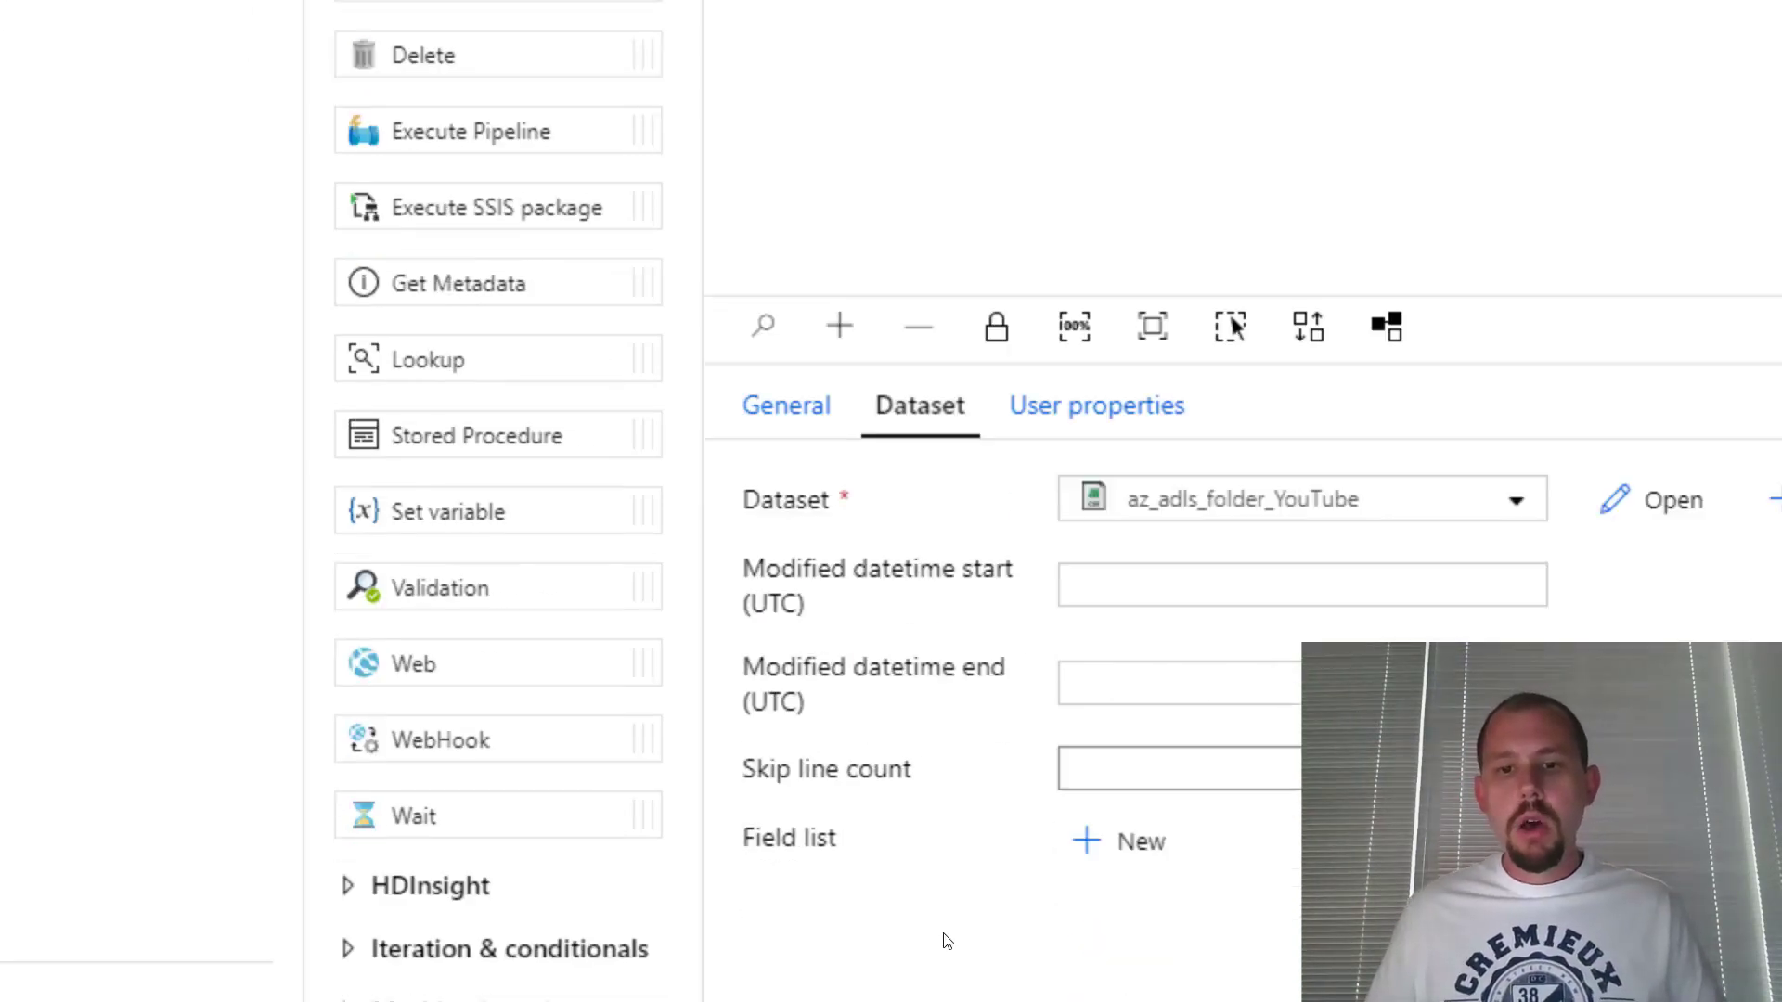
{"action": "left_click", "coordinate": [1038, 759]}
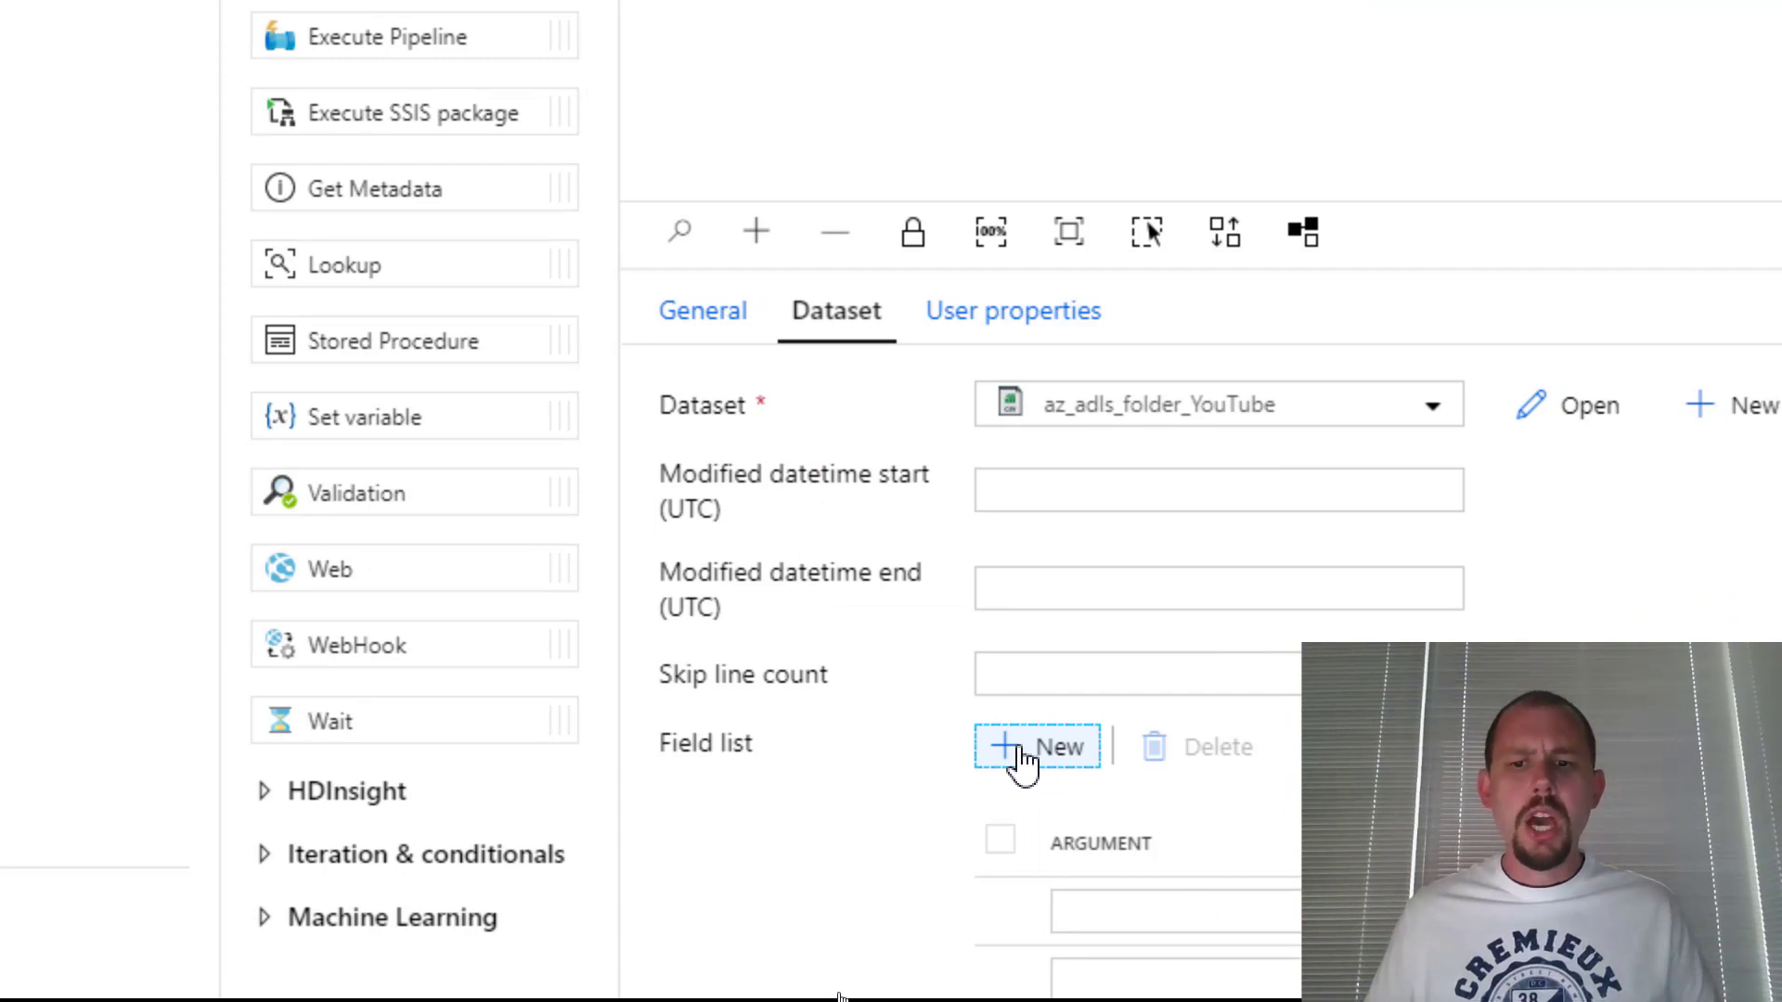
Choose Child Items, Exists, Item name and Last modified as the four field-list arguments
{"action": "scroll", "coordinate": [991, 937], "scroll_direction": "down", "scroll_amount": 5}
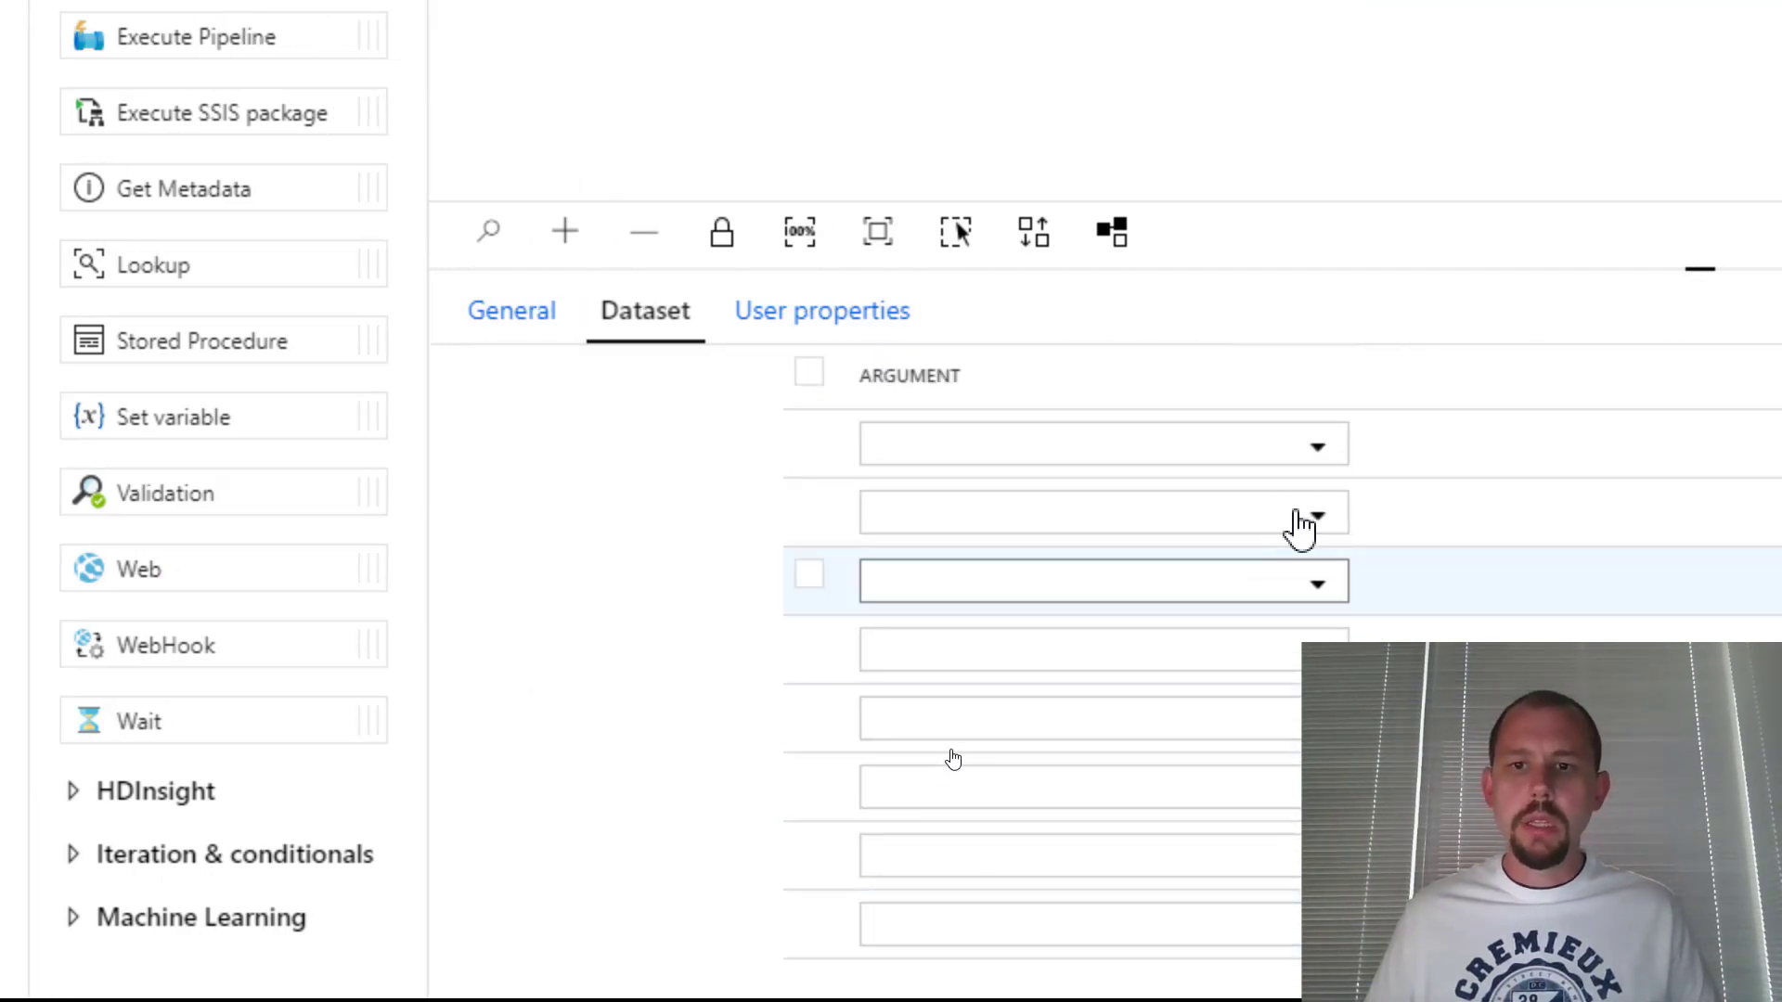
{"action": "left_click", "coordinate": [1318, 448]}
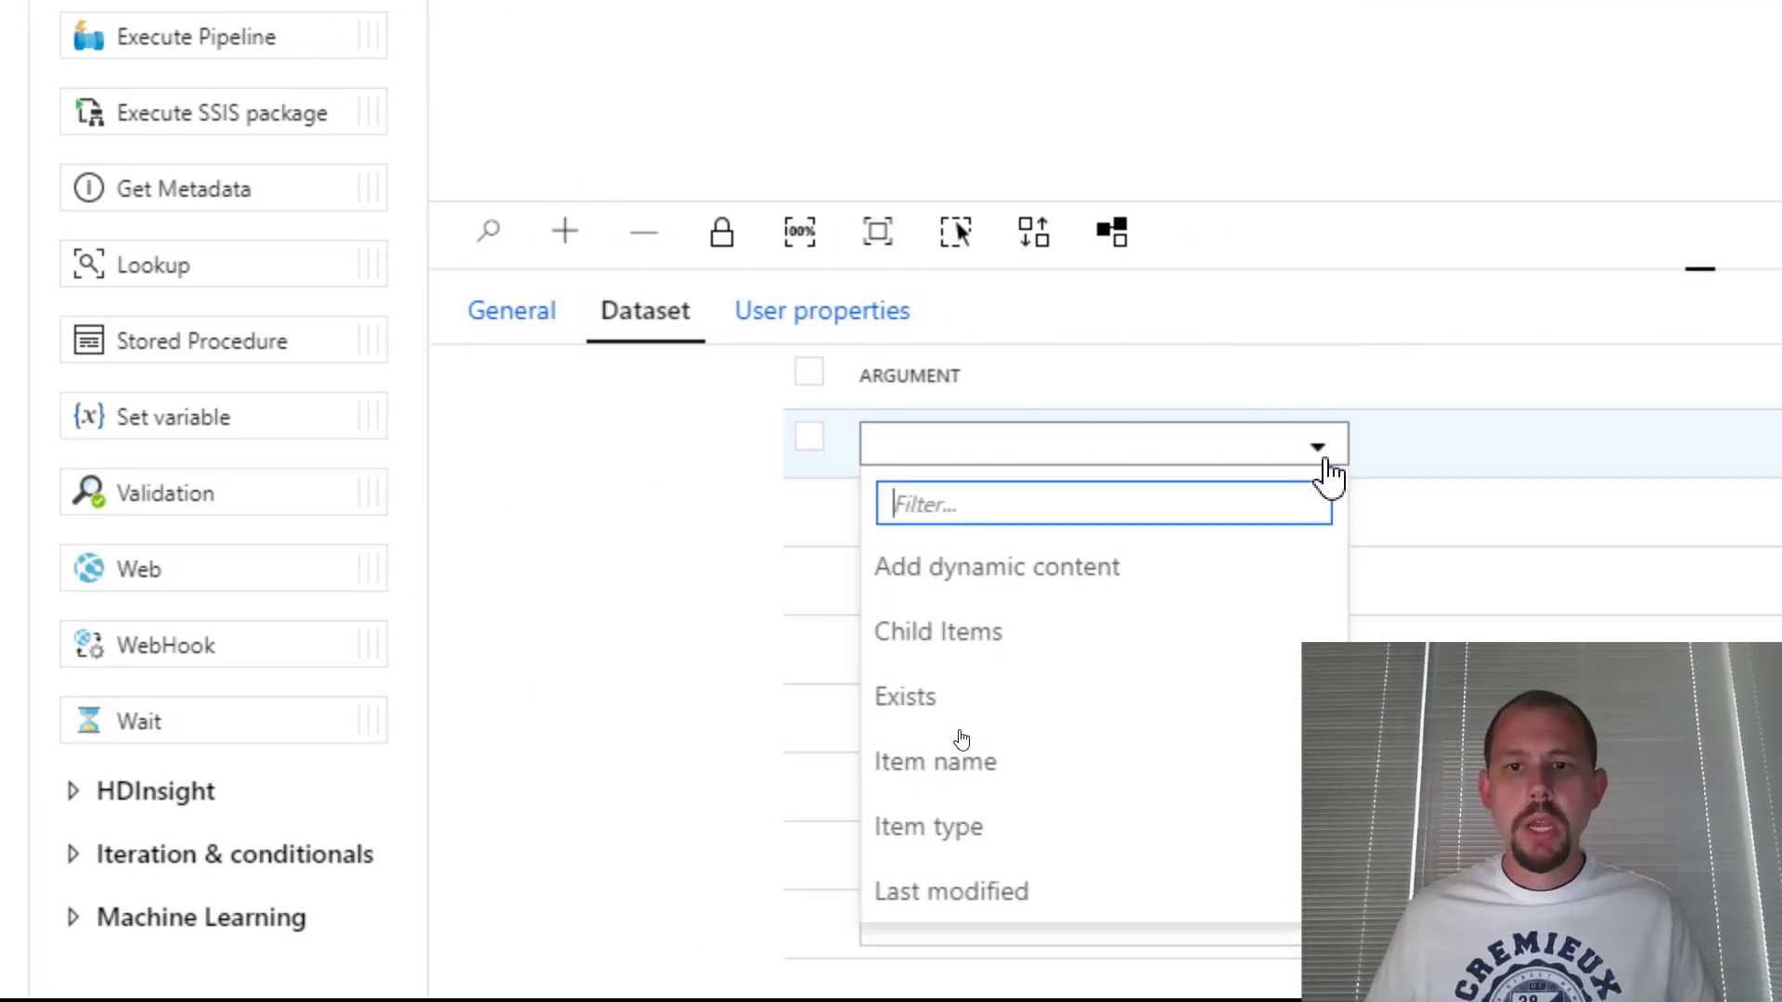
{"action": "right_click", "coordinate": [953, 647]}
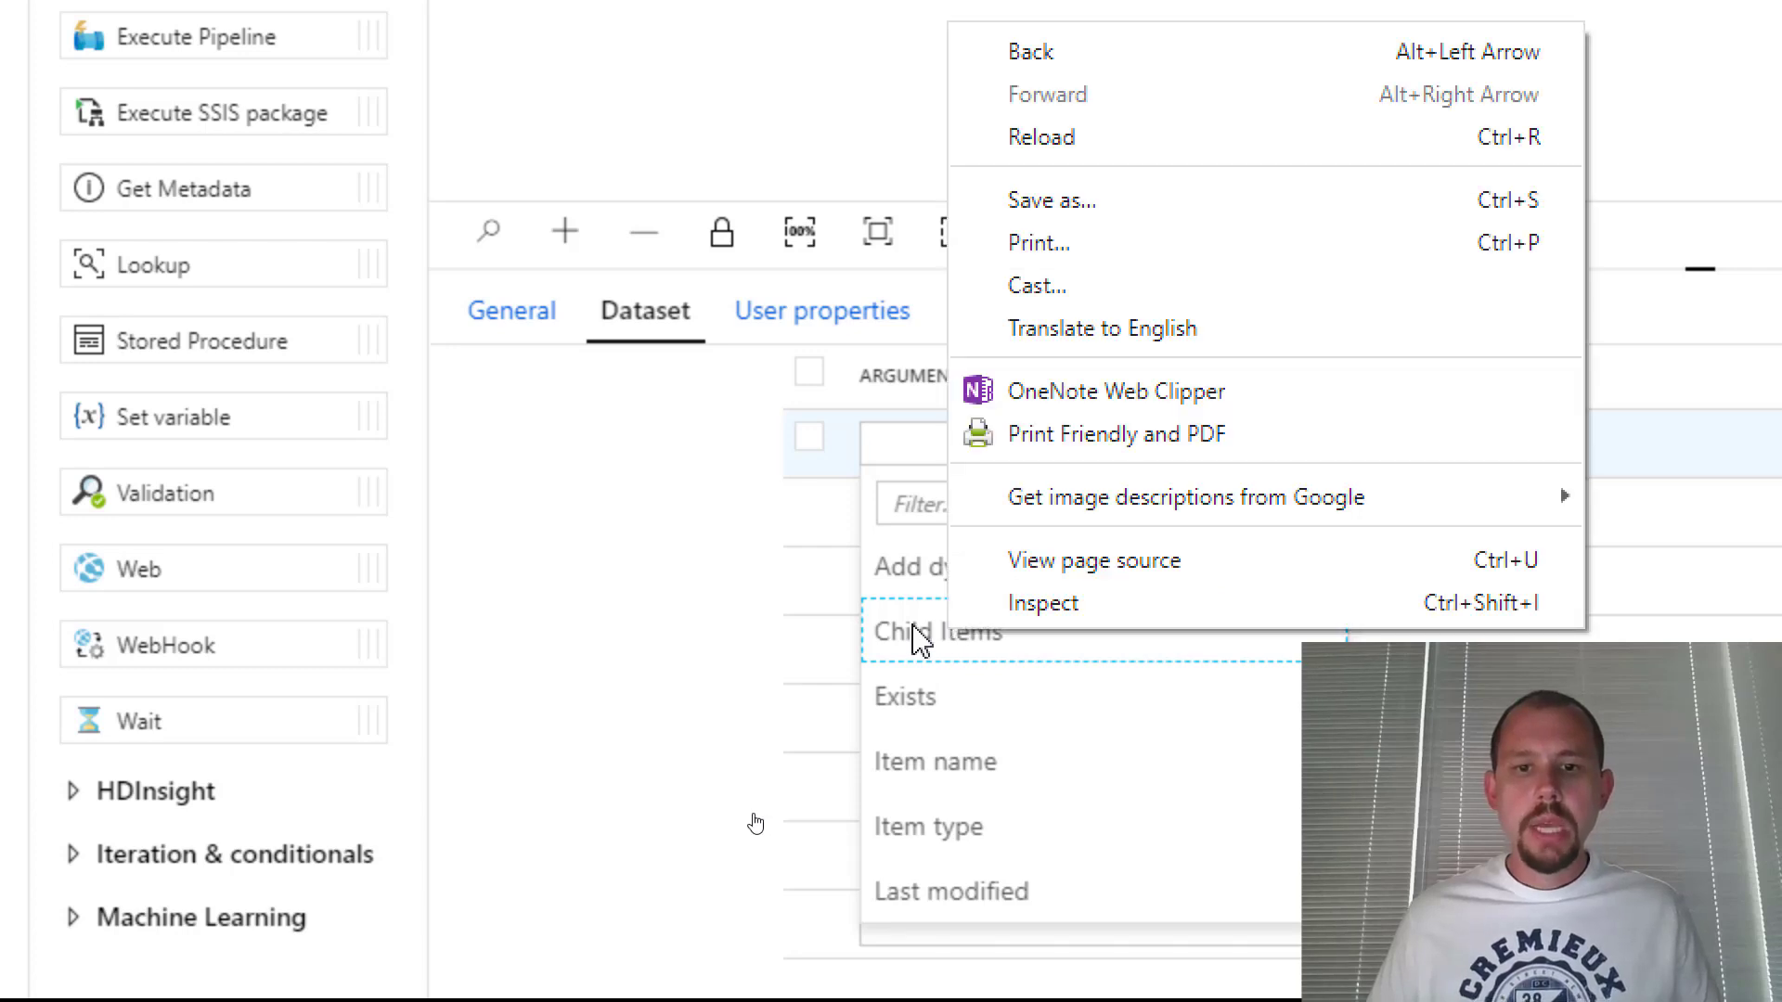
{"action": "left_click", "coordinate": [921, 639]}
{"action": "left_click", "coordinate": [1155, 520]}
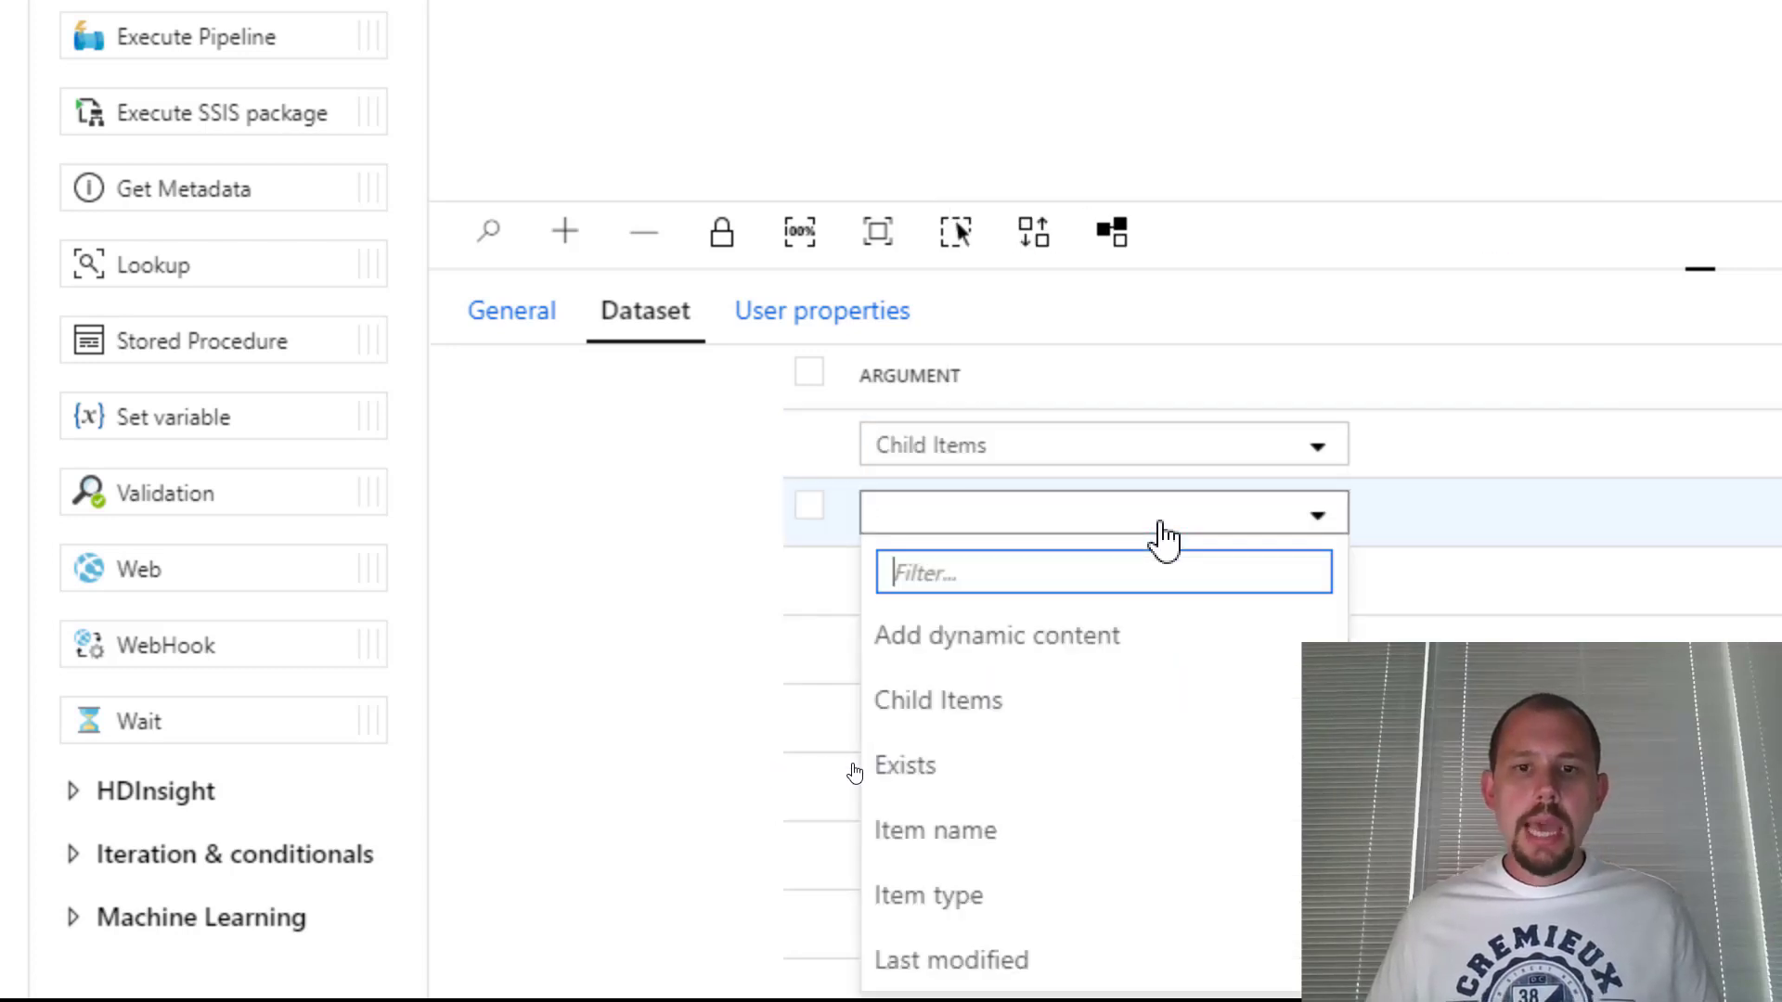
{"action": "left_click", "coordinate": [925, 771]}
{"action": "left_click", "coordinate": [889, 586]}
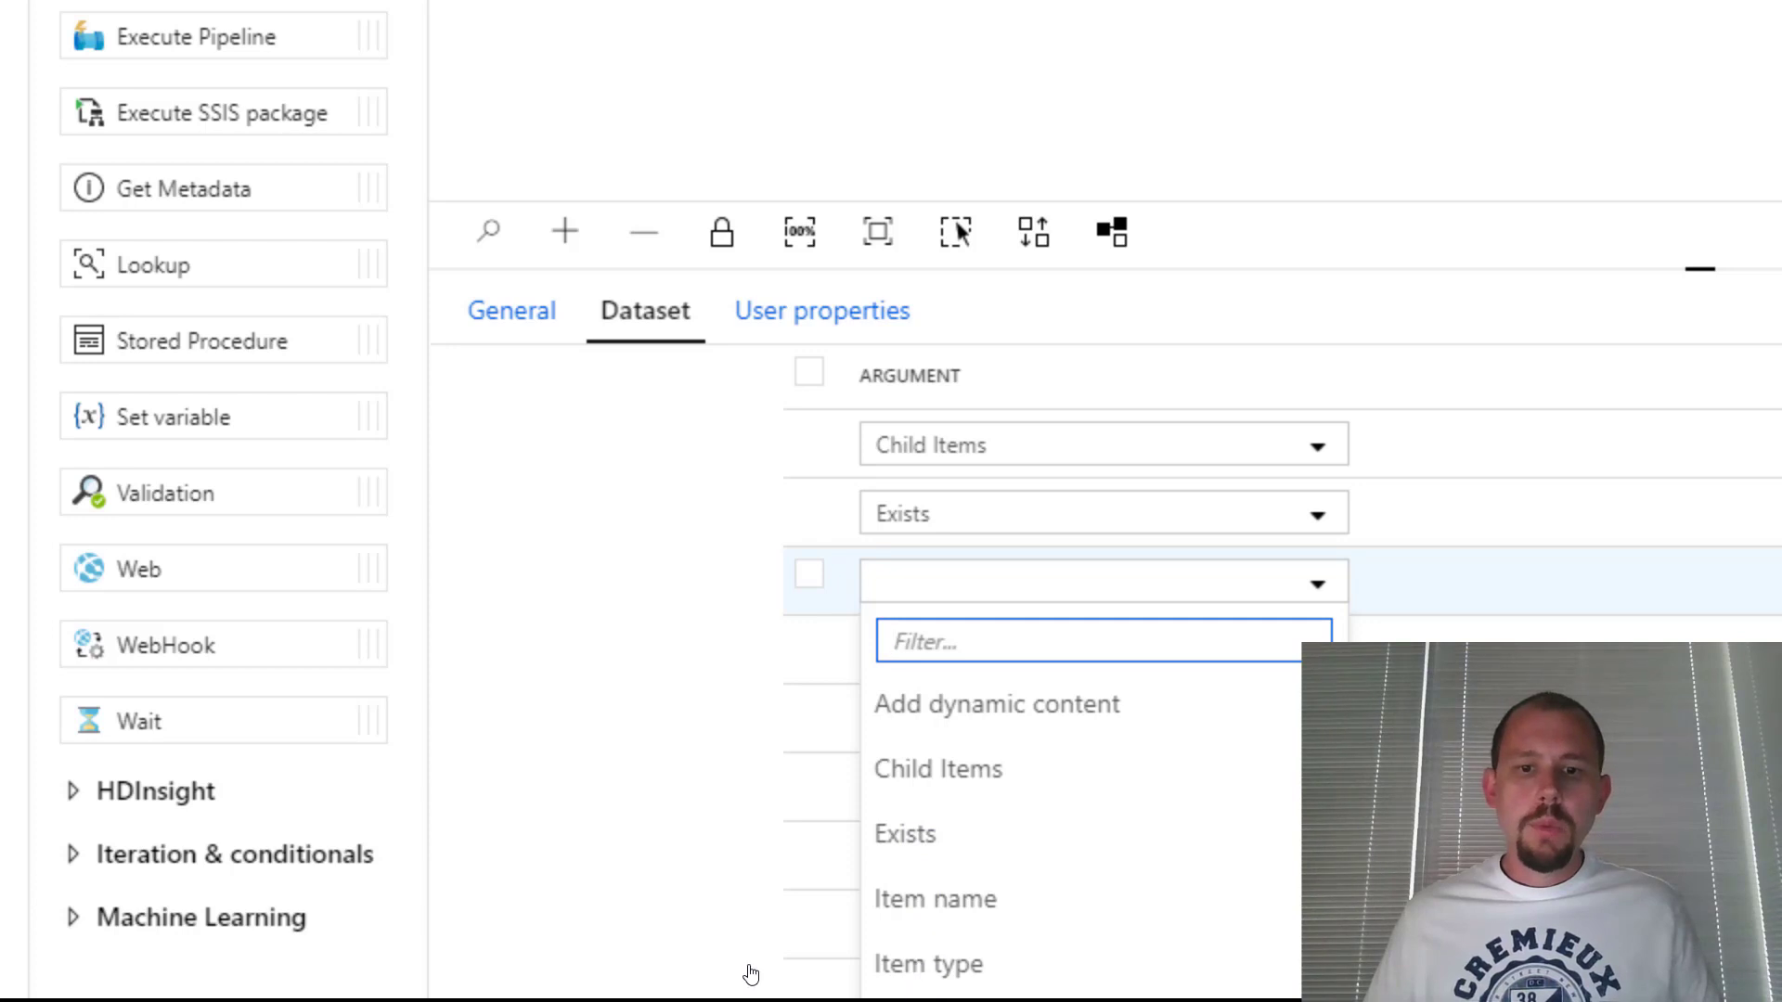
{"action": "left_click", "coordinate": [907, 908]}
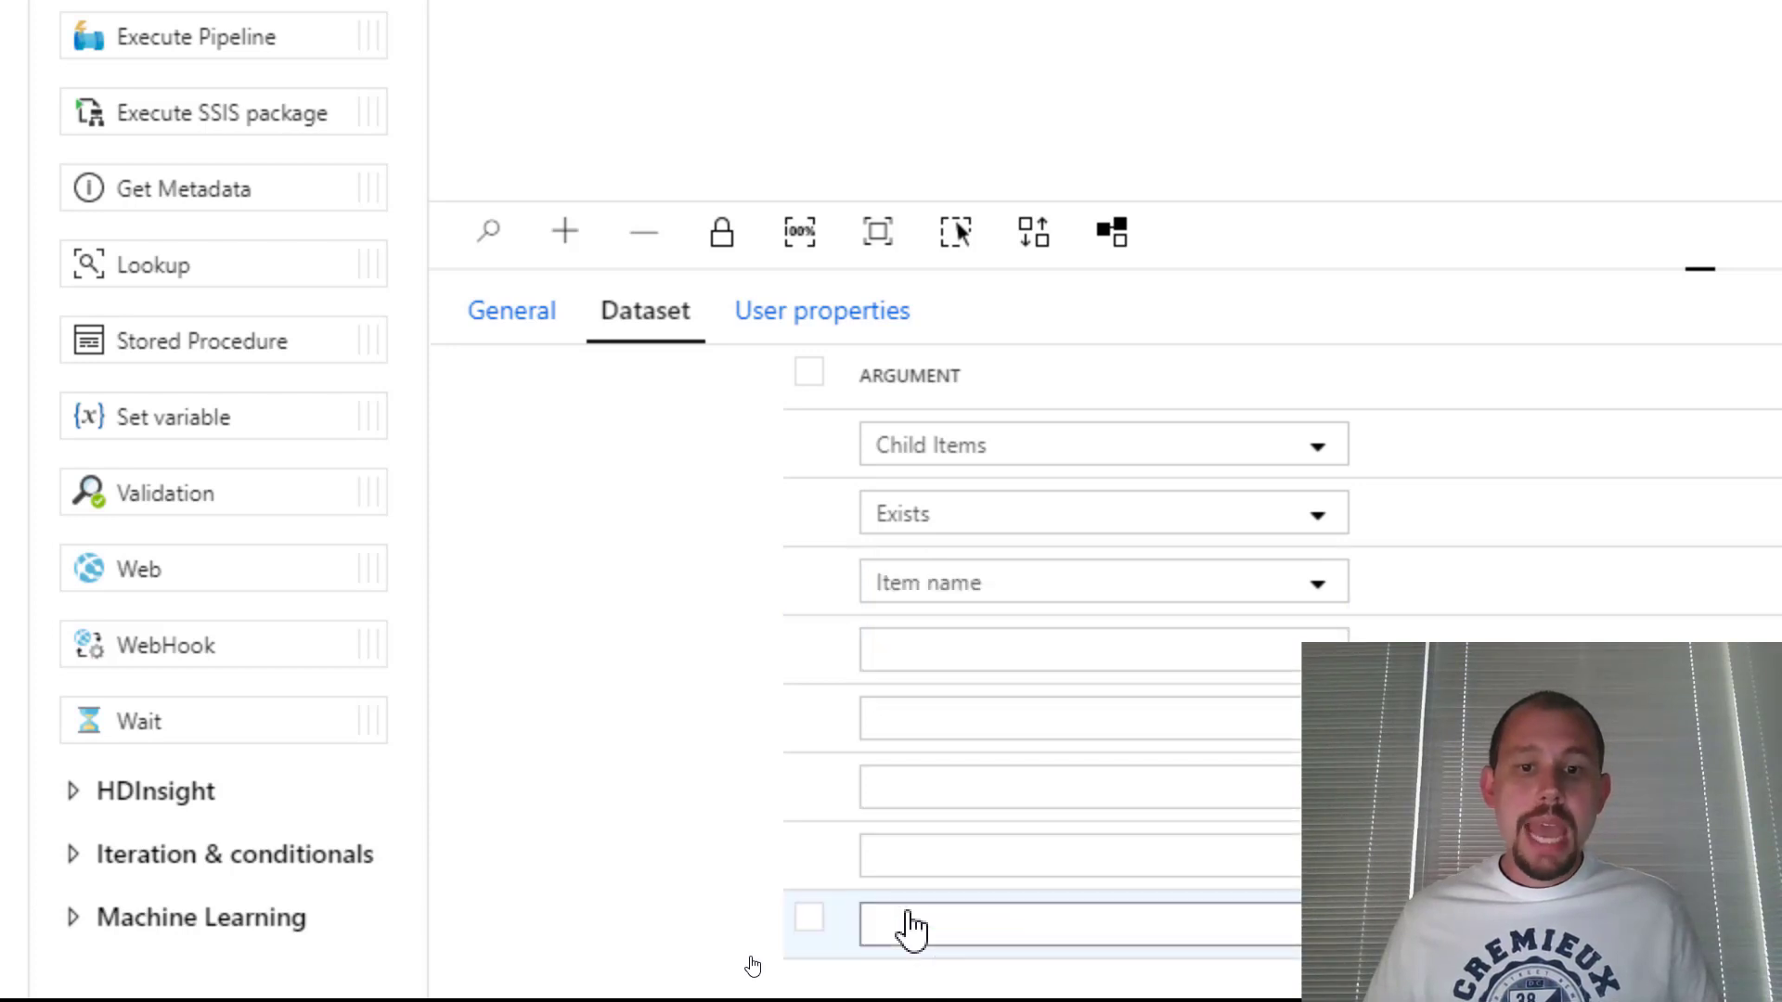
{"action": "left_click", "coordinate": [947, 661]}
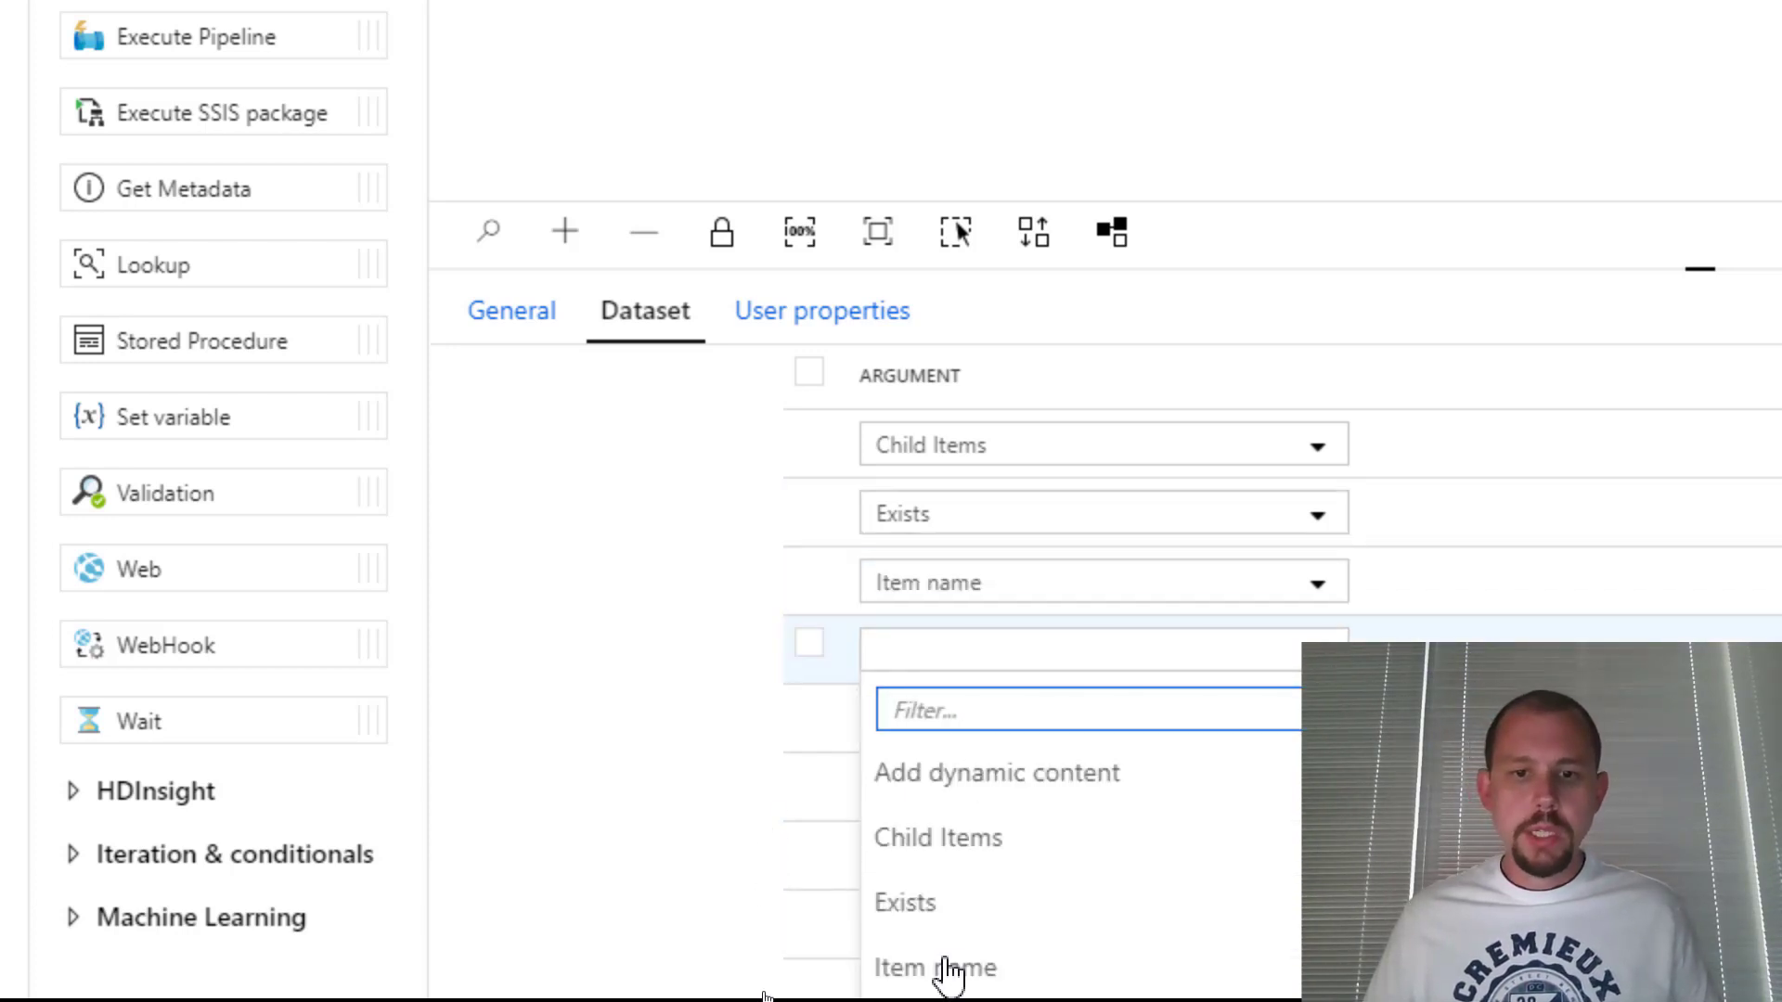
{"action": "scroll", "coordinate": [919, 982], "scroll_direction": "down", "scroll_amount": 2}
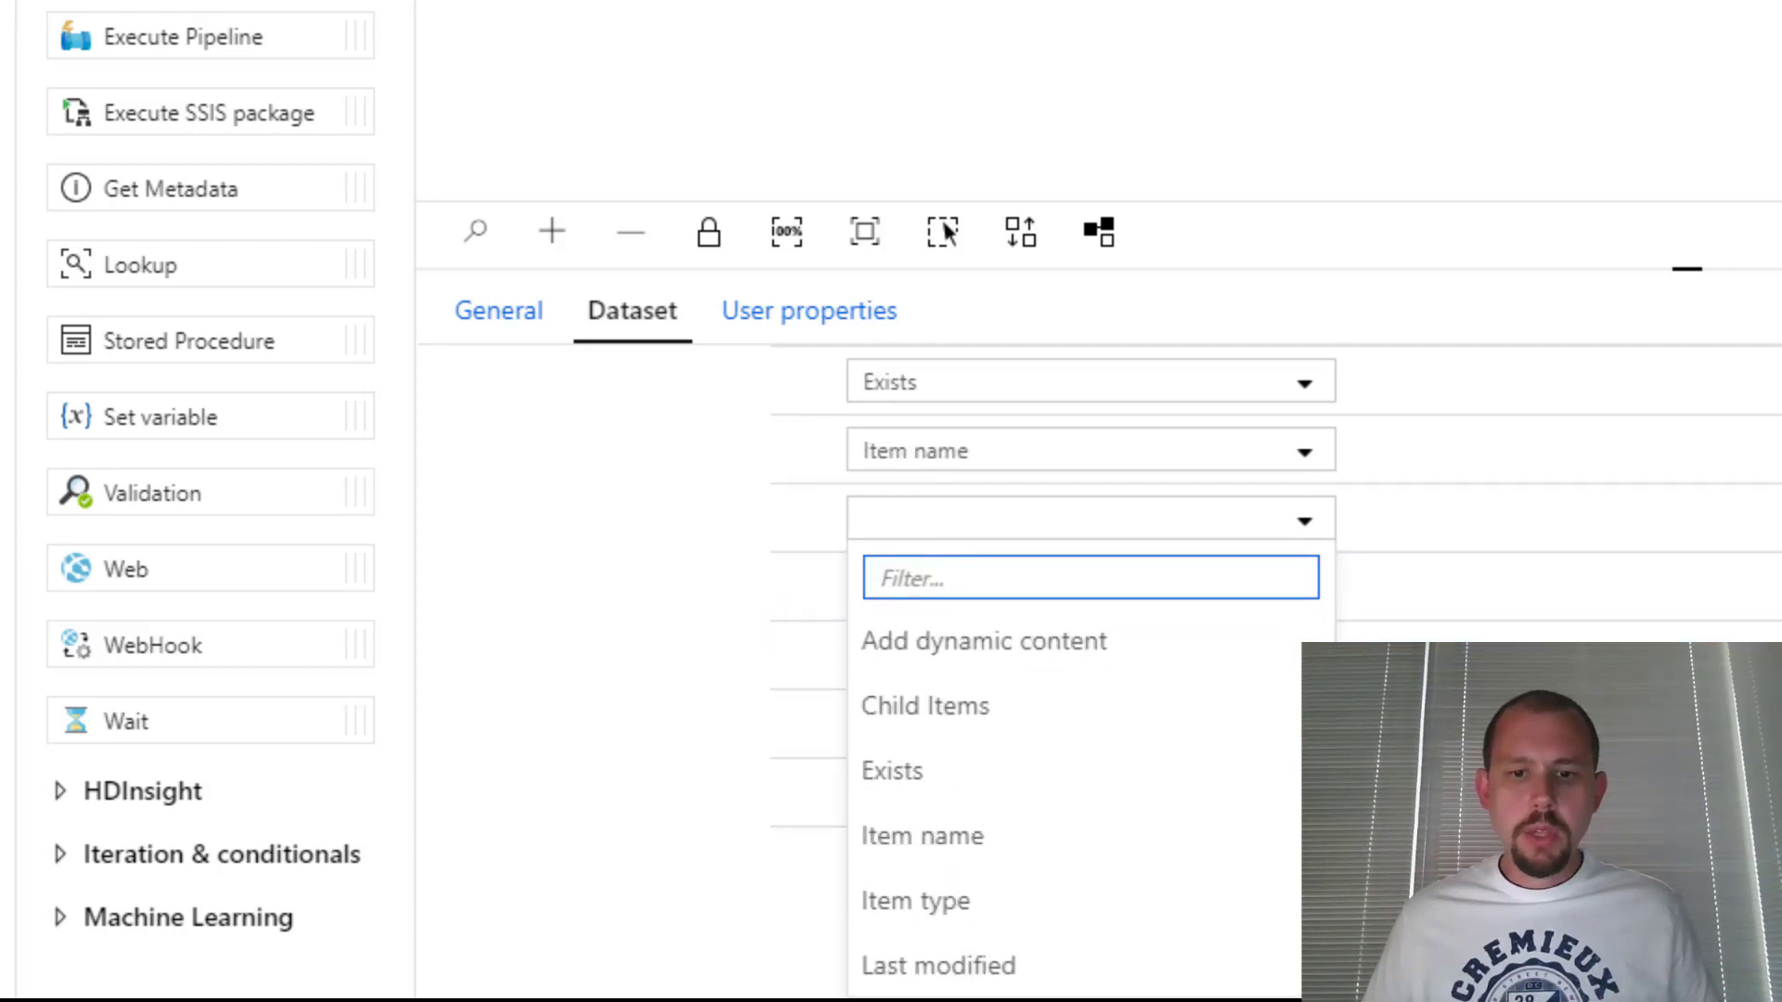
{"action": "left_click", "coordinate": [943, 970]}
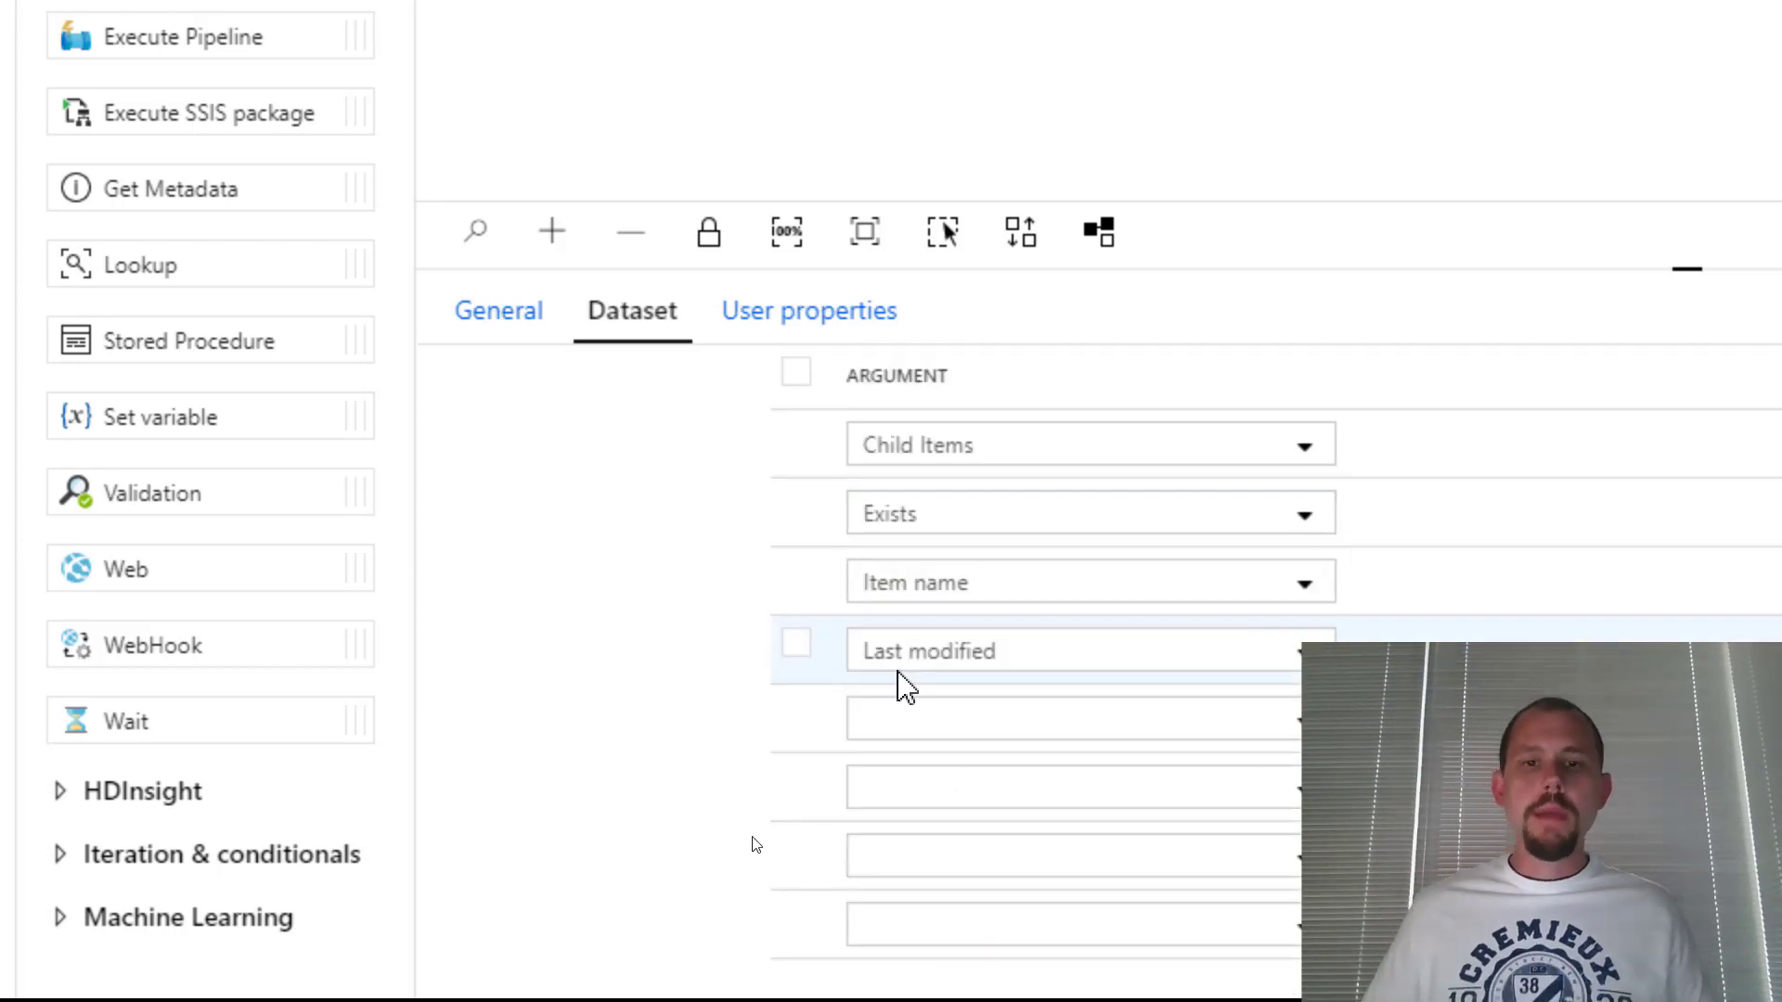
Remove the four empty argument rows from the field list
{"action": "left_click", "coordinate": [795, 713]}
{"action": "left_click", "coordinate": [793, 787]}
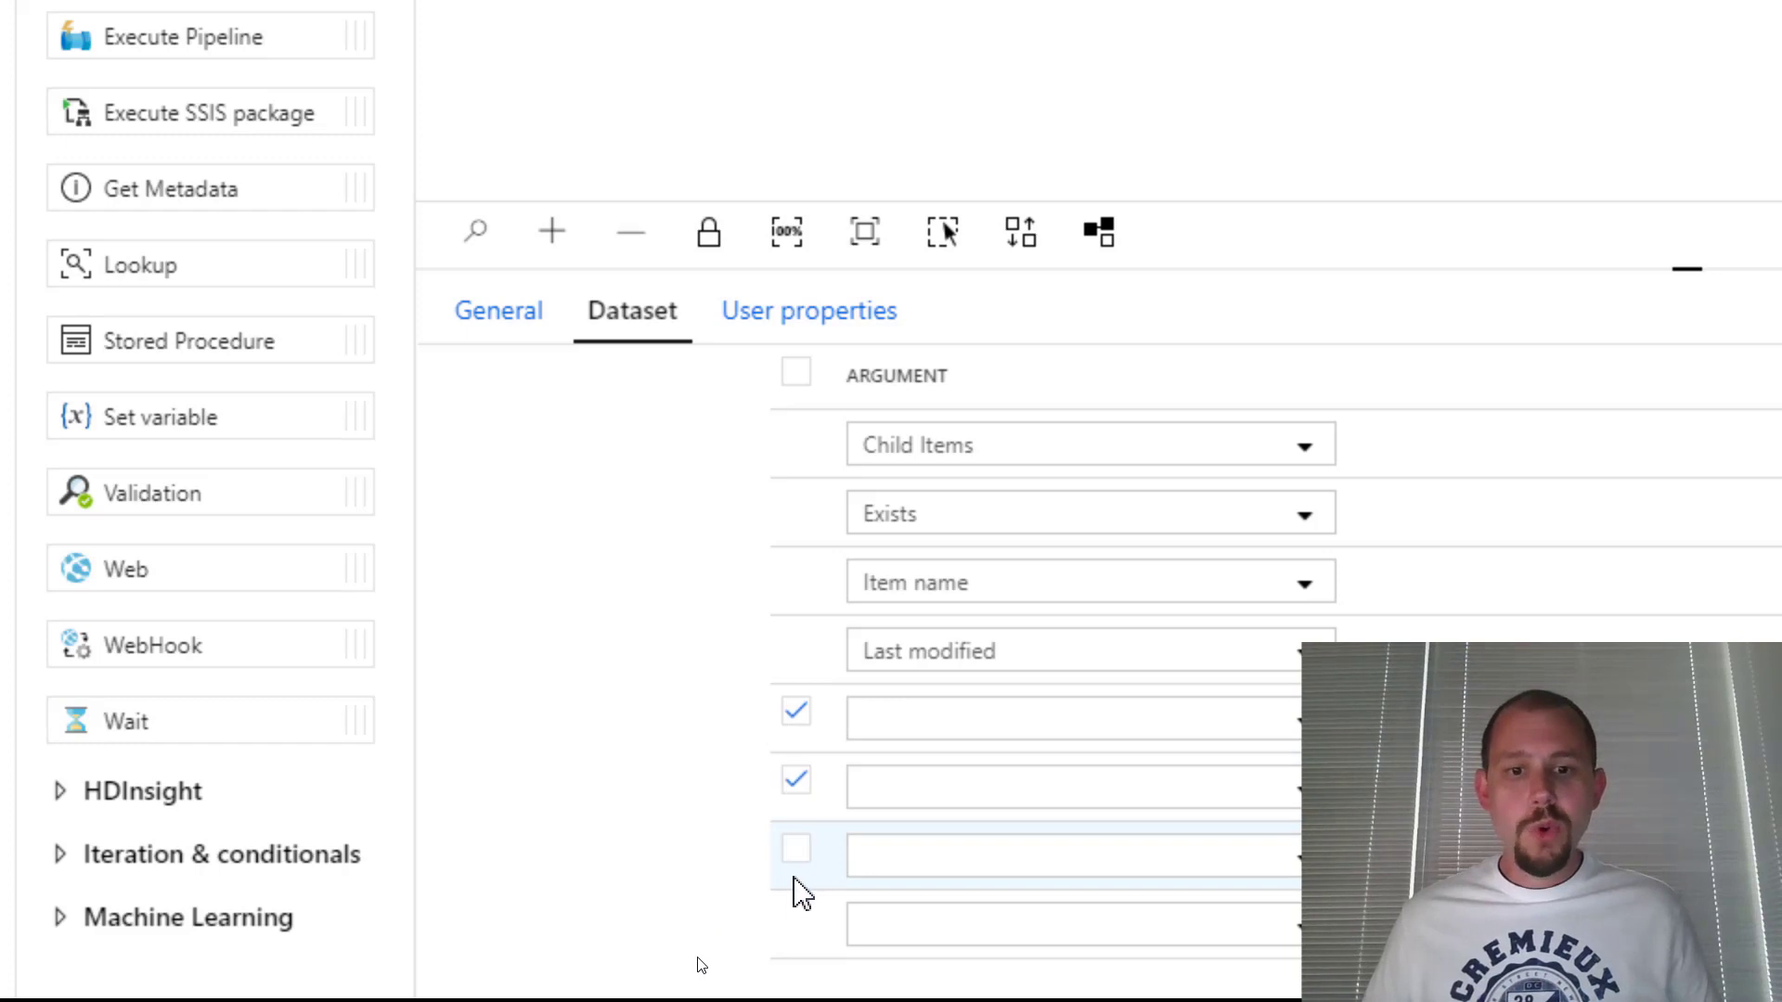
{"action": "left_click", "coordinate": [793, 922]}
{"action": "left_click", "coordinate": [795, 854]}
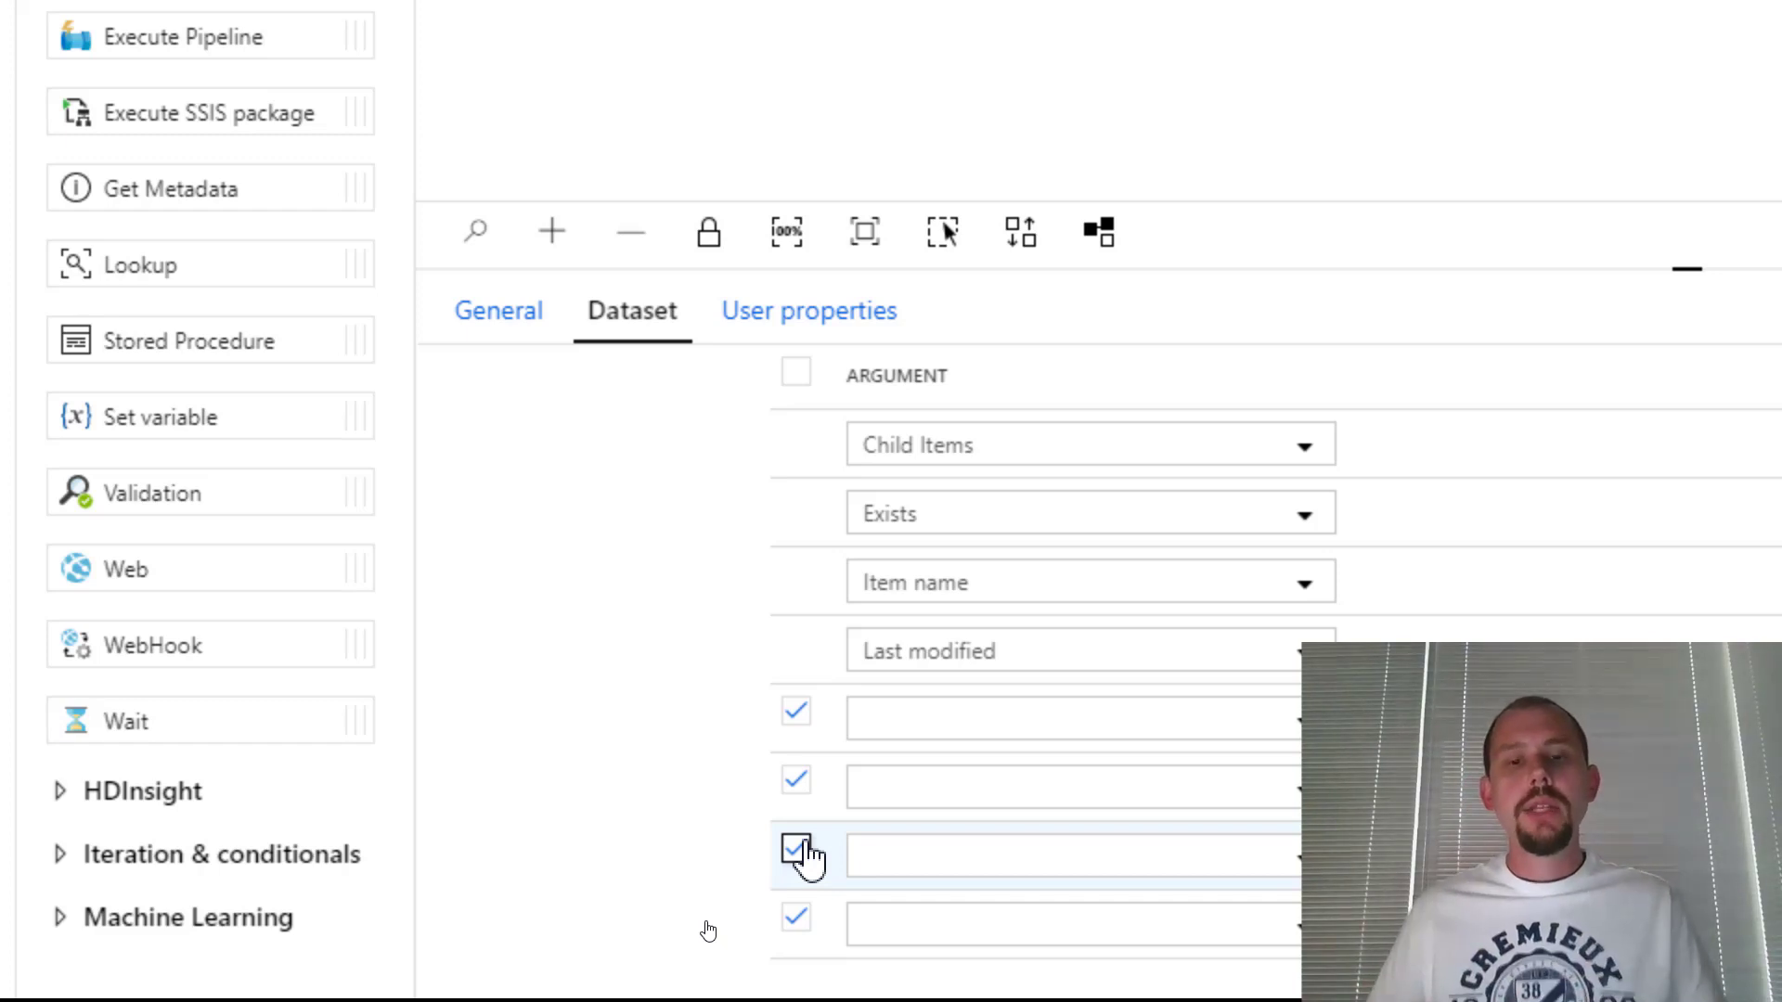
{"action": "scroll", "coordinate": [724, 631], "scroll_direction": "up", "scroll_amount": 5}
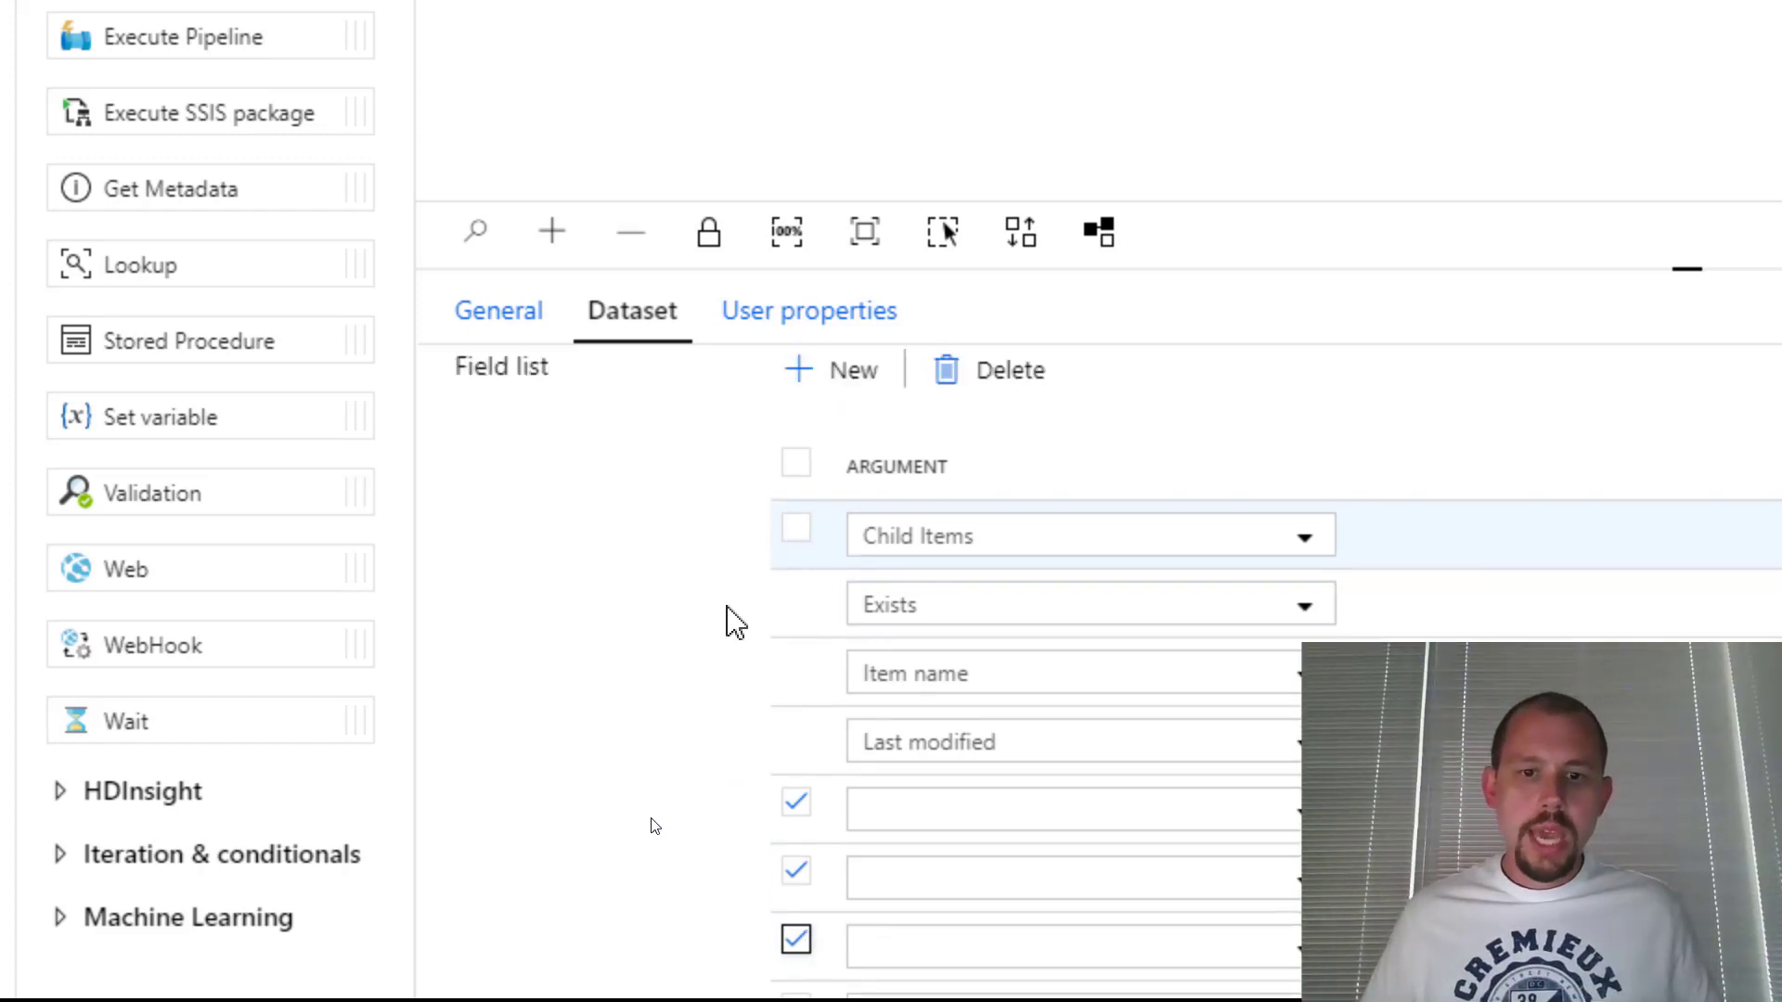
{"action": "left_click", "coordinate": [1028, 747]}
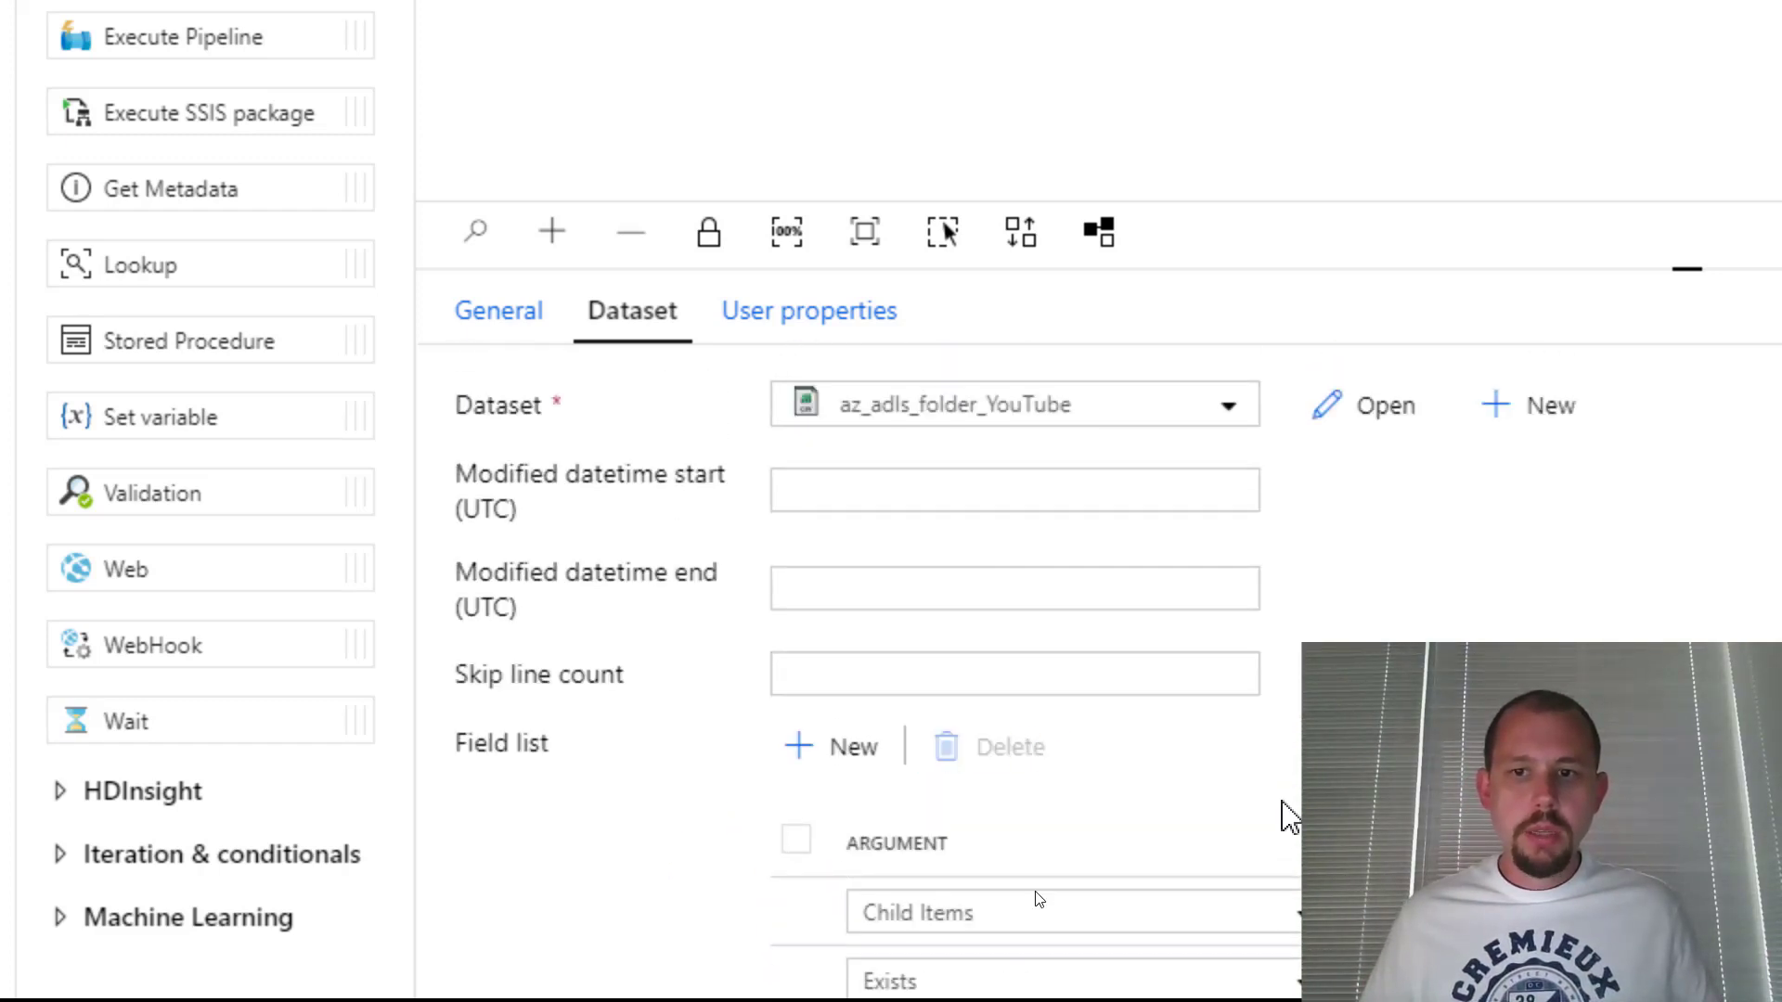
{"action": "scroll", "coordinate": [1059, 960], "scroll_direction": "down", "scroll_amount": 2}
{"action": "scroll", "coordinate": [1059, 960], "scroll_direction": "down", "scroll_amount": 1}
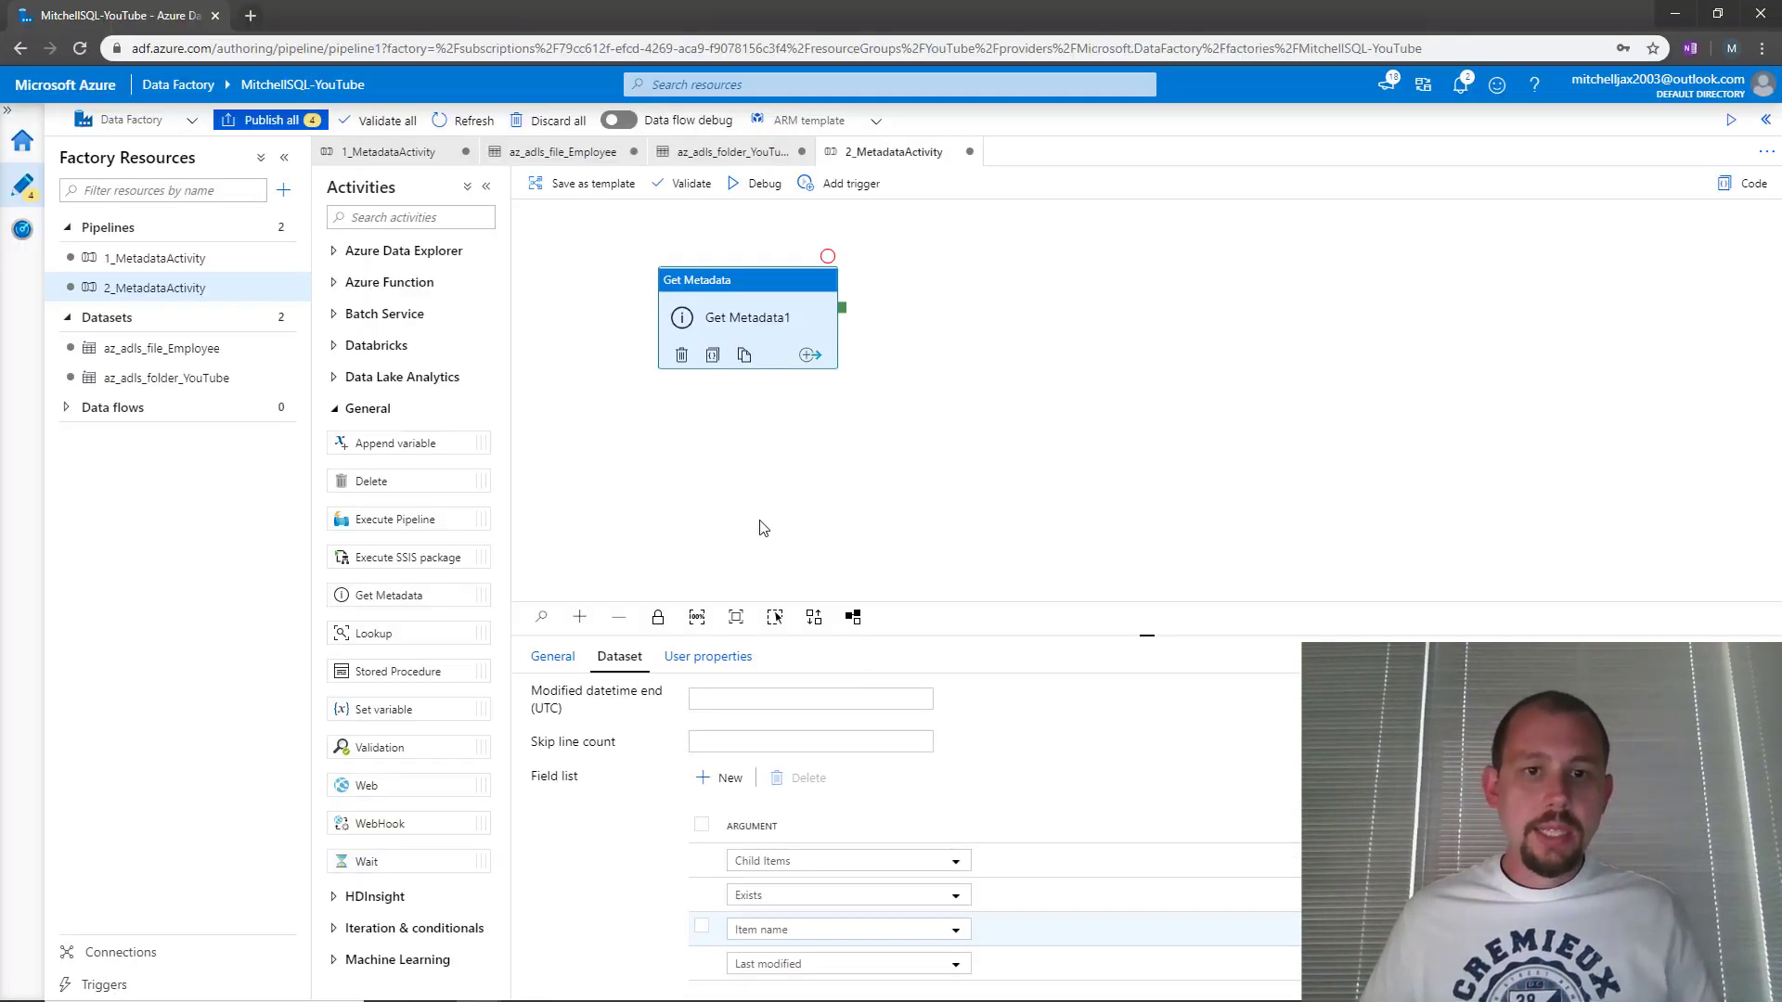
Debug the 2_MetadataActivity pipeline until Get Metadata1 shows Succeeded
{"action": "left_click", "coordinate": [738, 190]}
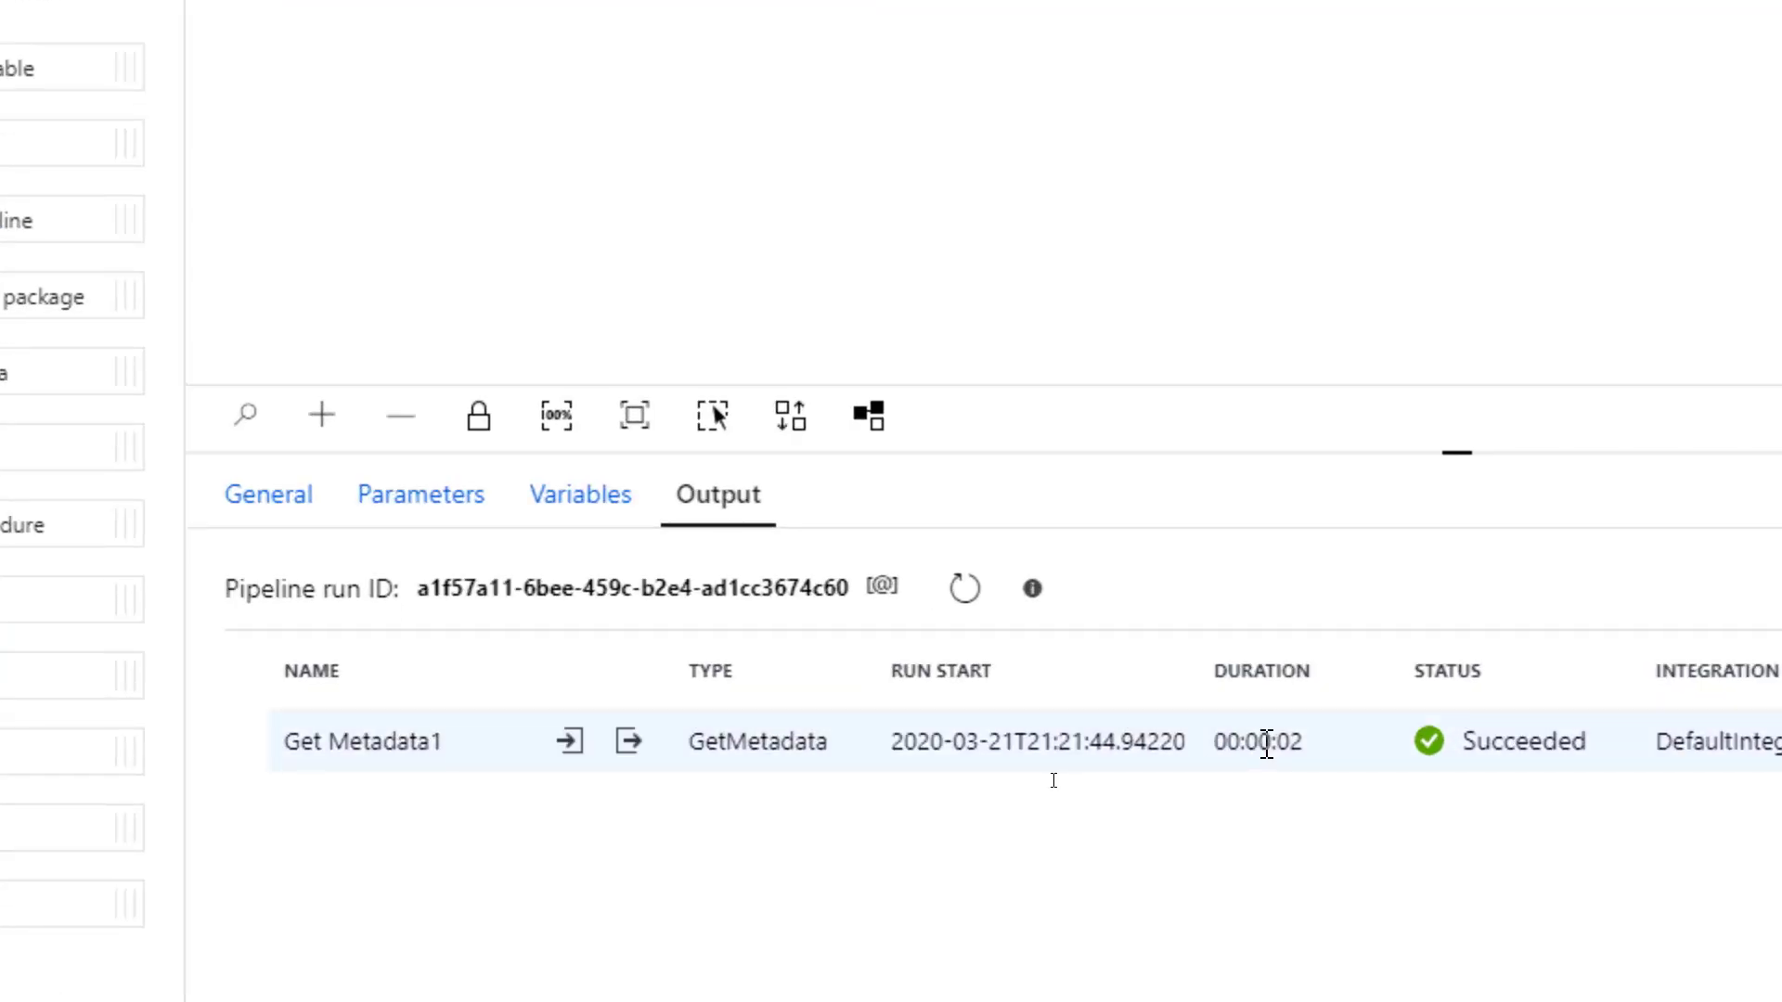
{"action": "left_click", "coordinate": [628, 741]}
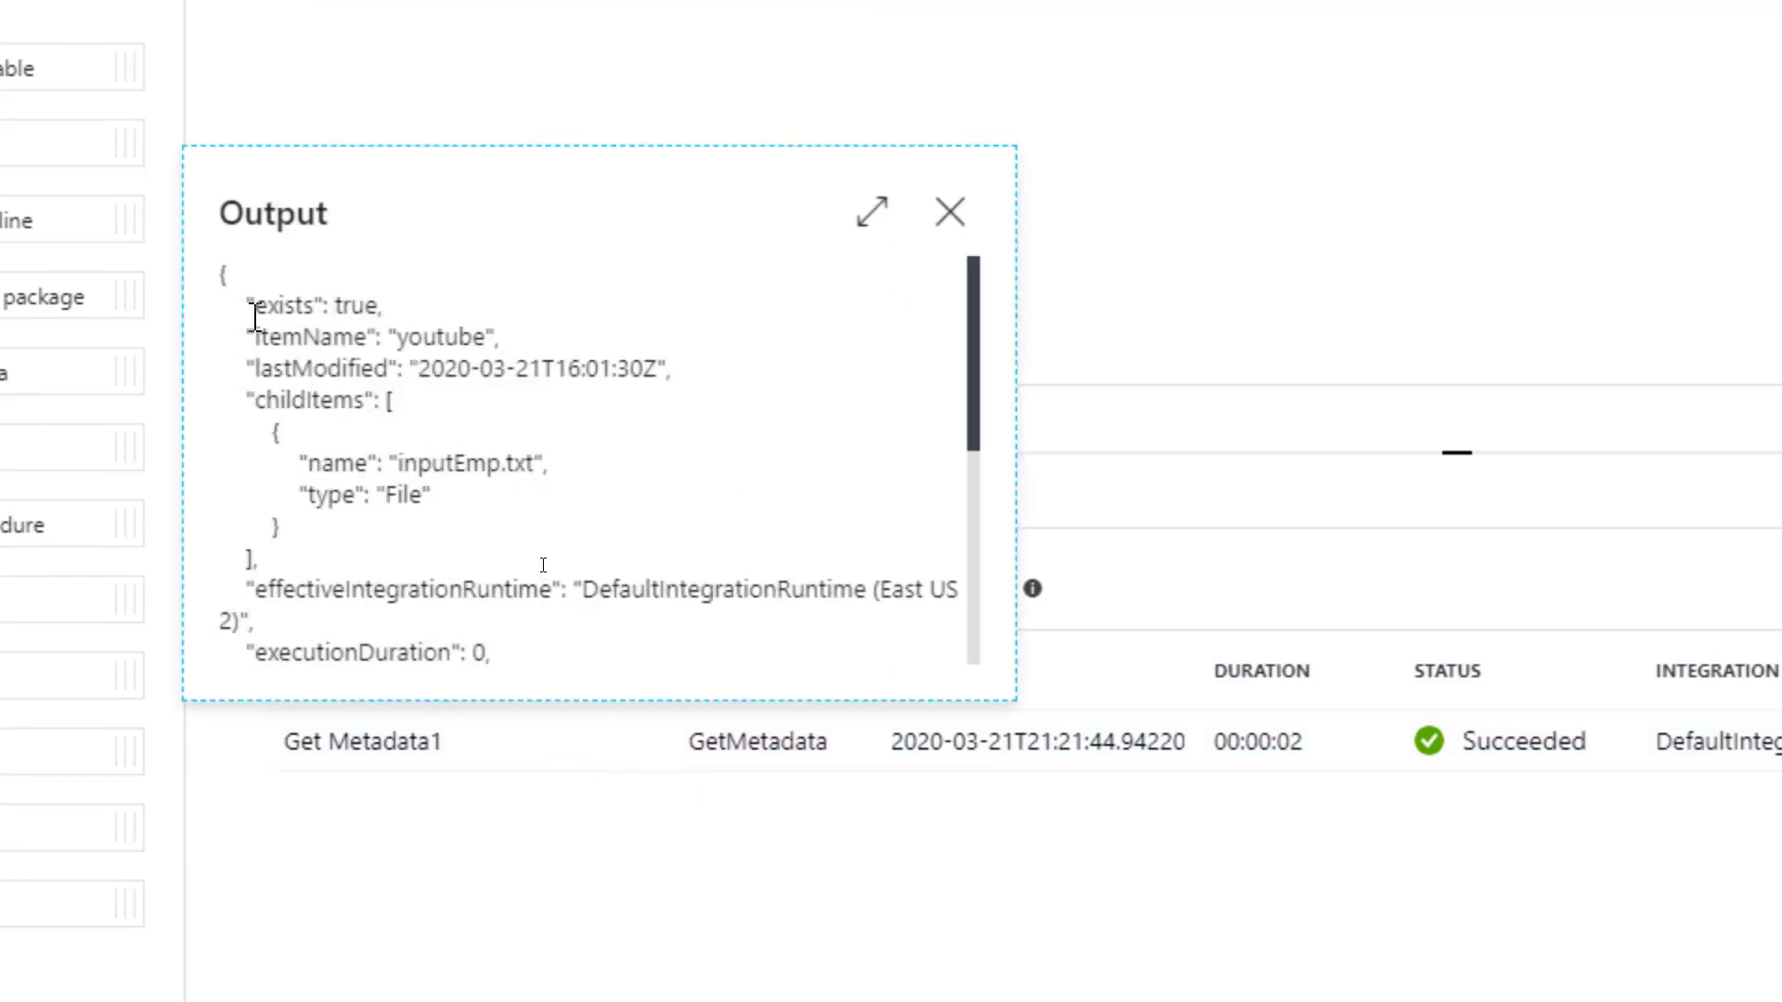
{"action": "left_click_drag", "start_coordinate": [256, 318], "coordinate": [493, 336]}
{"action": "left_click", "coordinate": [404, 335]}
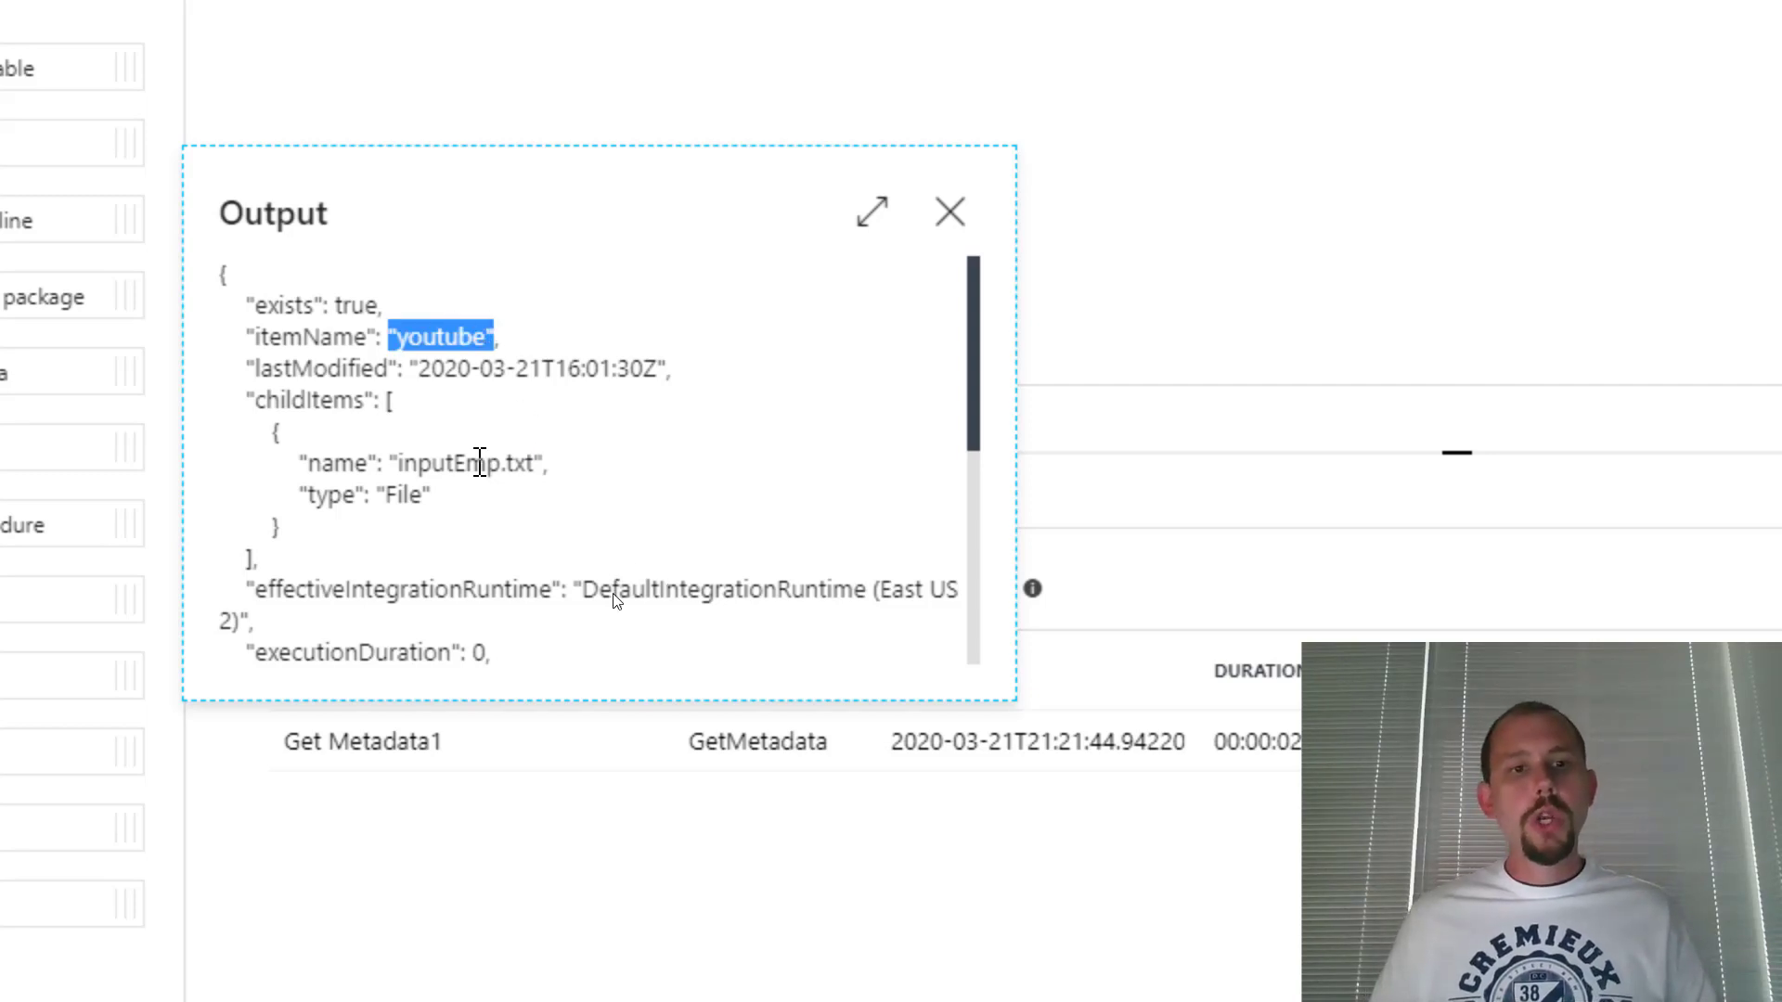
{"action": "scroll", "coordinate": [339, 411], "scroll_direction": "down", "scroll_amount": 3}
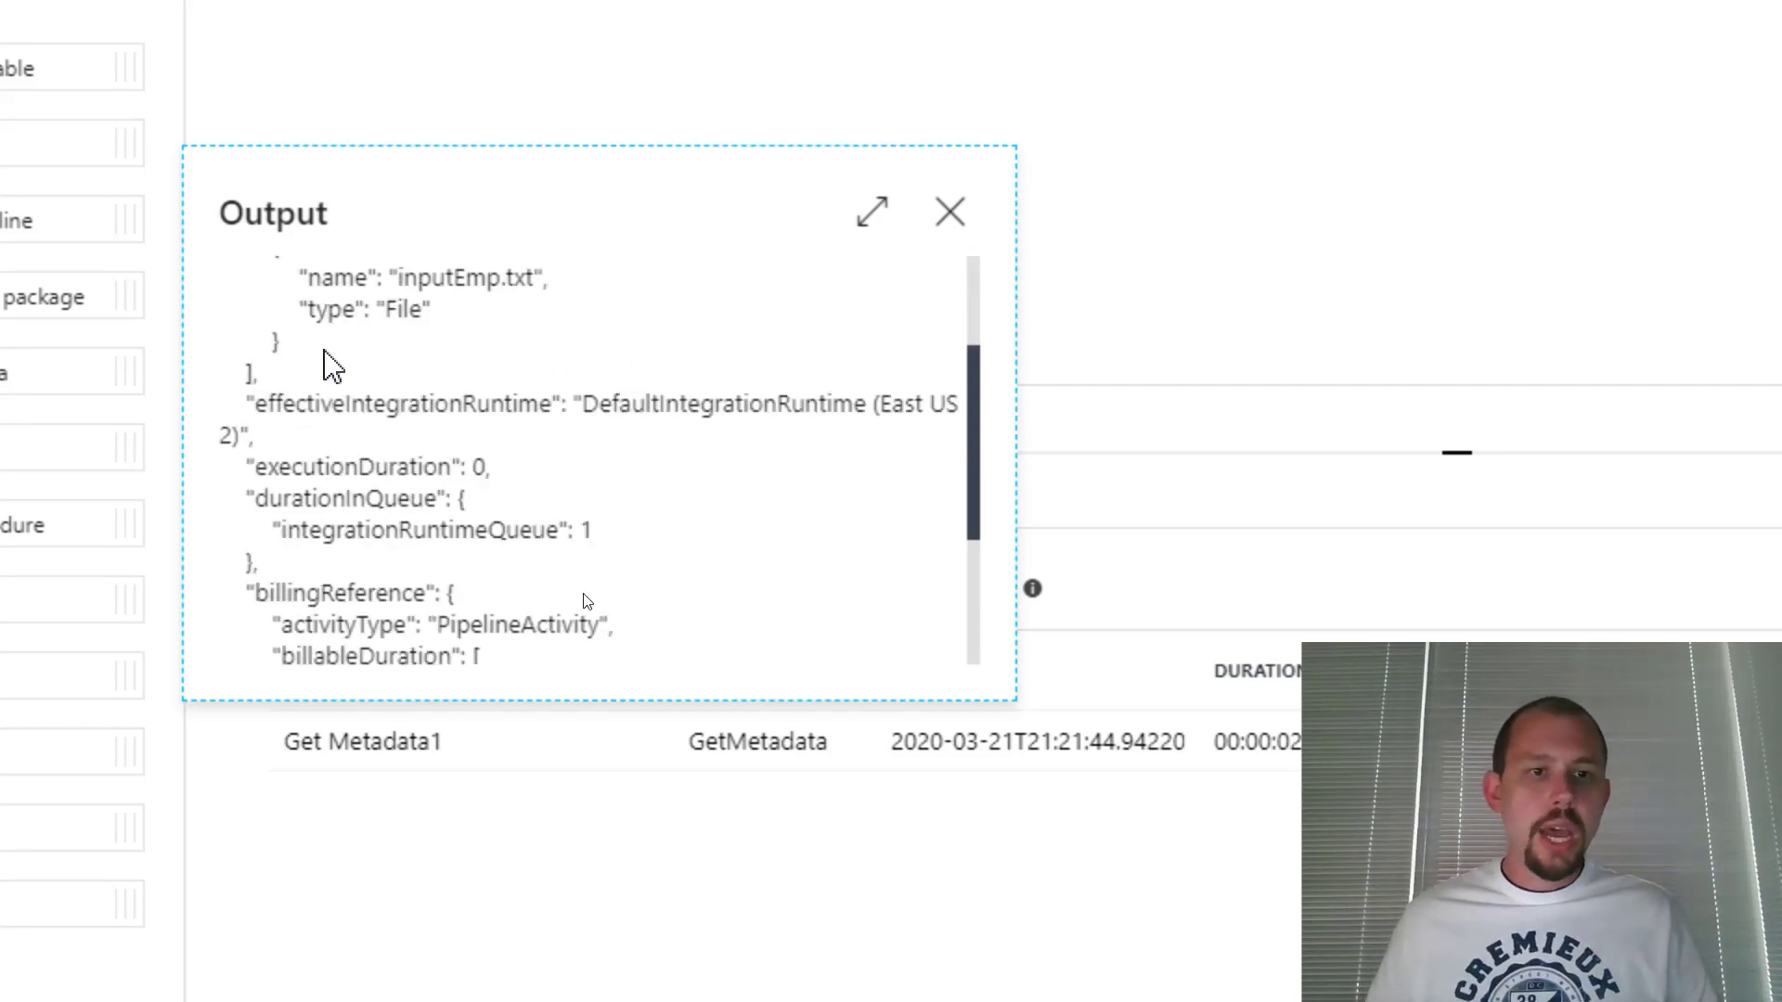
{"action": "scroll", "coordinate": [326, 362], "scroll_direction": "up", "scroll_amount": 3}
{"action": "left_click_drag", "start_coordinate": [255, 424], "coordinate": [319, 535]}
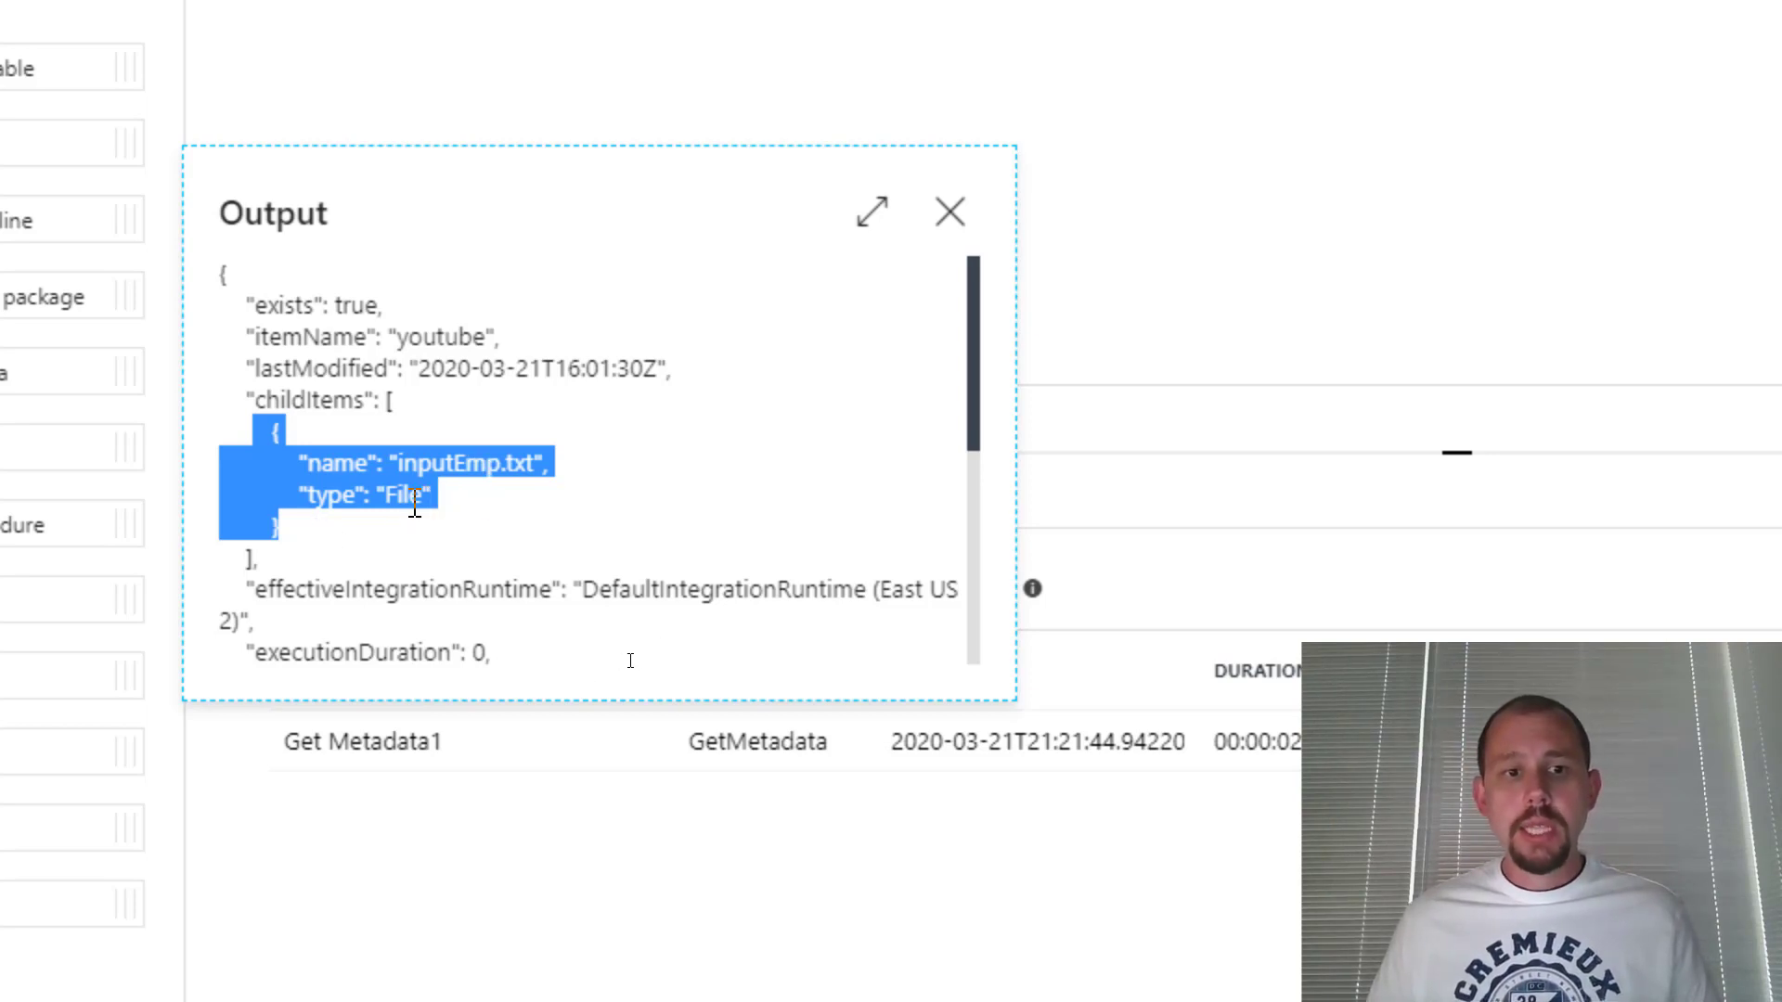
{"action": "scroll", "coordinate": [436, 515], "scroll_direction": "down", "scroll_amount": 5}
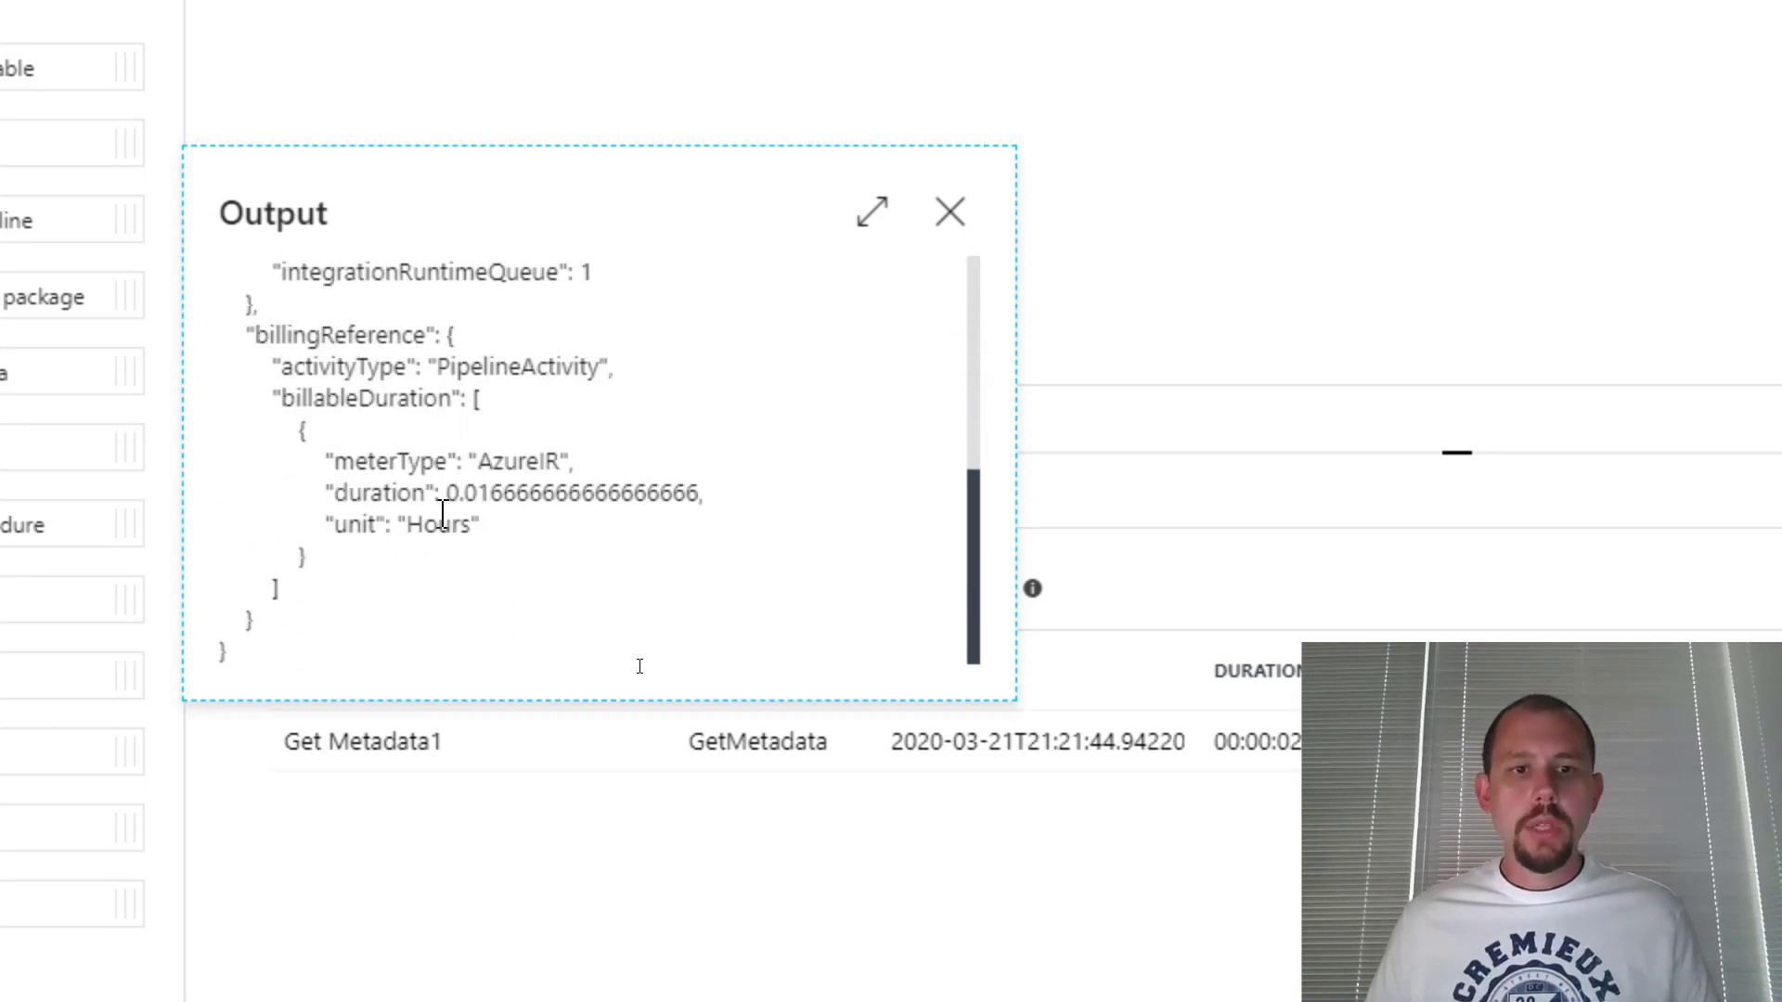
{"action": "scroll", "coordinate": [443, 513], "scroll_direction": "up", "scroll_amount": 4}
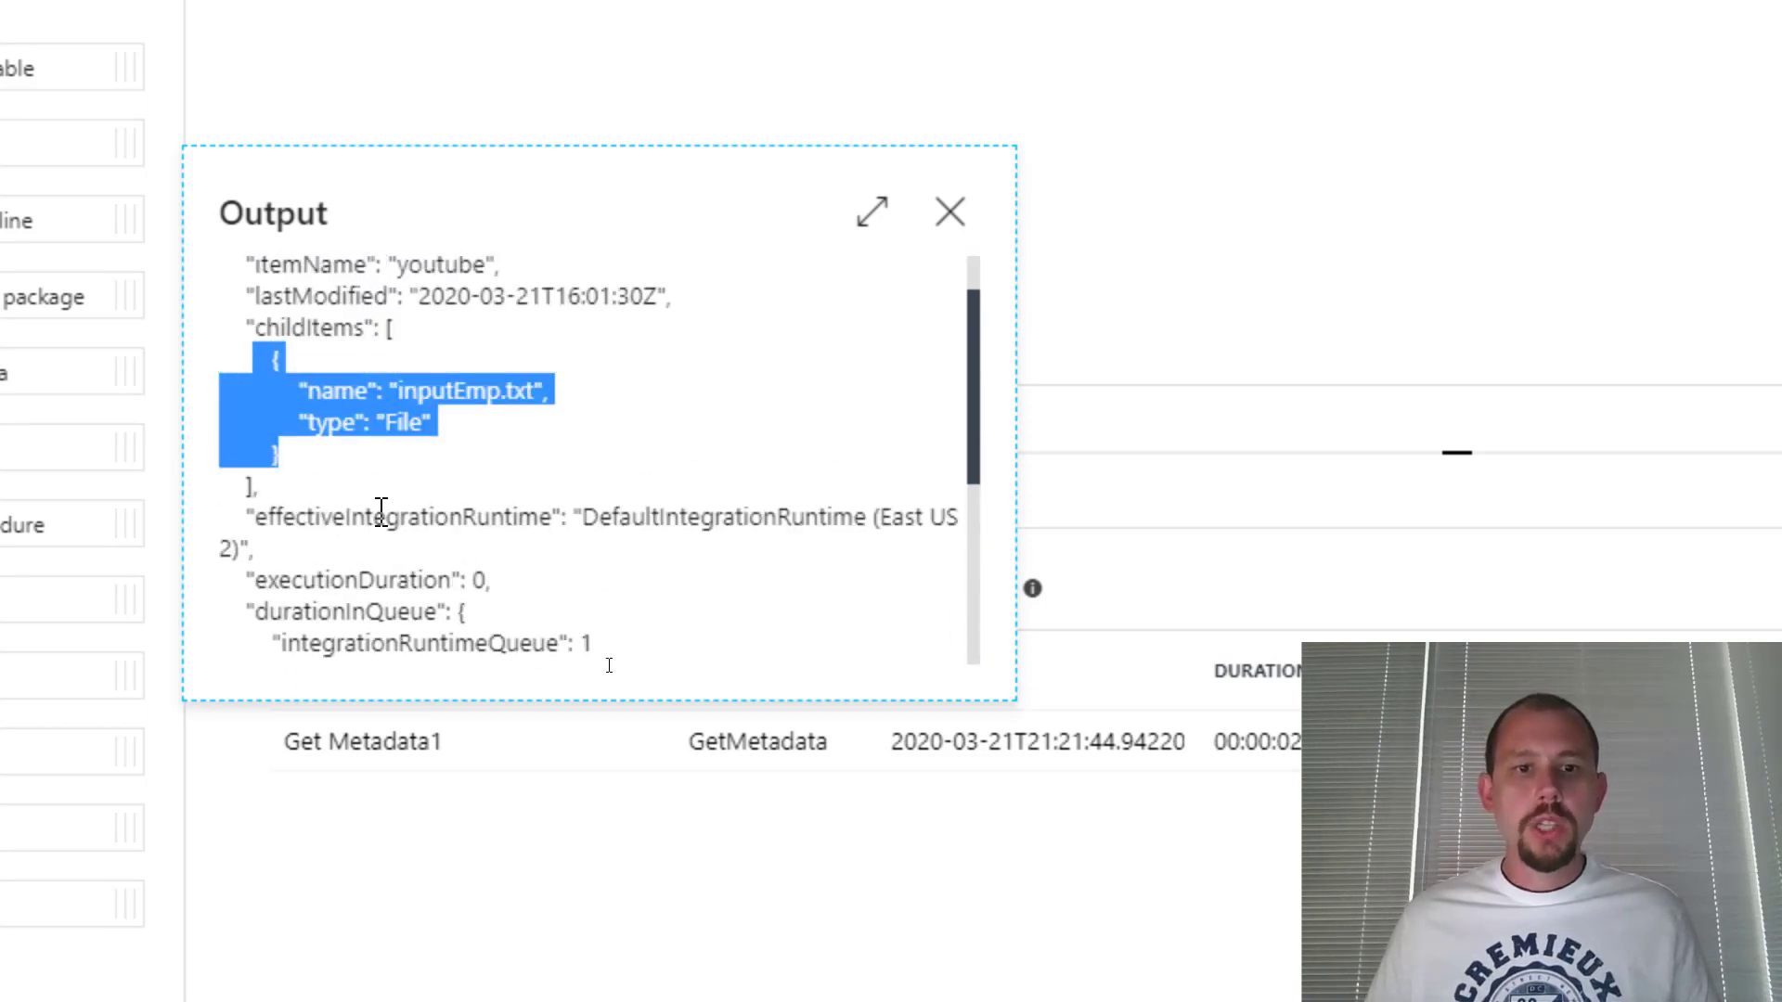
{"action": "left_click_drag", "start_coordinate": [374, 517], "coordinate": [866, 519]}
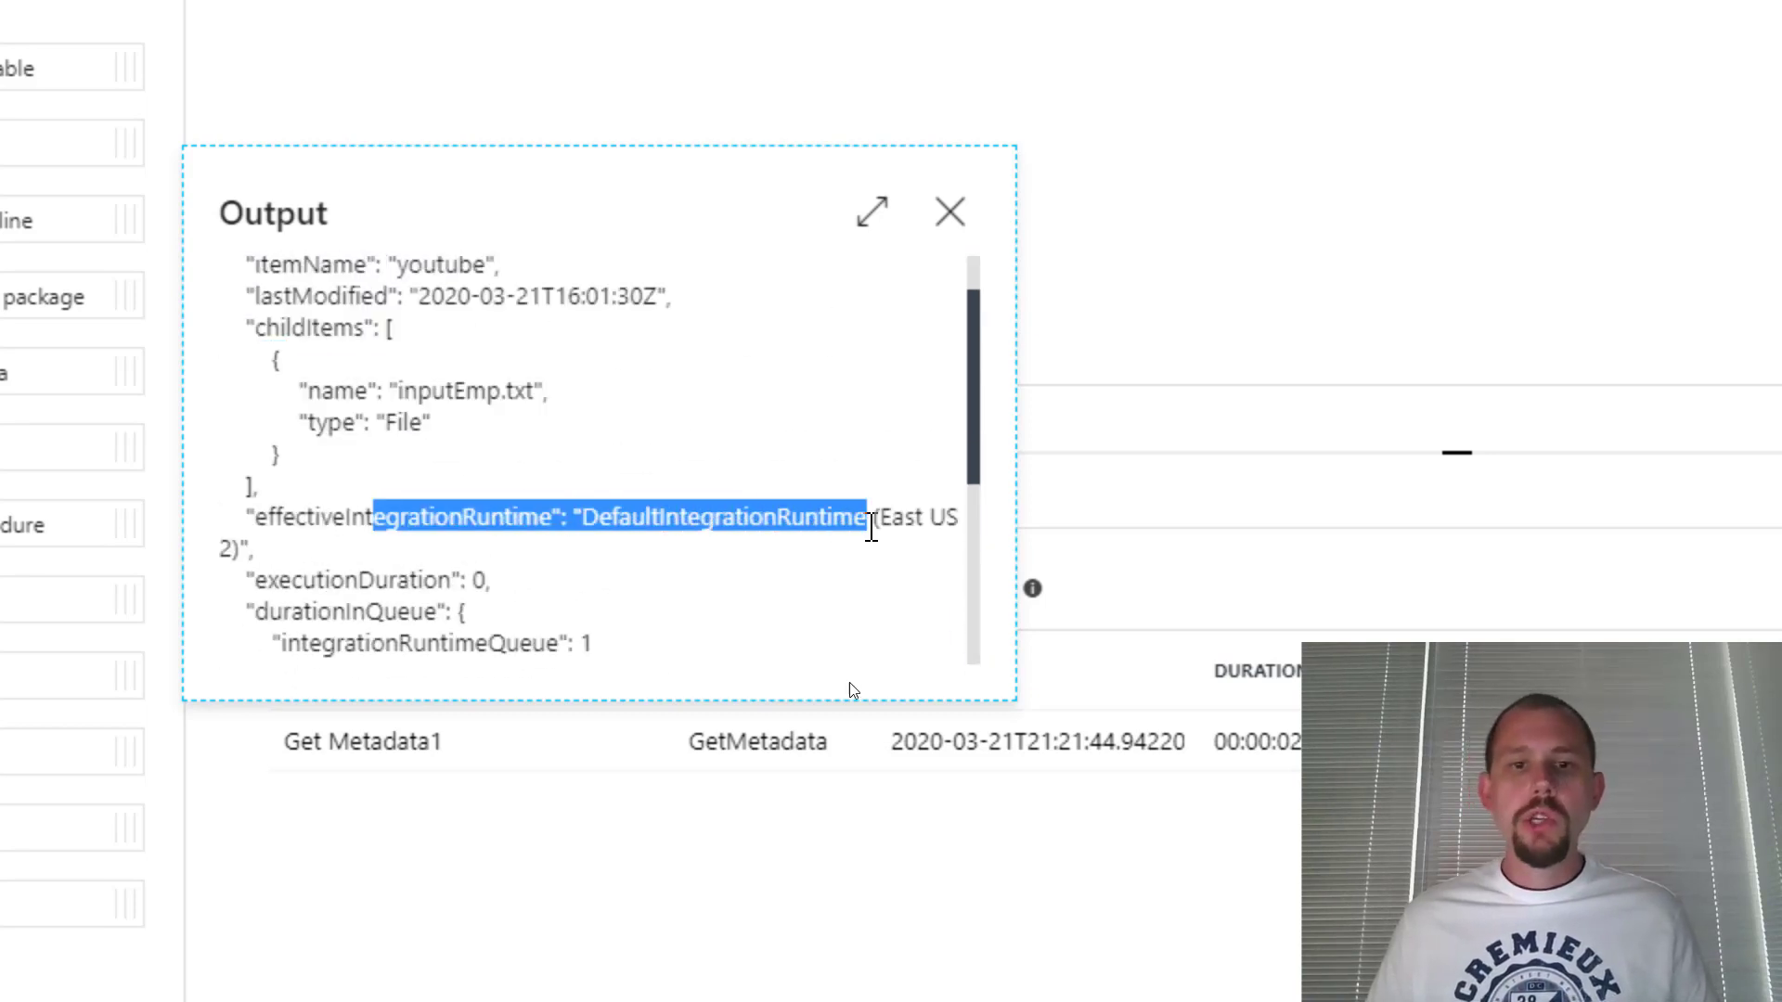
{"action": "scroll", "coordinate": [664, 584], "scroll_direction": "down", "scroll_amount": 2}
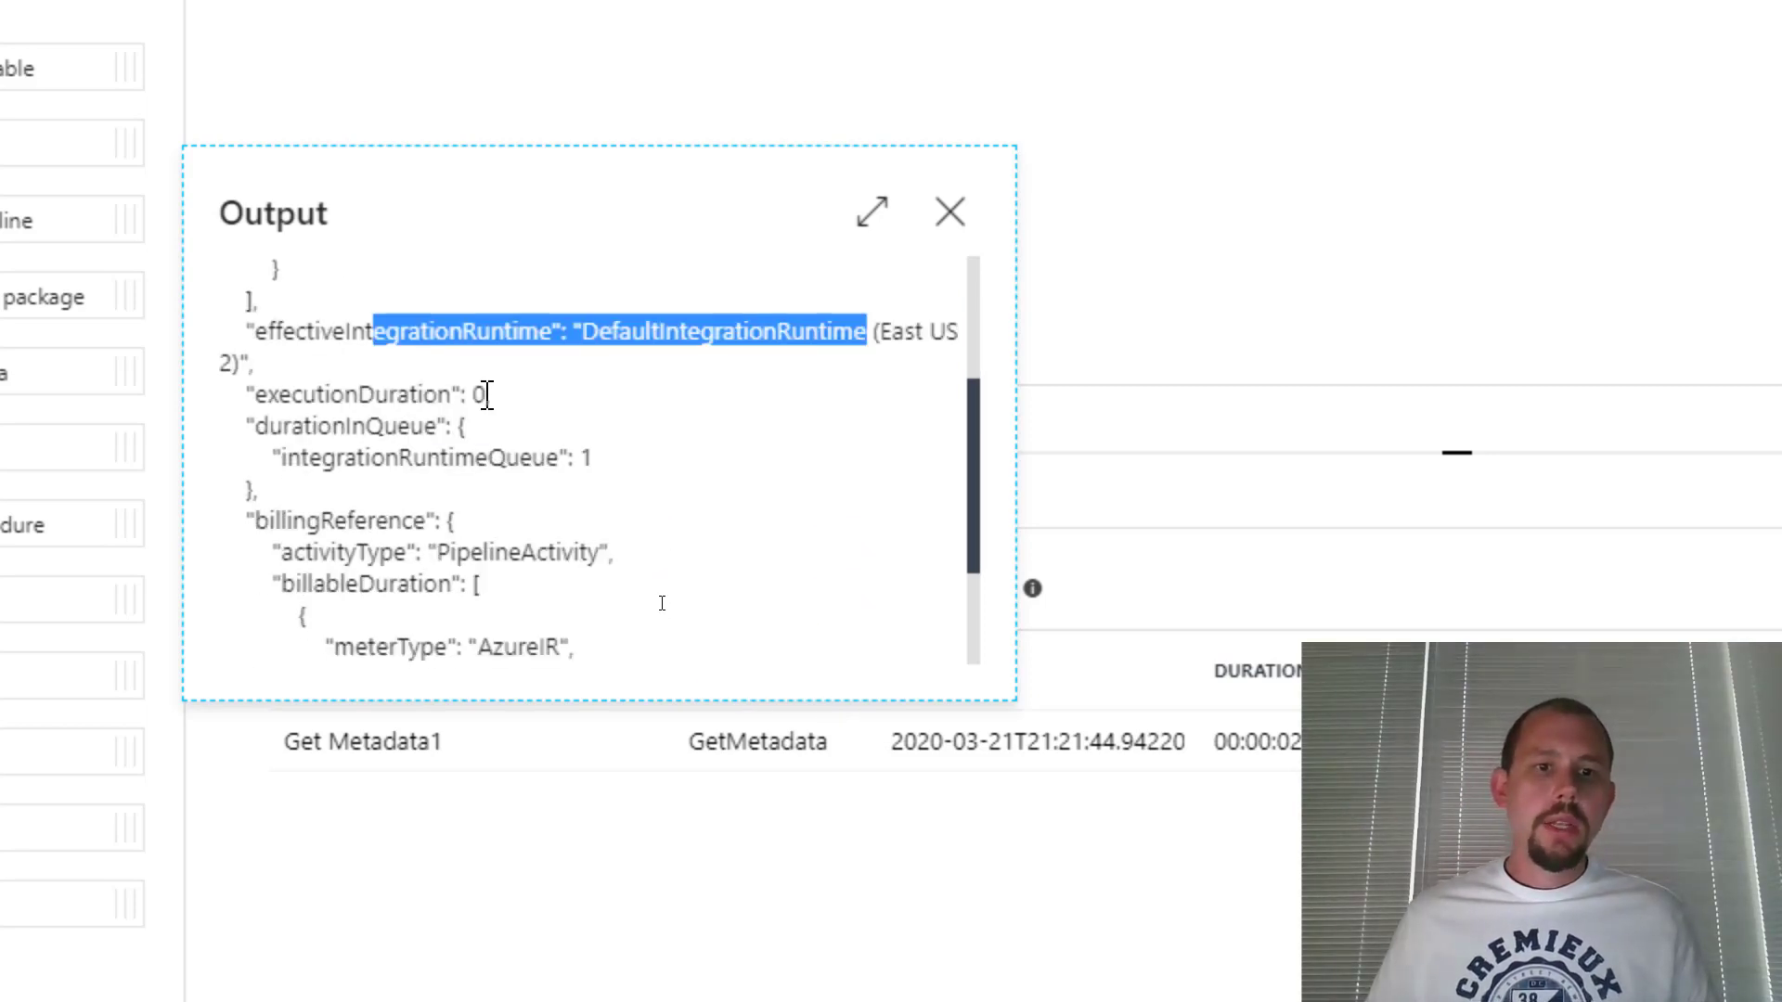
{"action": "left_click", "coordinate": [949, 214]}
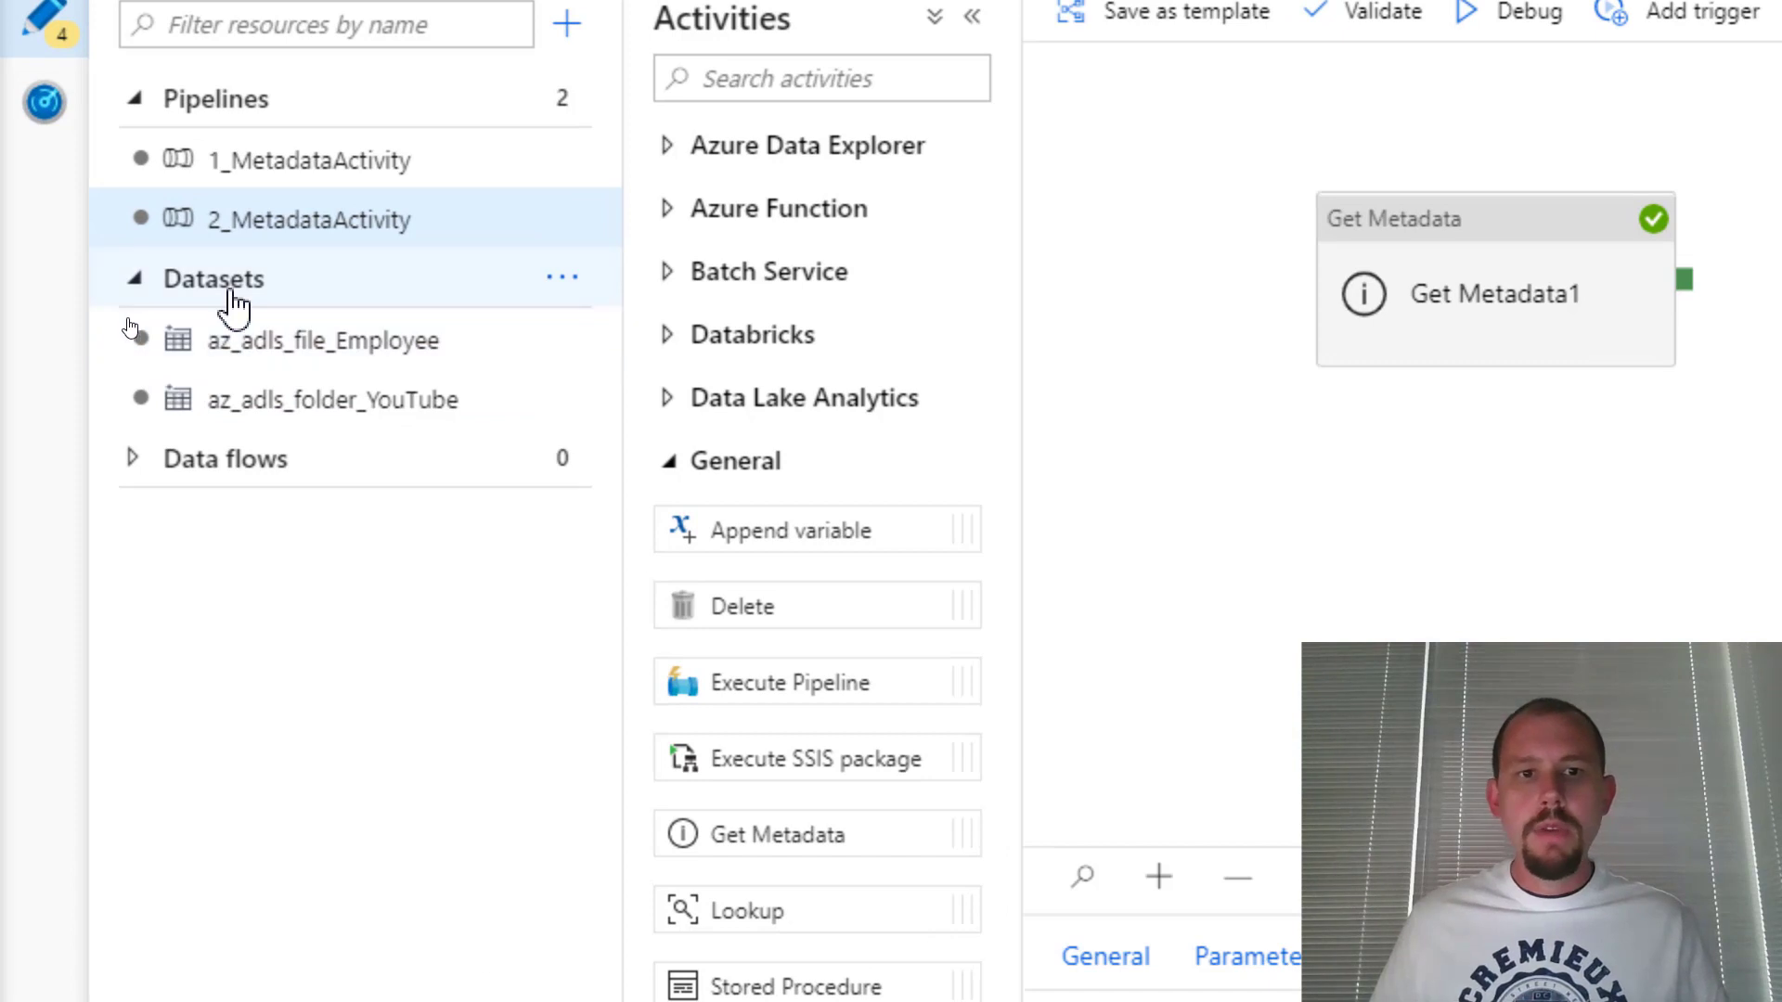
Start a new dataset using the Azure SQL Database data store
{"action": "left_click", "coordinate": [559, 277]}
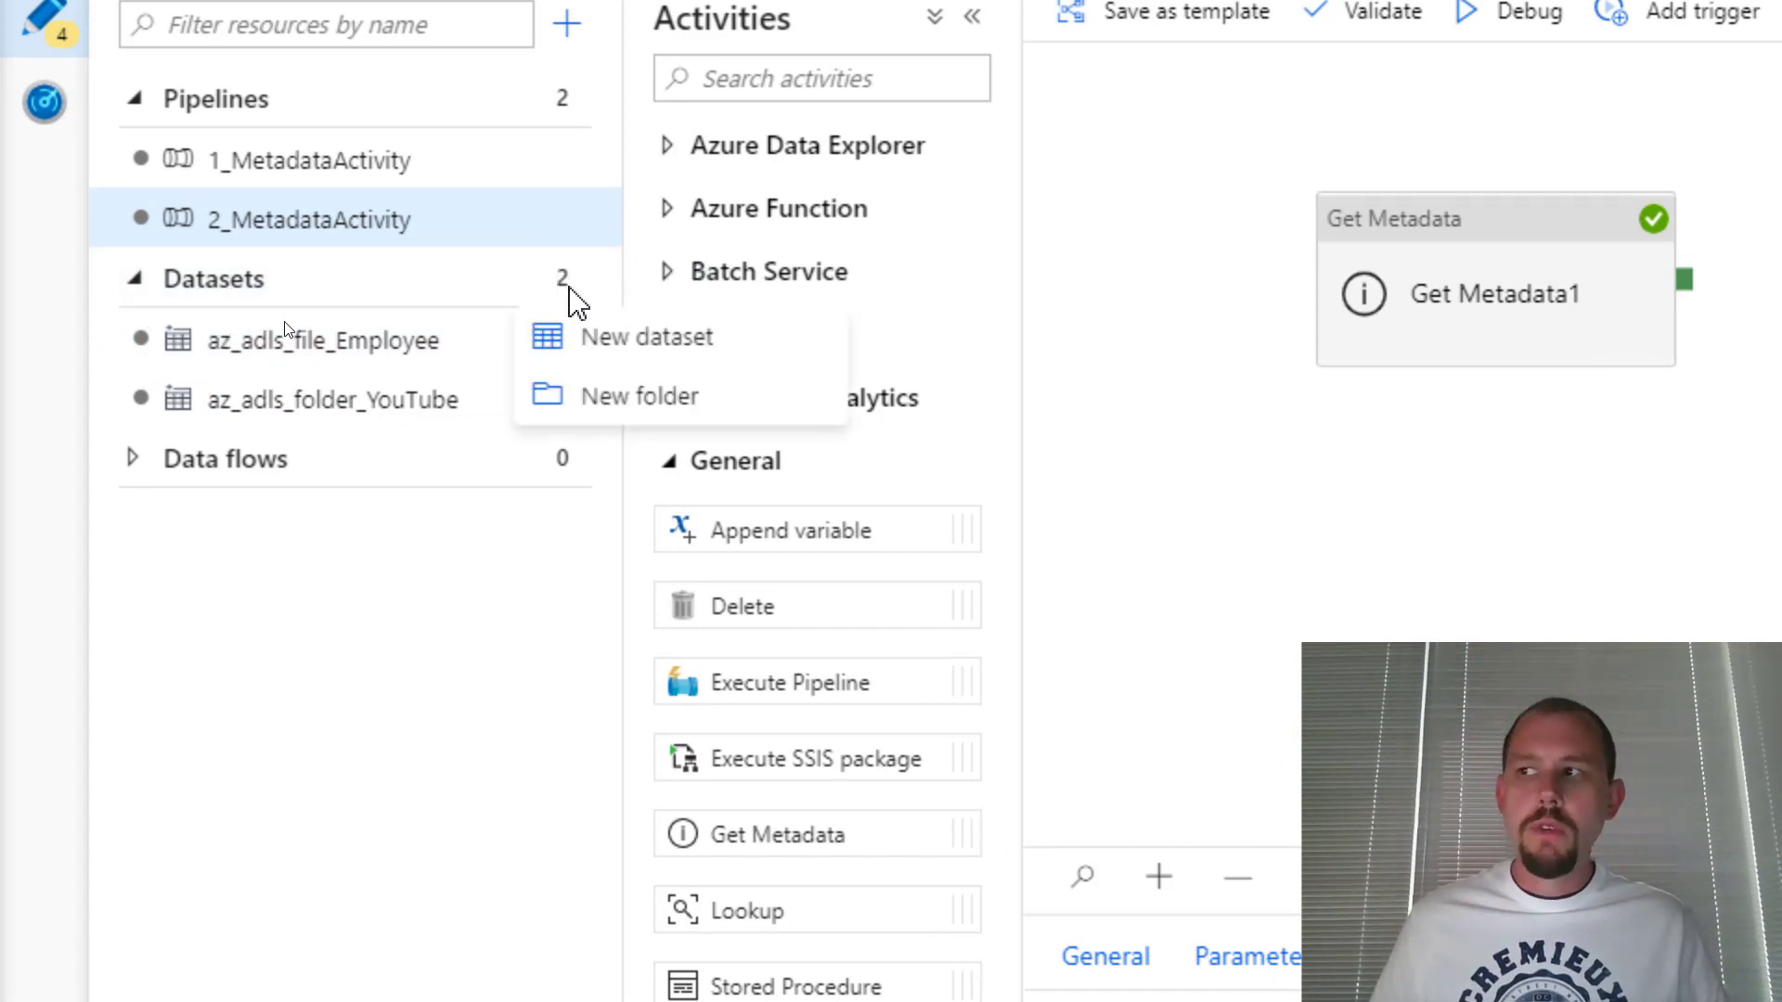
{"action": "left_click", "coordinate": [601, 346]}
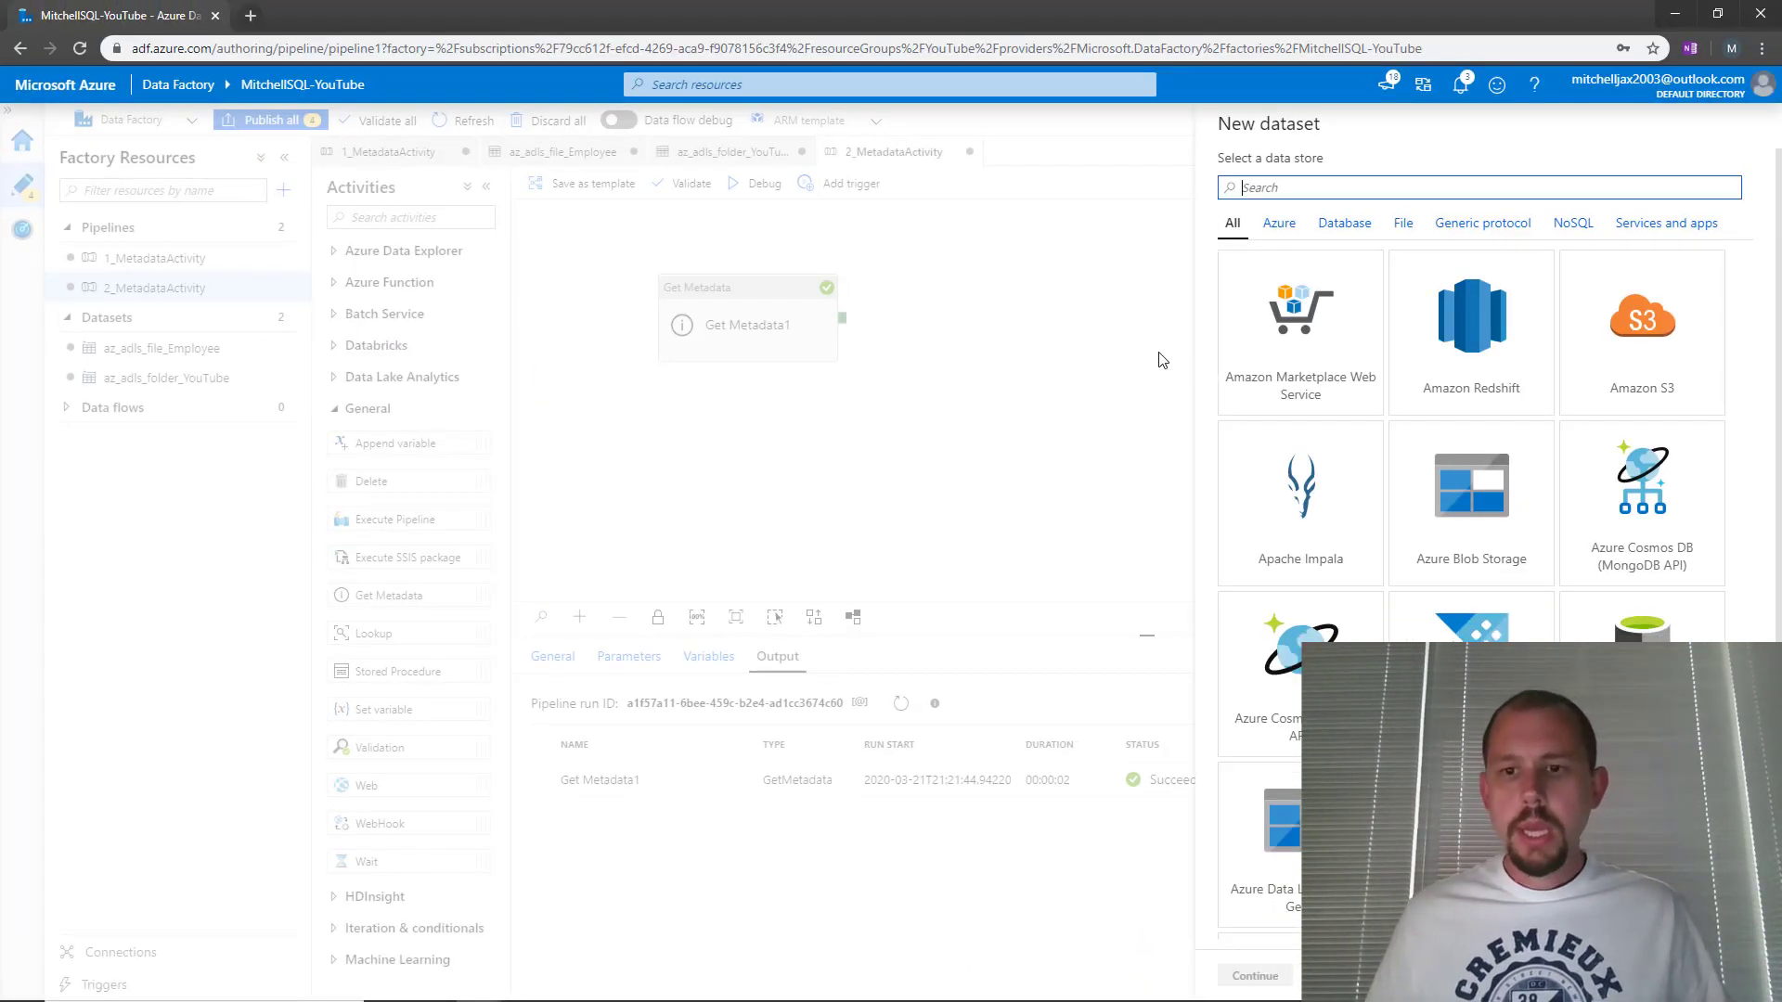
{"action": "scroll", "coordinate": [1458, 549], "scroll_direction": "down", "scroll_amount": 5}
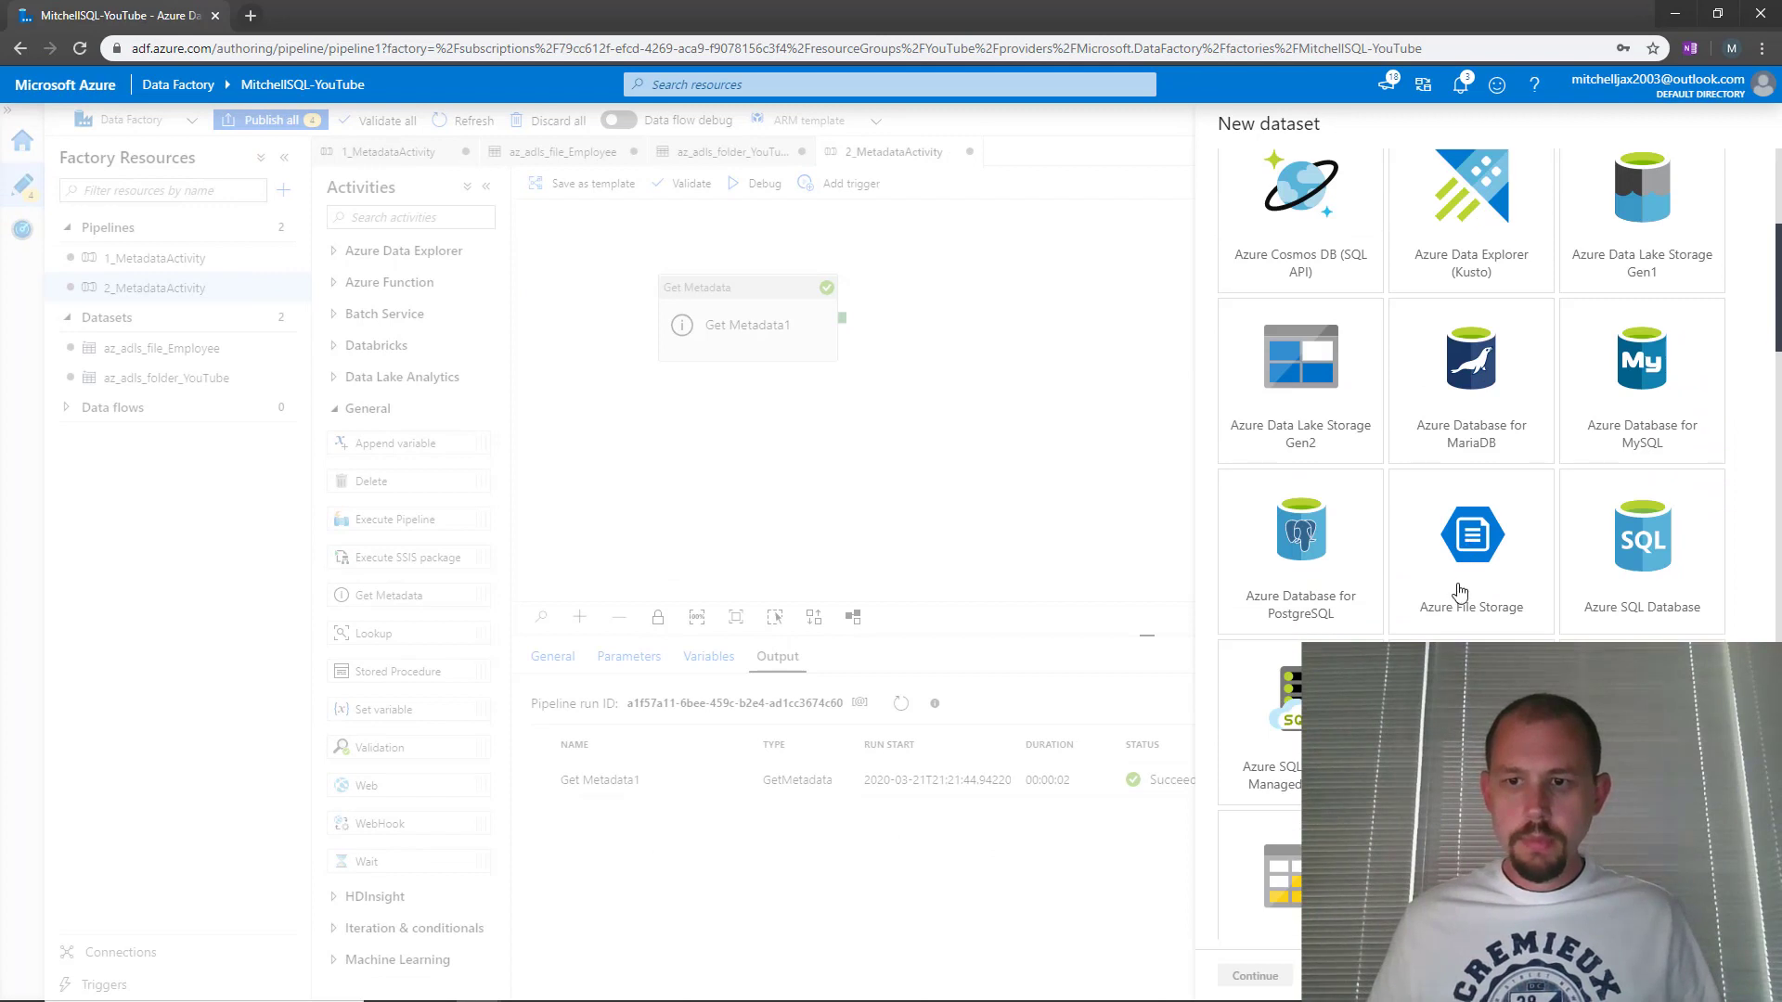
{"action": "left_click", "coordinate": [1646, 559]}
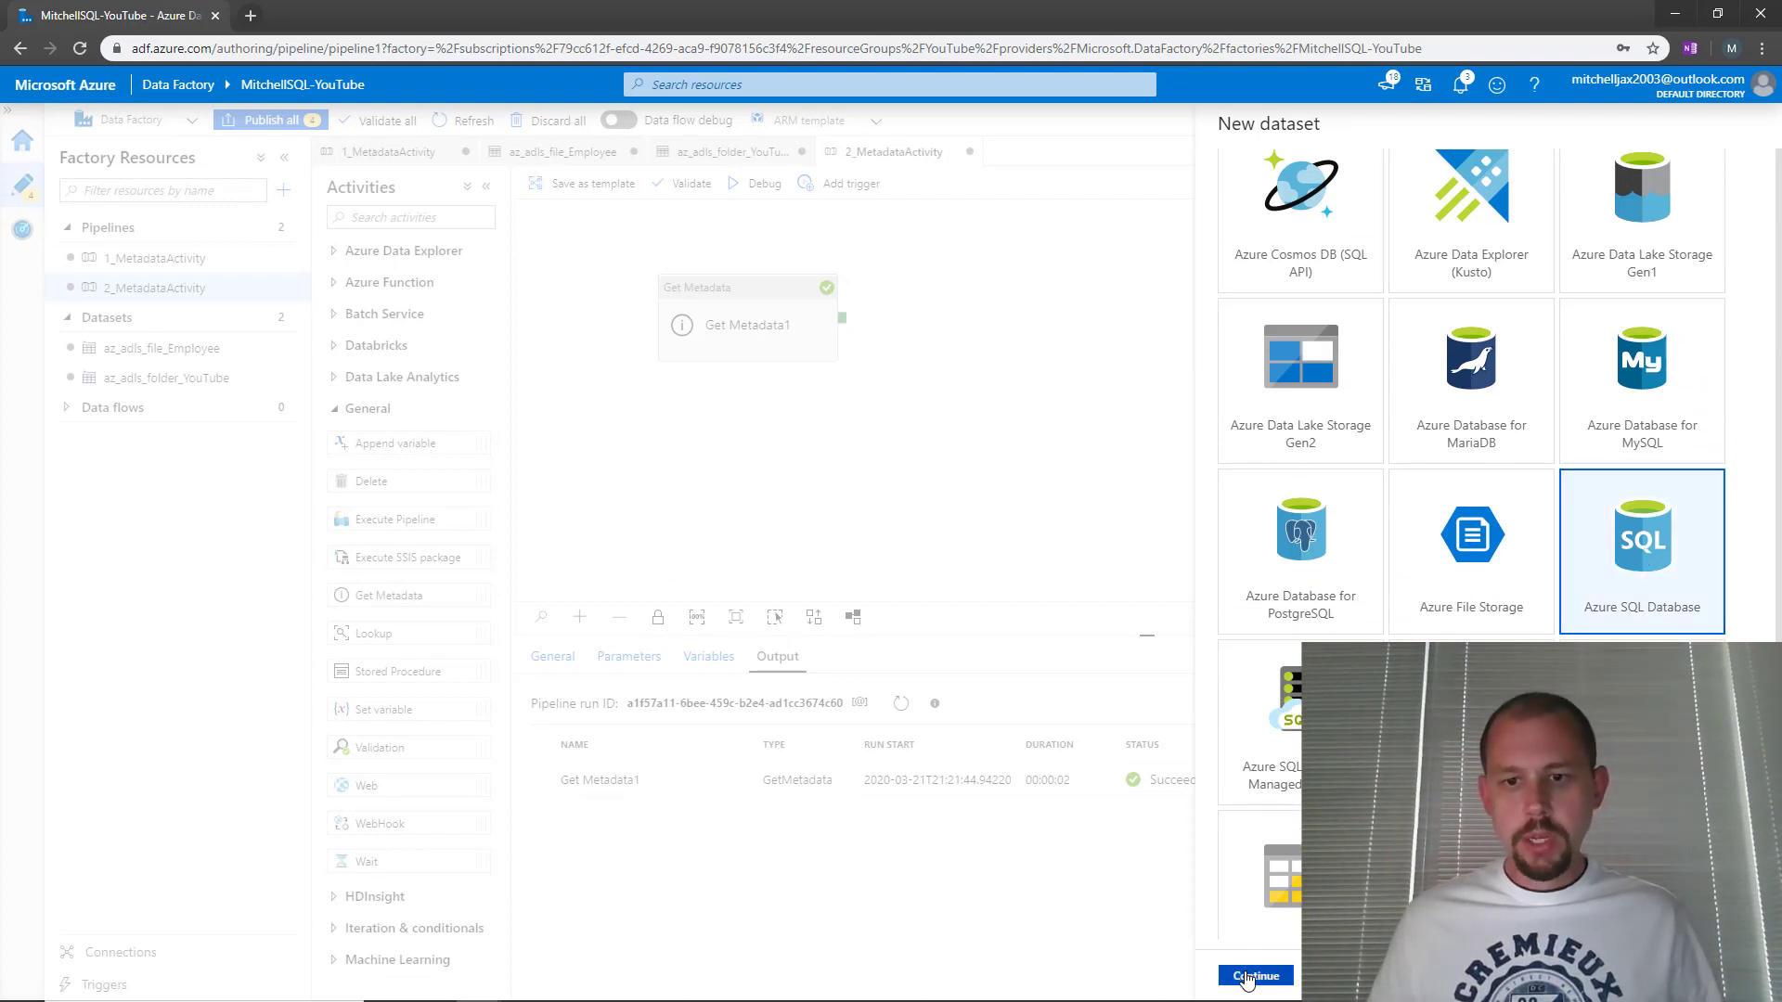
{"action": "left_click", "coordinate": [1250, 975]}
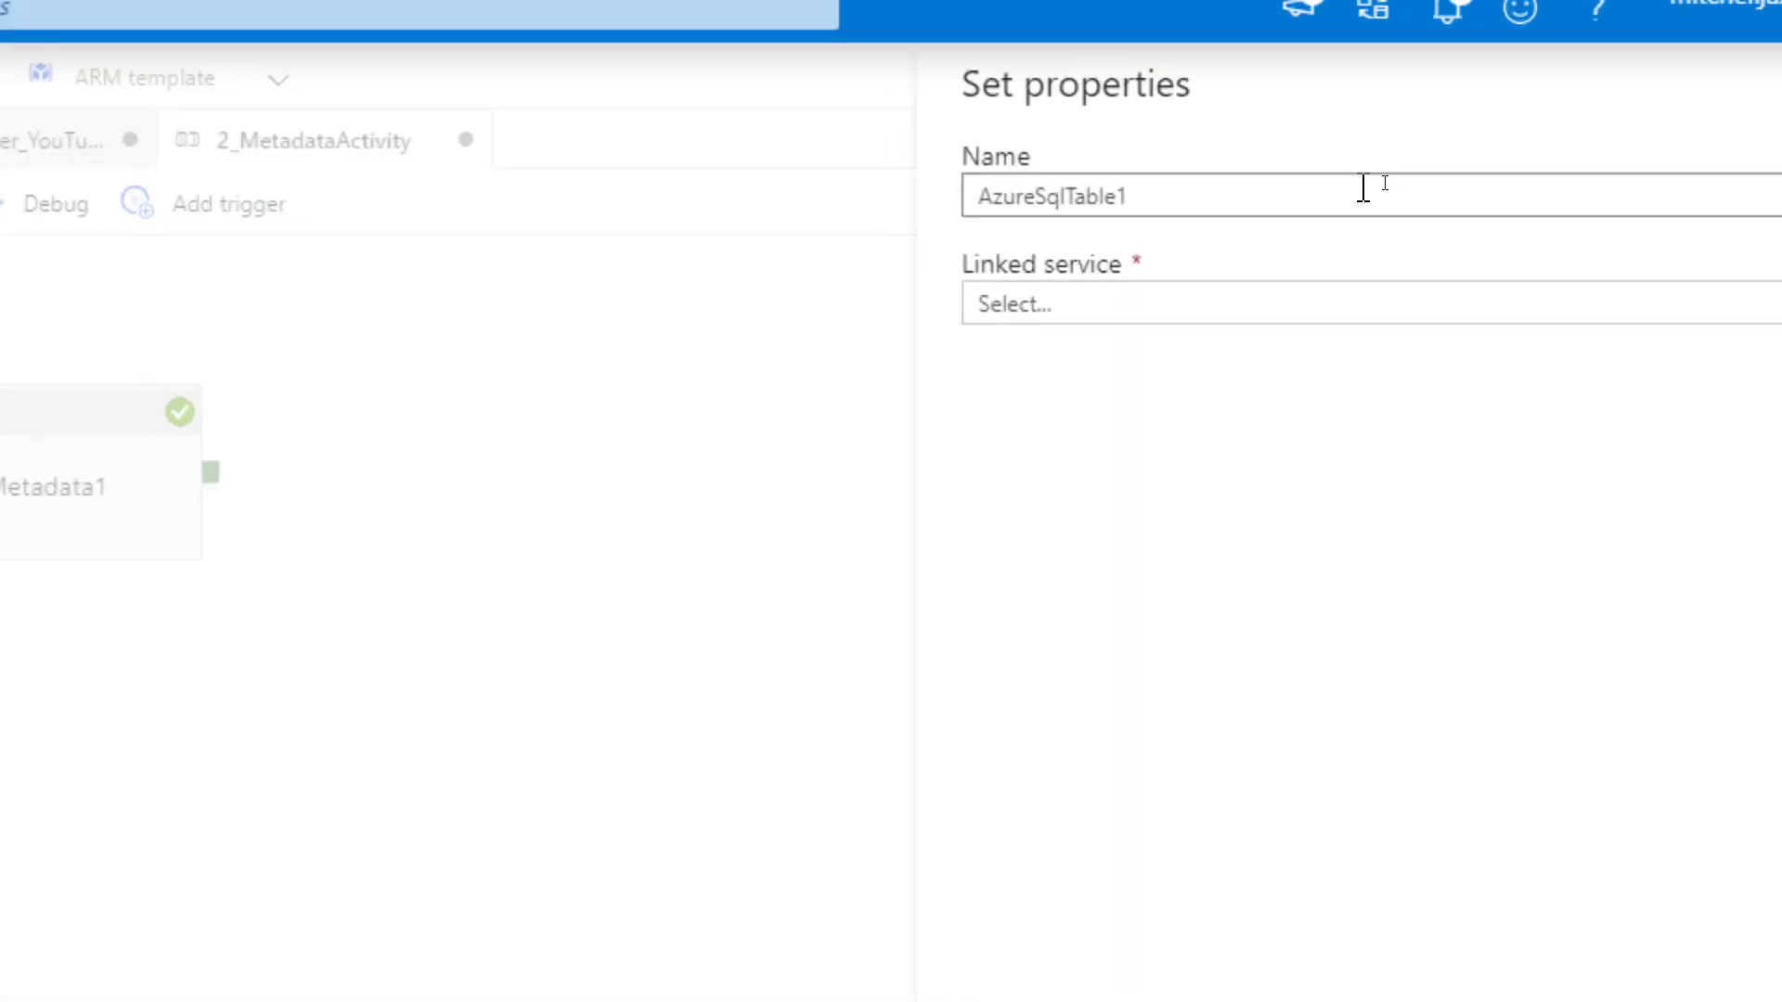
Name the dataset az_sql_MyTable and bring up its linked service list
{"action": "left_click", "coordinate": [1296, 214]}
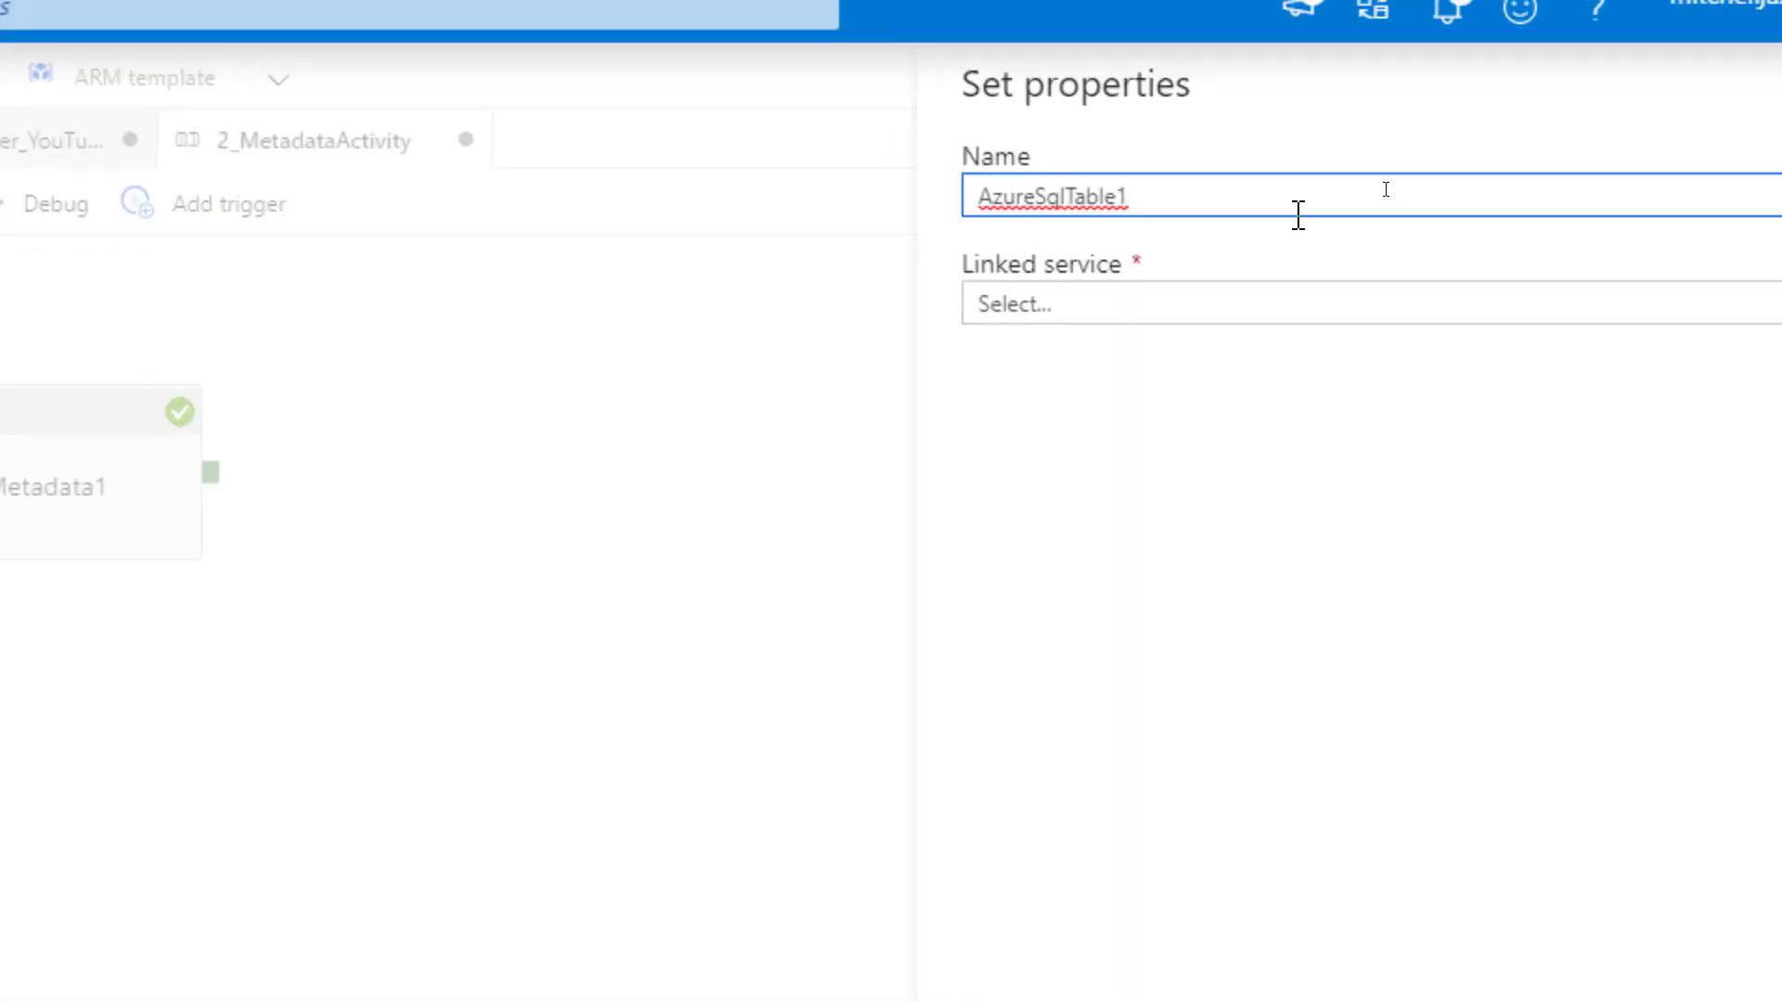
{"action": "key", "text": "ctrl+a"}
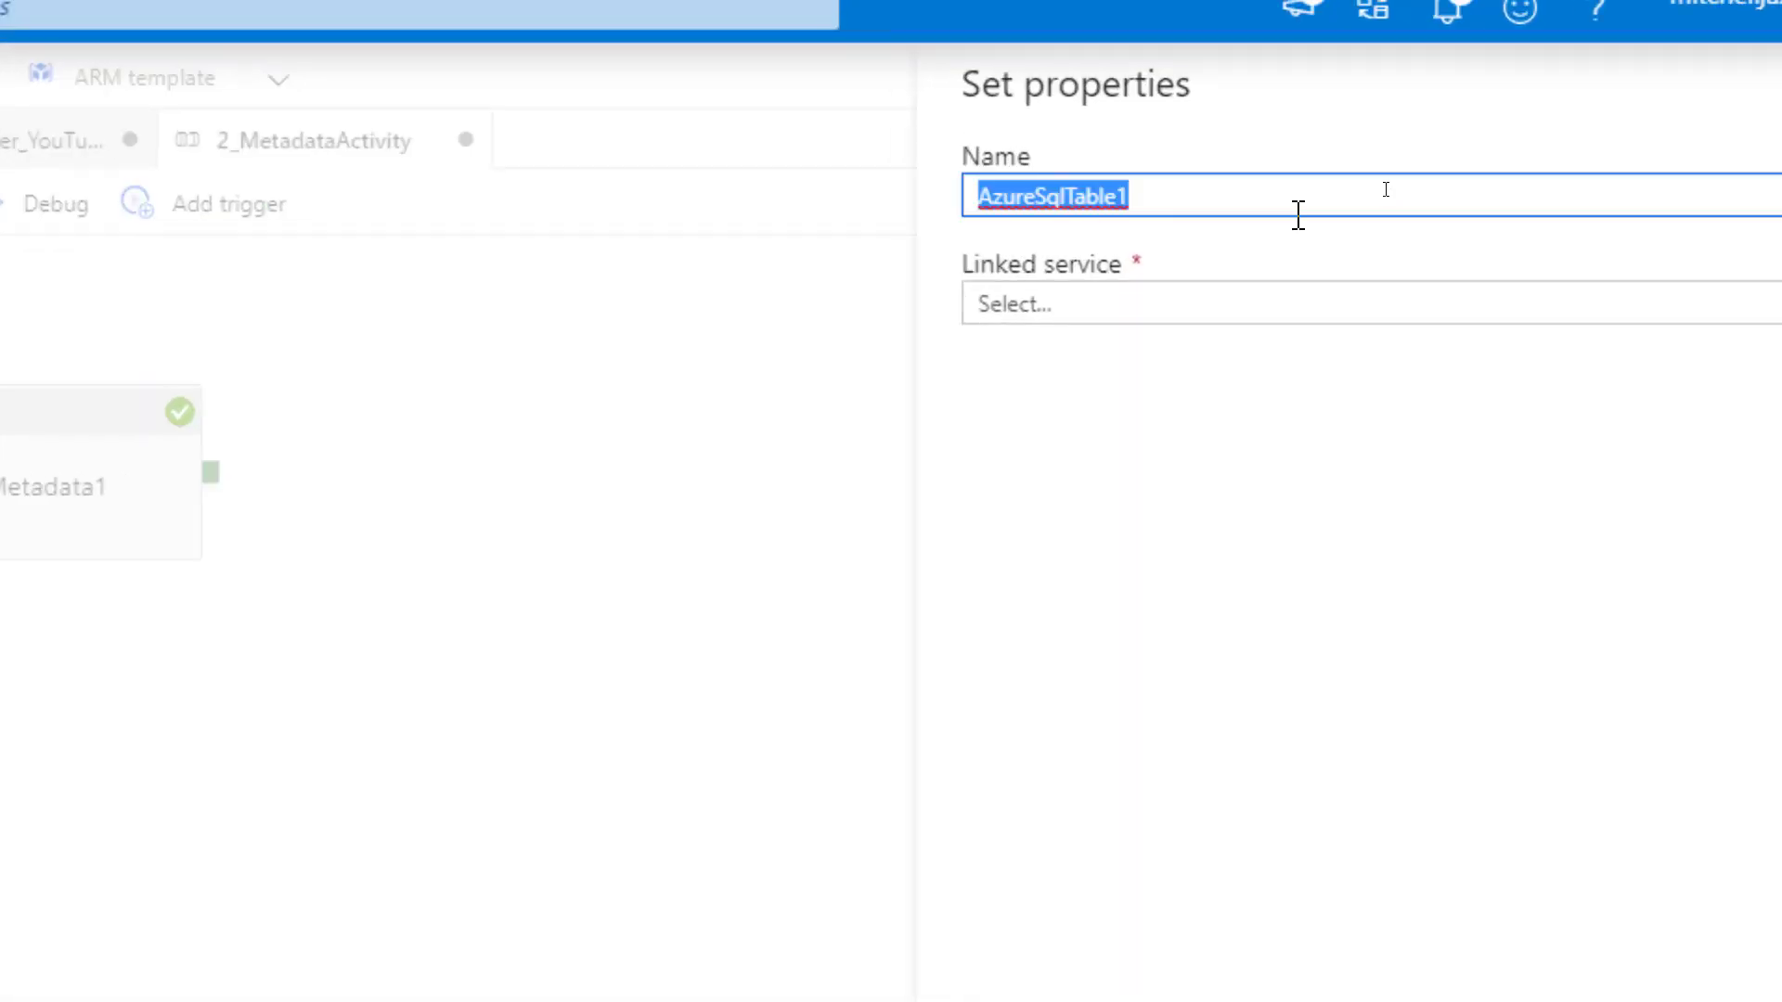
{"action": "type", "text": "az_sql"}
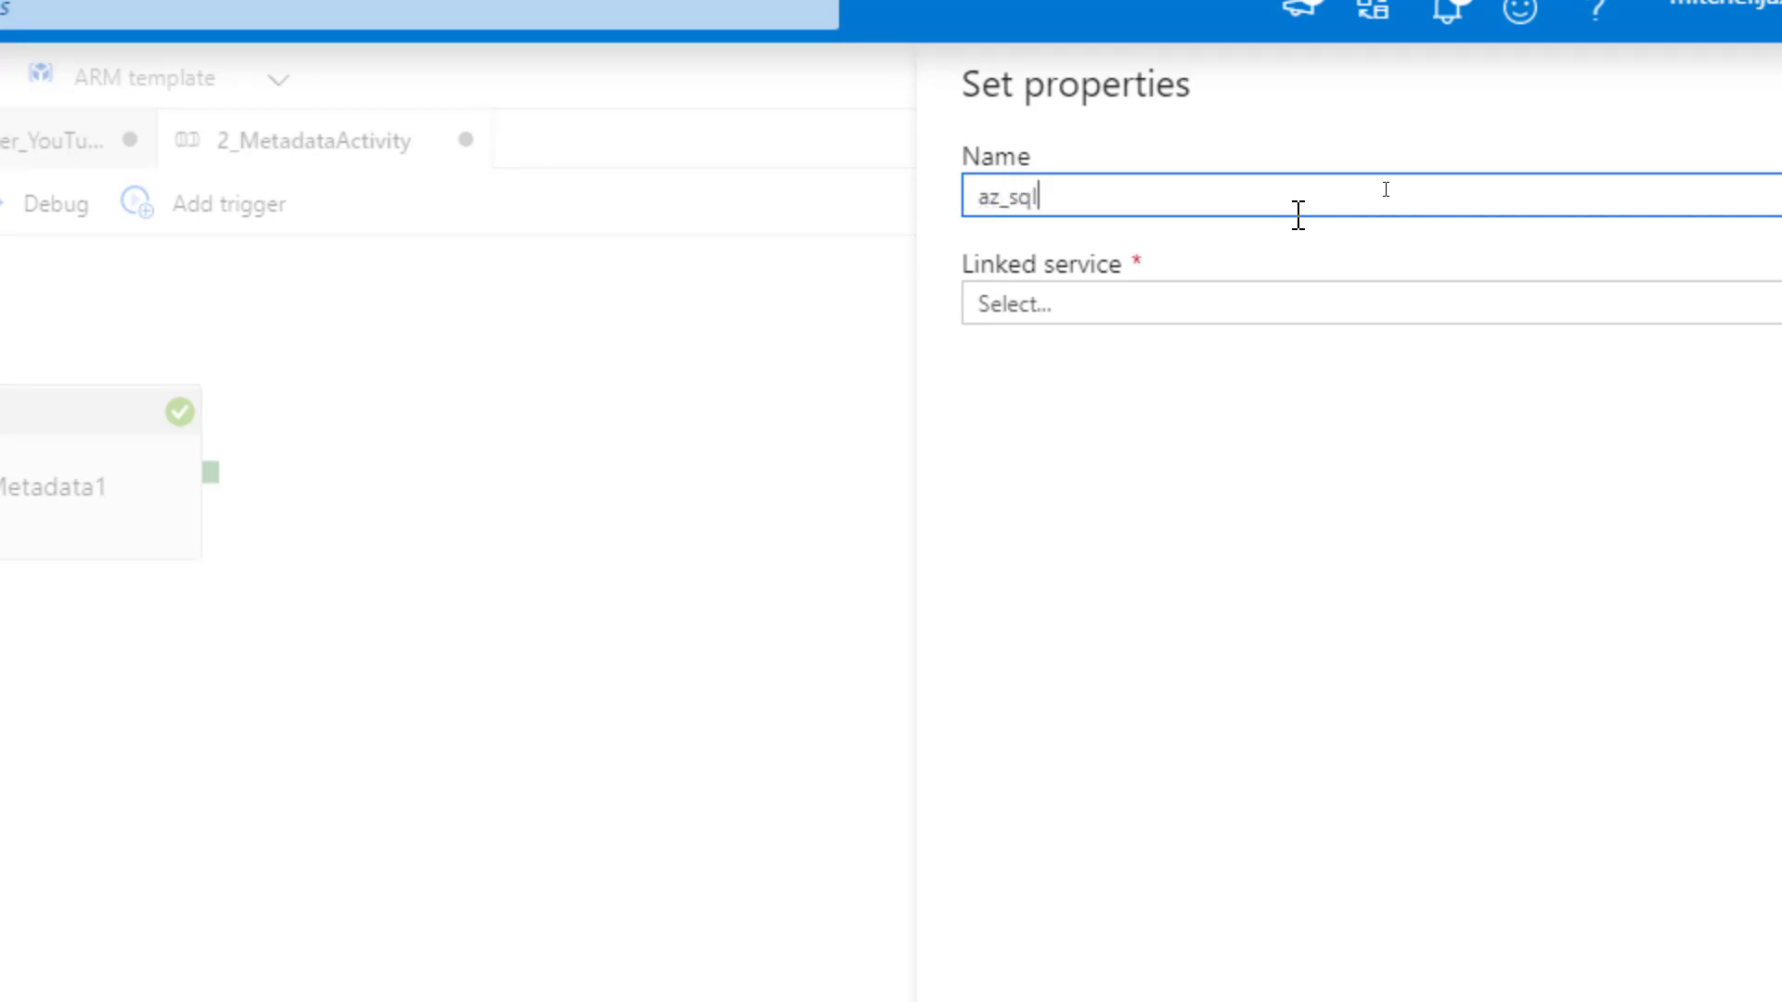
{"action": "type", "text": "_"}
{"action": "type", "text": "MyTable"}
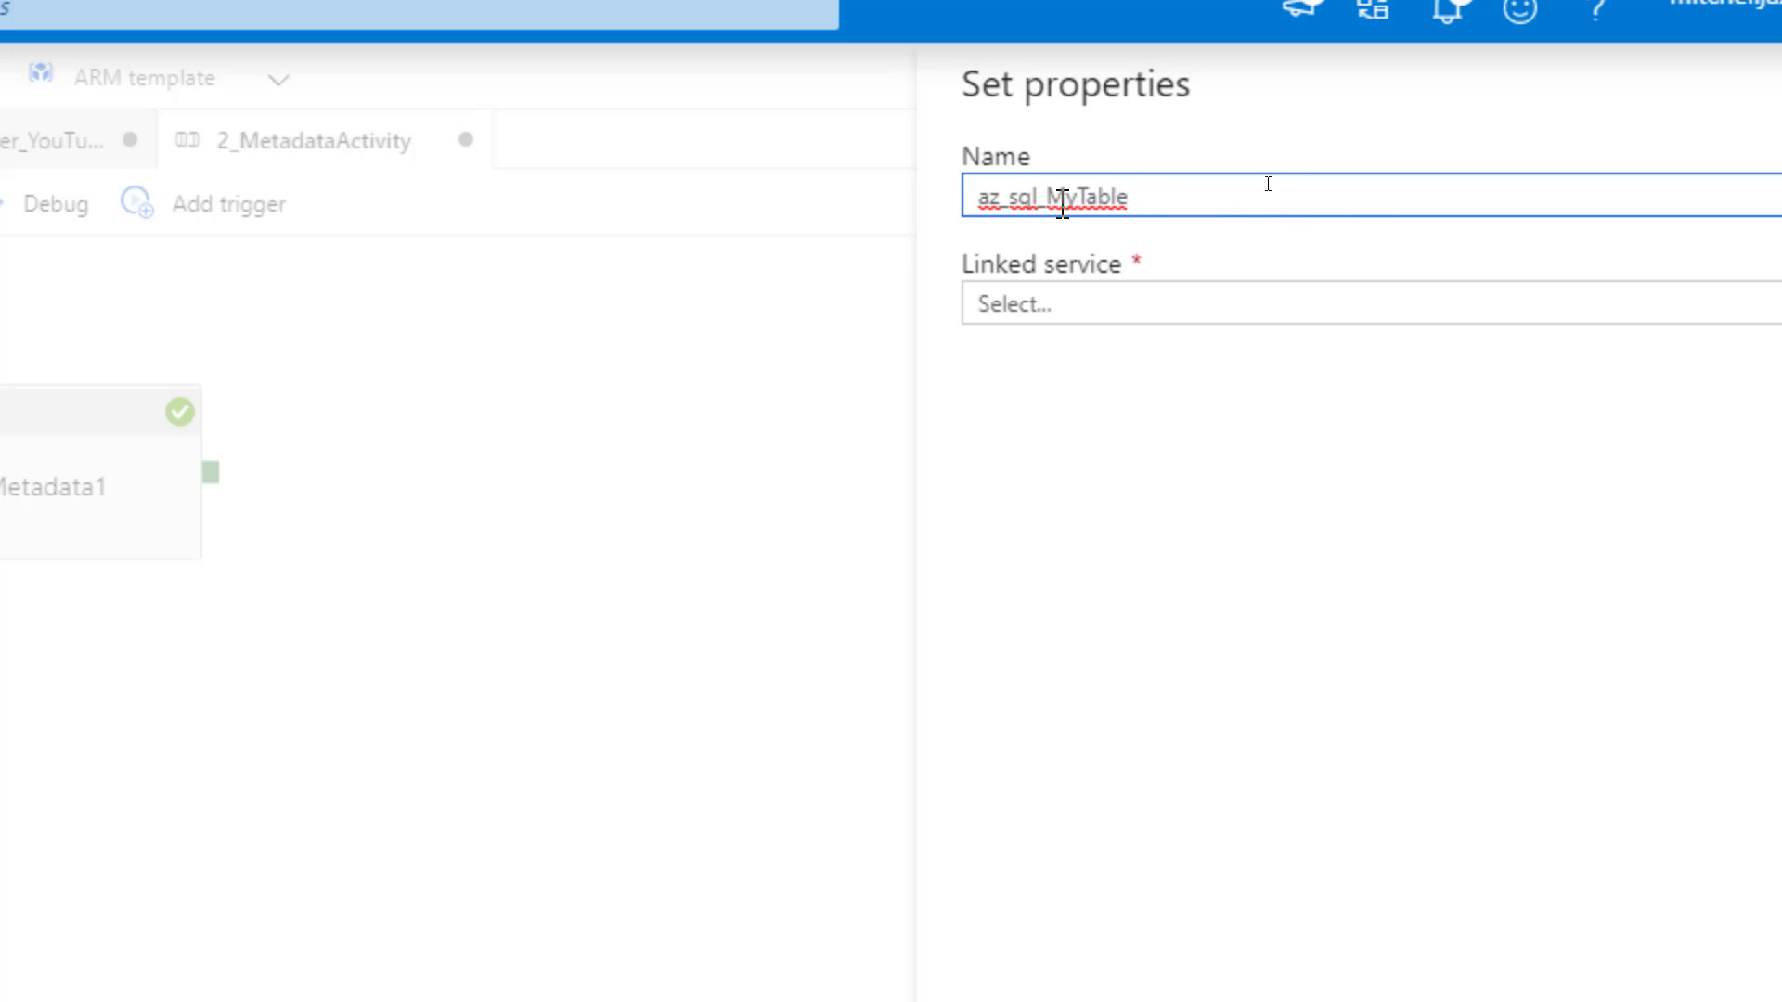
{"action": "left_click", "coordinate": [1134, 309]}
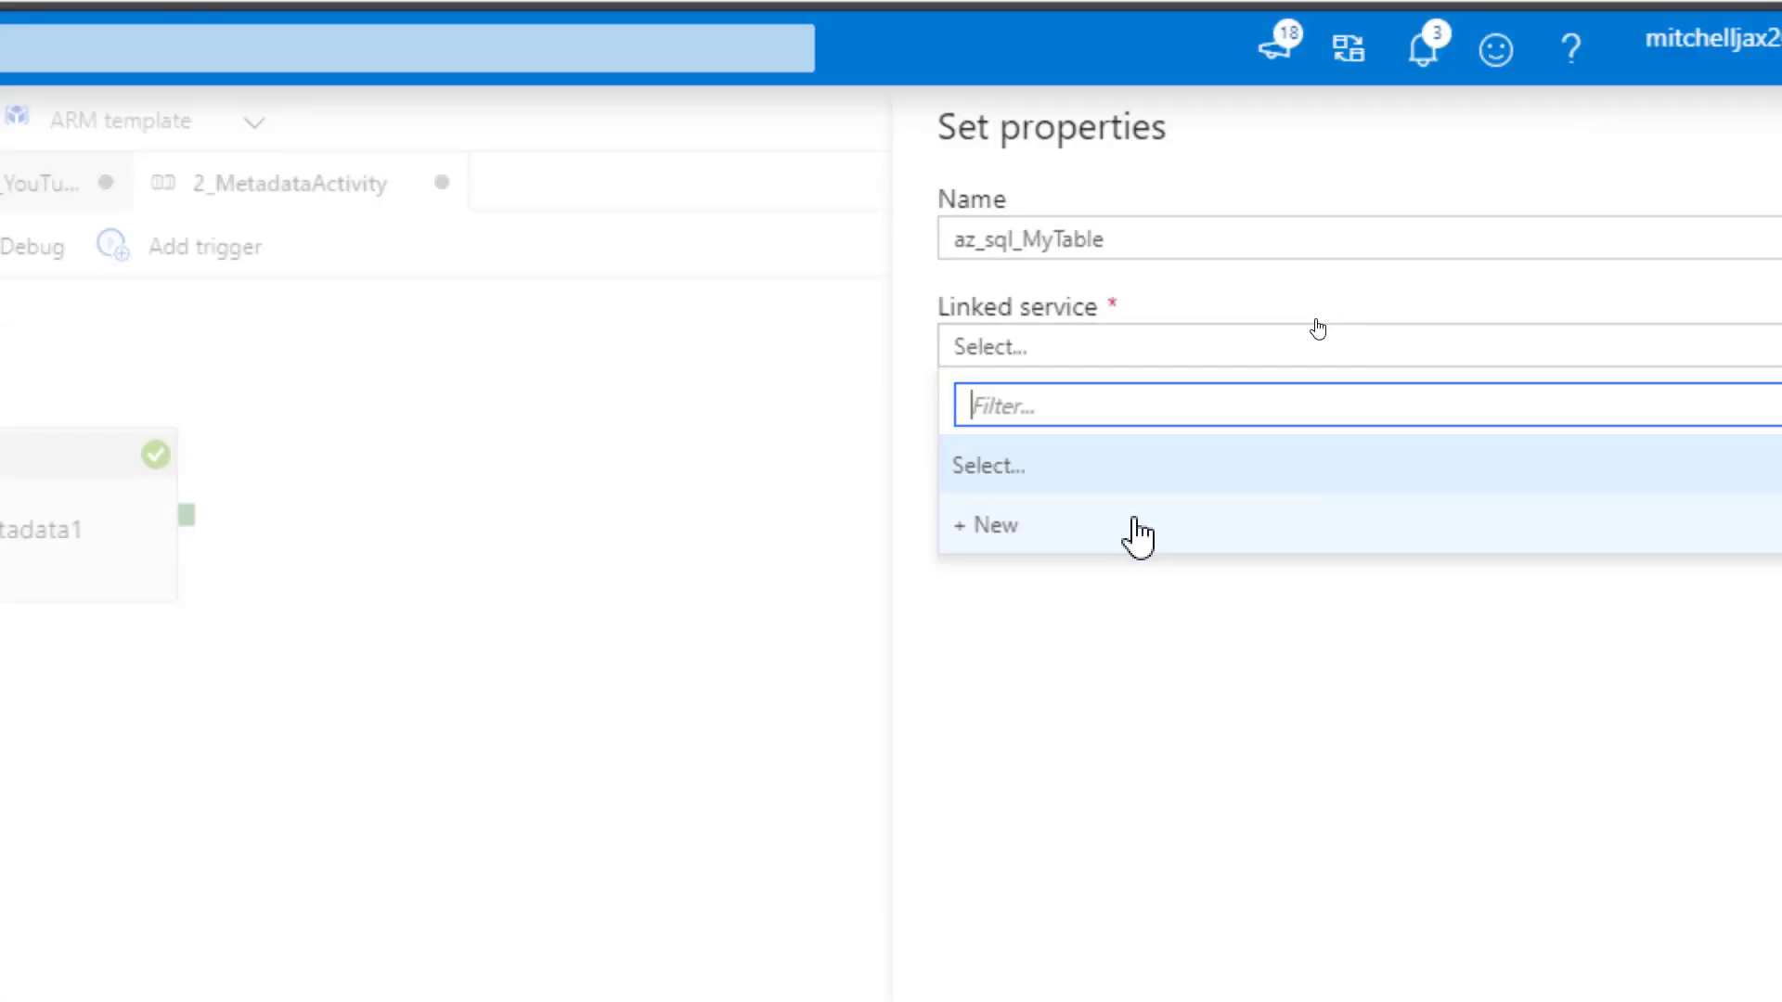
Start a new linked service named with the az_sql_ prefix, the owner's name and _youtube
{"action": "left_click", "coordinate": [1138, 537]}
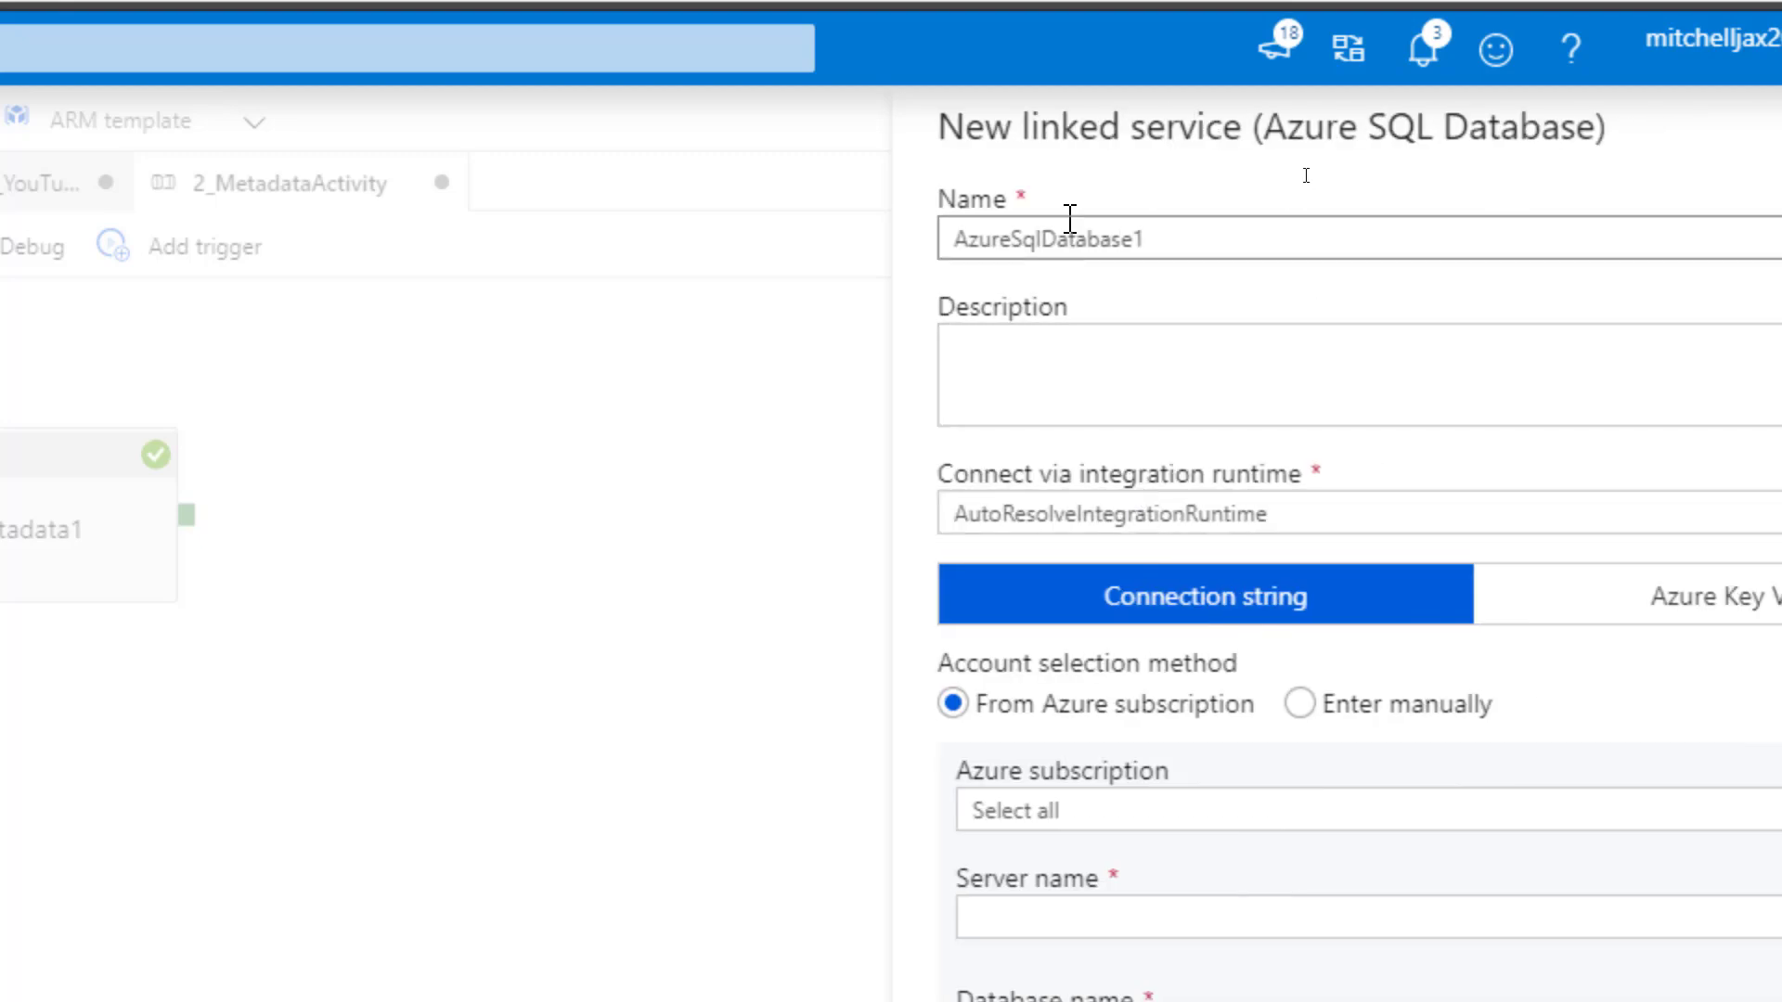
{"action": "left_click_drag", "start_coordinate": [1165, 239], "coordinate": [962, 249]}
{"action": "type", "text": "az"}
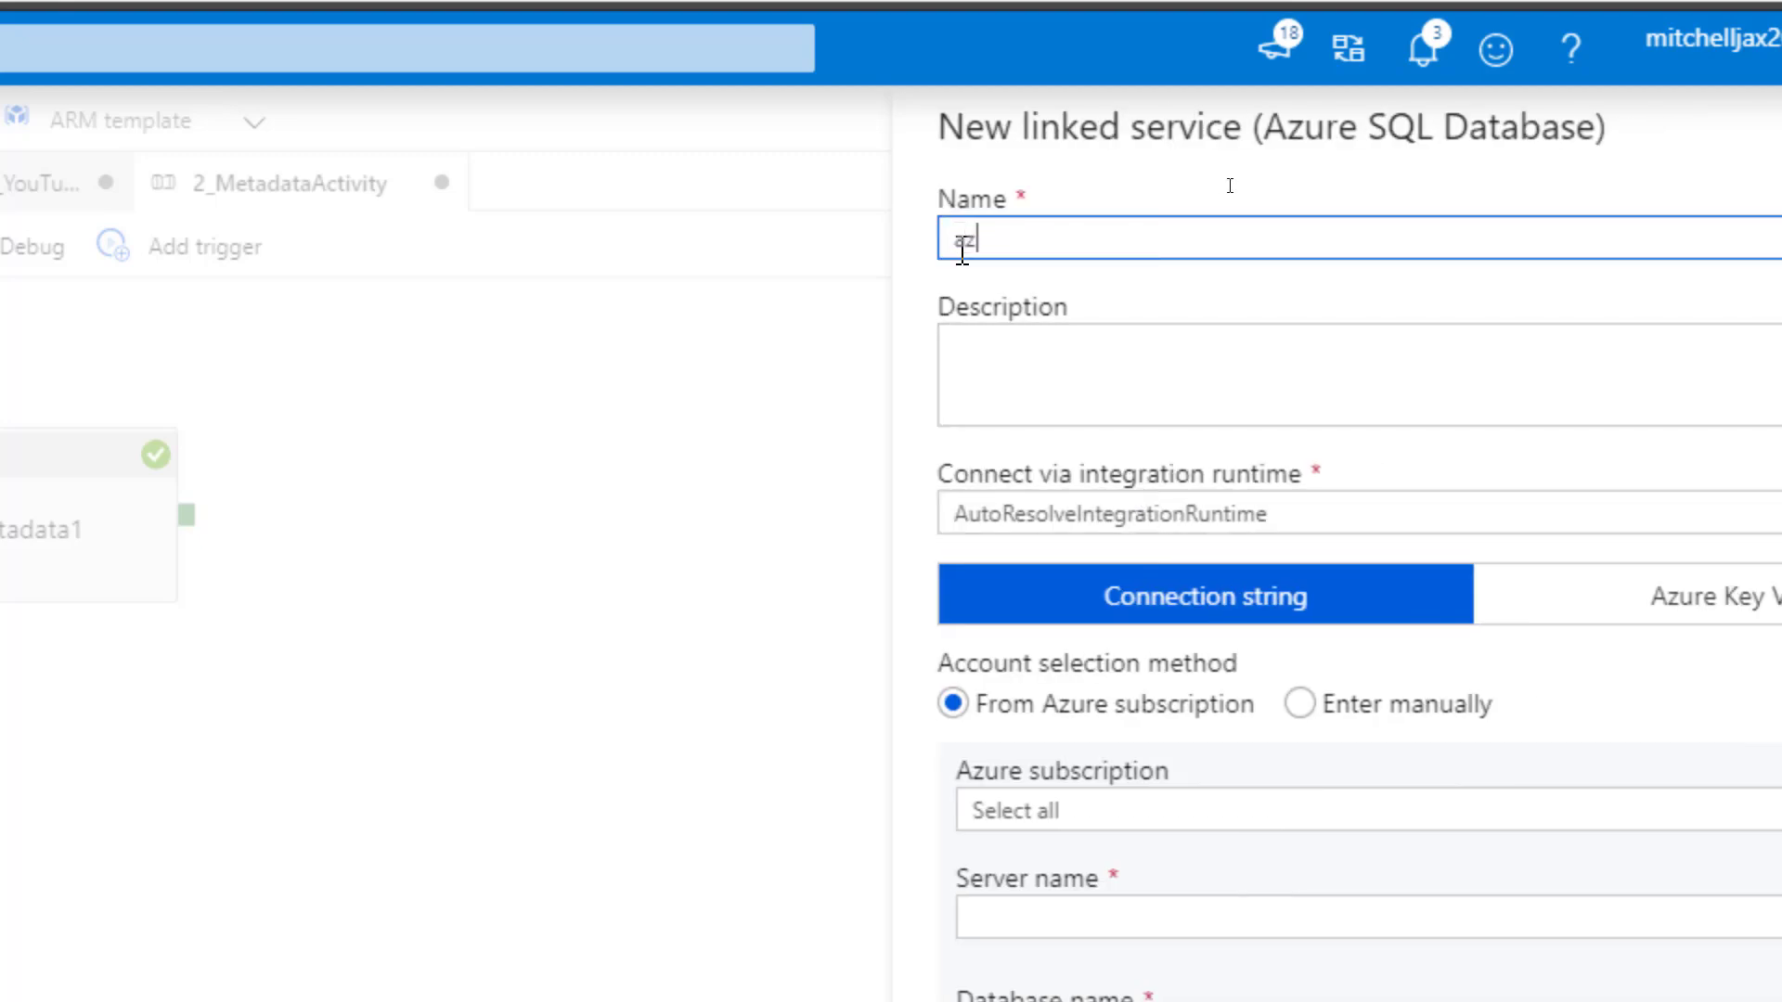
{"action": "type", "text": "_sql"}
{"action": "type", "text": "_p"}
{"action": "type", "text": "pw"}
{"action": "key", "text": "BackSpace"}
{"action": "key", "text": "BackSpace"}
{"action": "type", "text": "MI"}
{"action": "key", "text": "BackSpace"}
{"action": "key", "text": "BackSpace"}
{"action": "type", "text": "MitchellPear"}
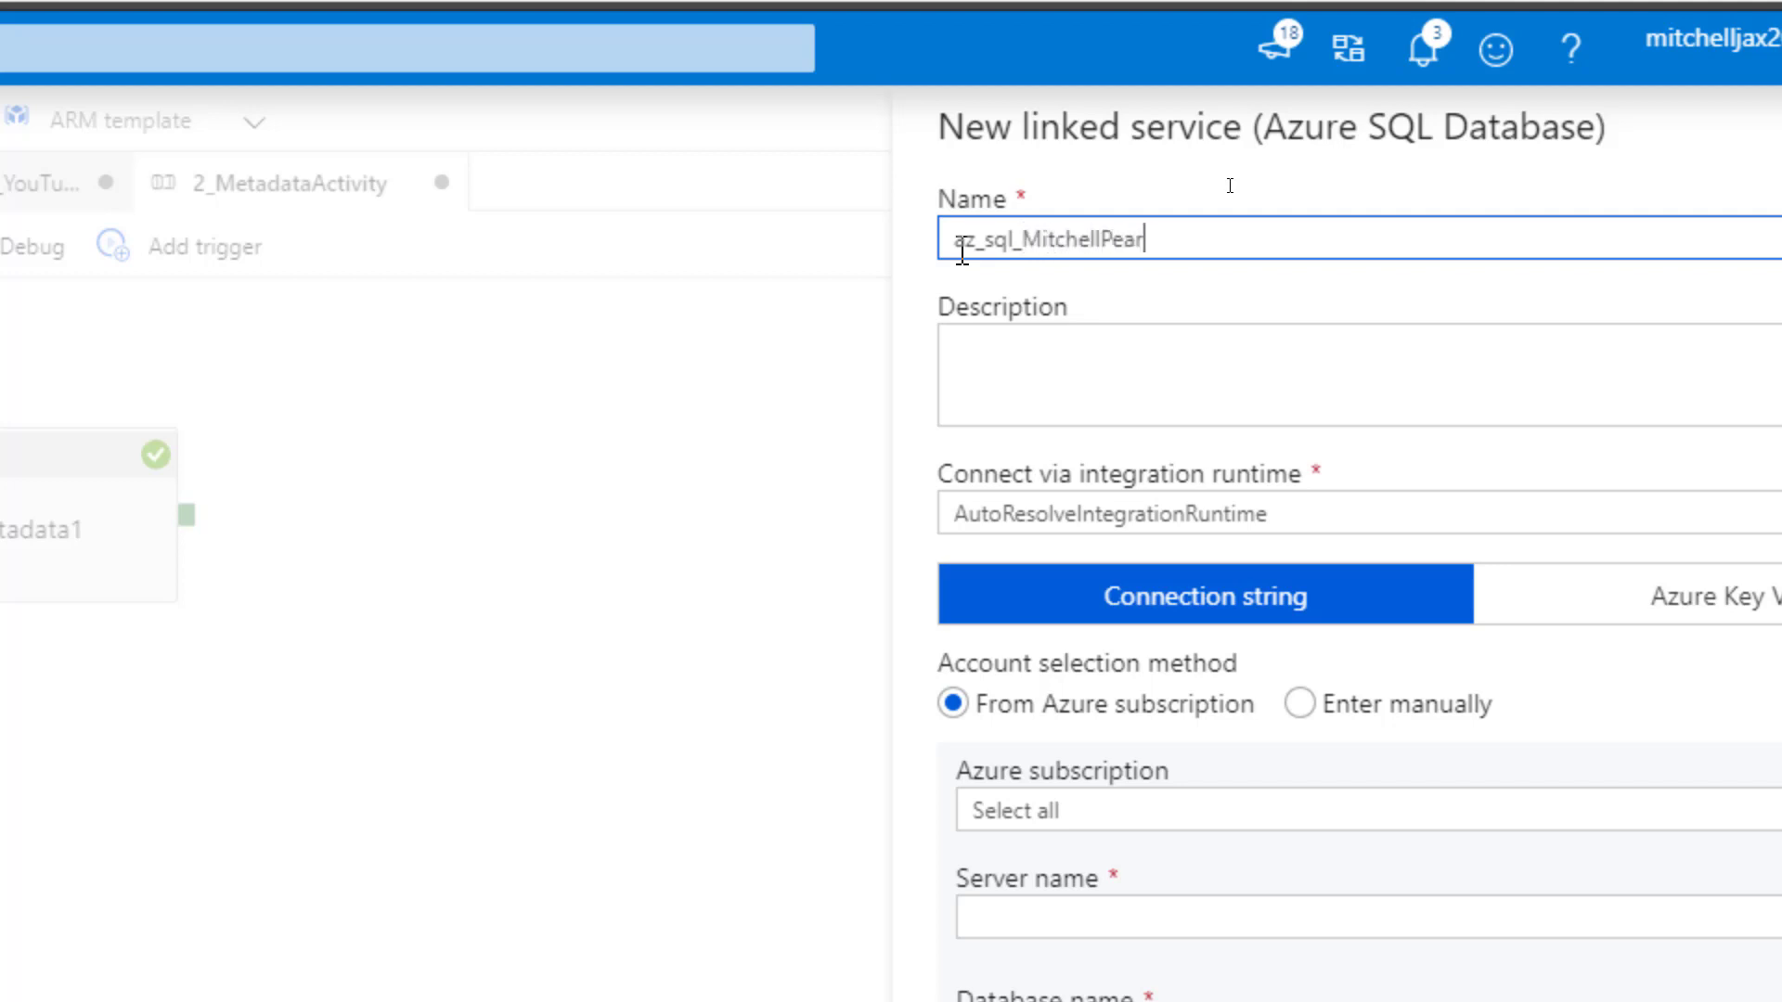
{"action": "type", "text": "son-youtube"}
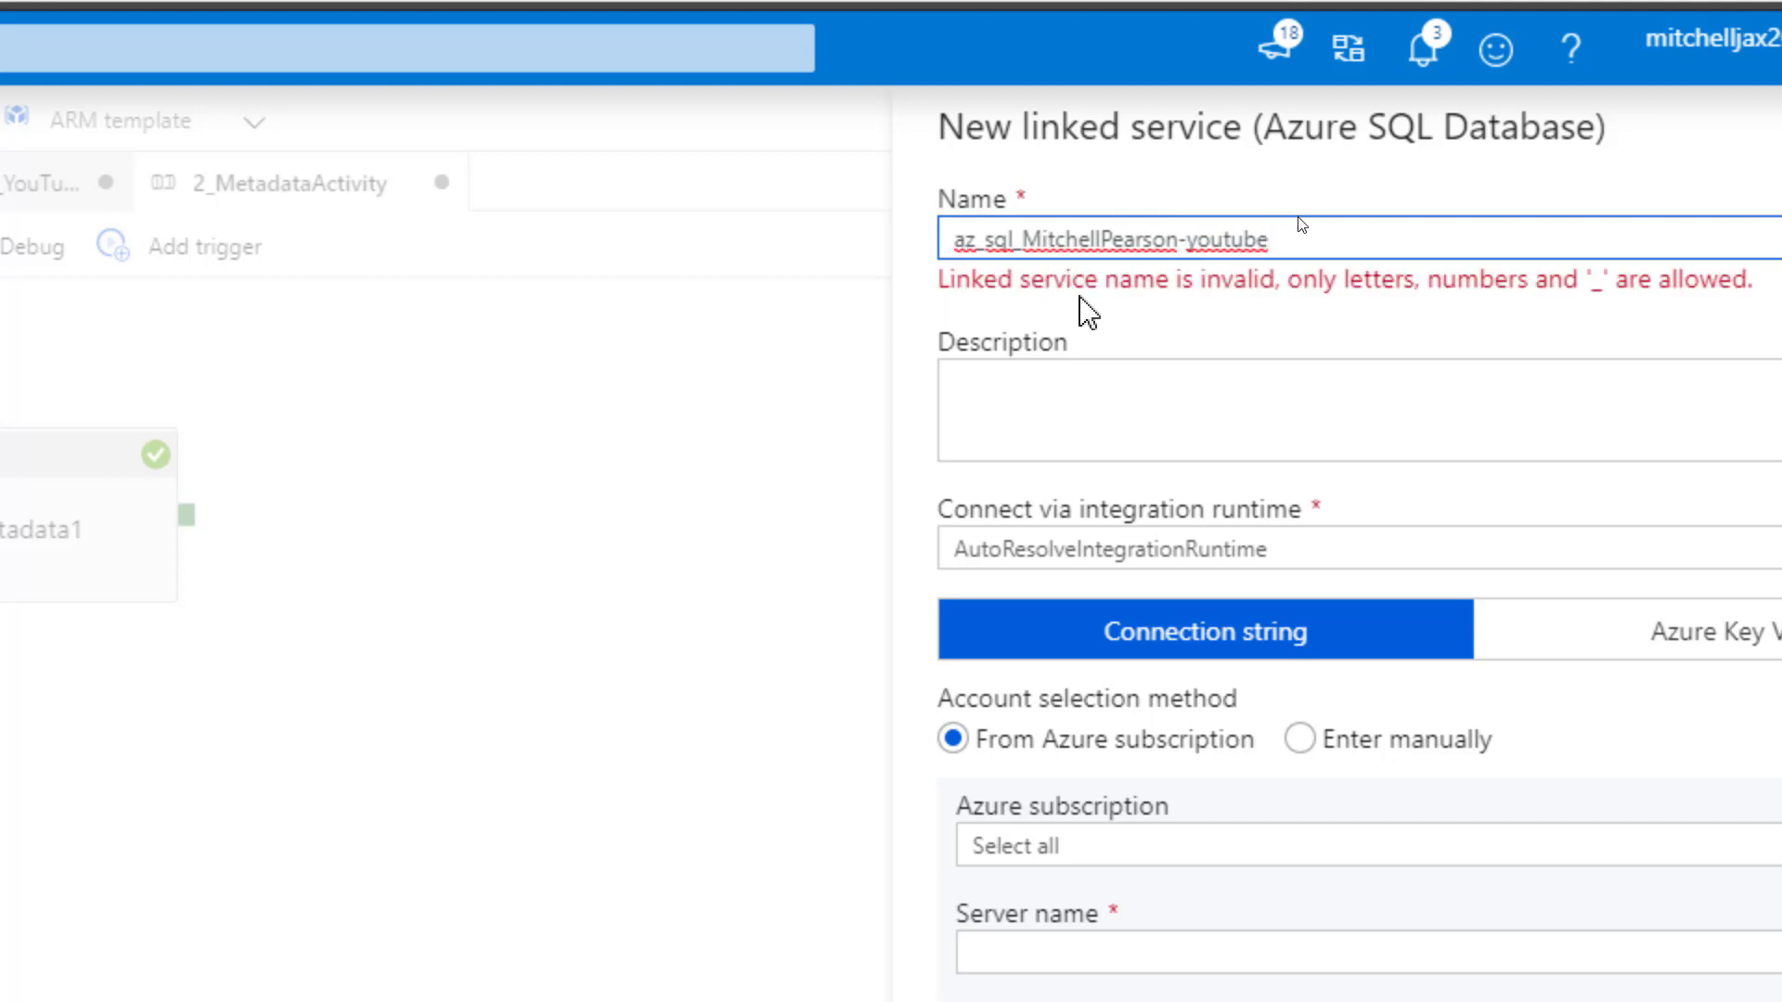
{"action": "left_click", "coordinate": [1189, 239]}
{"action": "key", "text": "BackSpace"}
{"action": "type", "text": "_"}
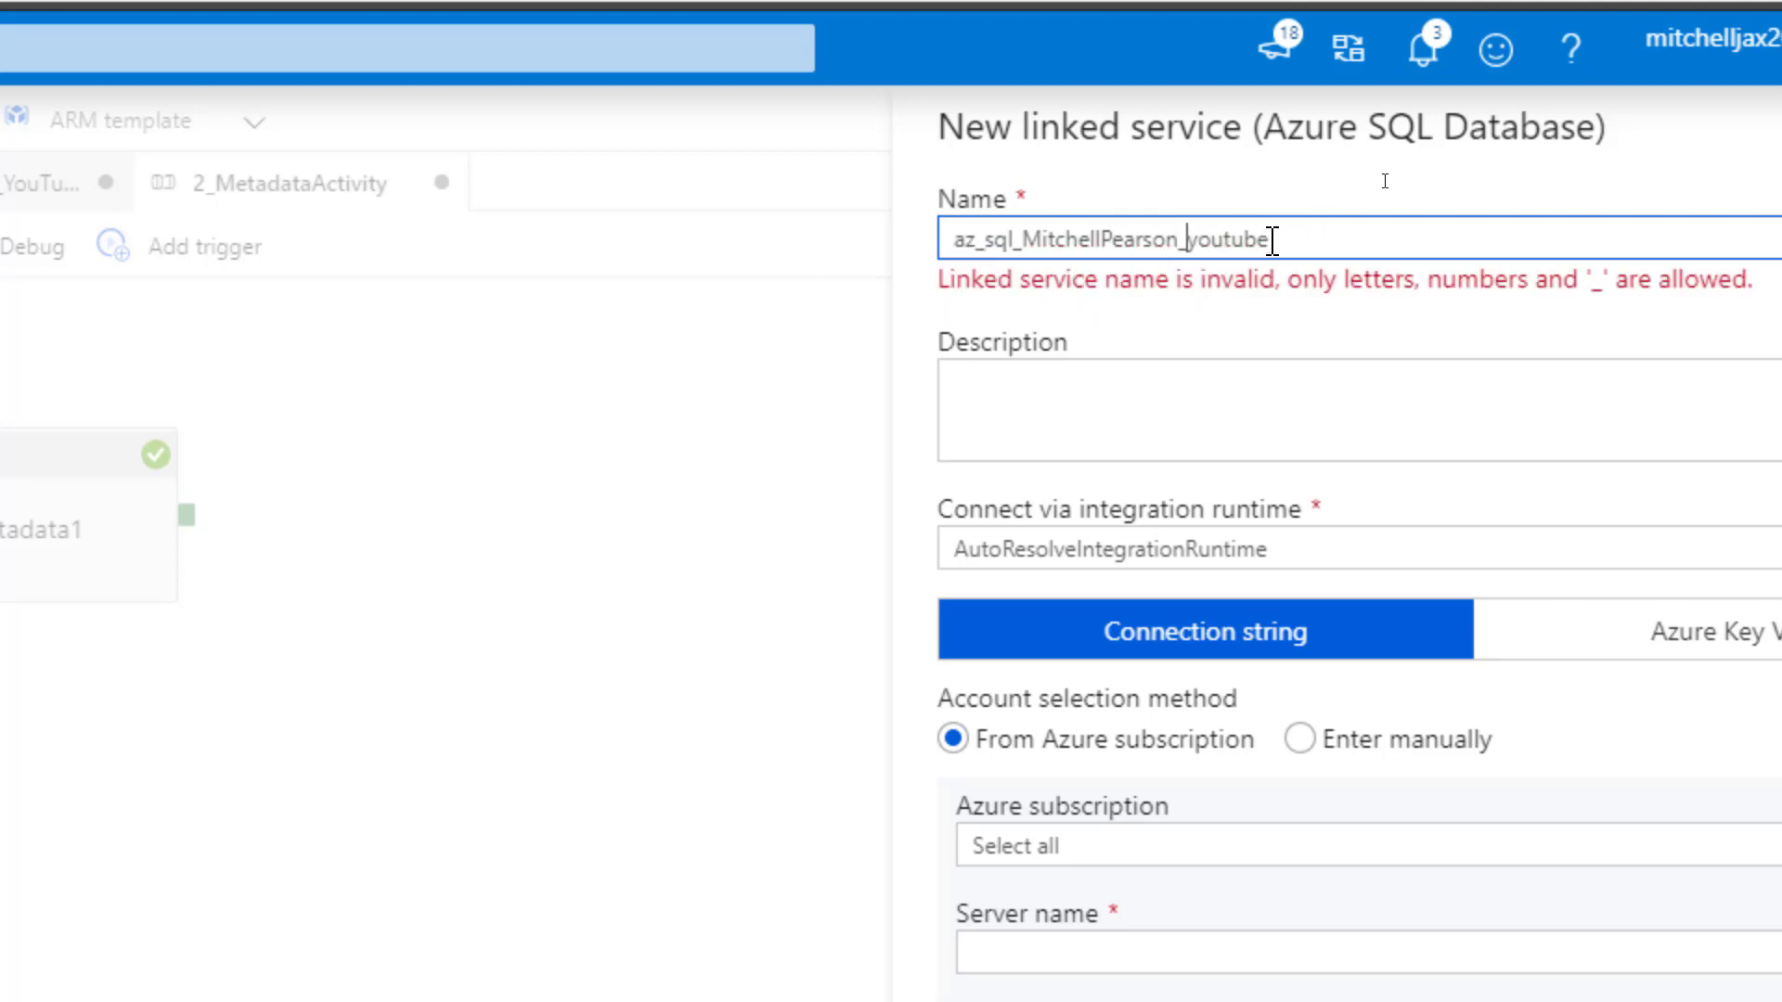
{"action": "left_click", "coordinate": [1103, 369]}
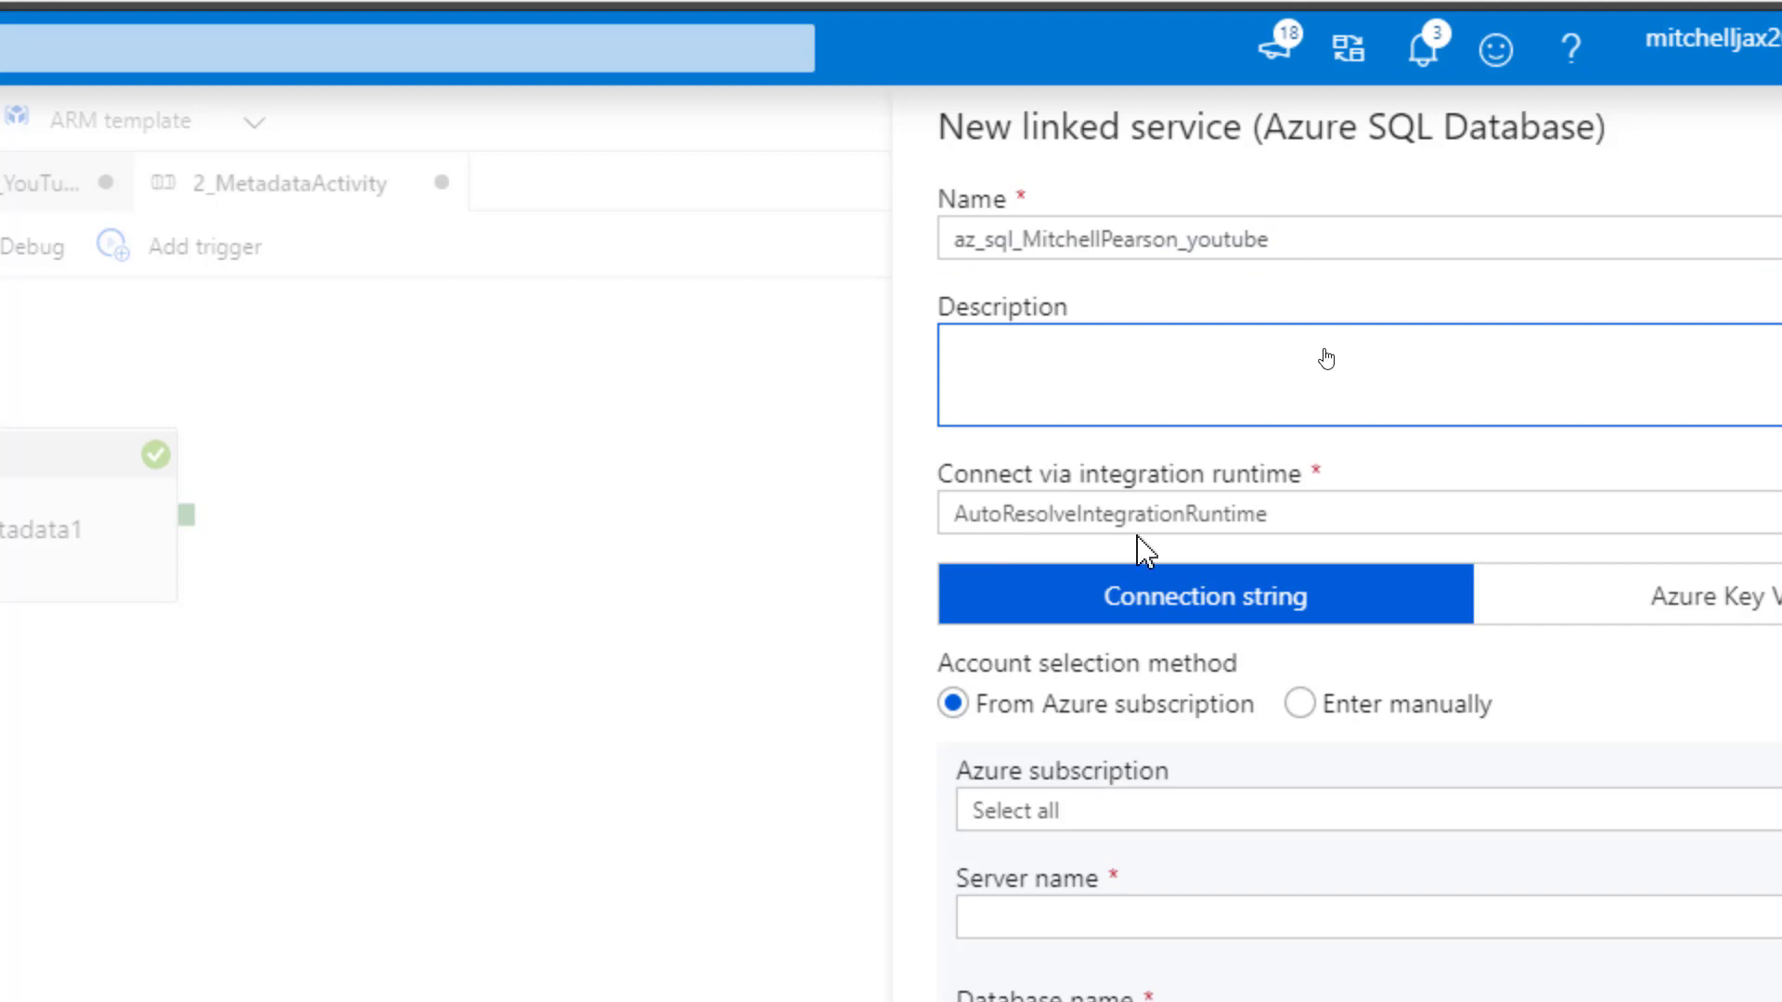
Select the sponsorship subscription, the SQL server and the YouTube database
{"action": "scroll", "coordinate": [1214, 828], "scroll_direction": "down", "scroll_amount": 2}
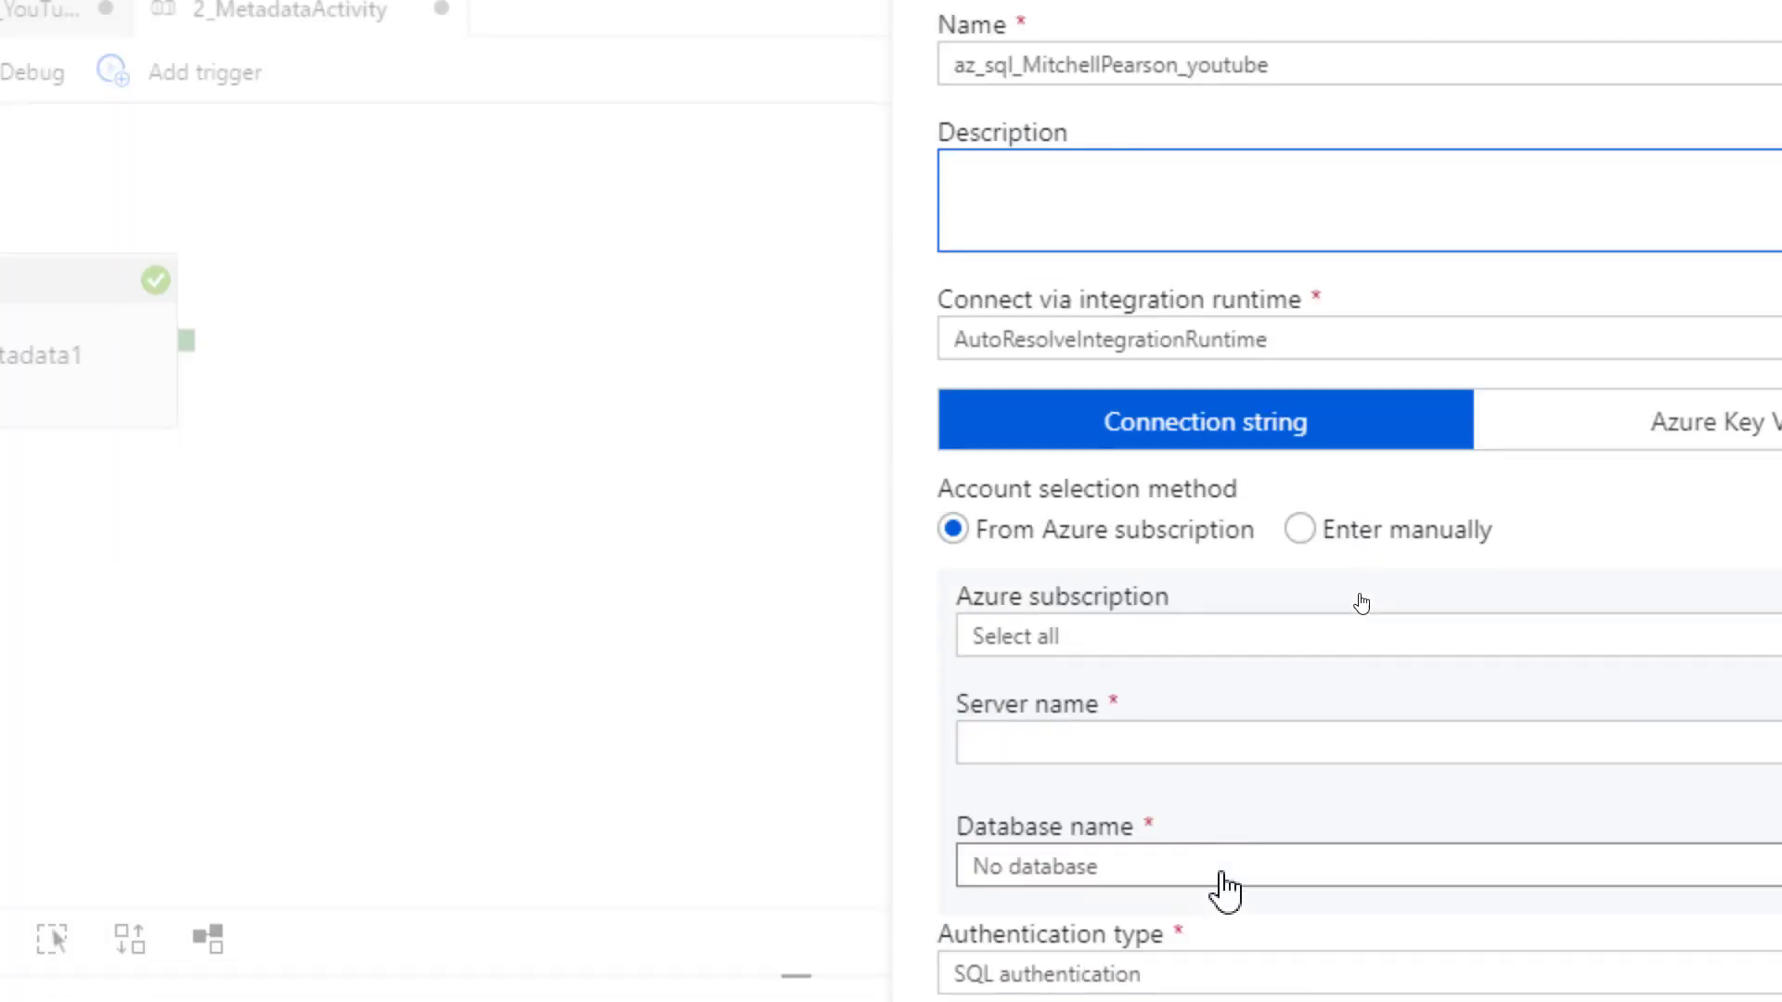
{"action": "left_click", "coordinate": [1098, 605]}
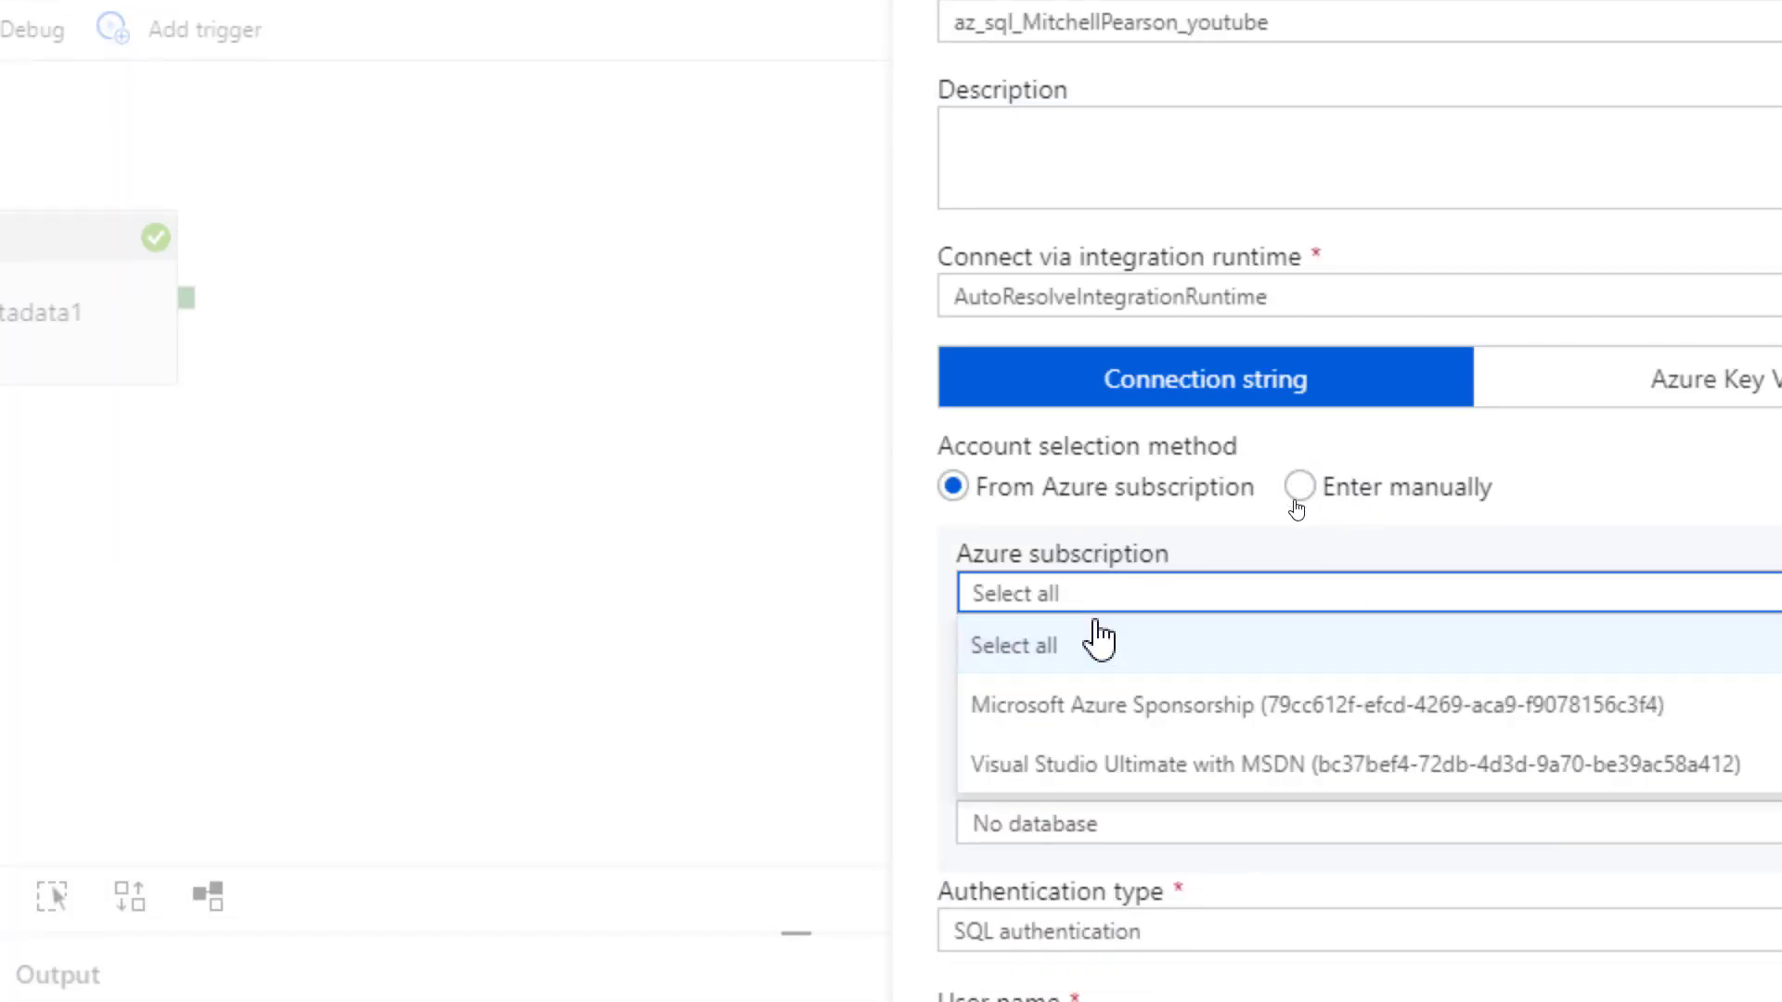
{"action": "left_click", "coordinate": [1094, 704]}
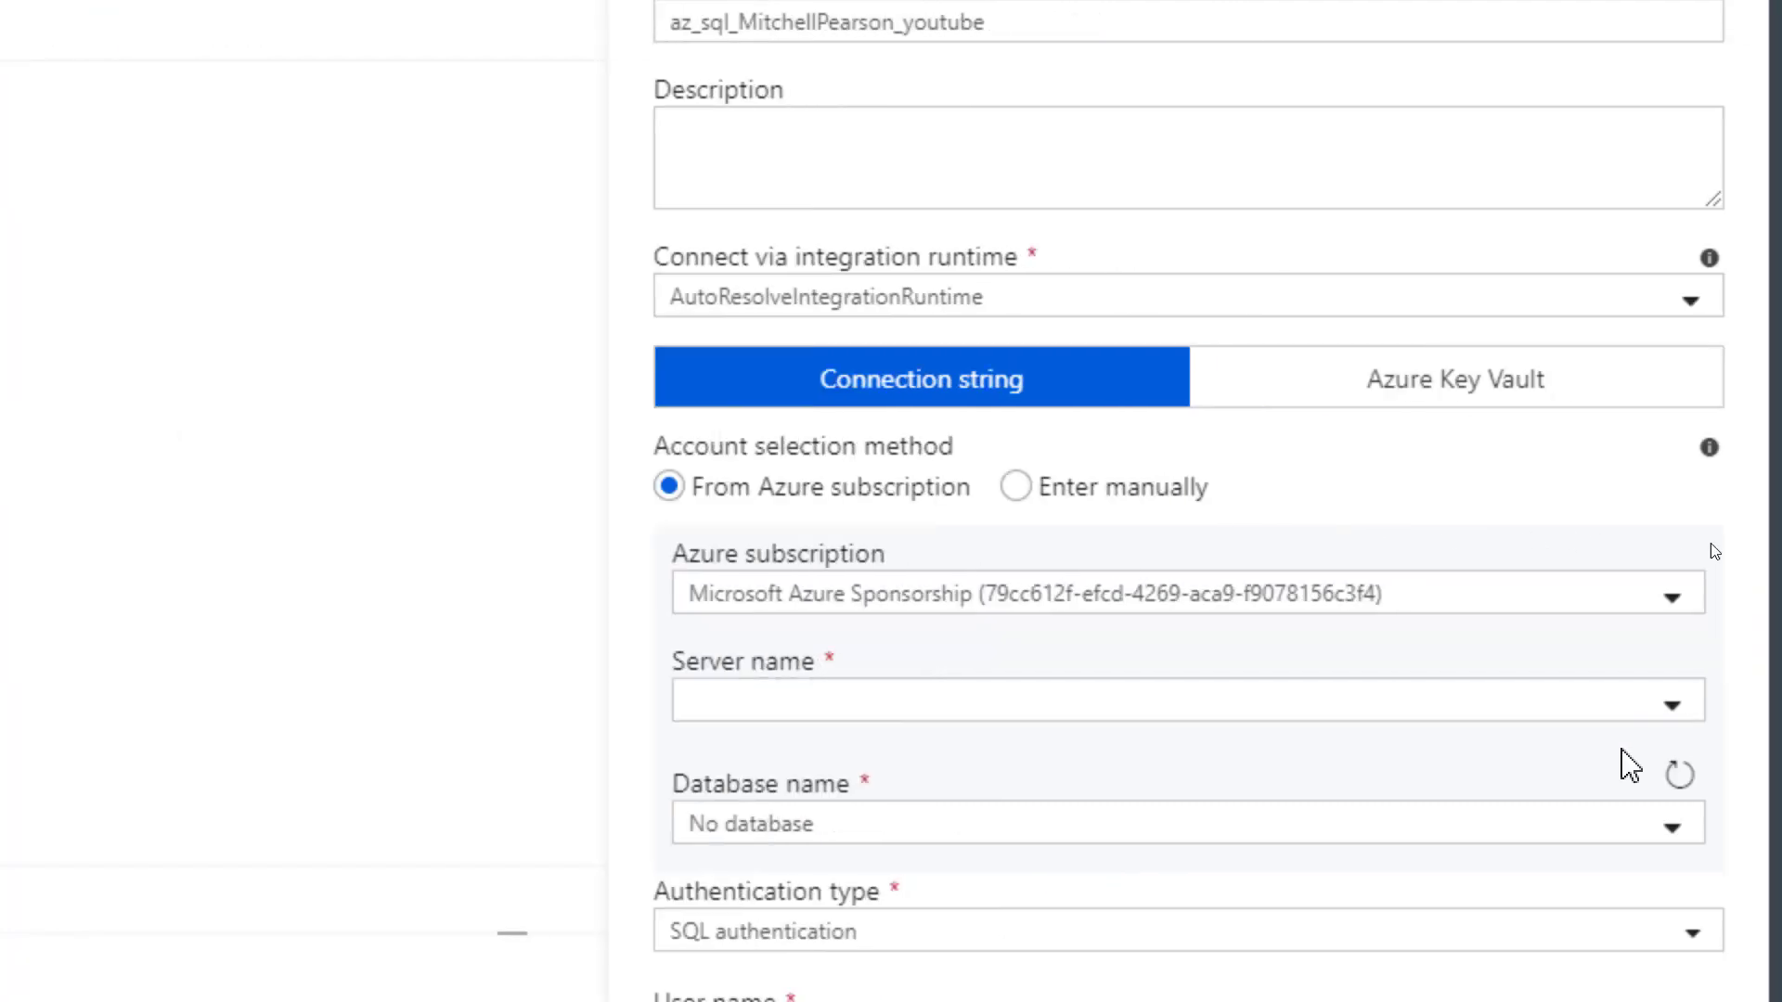
{"action": "left_click", "coordinate": [1490, 710]}
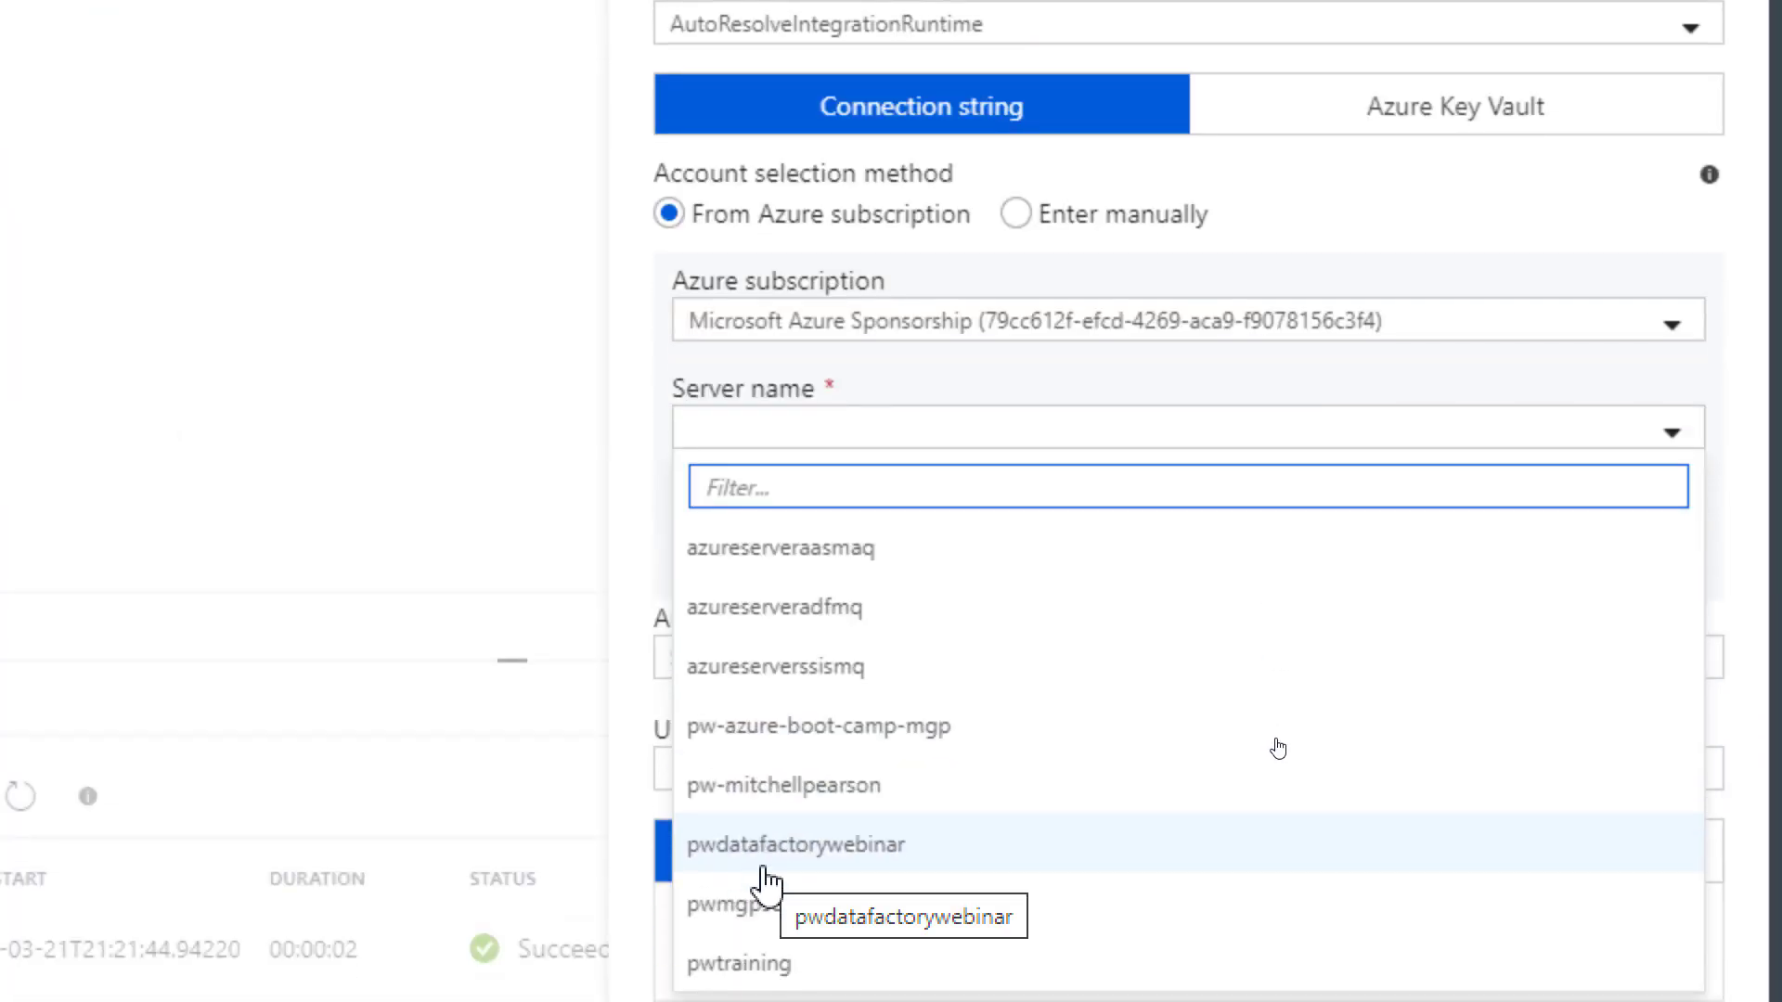
{"action": "left_click", "coordinate": [806, 796]}
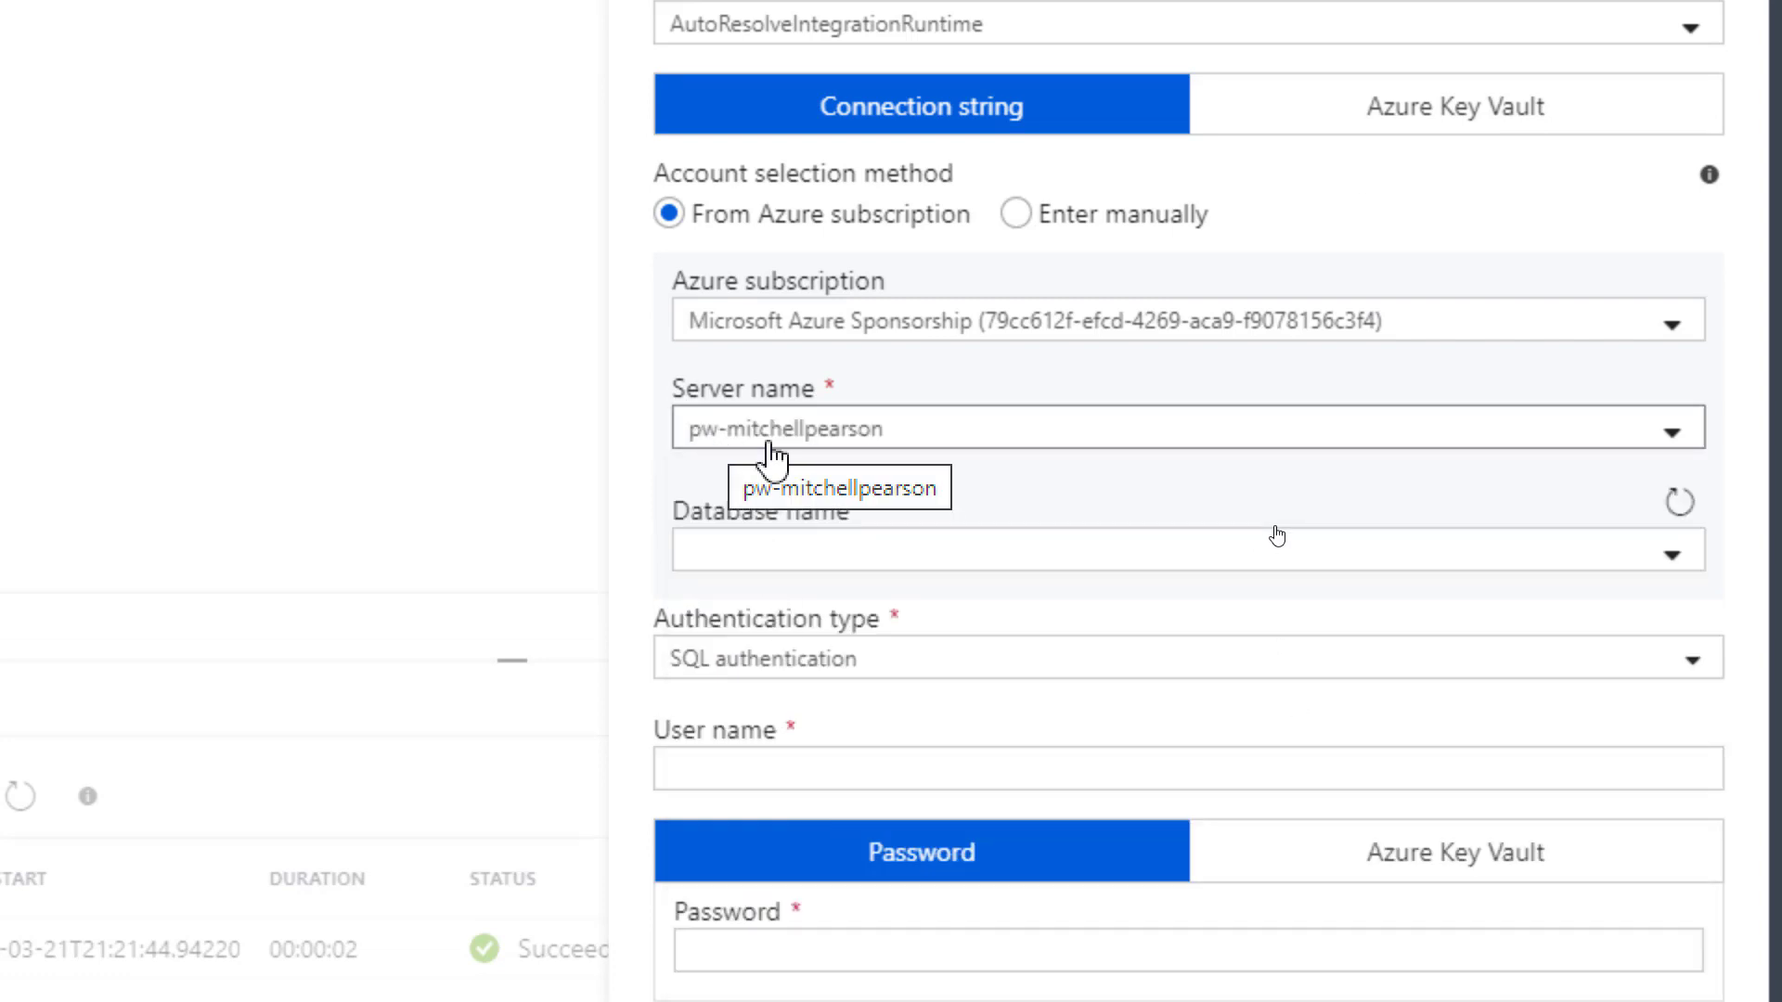
{"action": "left_click", "coordinate": [786, 557]}
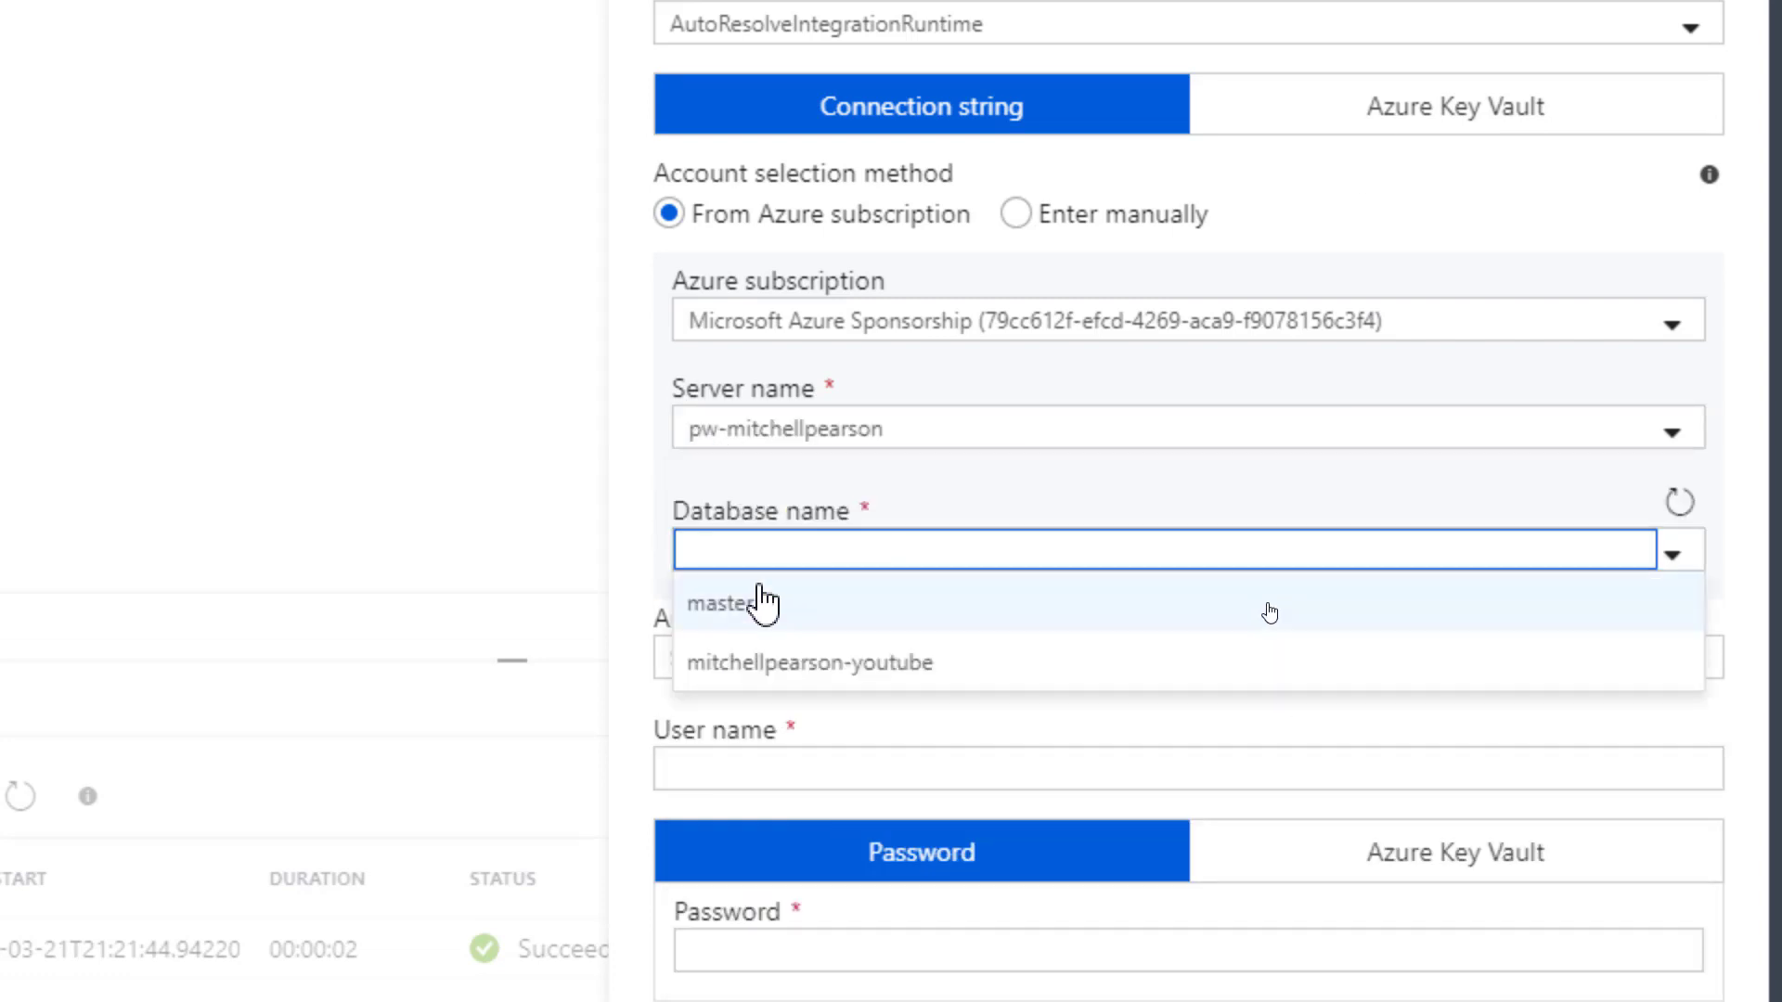
{"action": "left_click", "coordinate": [754, 662]}
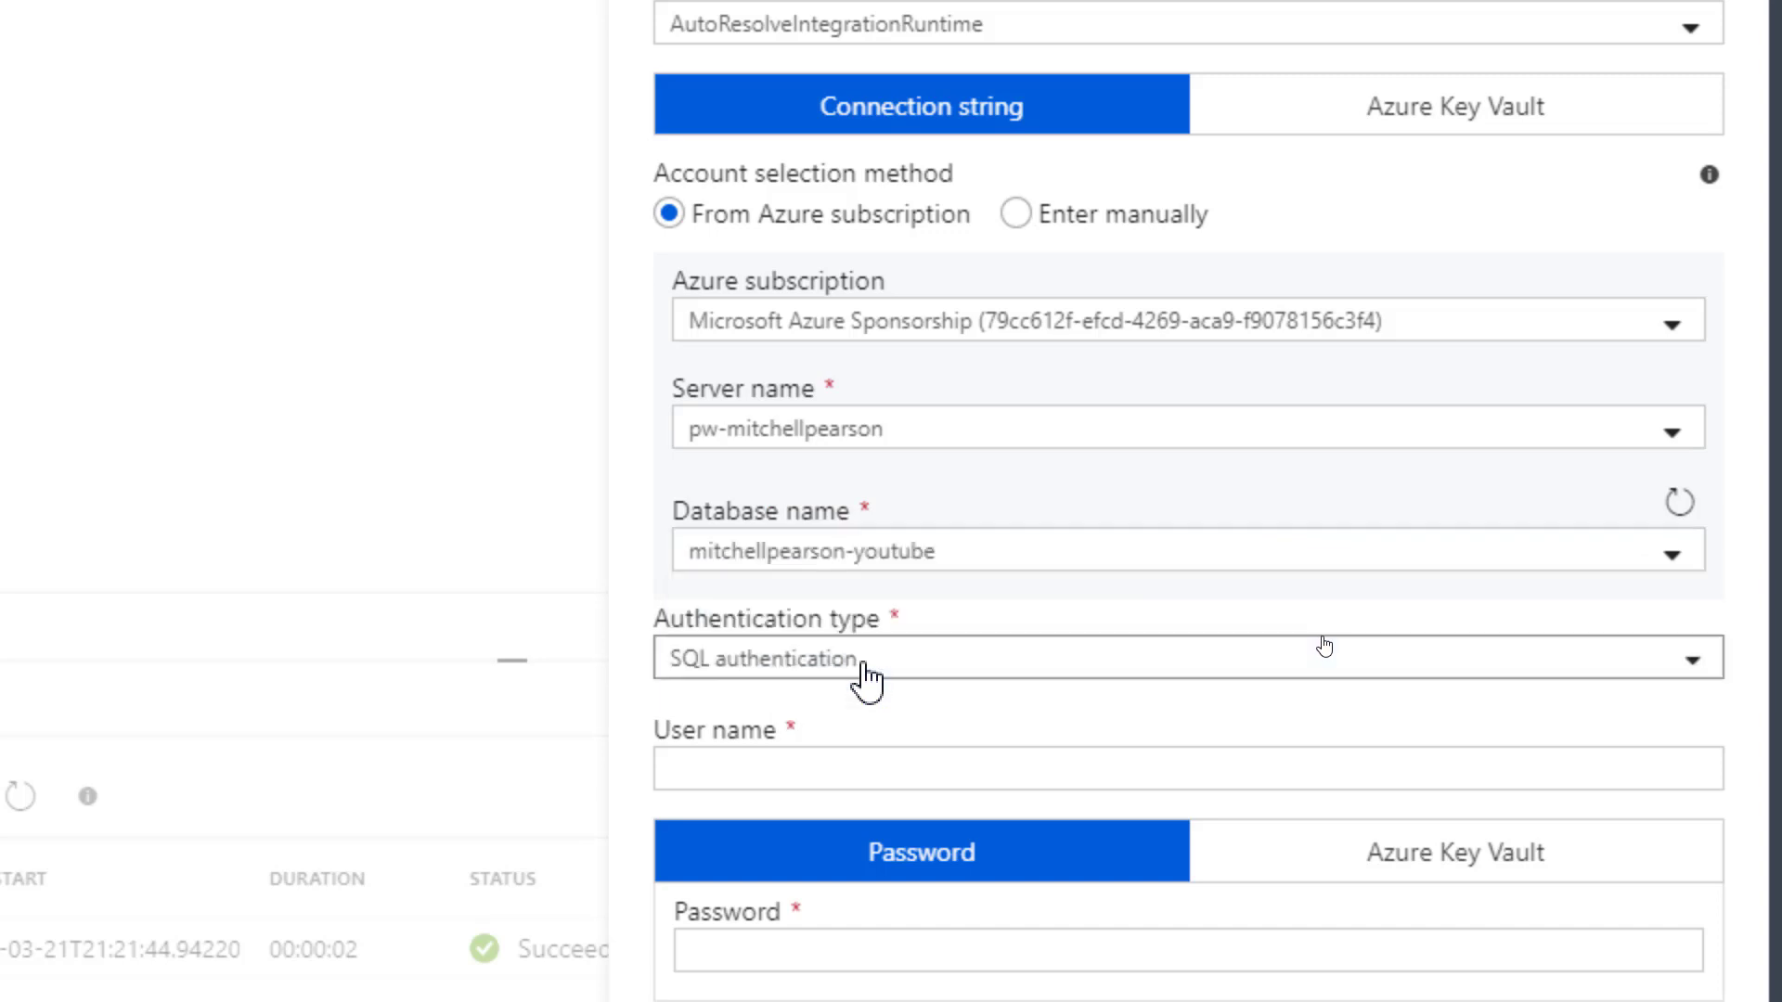
Enter the SQL login user name and password, then test the connection
{"action": "scroll", "coordinate": [836, 742], "scroll_direction": "down", "scroll_amount": 2}
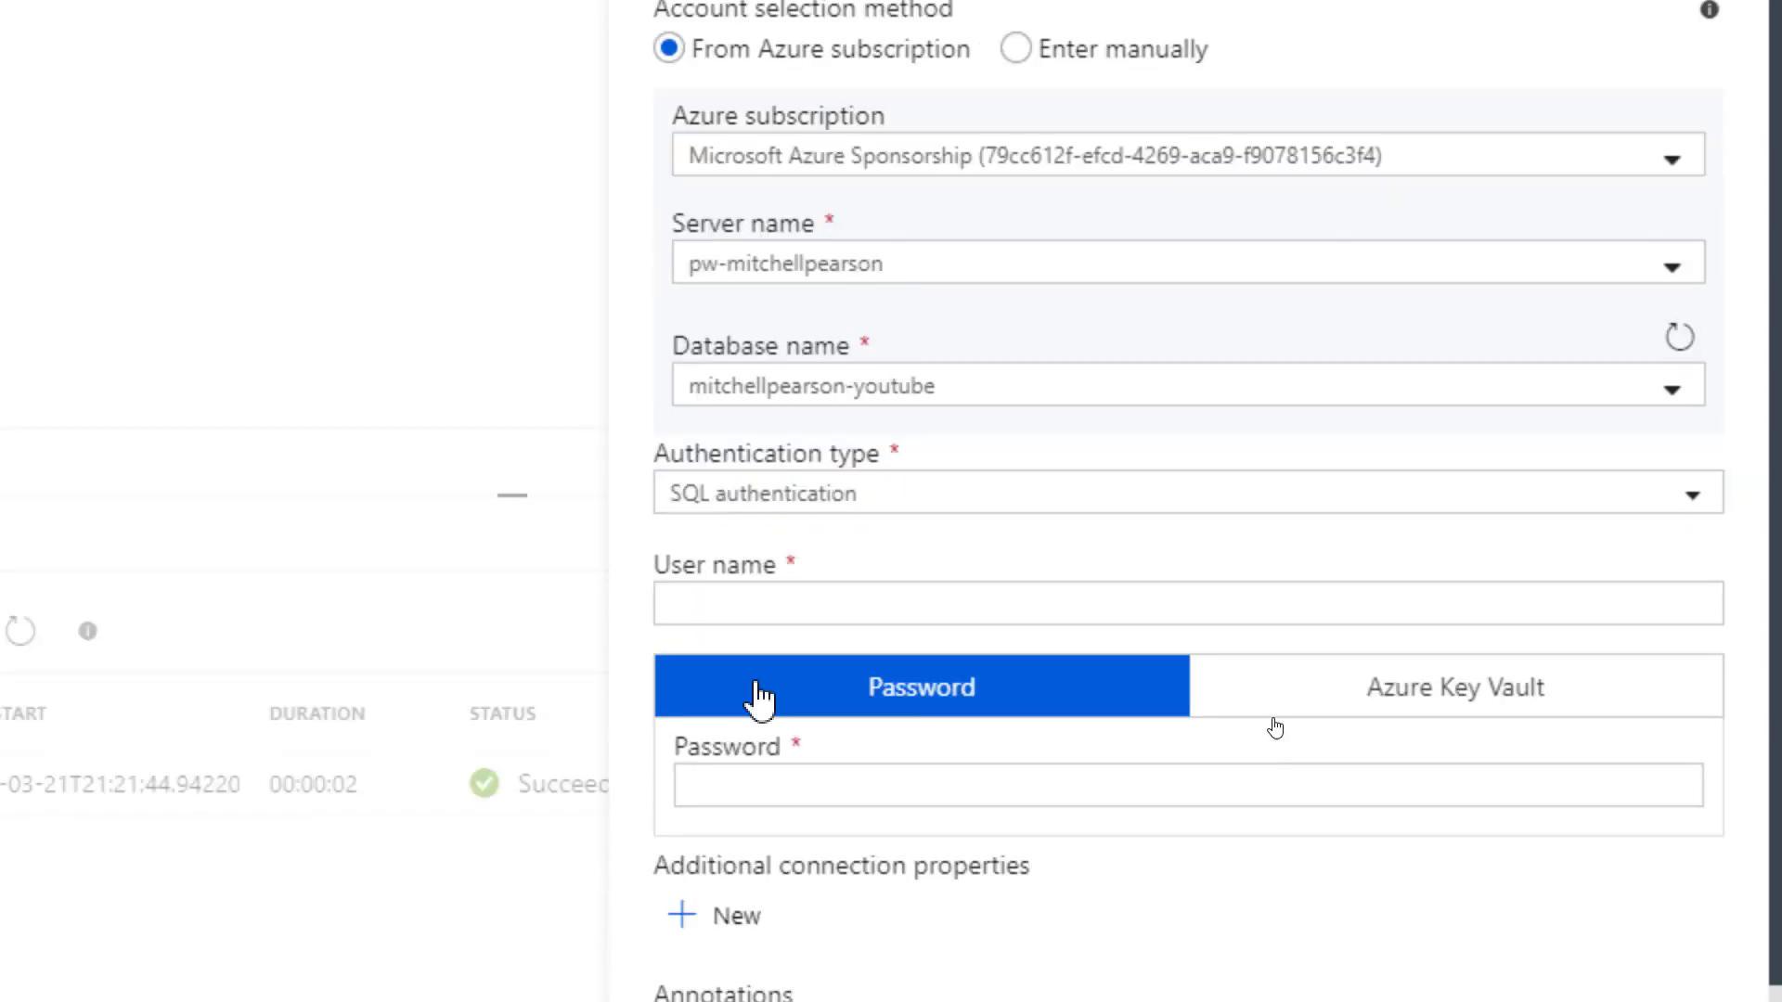
{"action": "left_click", "coordinate": [791, 603]}
{"action": "type", "text": "adminuser"}
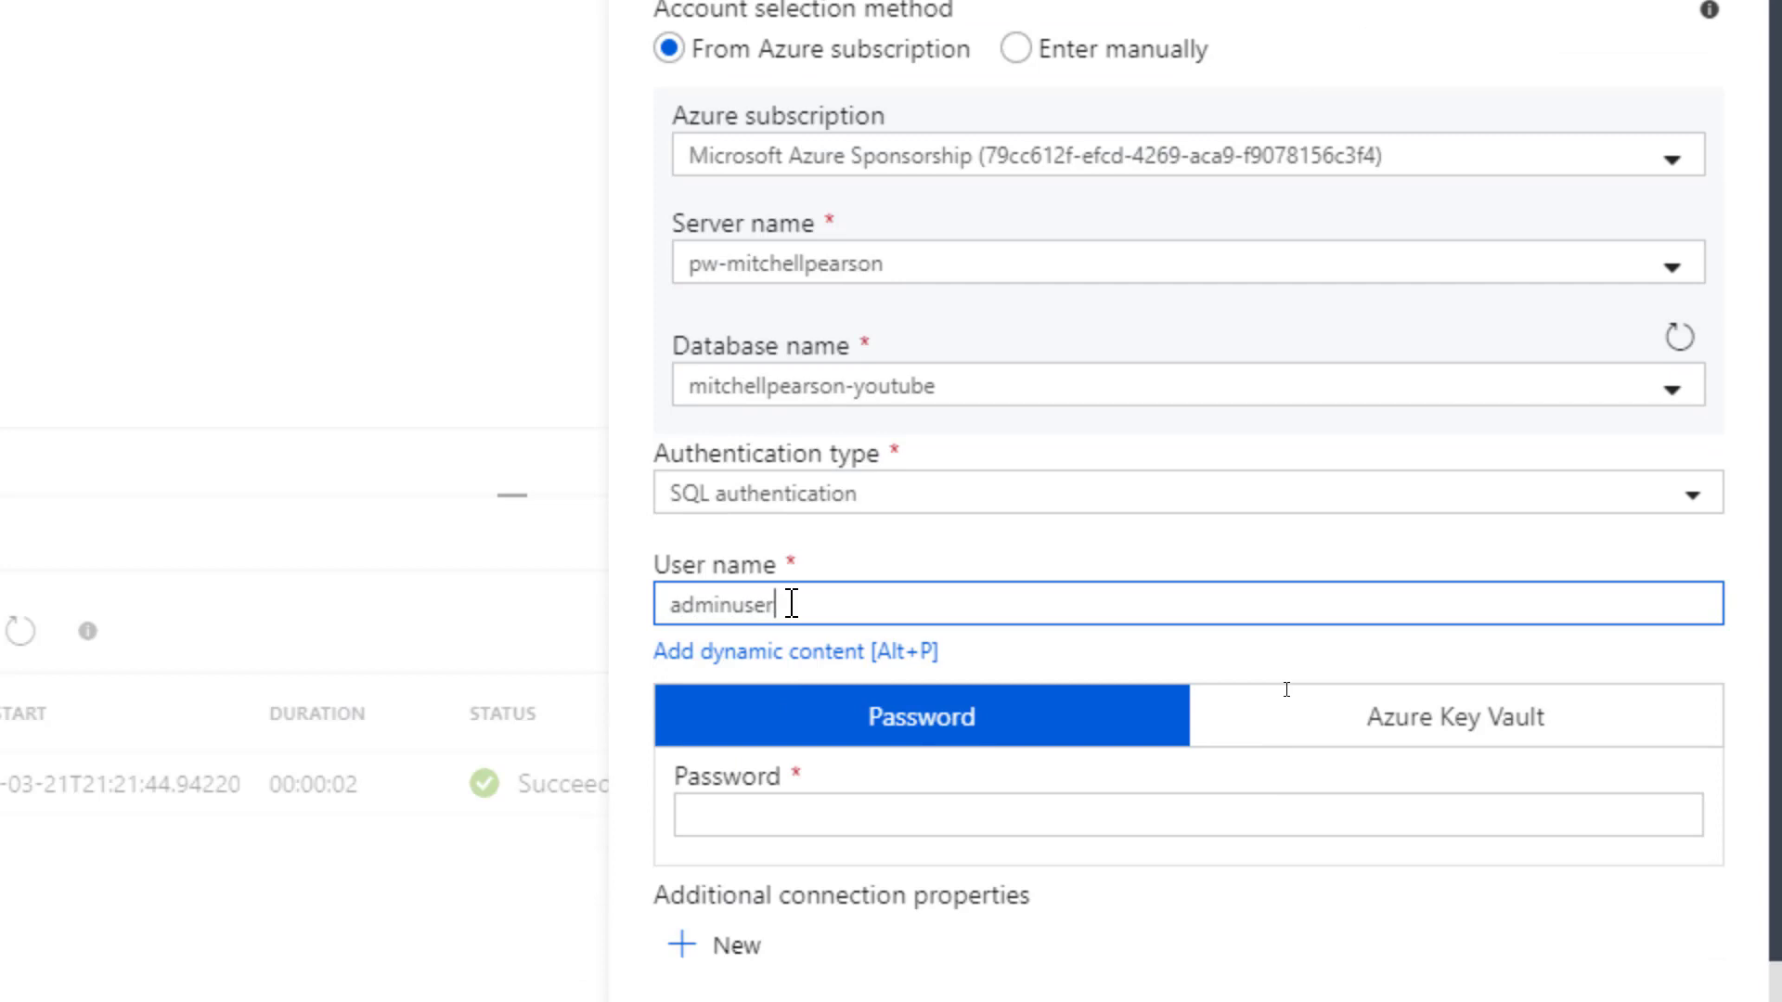
{"action": "key", "text": "Tab"}
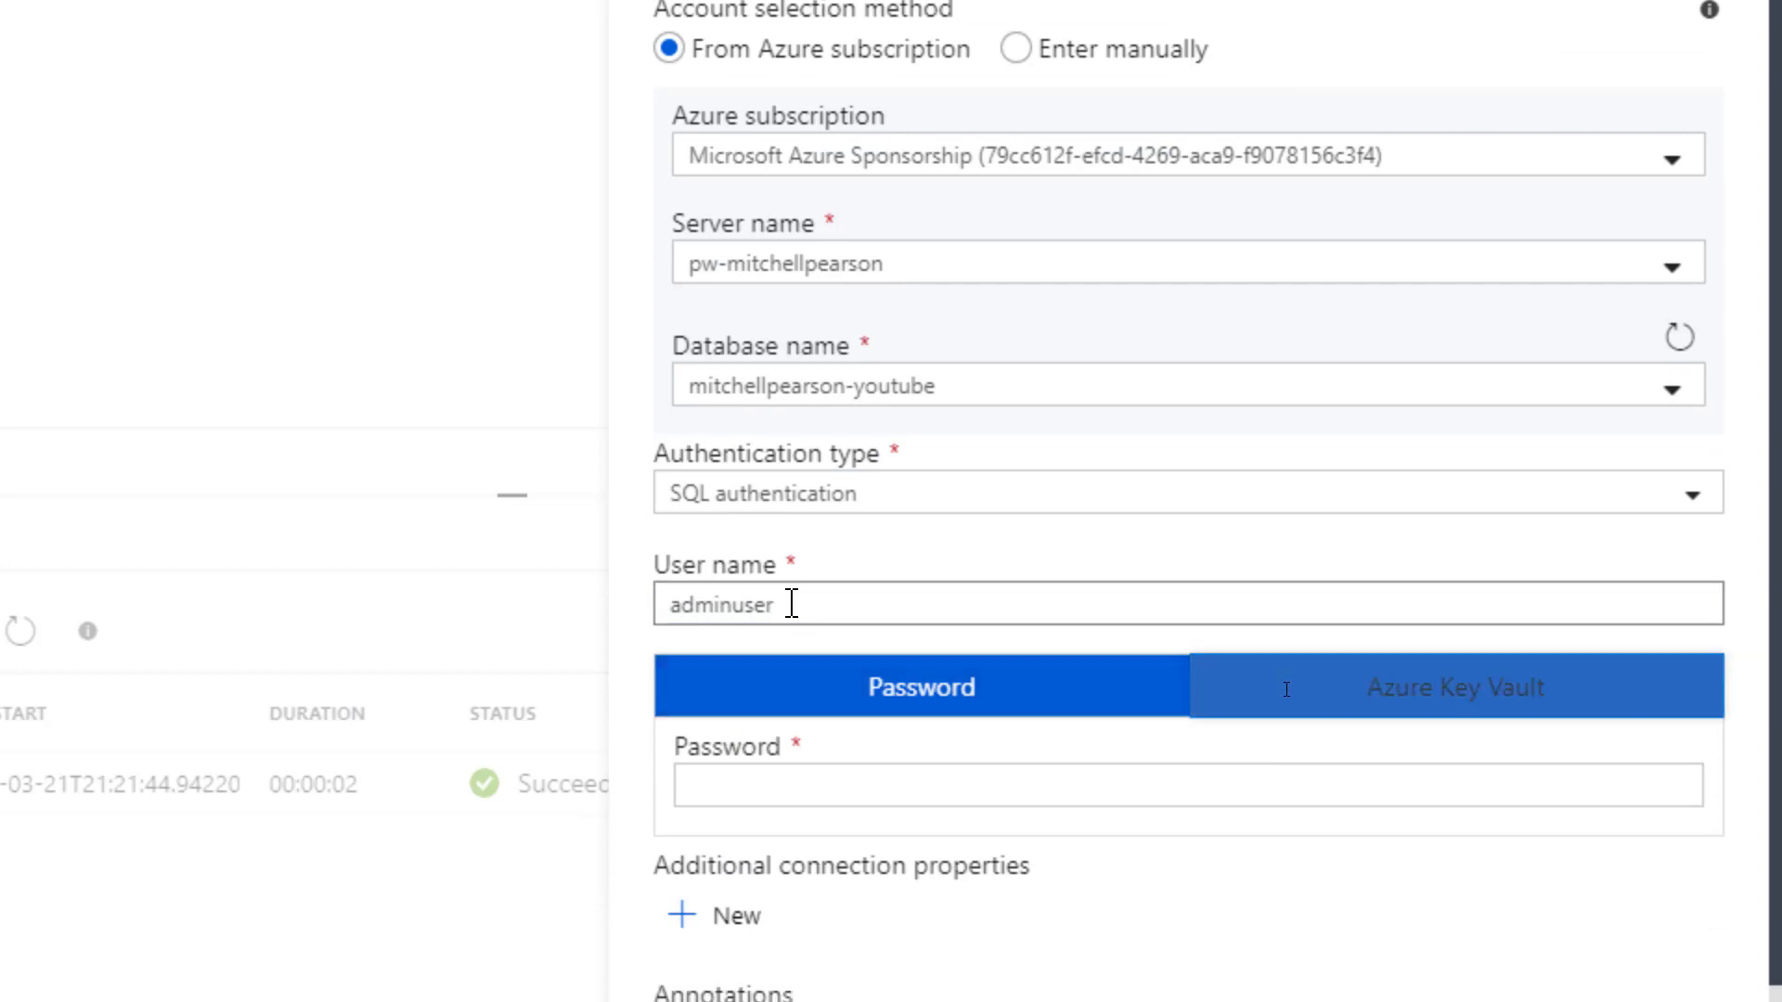
{"action": "key", "text": "Tab"}
{"action": "type", "text": "•••••"}
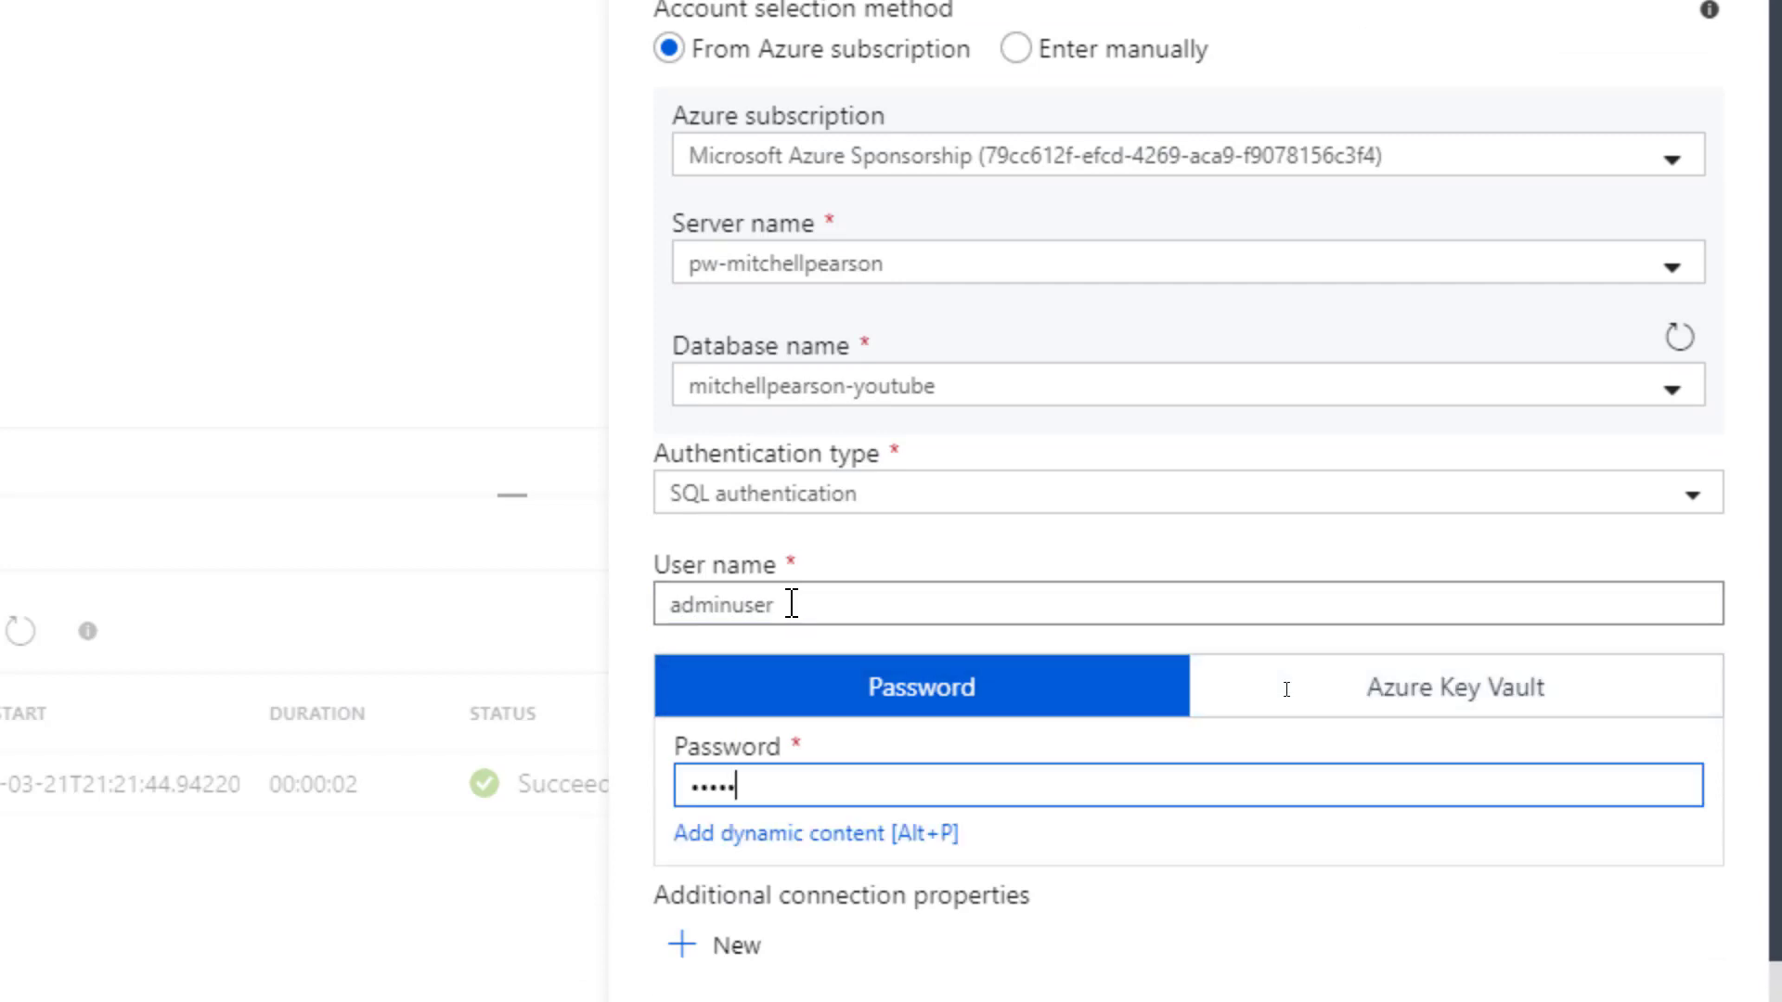
{"action": "type", "text": "••••"}
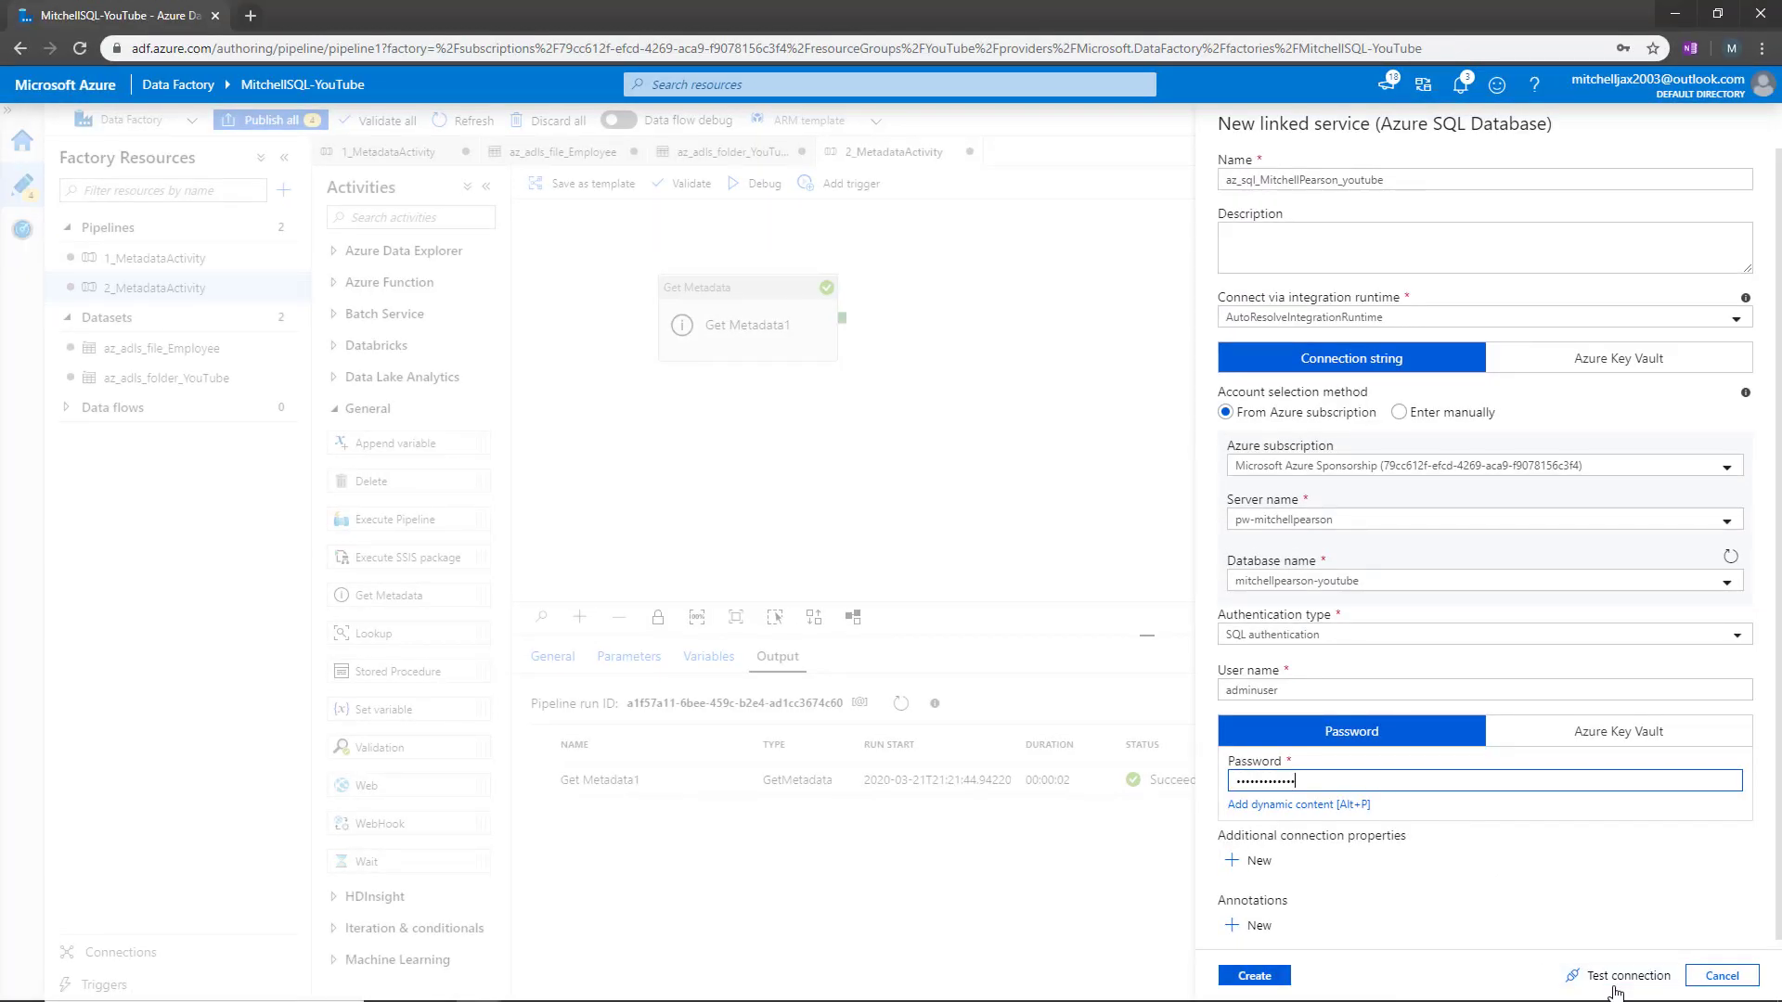
{"action": "left_click", "coordinate": [1615, 984]}
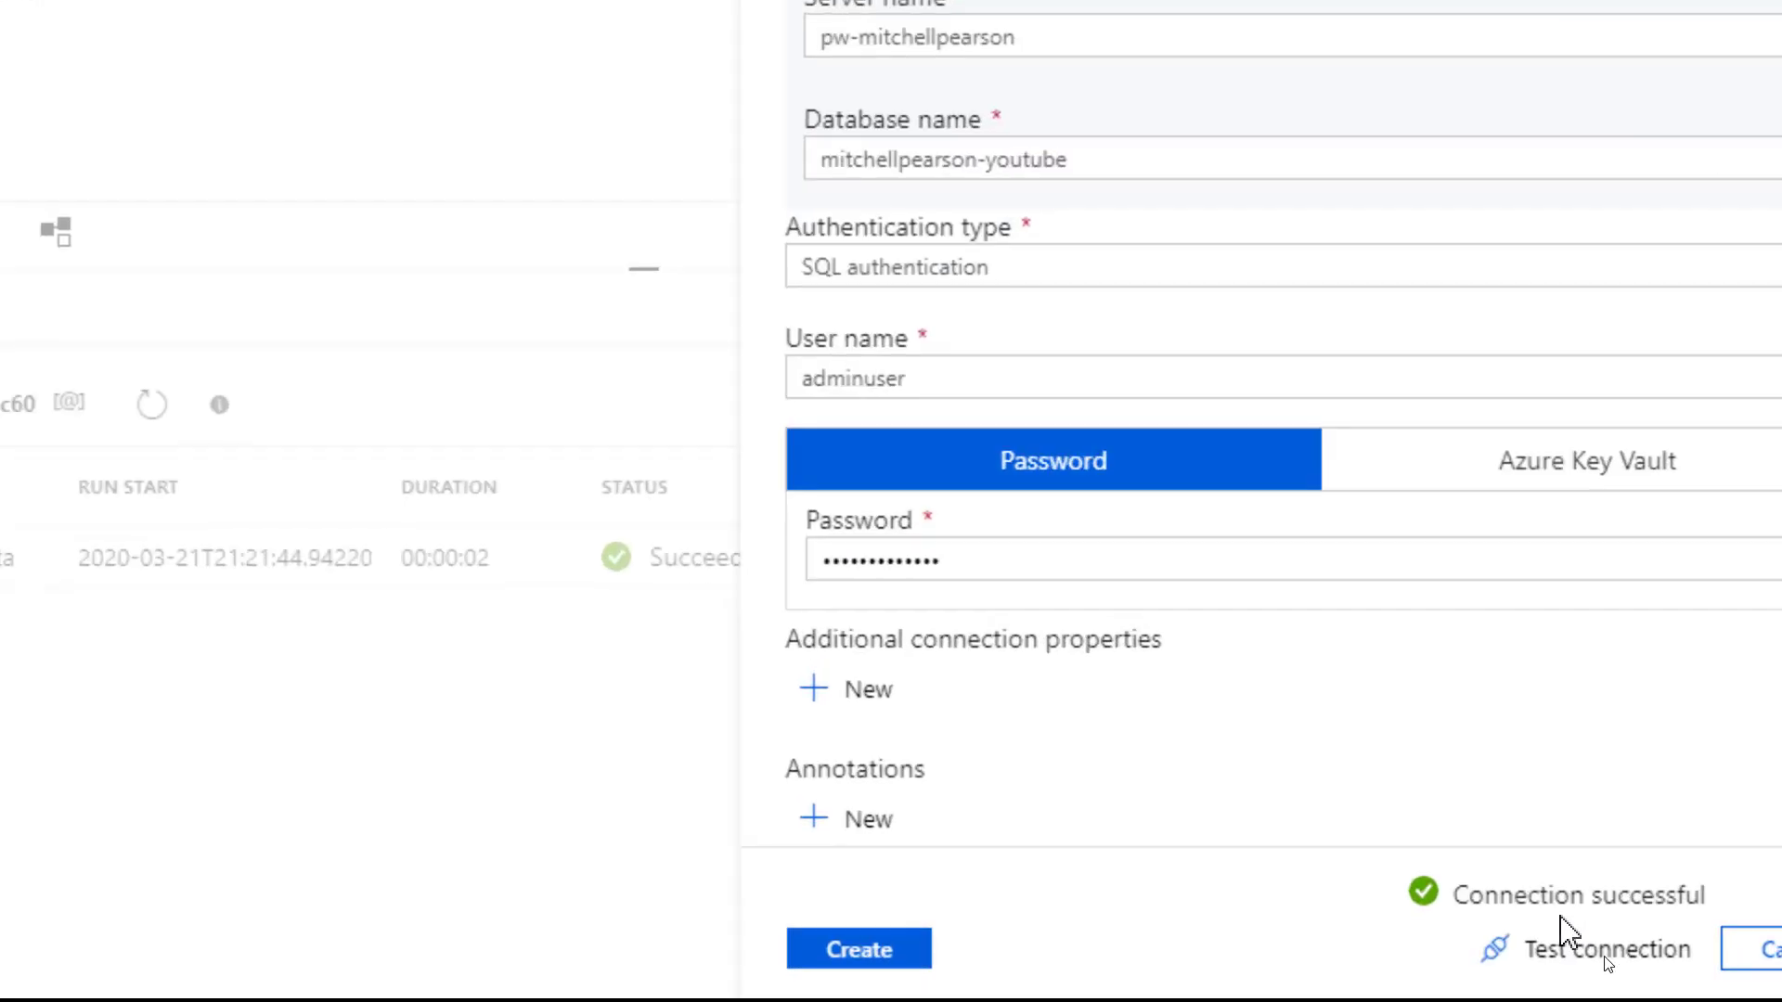
Save the new linked service and select the dbo.YouTubeChannel table
{"action": "left_click", "coordinate": [859, 948]}
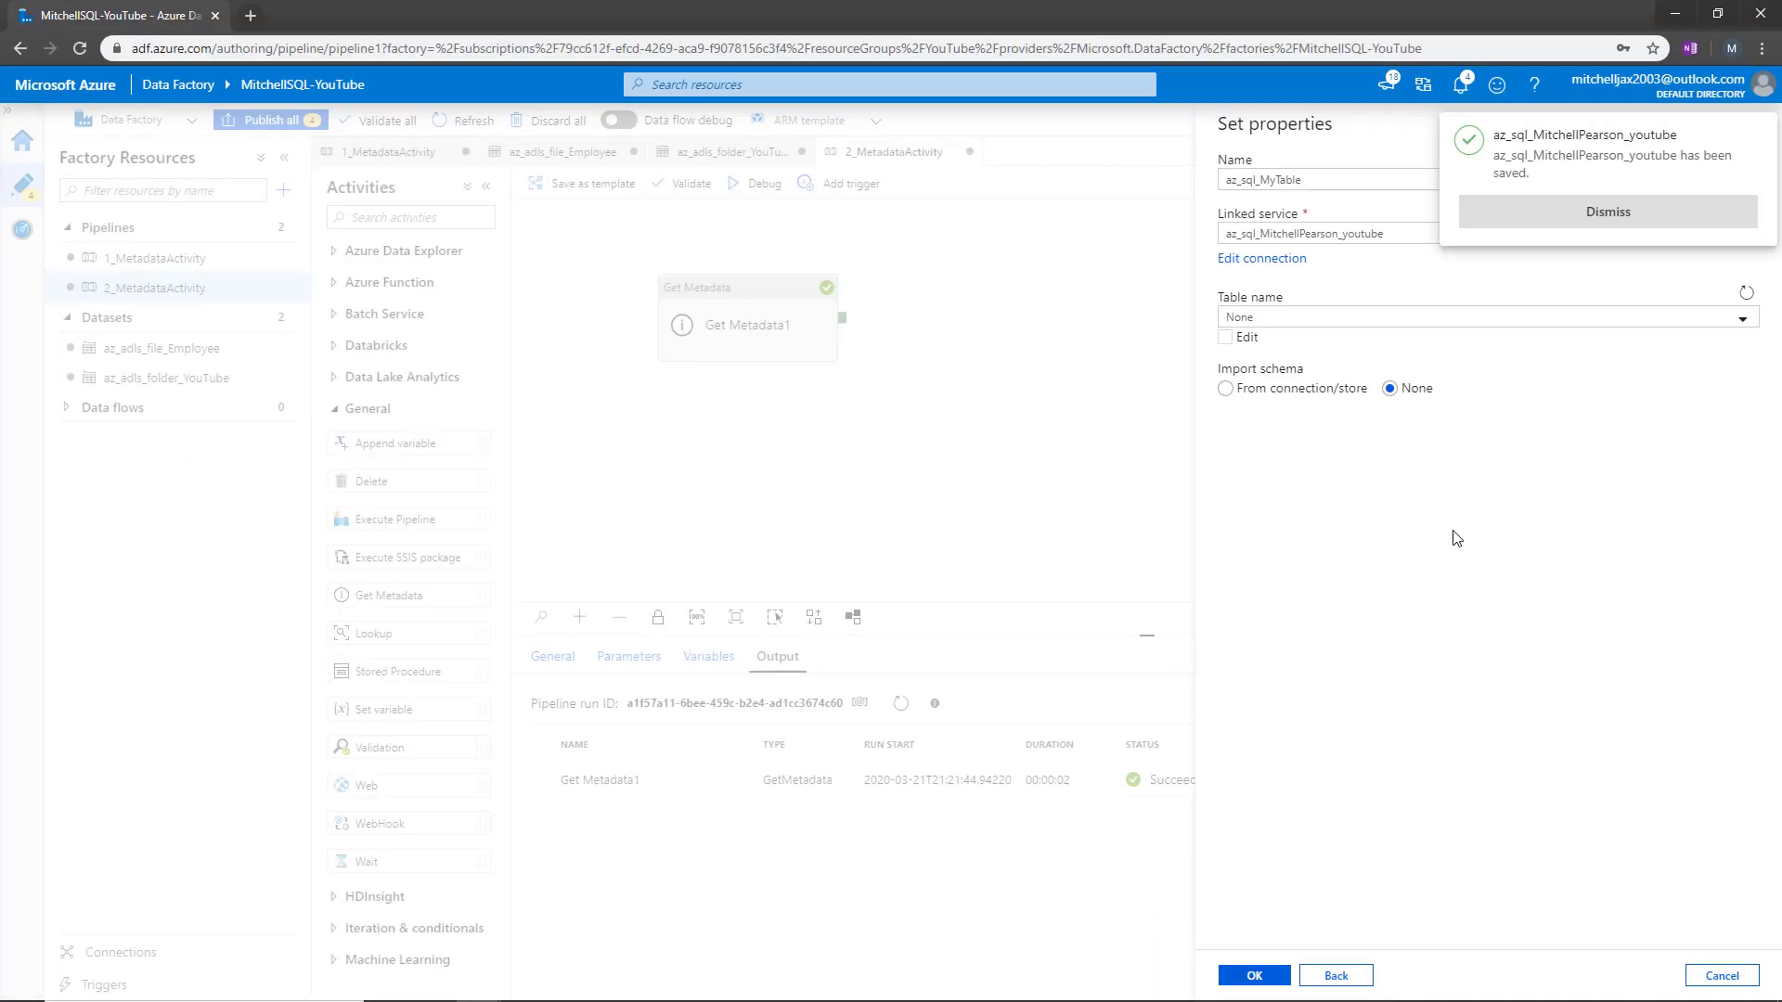
{"action": "left_click", "coordinate": [1541, 229]}
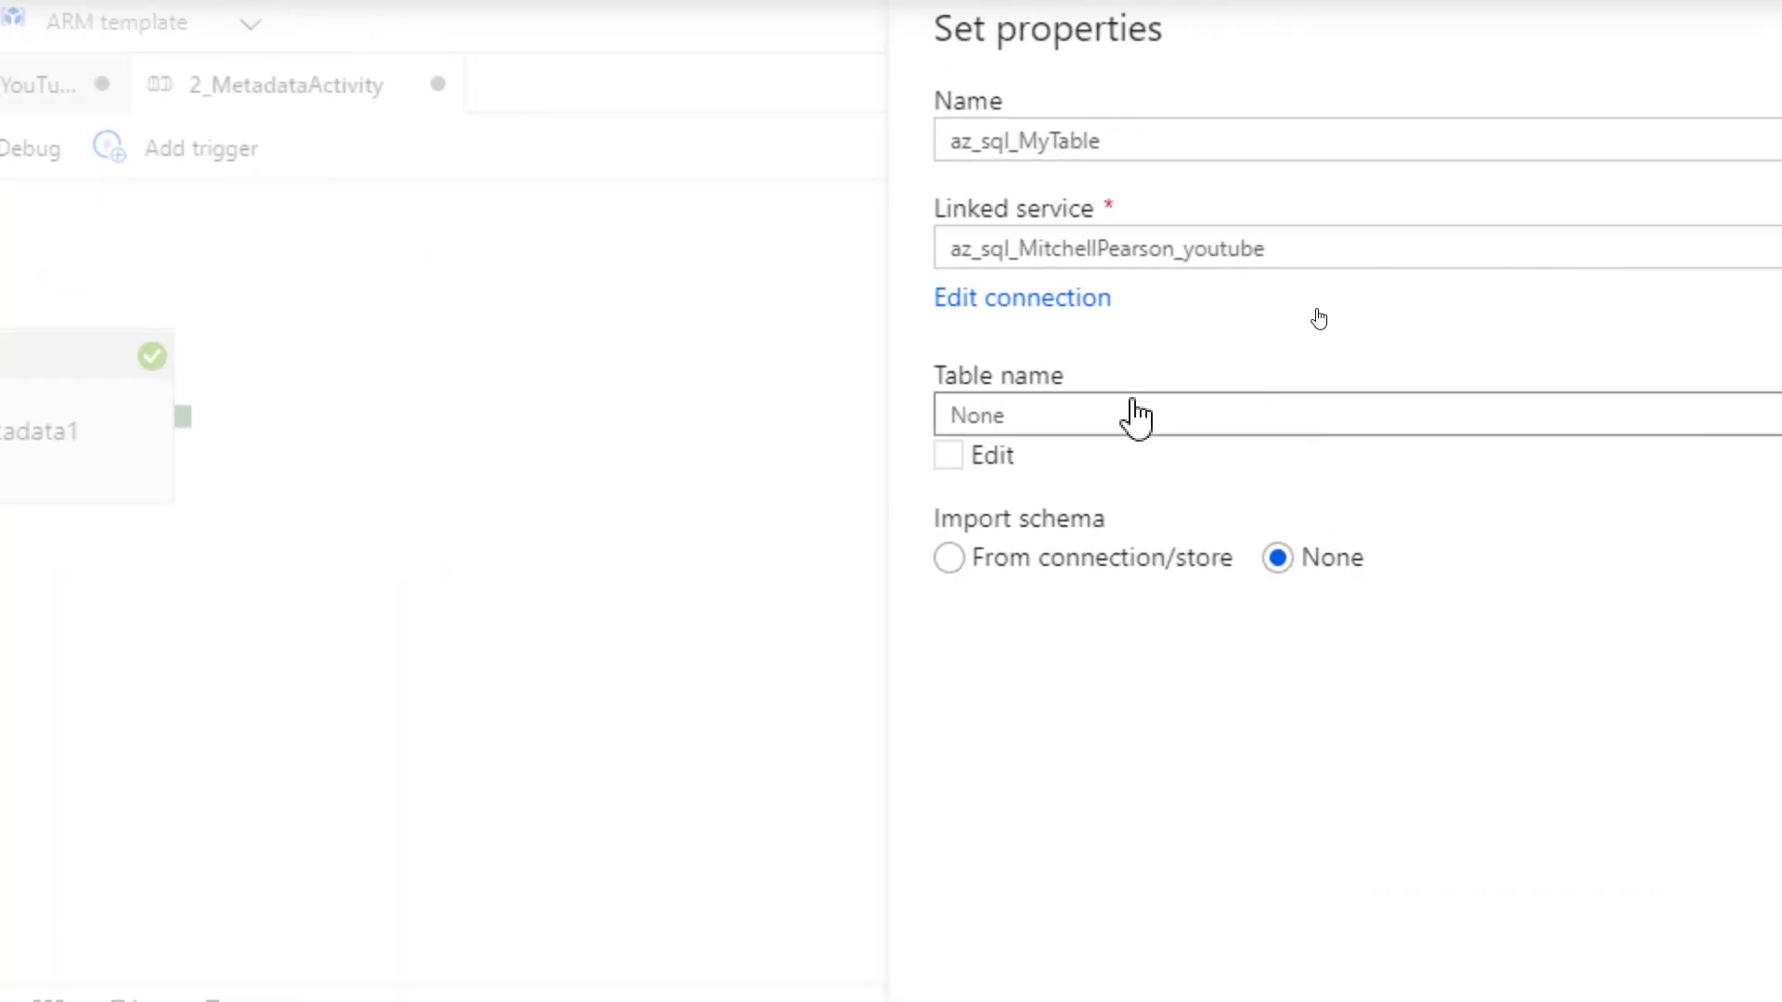
{"action": "left_click", "coordinate": [1135, 417]}
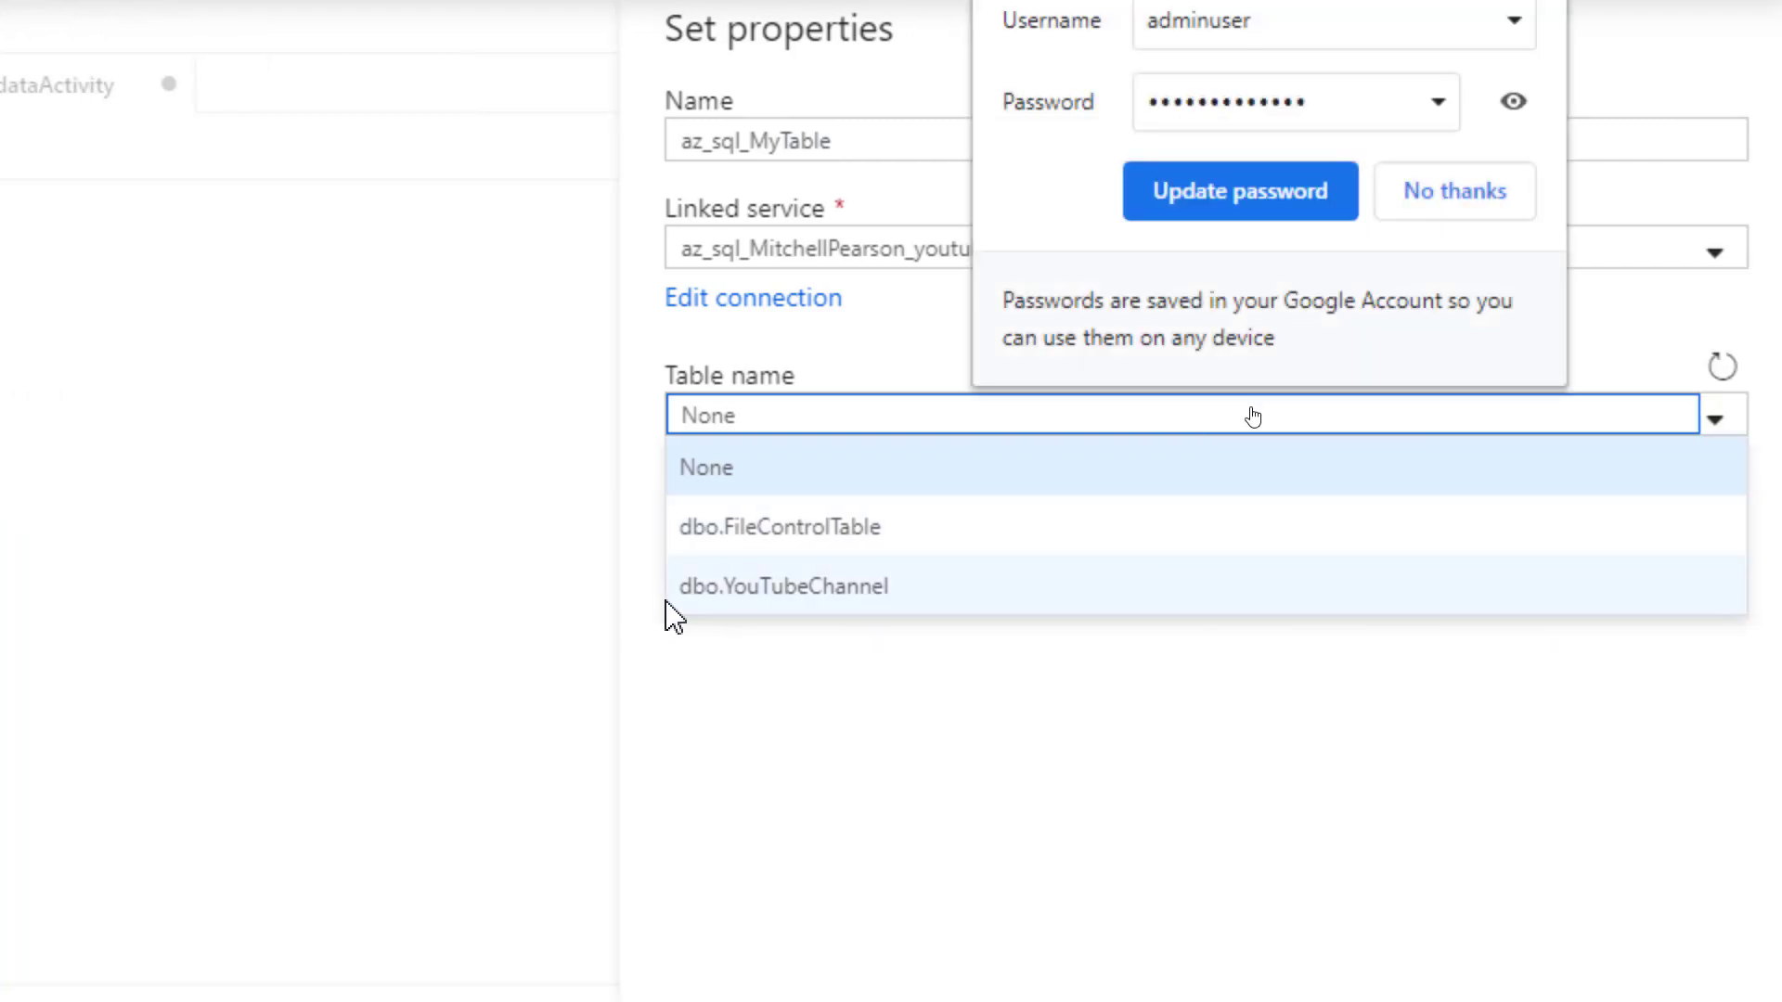
{"action": "left_click", "coordinate": [738, 599]}
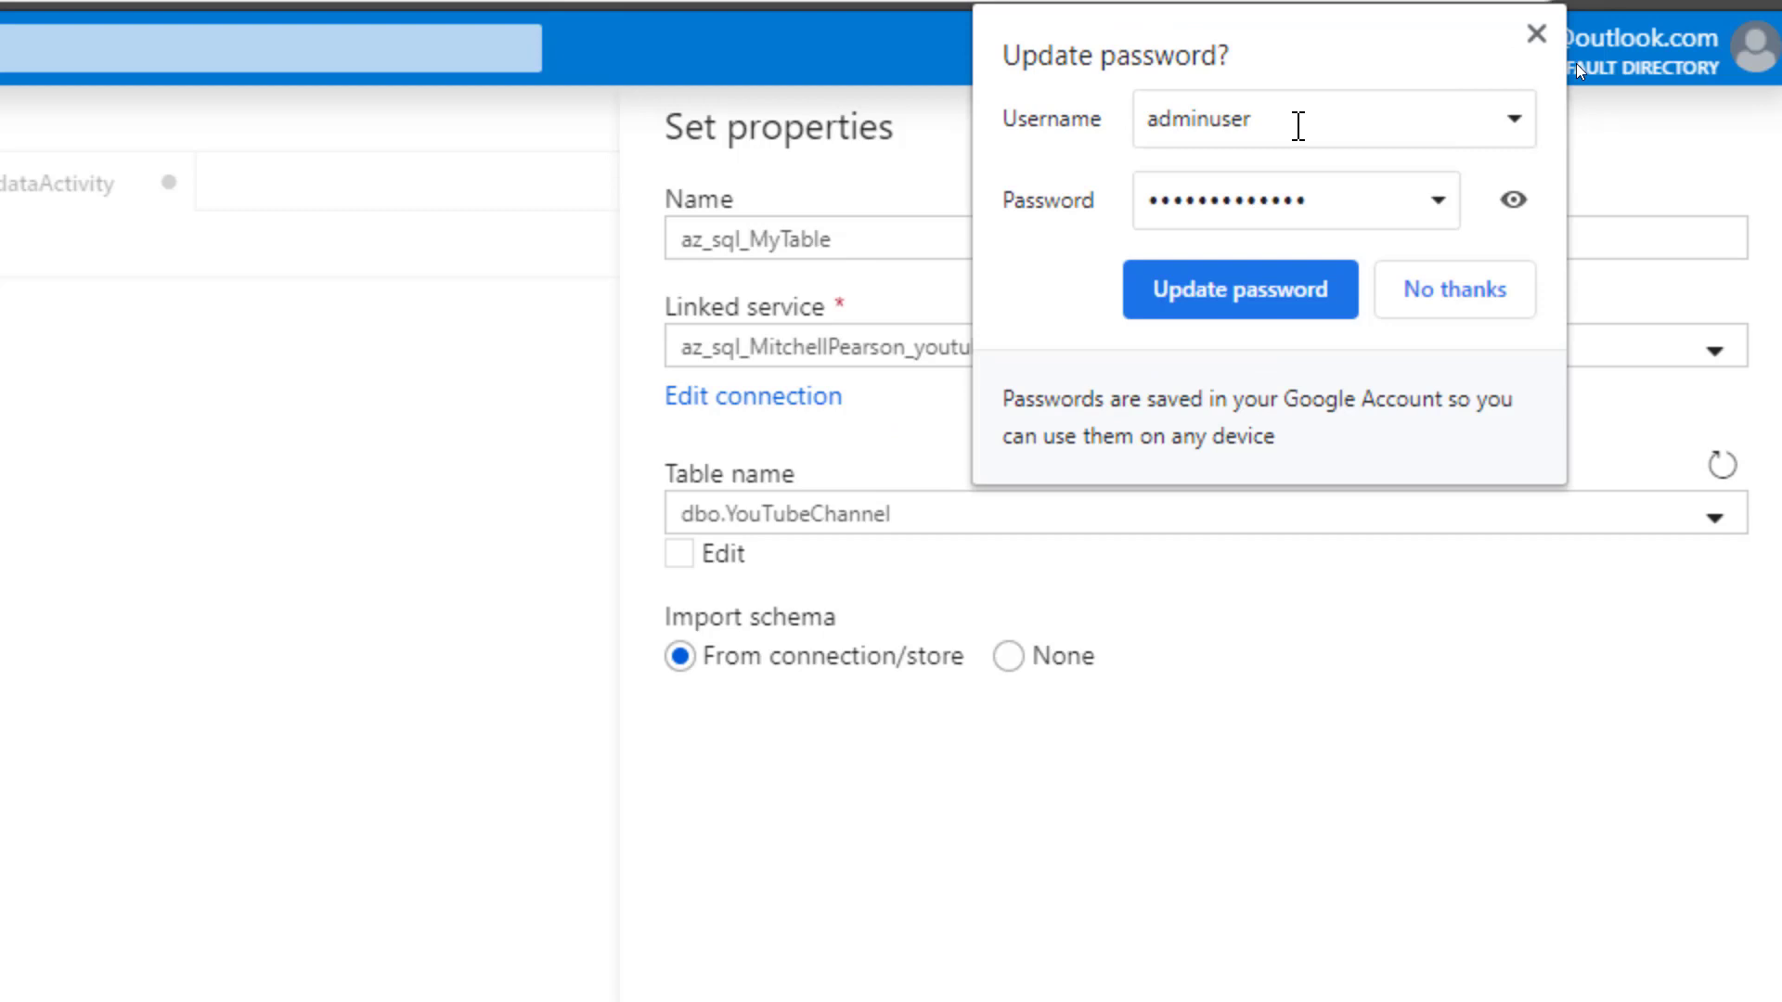
Rename the dataset to az_sql_YouTubeChannel and create it
{"action": "left_click", "coordinate": [1536, 35]}
{"action": "left_click", "coordinate": [967, 248]}
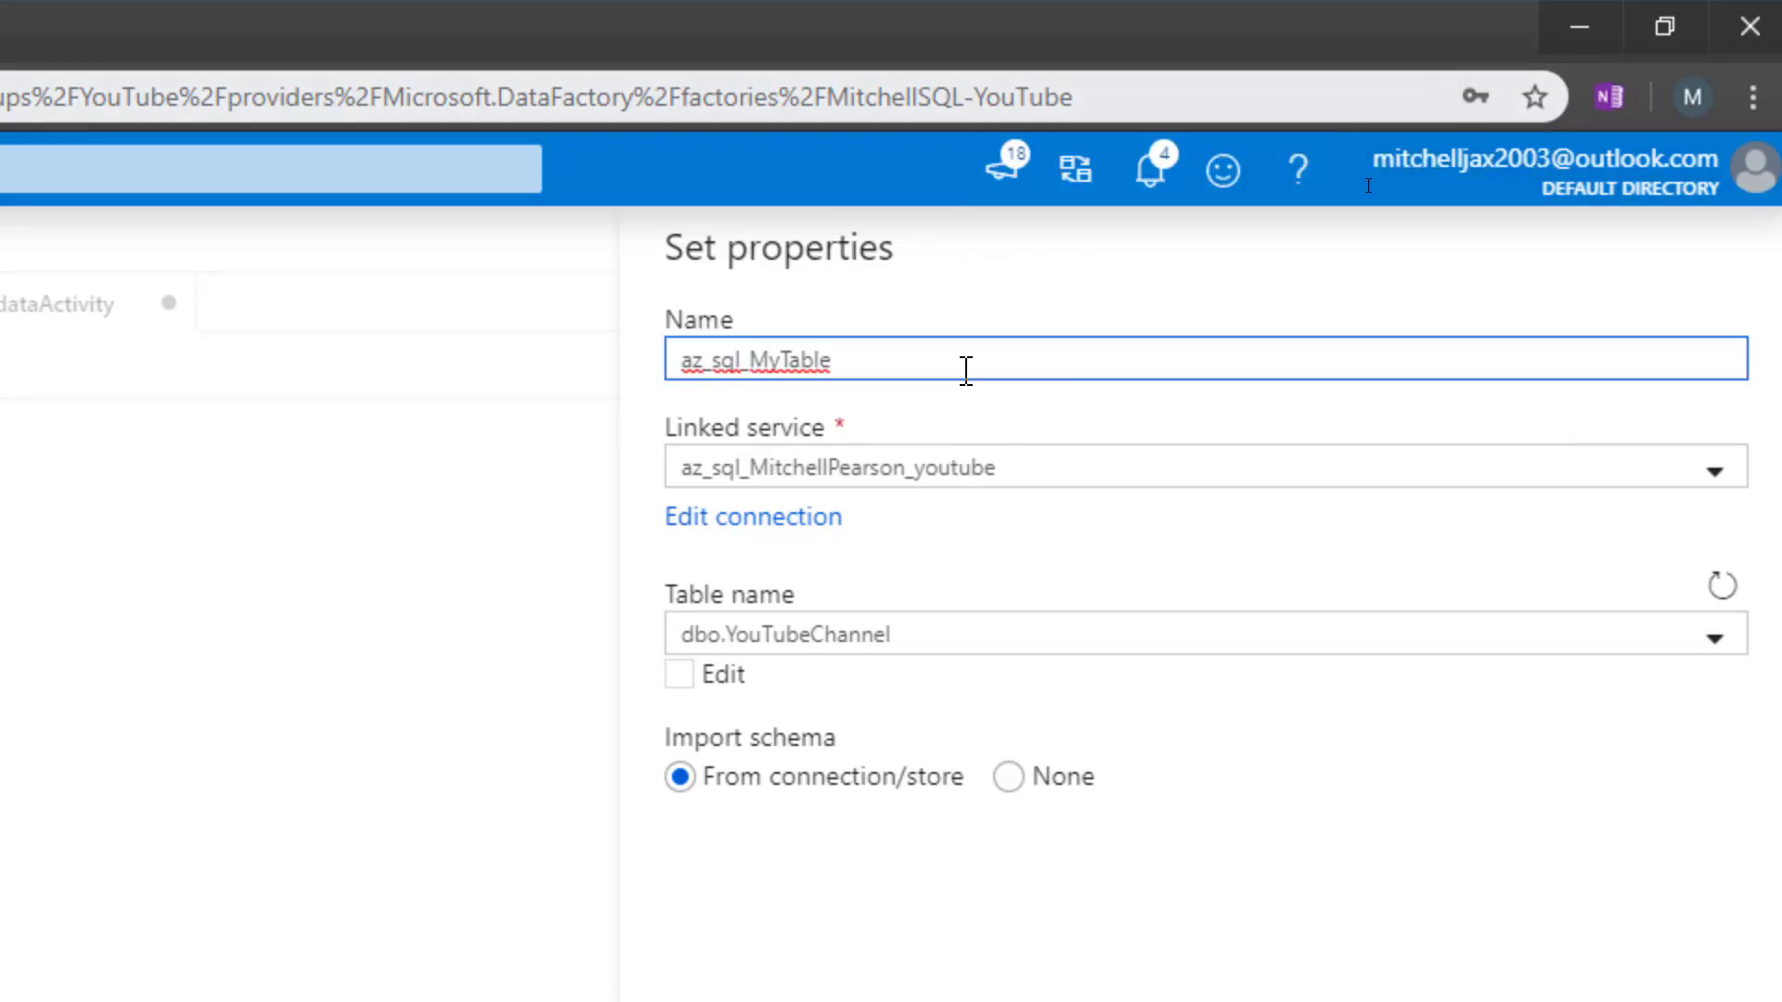
{"action": "key", "text": "BackSpace"}
{"action": "key", "text": "BackSpace"}
{"action": "key", "text": "BackSpace"}
{"action": "key", "text": "BackSpace"}
{"action": "key", "text": "BackSpace"}
{"action": "key", "text": "BackSpace"}
{"action": "type", "text": "Y"}
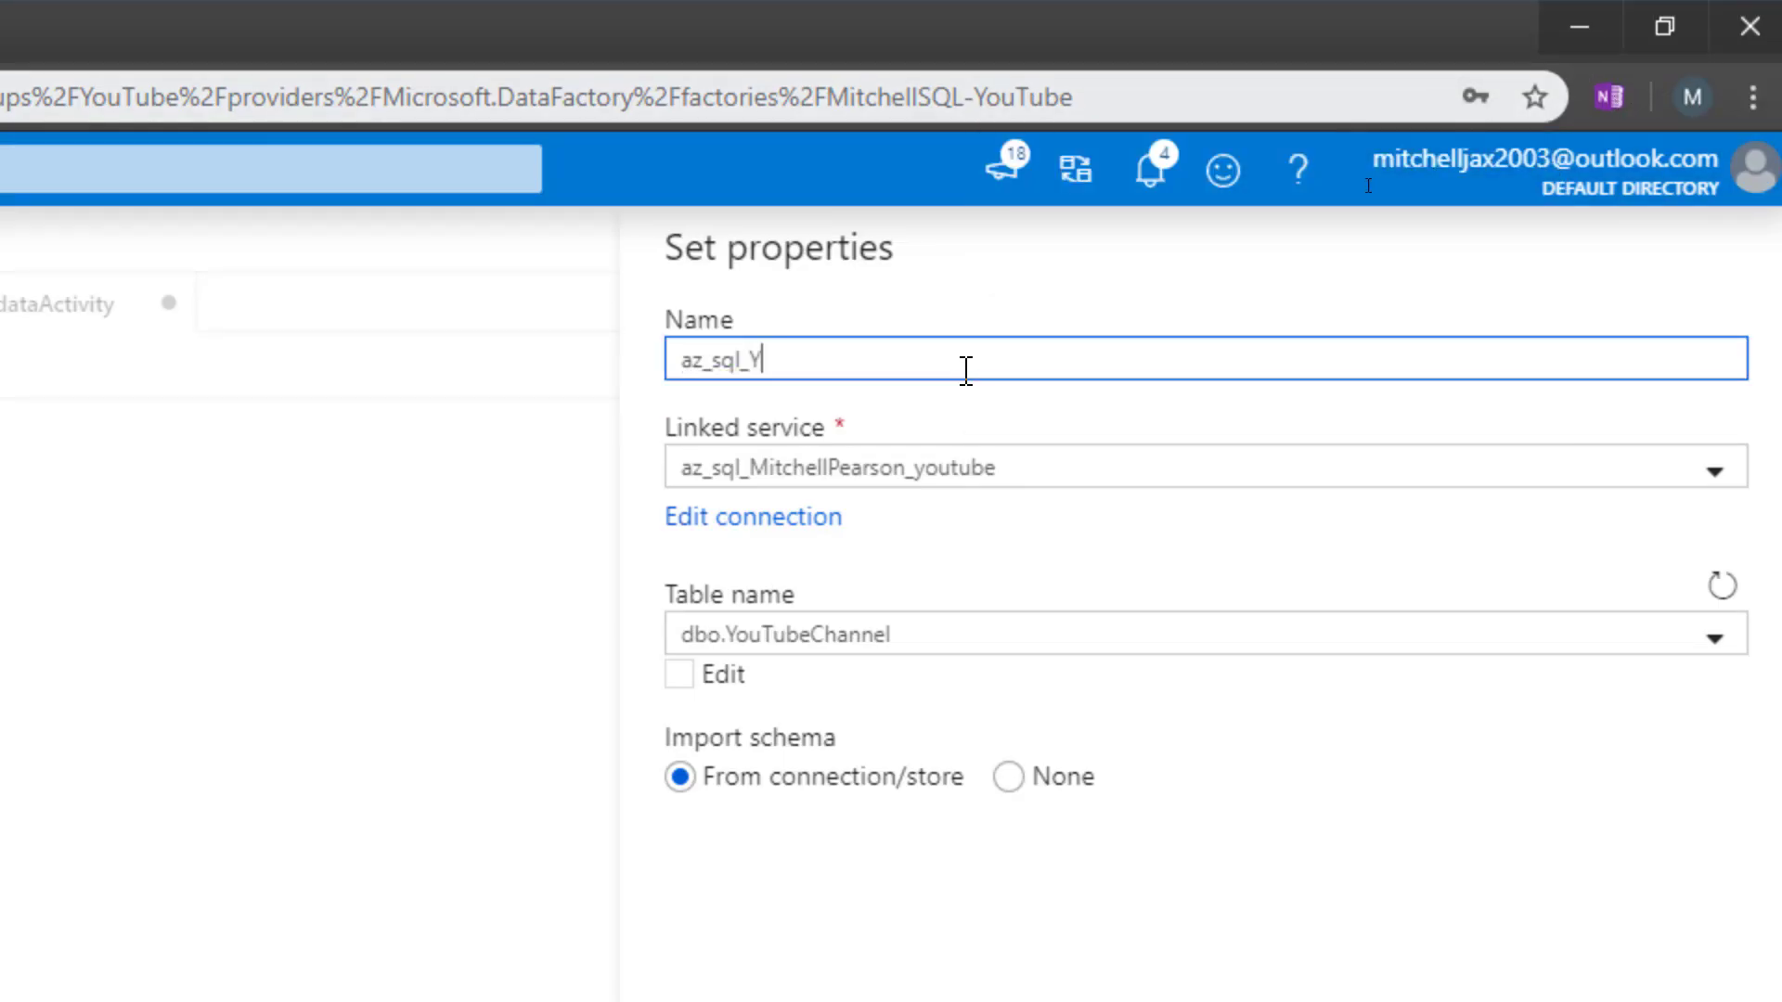
{"action": "type", "text": "ouTubeChannel"}
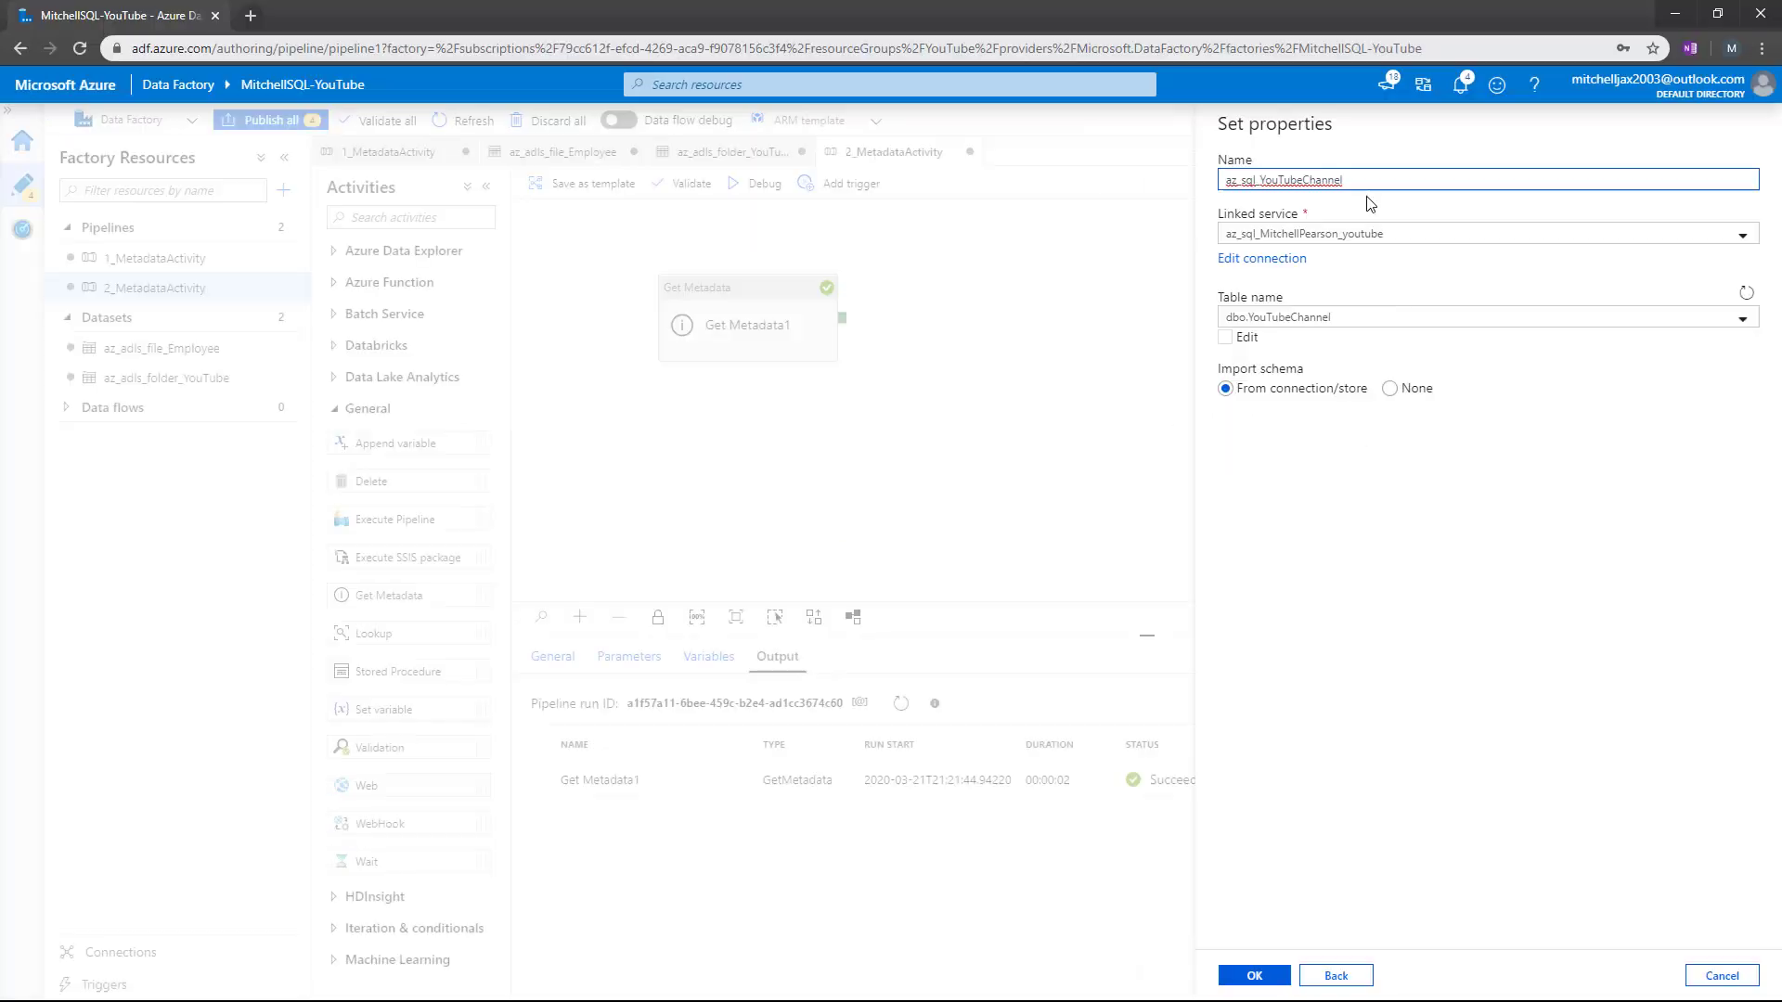
{"action": "left_click", "coordinate": [1259, 977]}
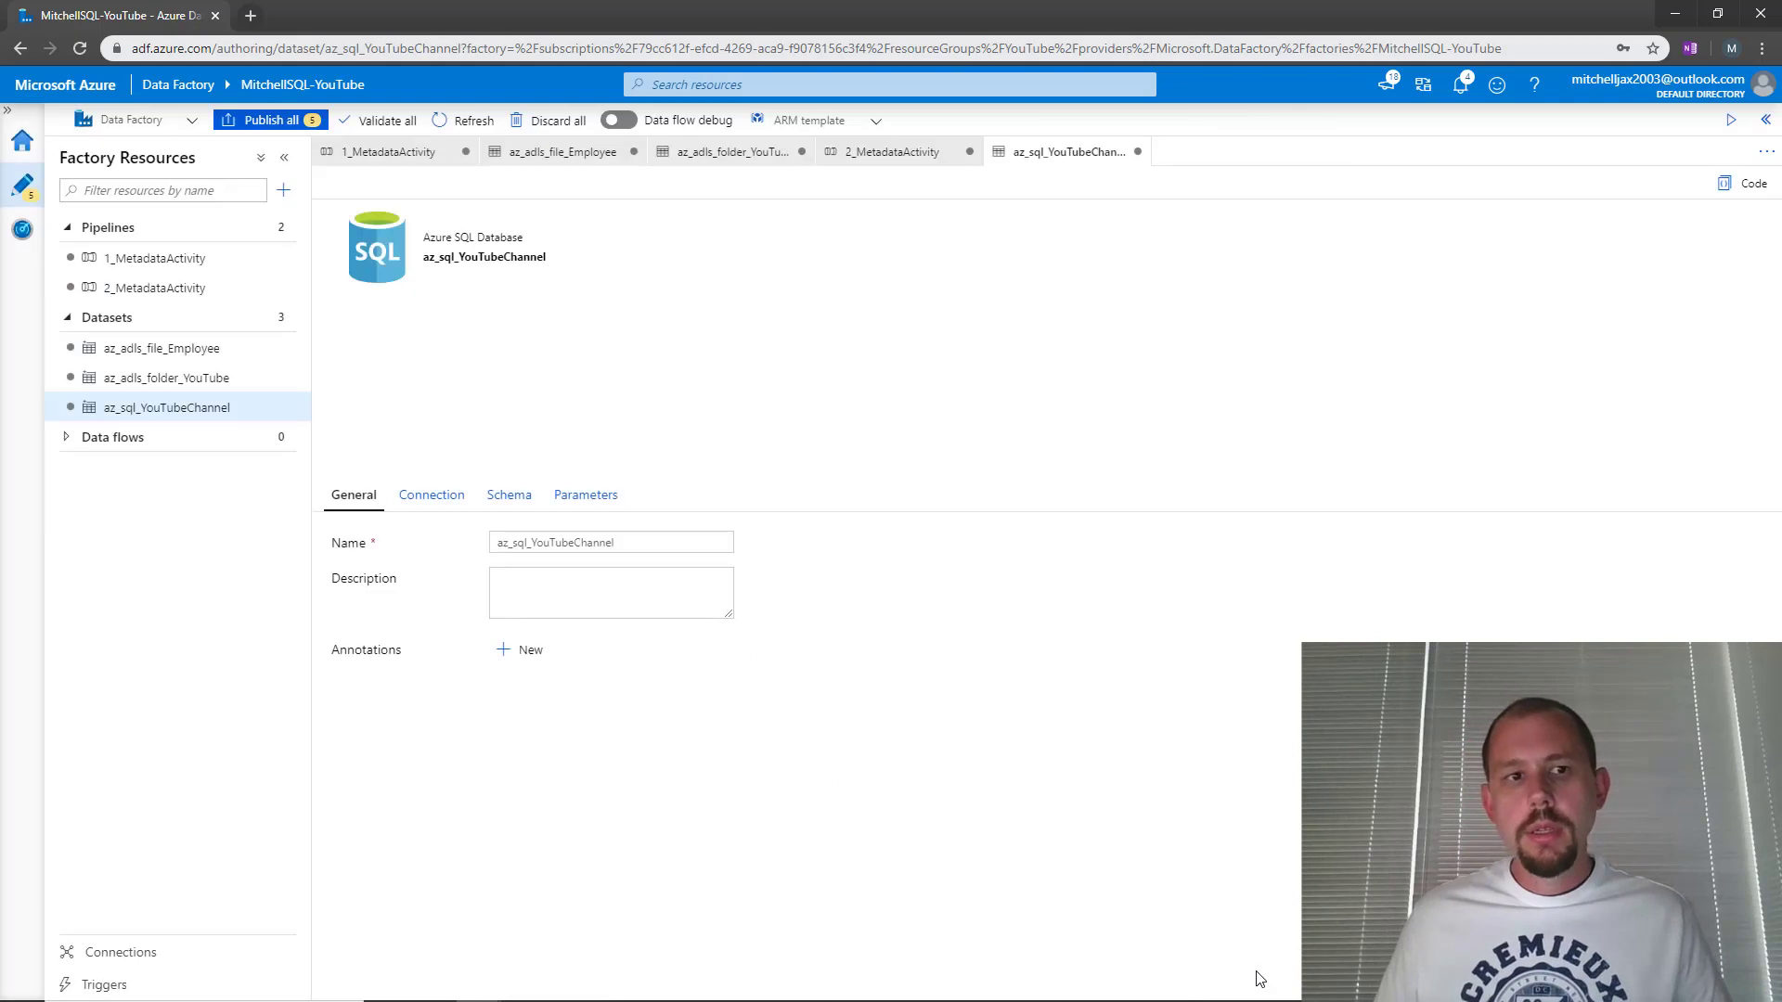
Create a new empty pipeline, pipeline1, from the Pipelines actions menu
{"action": "right_click", "coordinate": [739, 366]}
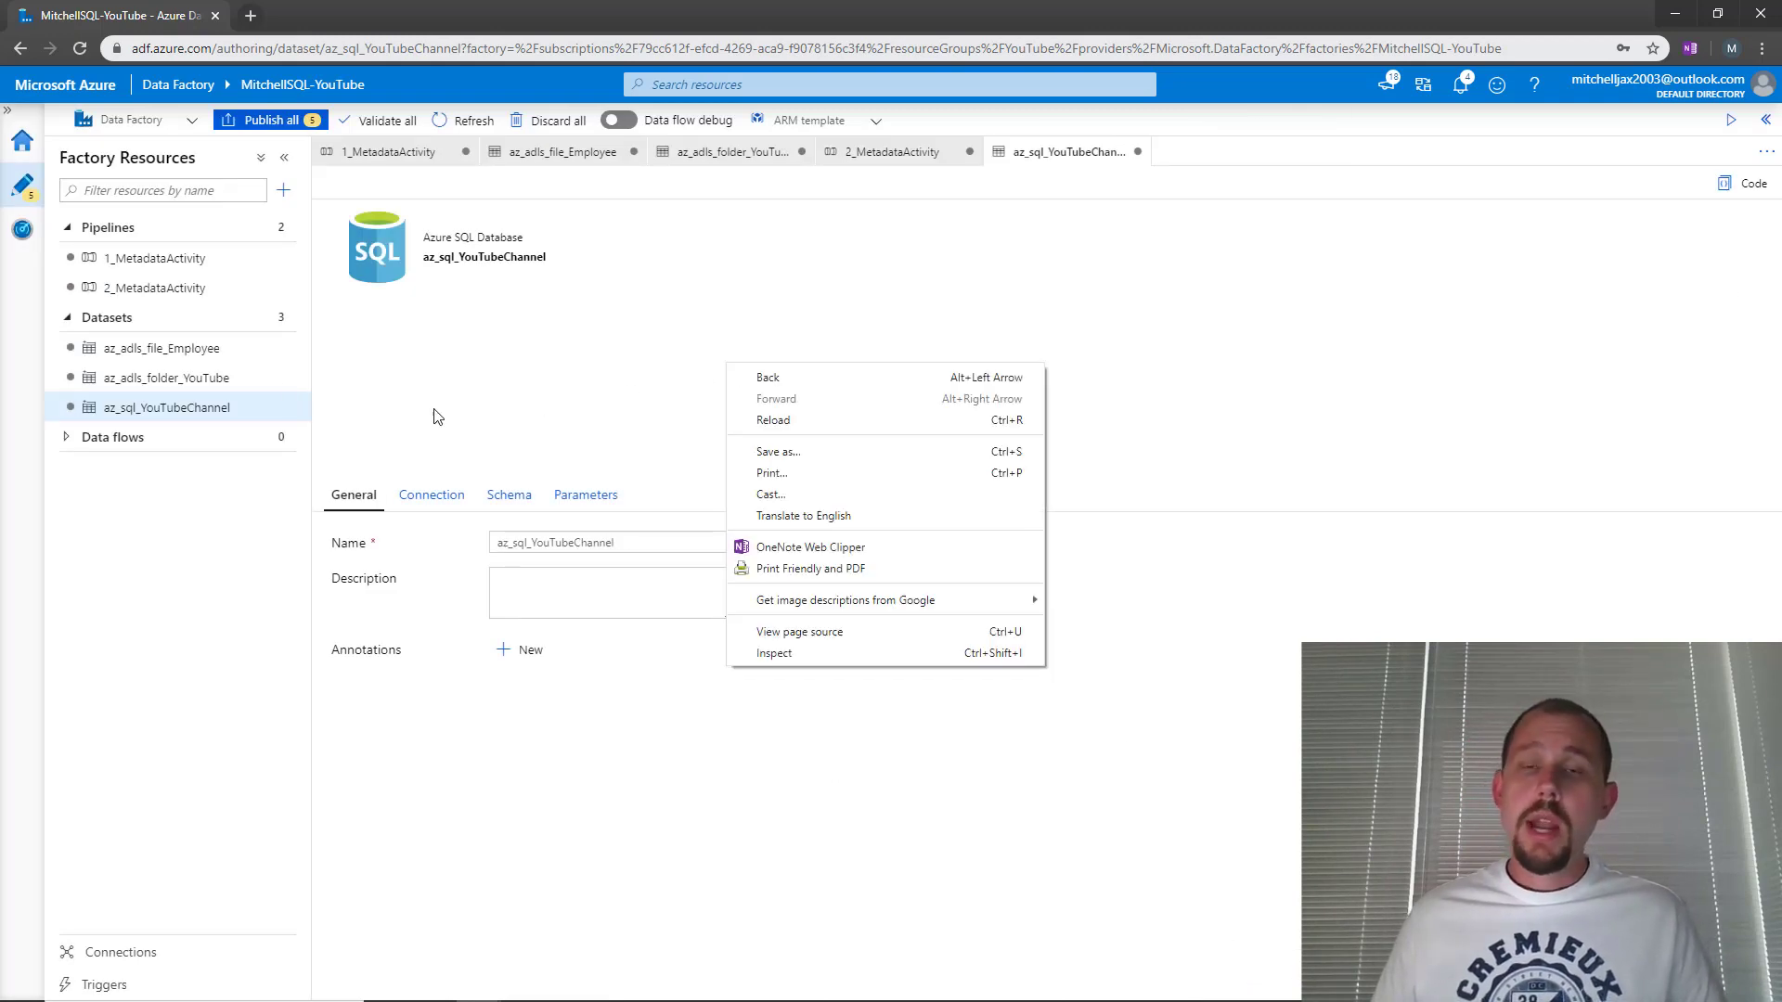
{"action": "left_click", "coordinate": [555, 353]}
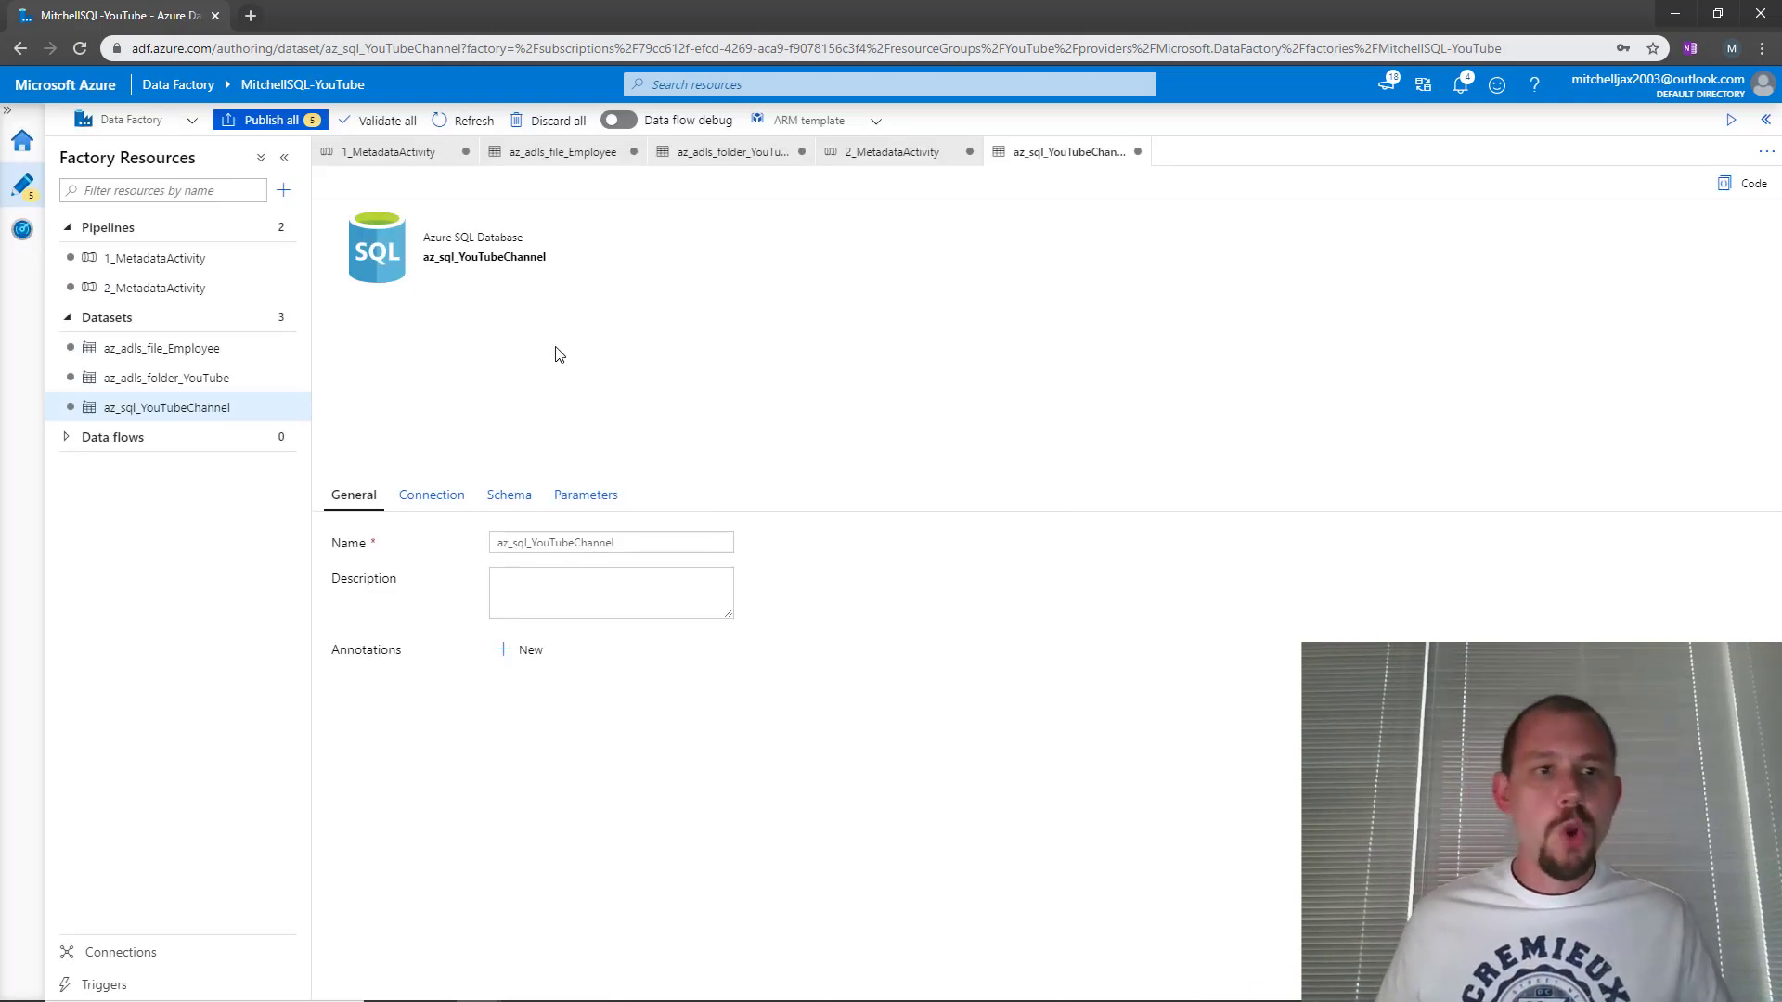
{"action": "left_click", "coordinate": [277, 231]}
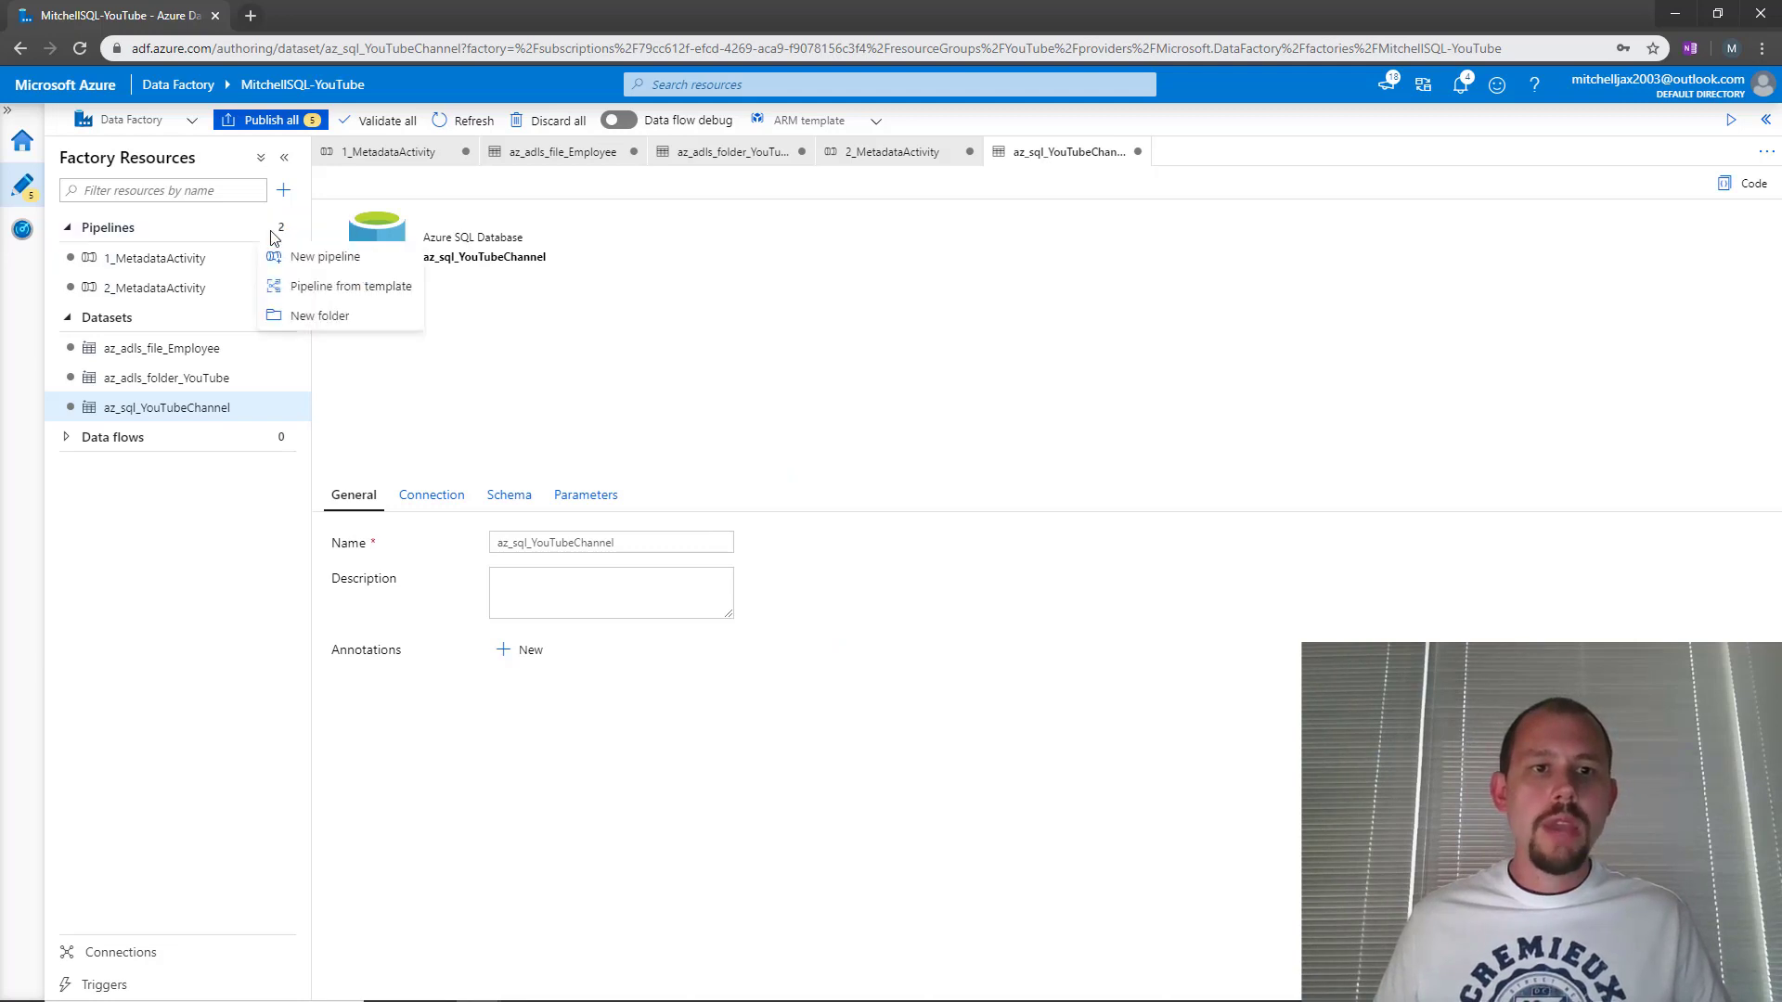
{"action": "left_click", "coordinate": [278, 258]}
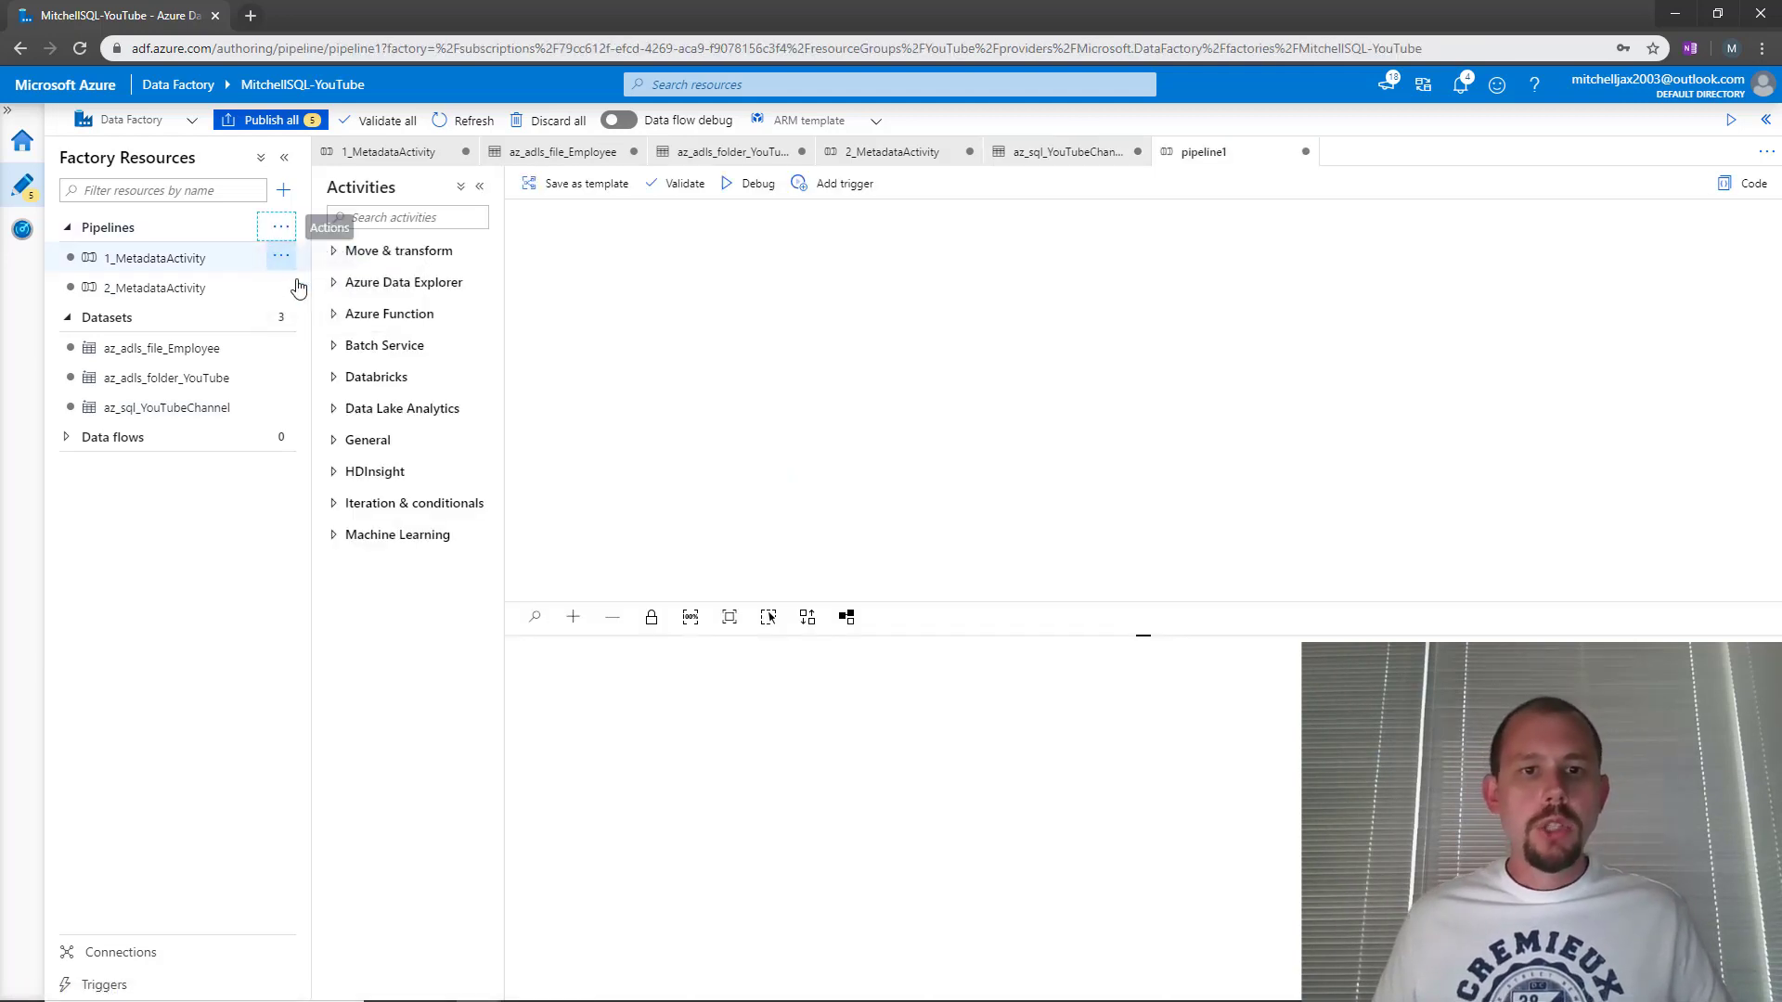
Place a Get Metadata activity on the canvas and rename the pipeline 3_MetadataActivity
{"action": "left_click", "coordinate": [332, 443]}
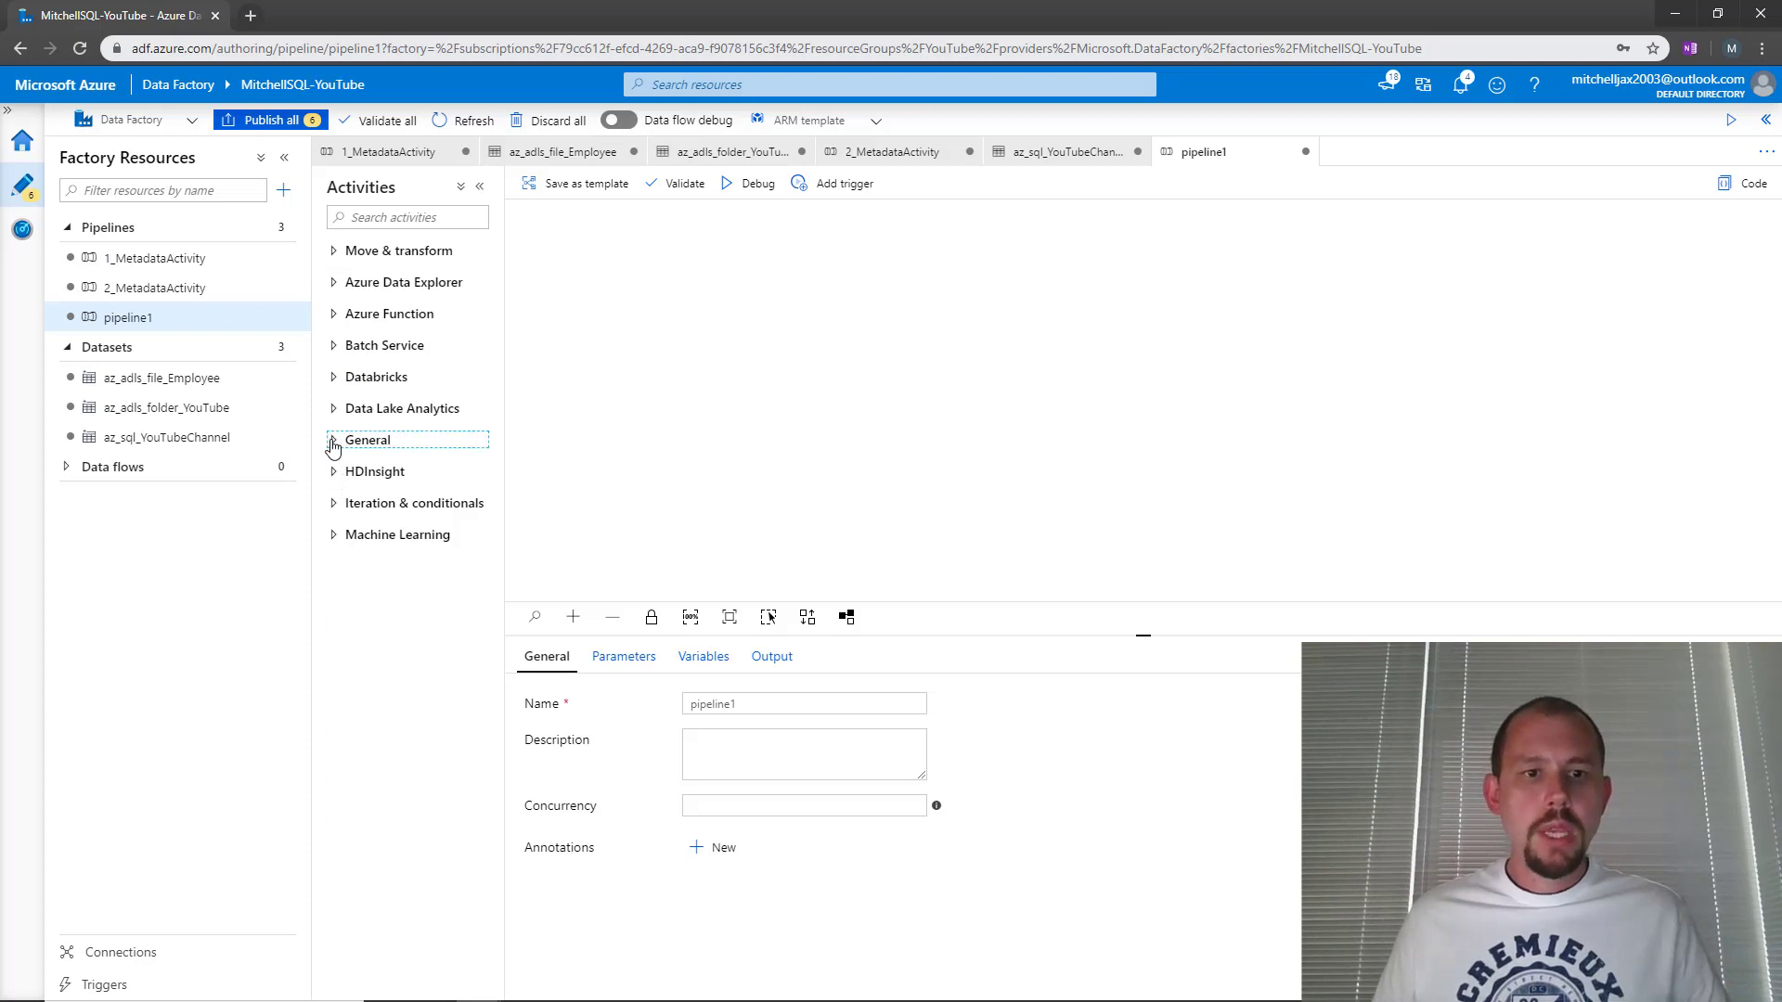
{"action": "left_click_drag", "start_coordinate": [388, 627], "coordinate": [716, 364]}
{"action": "left_click", "coordinate": [730, 494]}
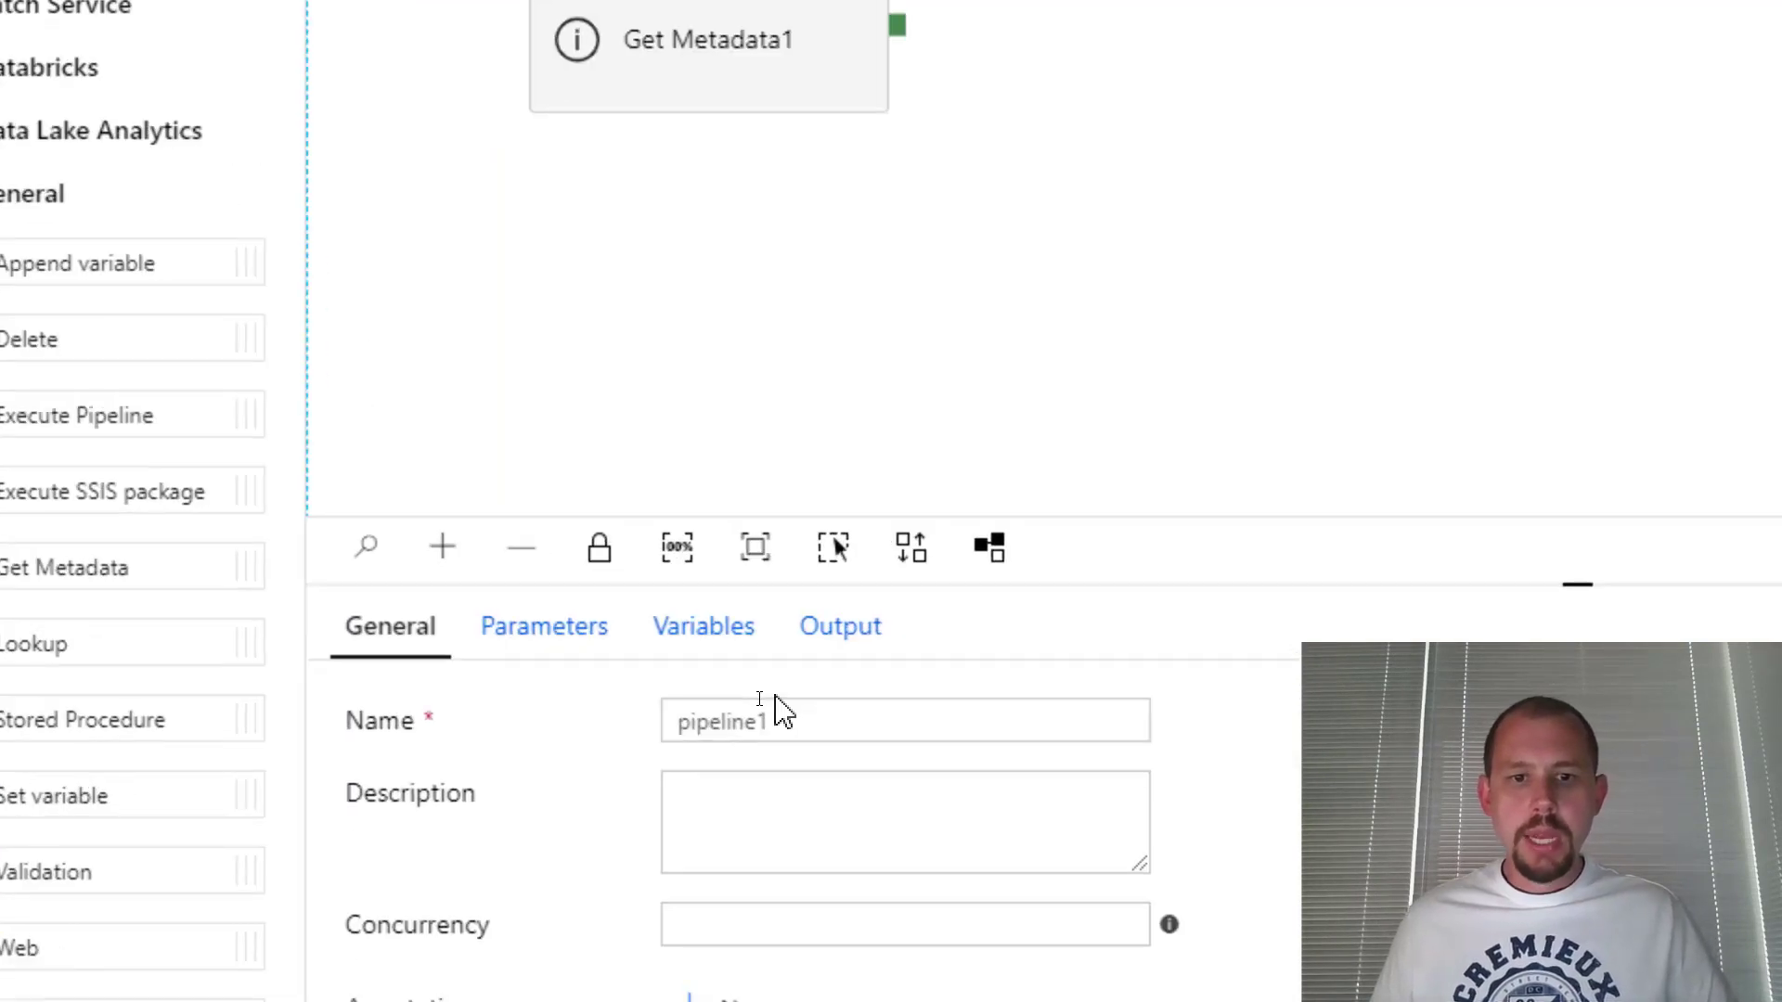
{"action": "double_click", "coordinate": [729, 722]}
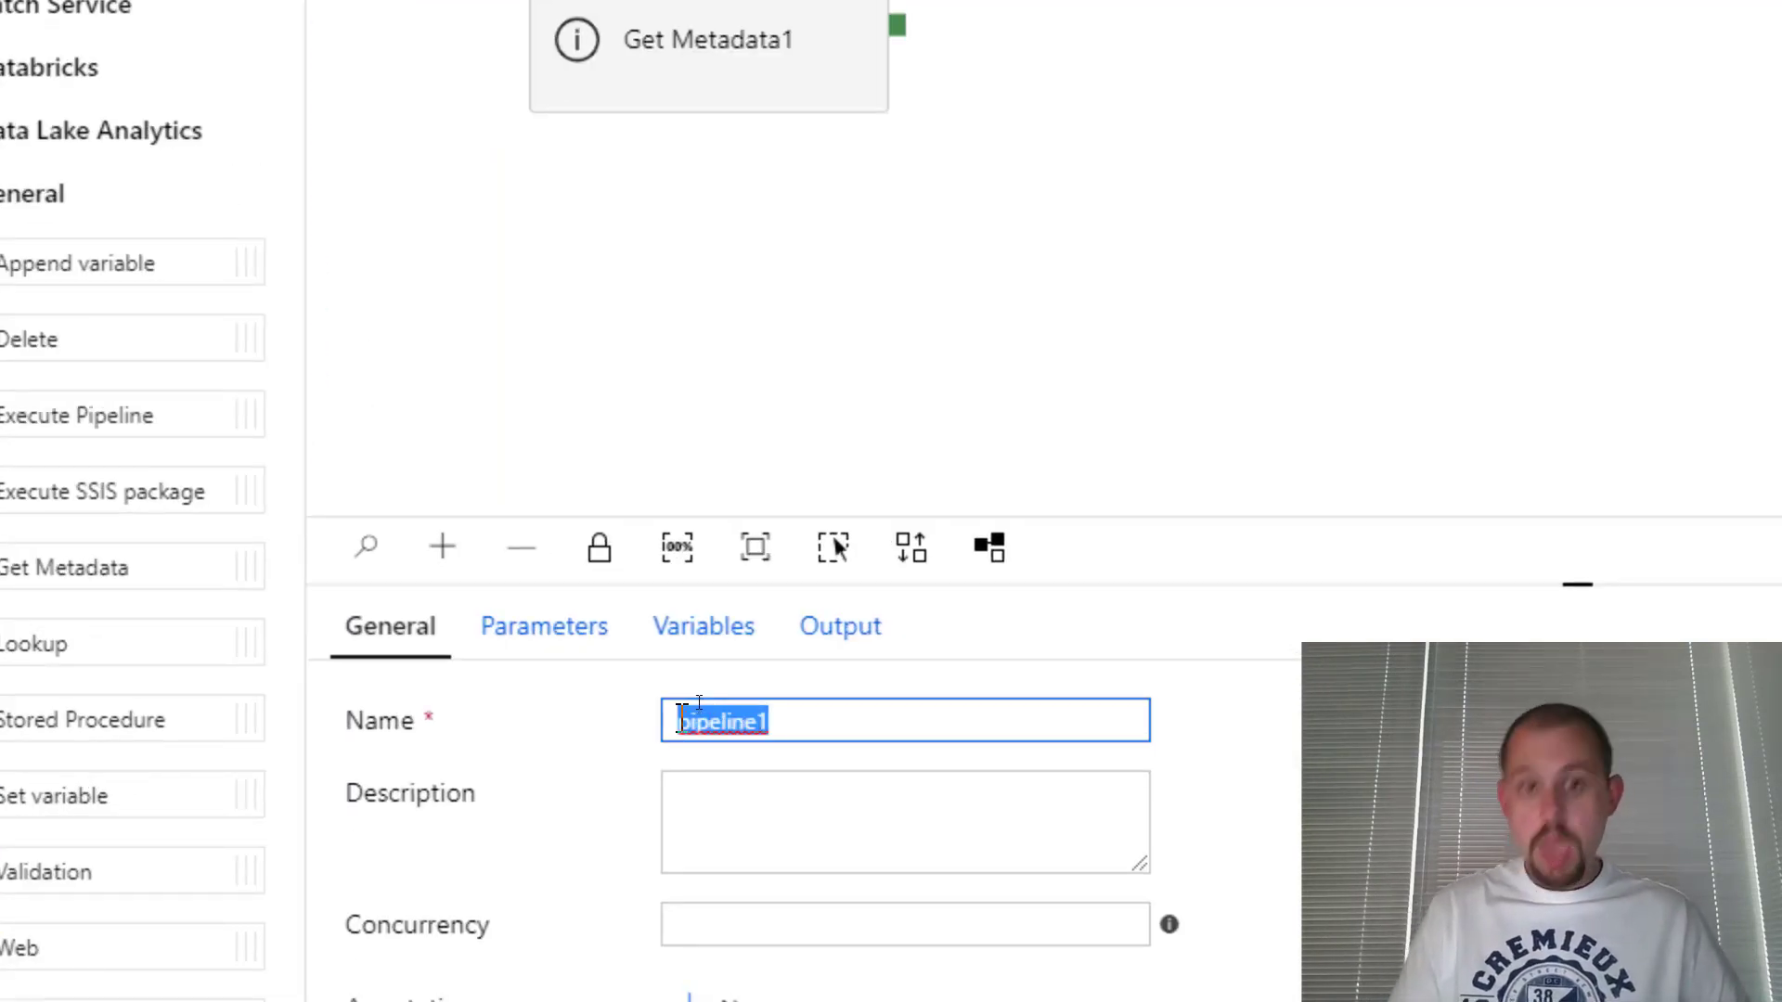
{"action": "type", "text": "3_MetadataActivity"}
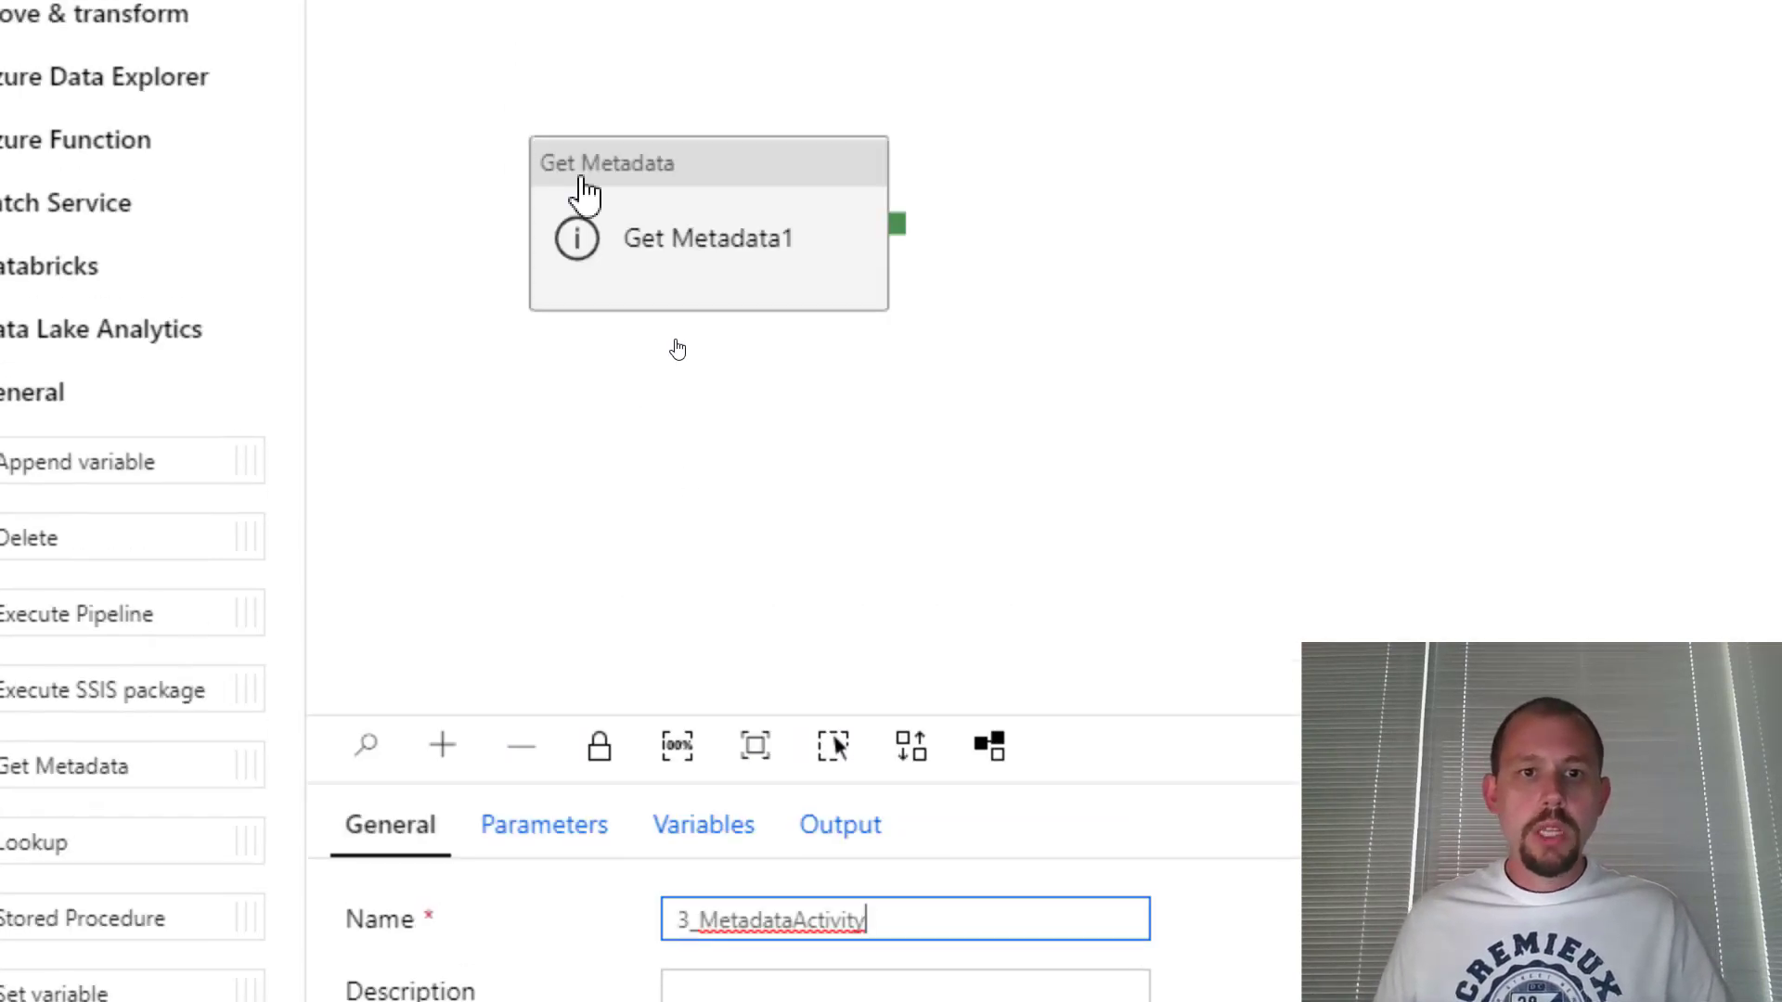
{"action": "left_click", "coordinate": [641, 199]}
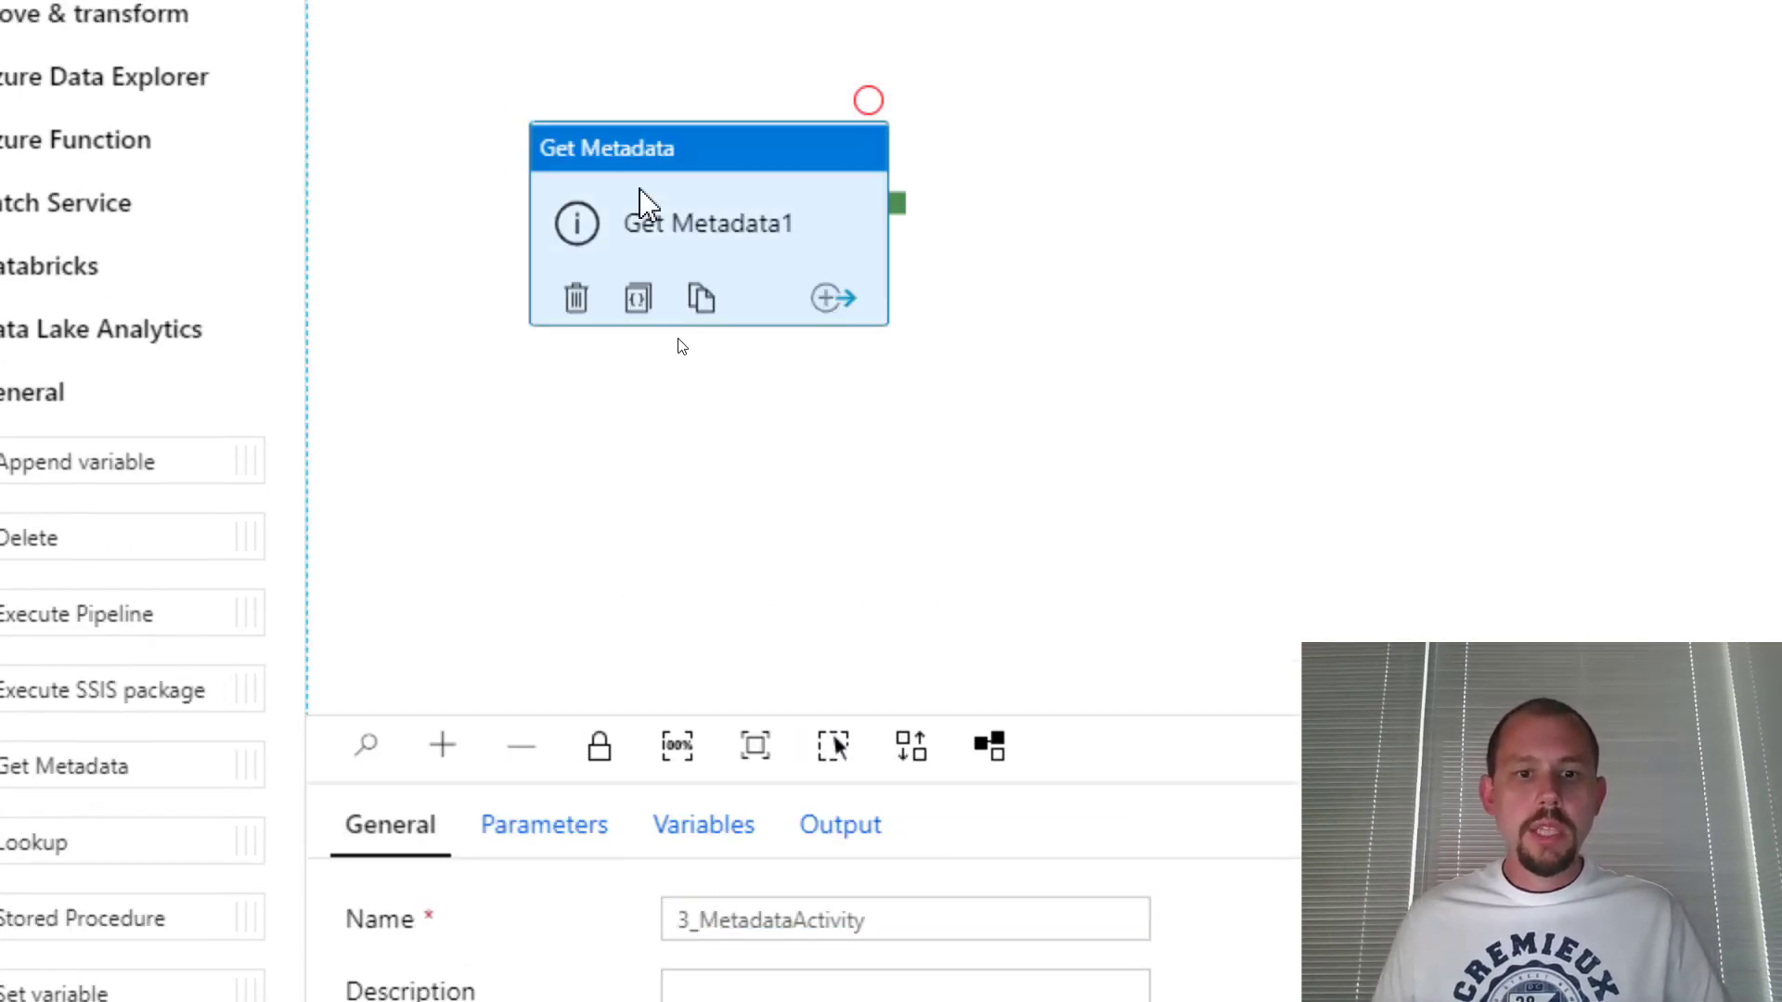
{"action": "left_click", "coordinate": [553, 837]}
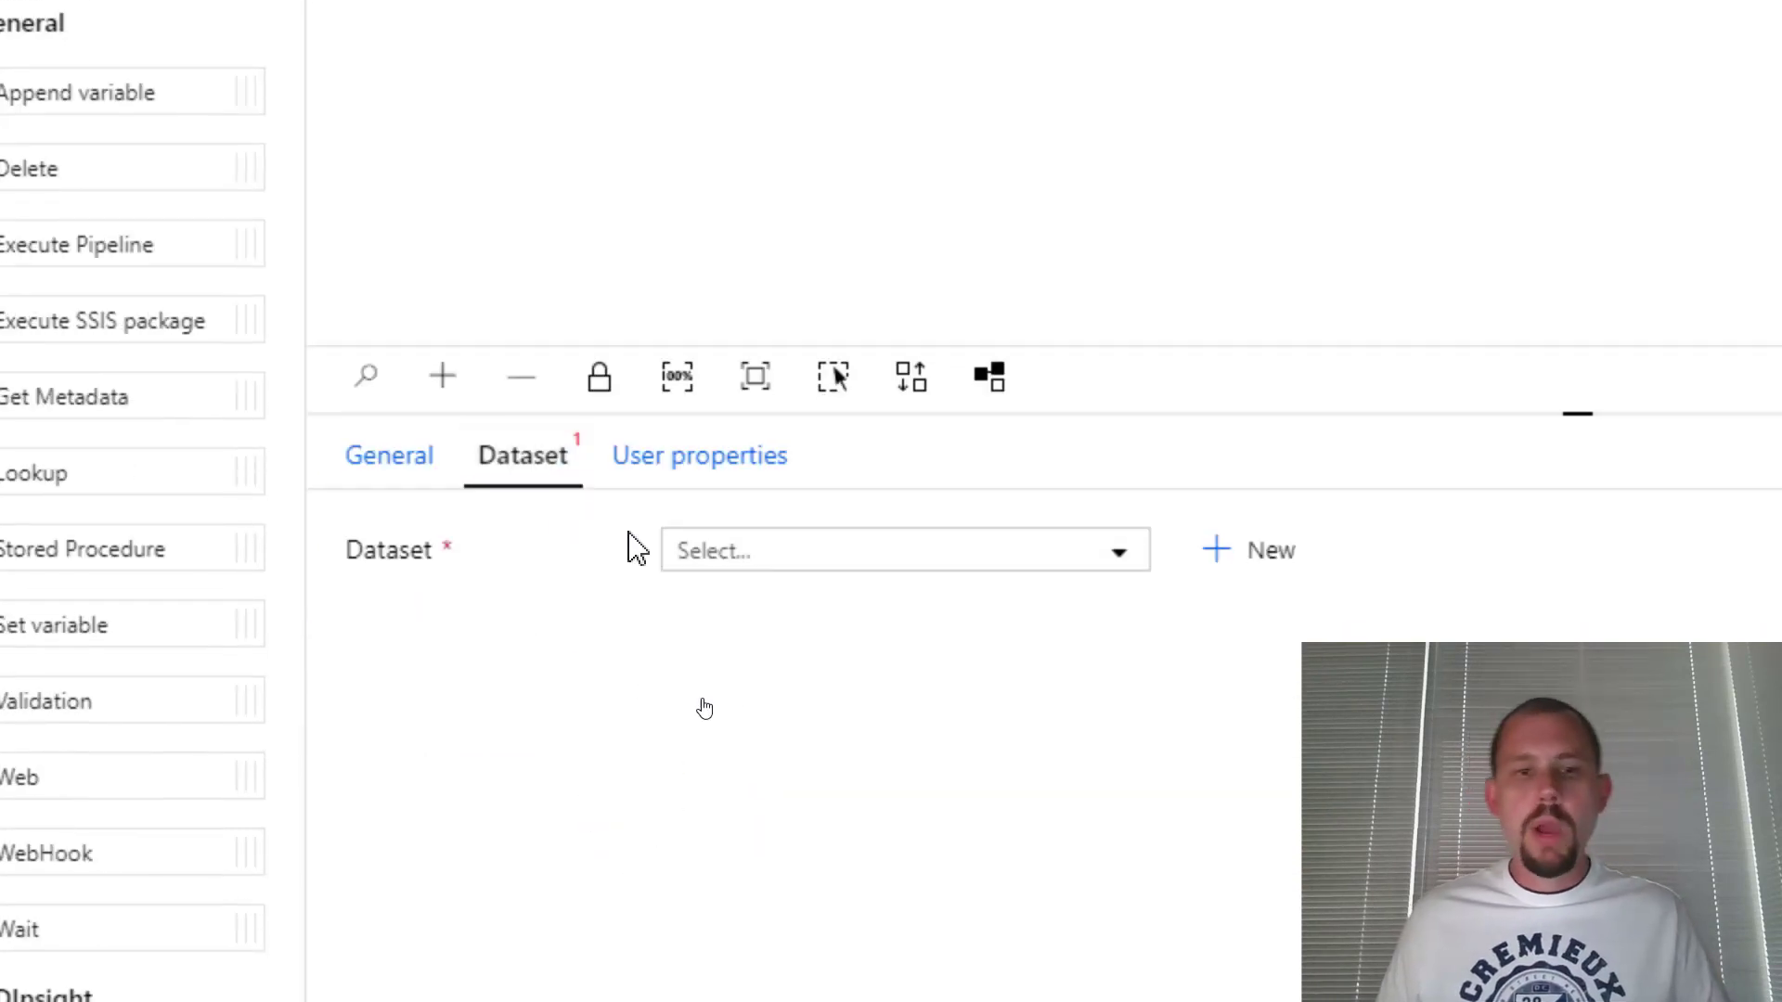
Set Get Metadata1 to the az_sql_YouTubeChannel dataset with Column count and Structure fields, then debug
{"action": "left_click", "coordinate": [788, 553]}
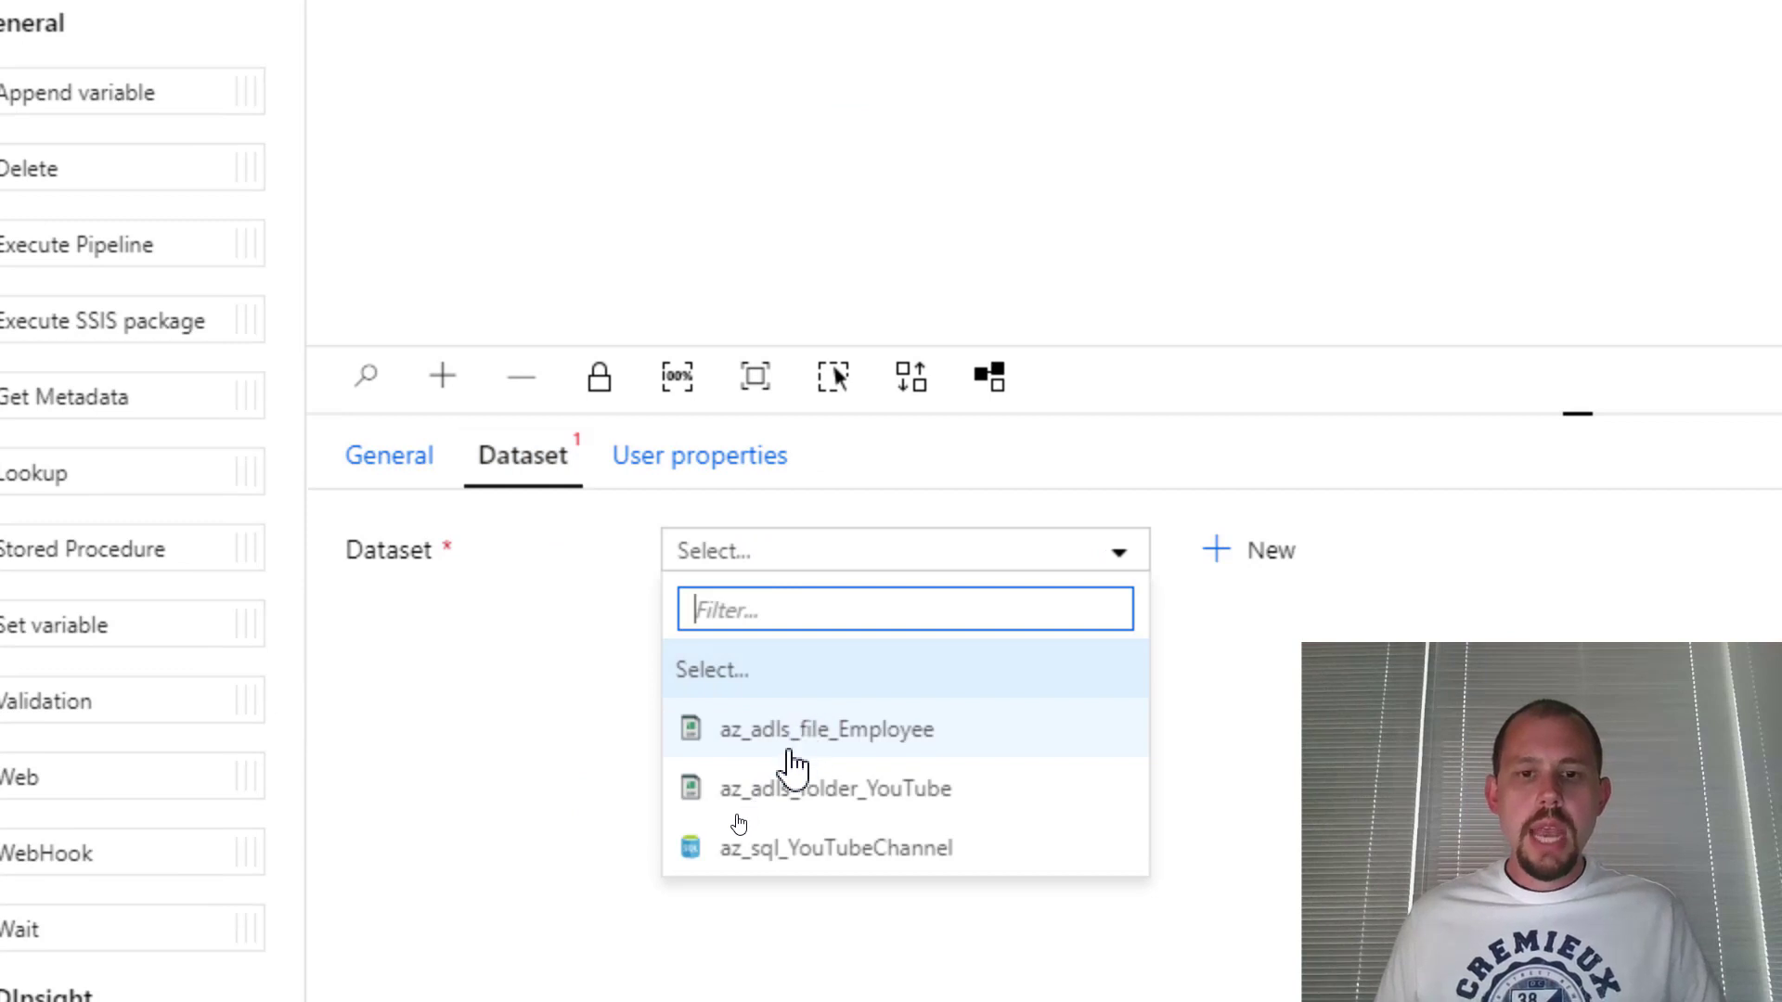
{"action": "left_click", "coordinate": [733, 854]}
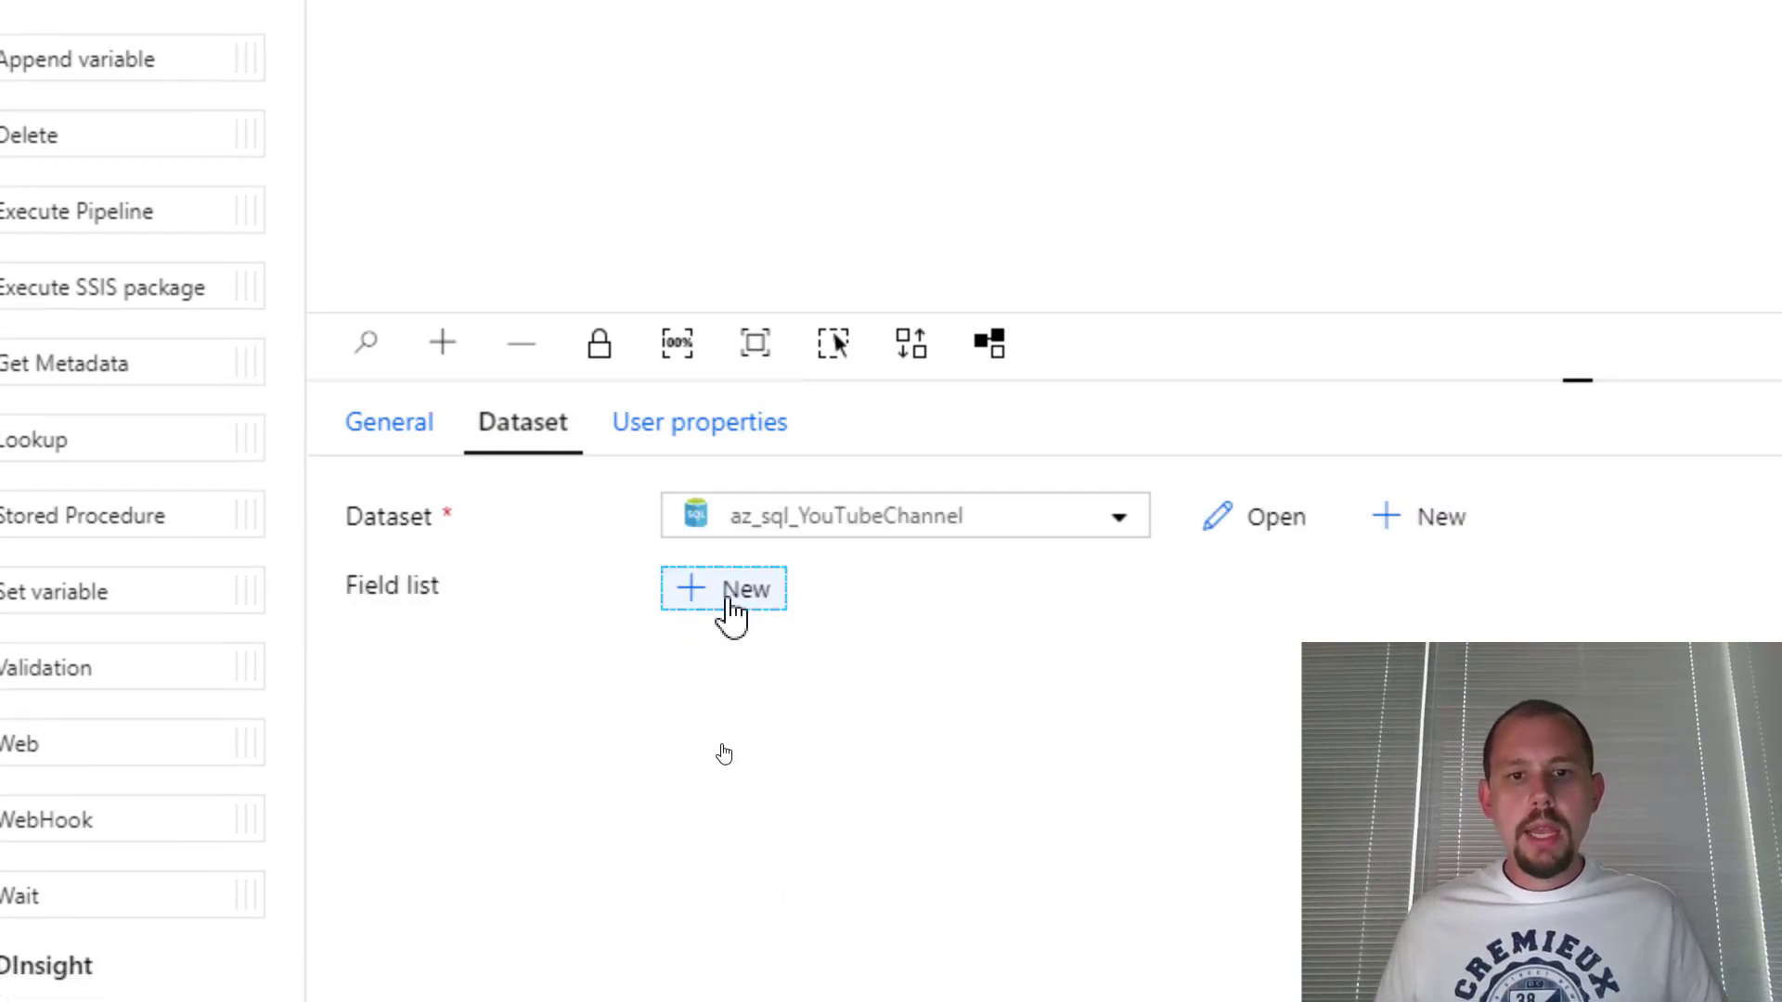
{"action": "left_click", "coordinate": [729, 633]}
{"action": "left_click", "coordinate": [731, 604]}
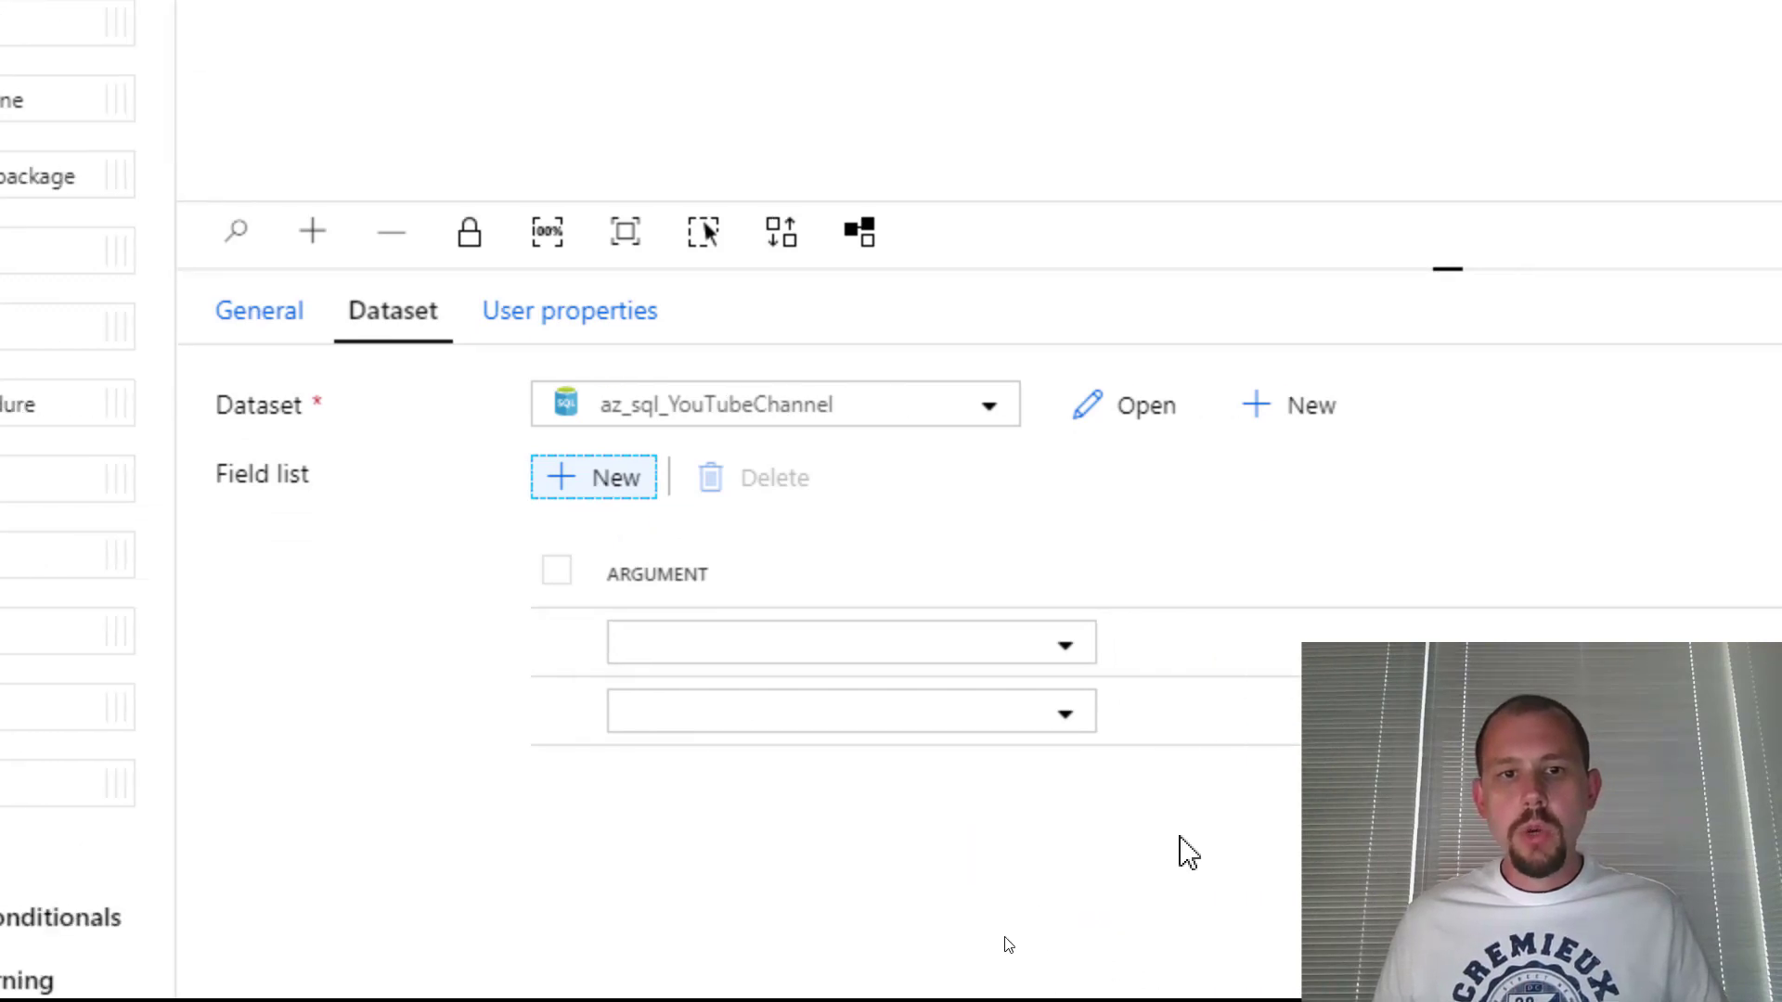
{"action": "left_click", "coordinate": [1067, 648]}
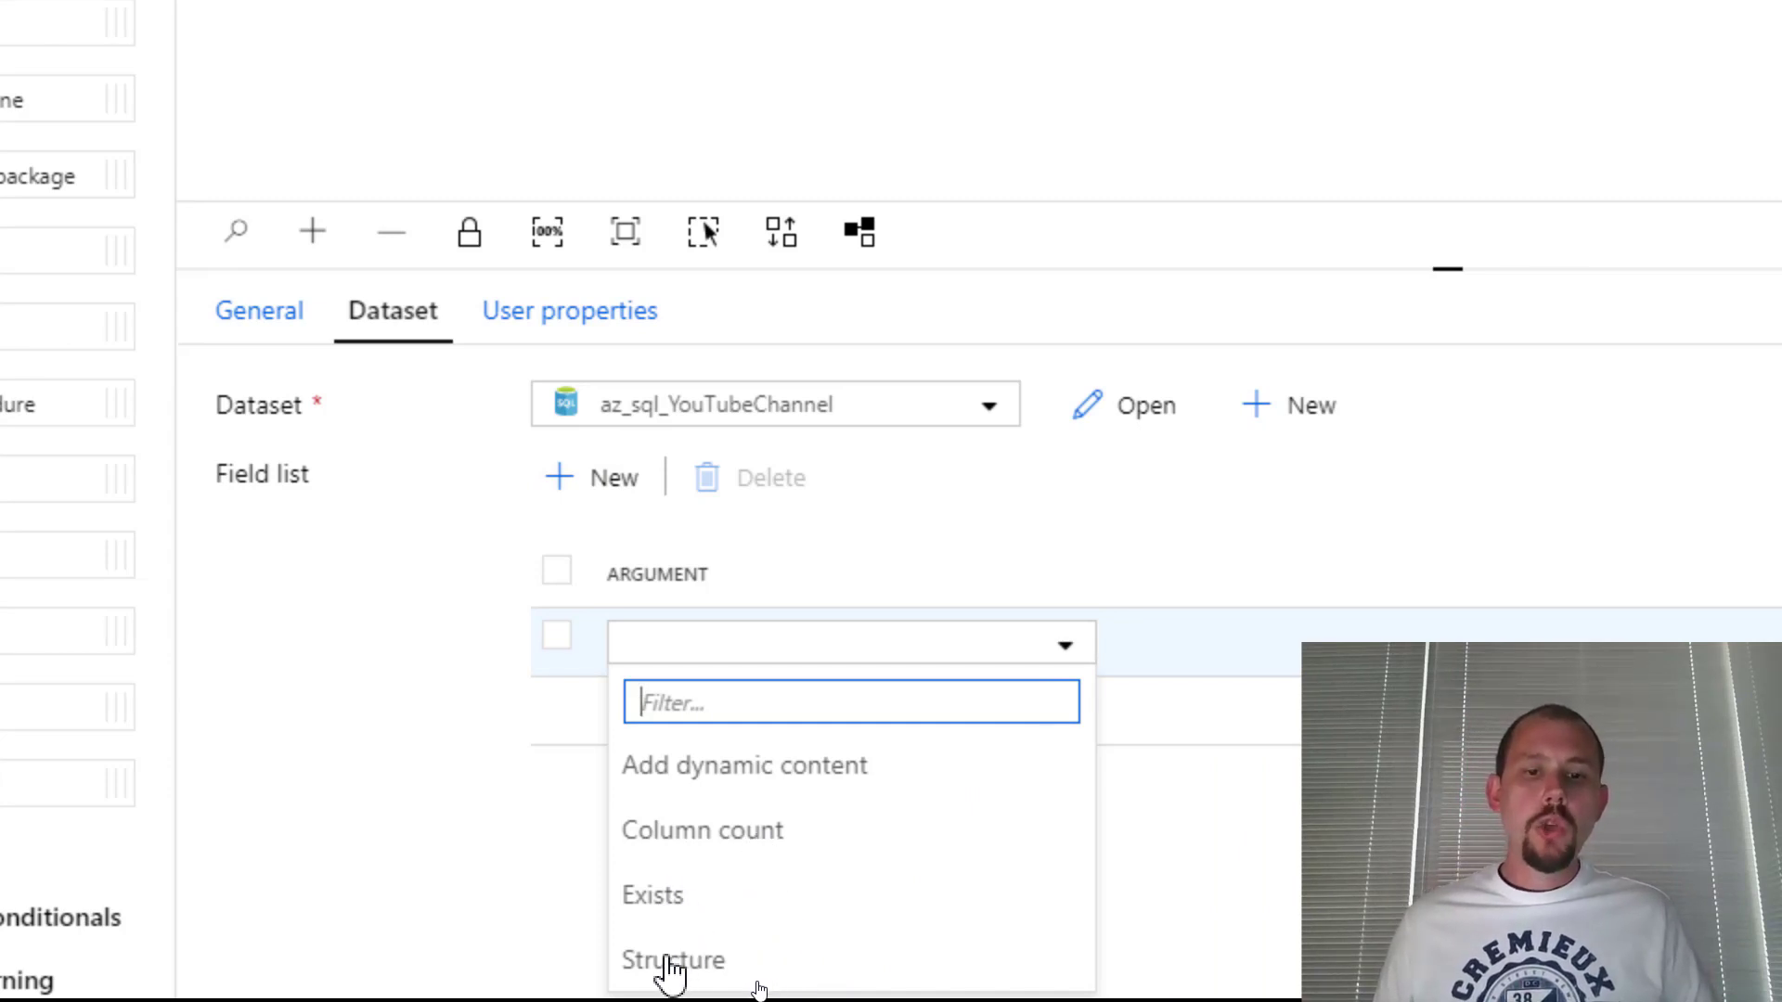
{"action": "left_click", "coordinate": [684, 840]}
{"action": "left_click", "coordinate": [1052, 743]}
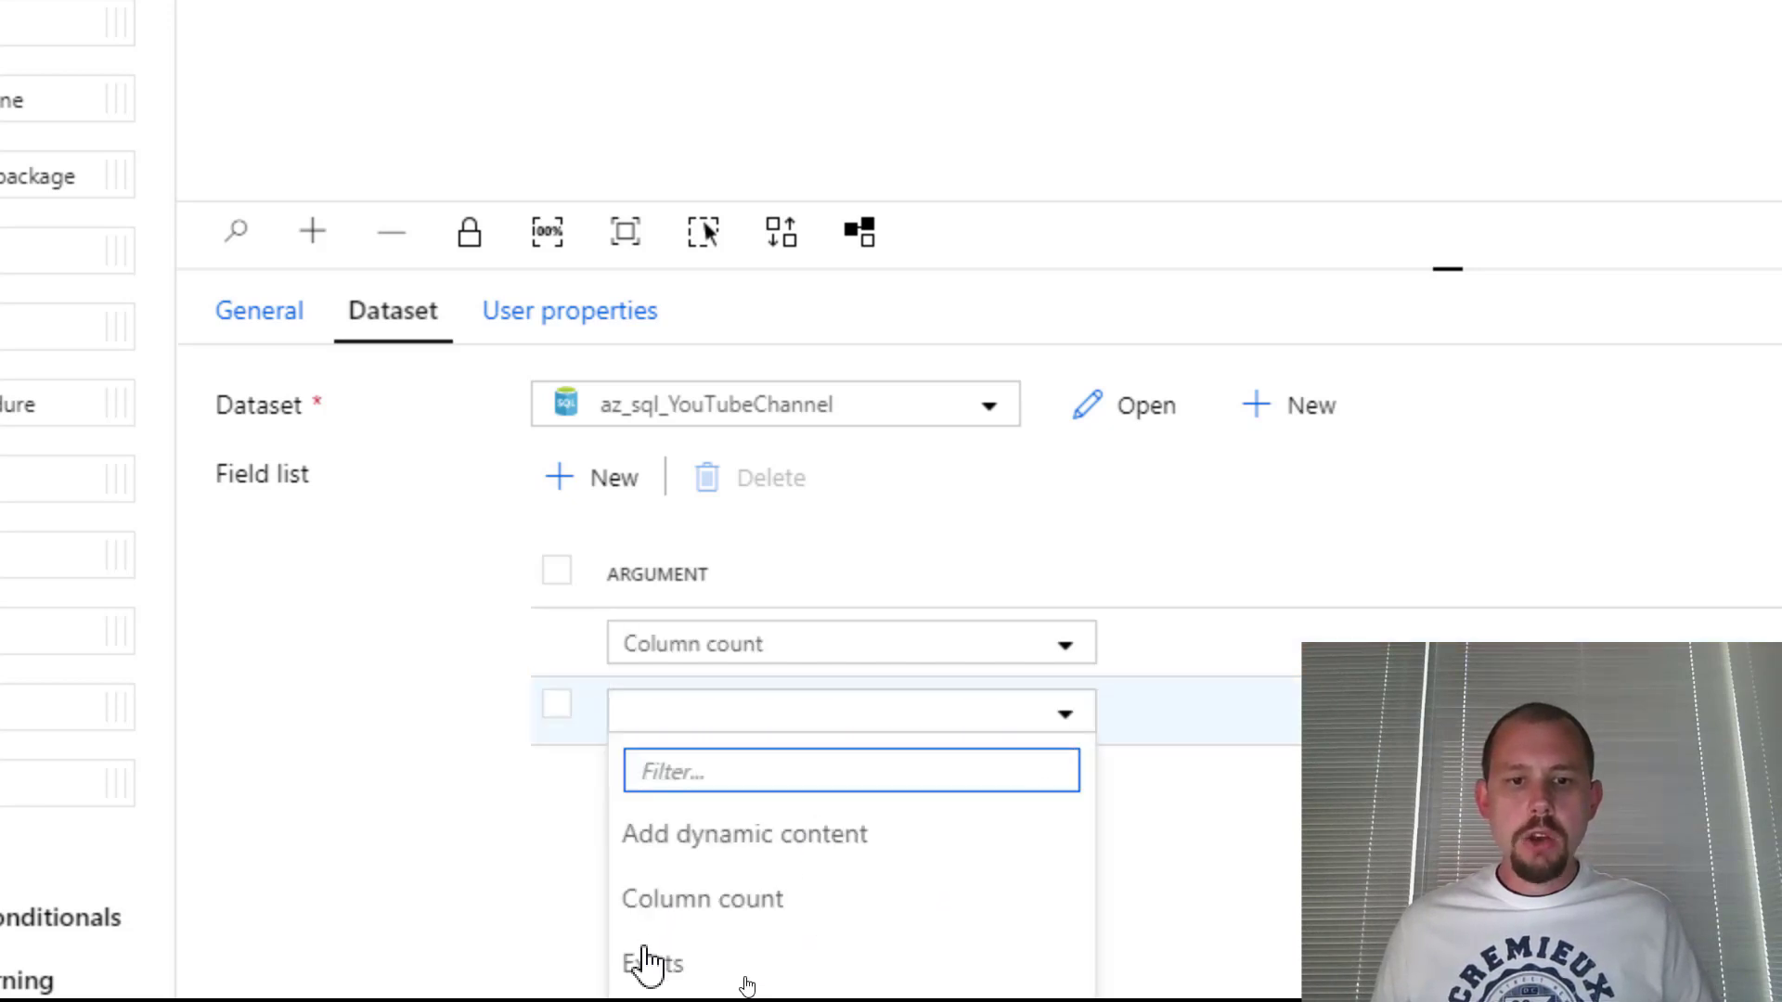
{"action": "scroll", "coordinate": [928, 975], "scroll_direction": "down", "scroll_amount": 1}
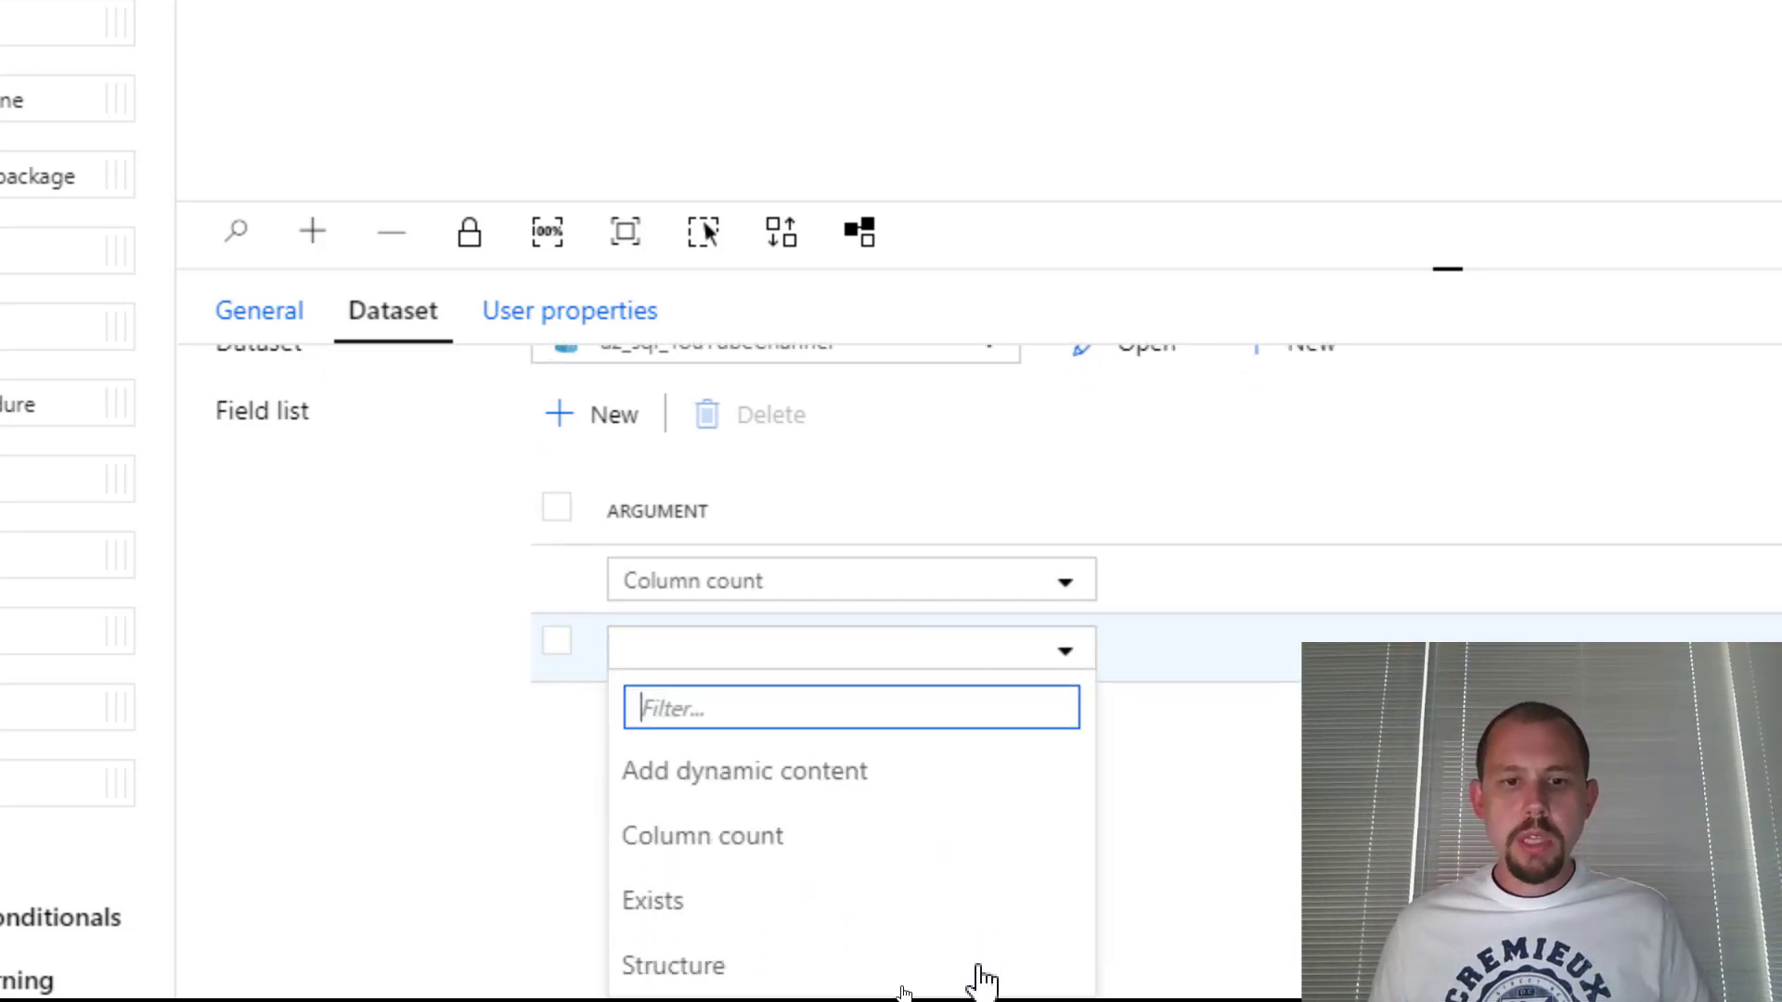
{"action": "left_click", "coordinate": [670, 966]}
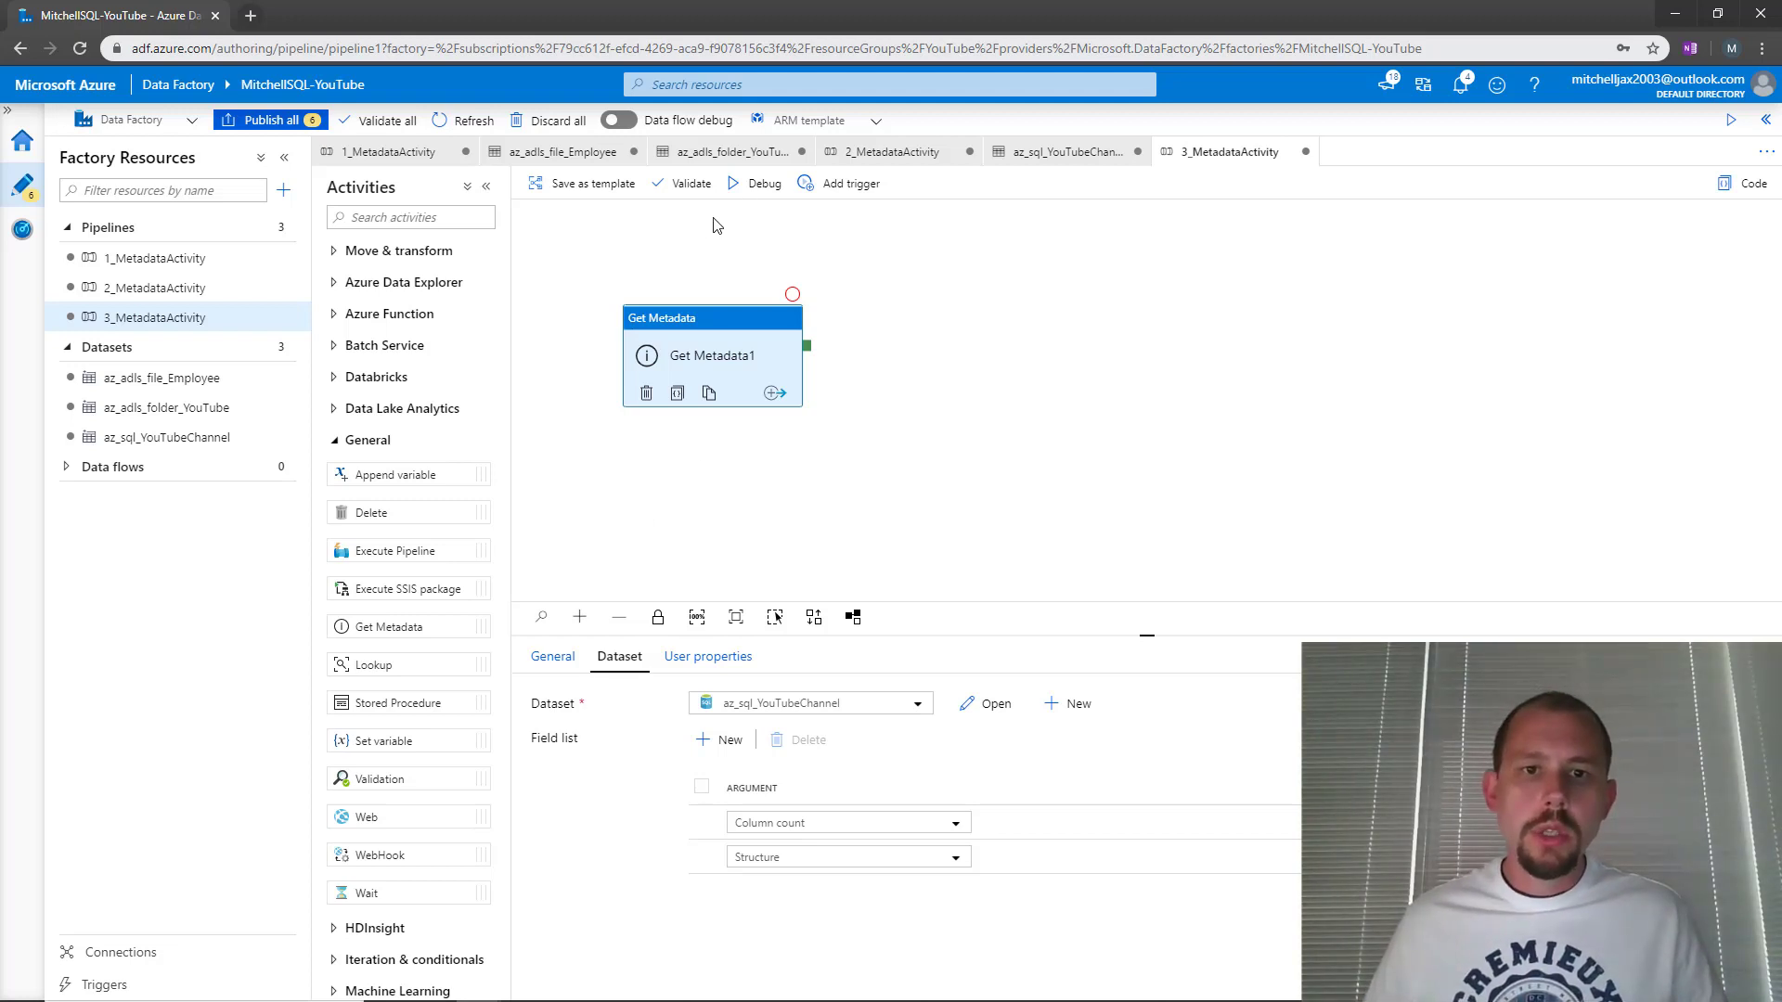
{"action": "left_click", "coordinate": [758, 186]}
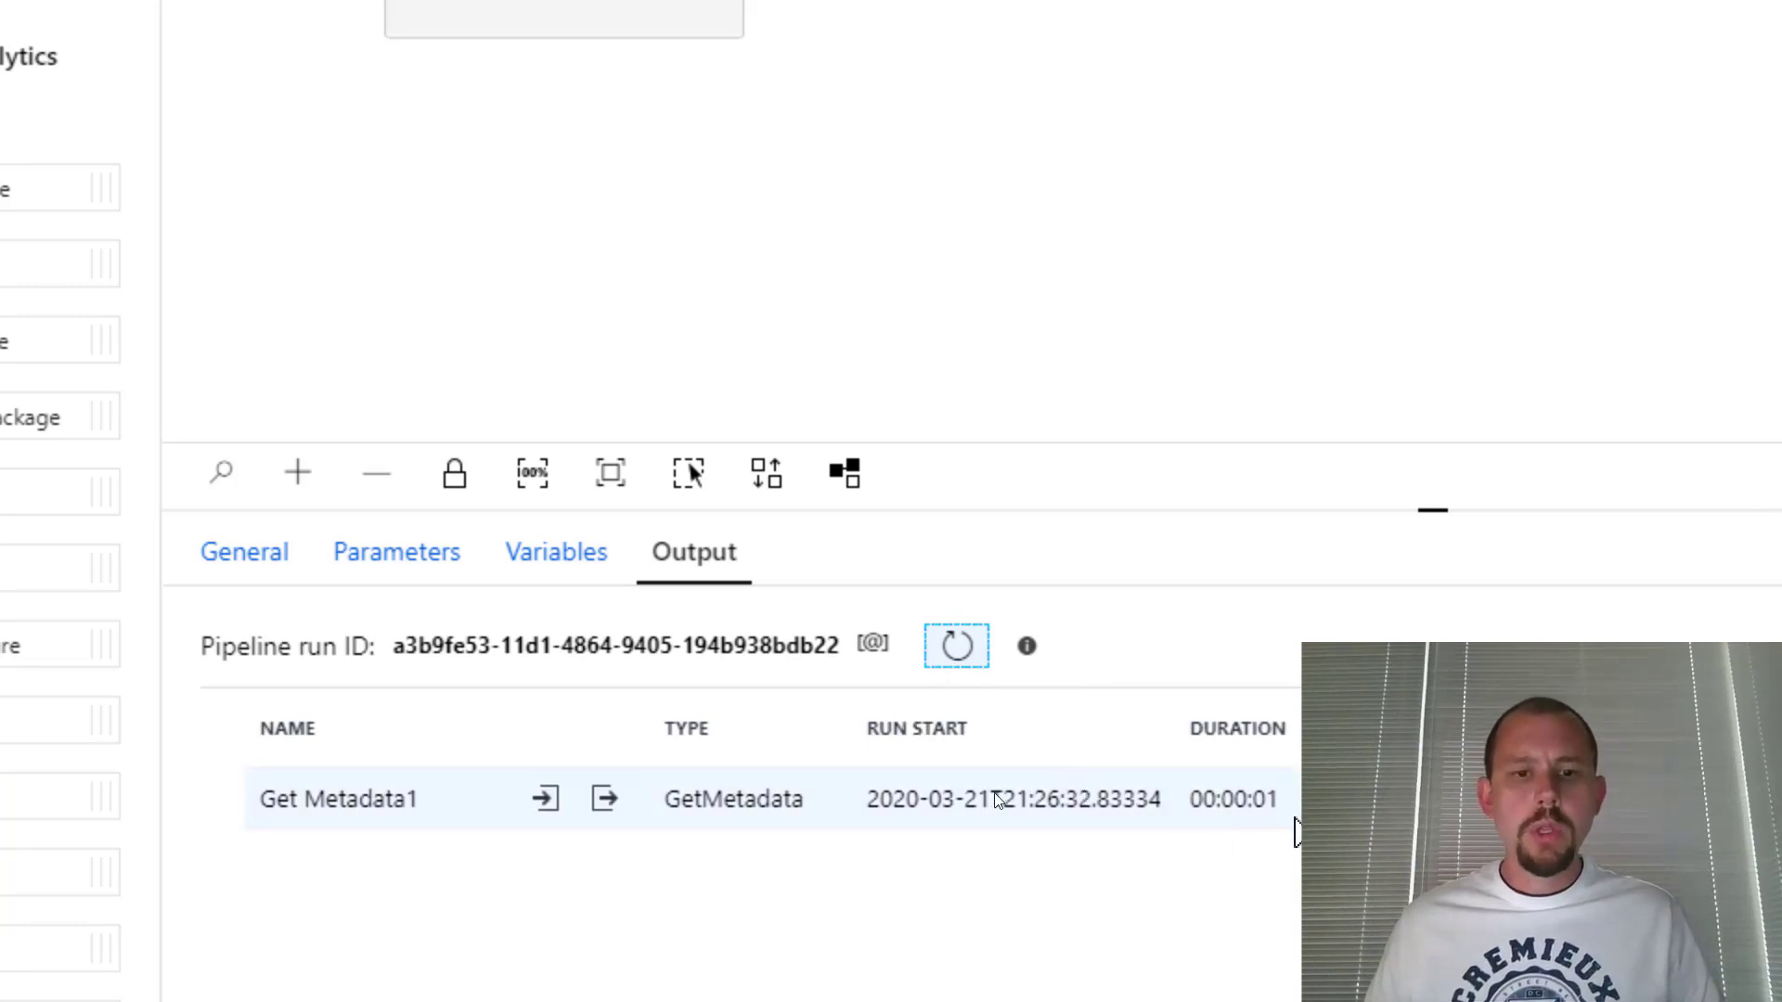
Review Get Metadata1's output JSON: columns ID, VideoCategory, VideoLink and a columnCount of 5
{"action": "left_click", "coordinate": [604, 803]}
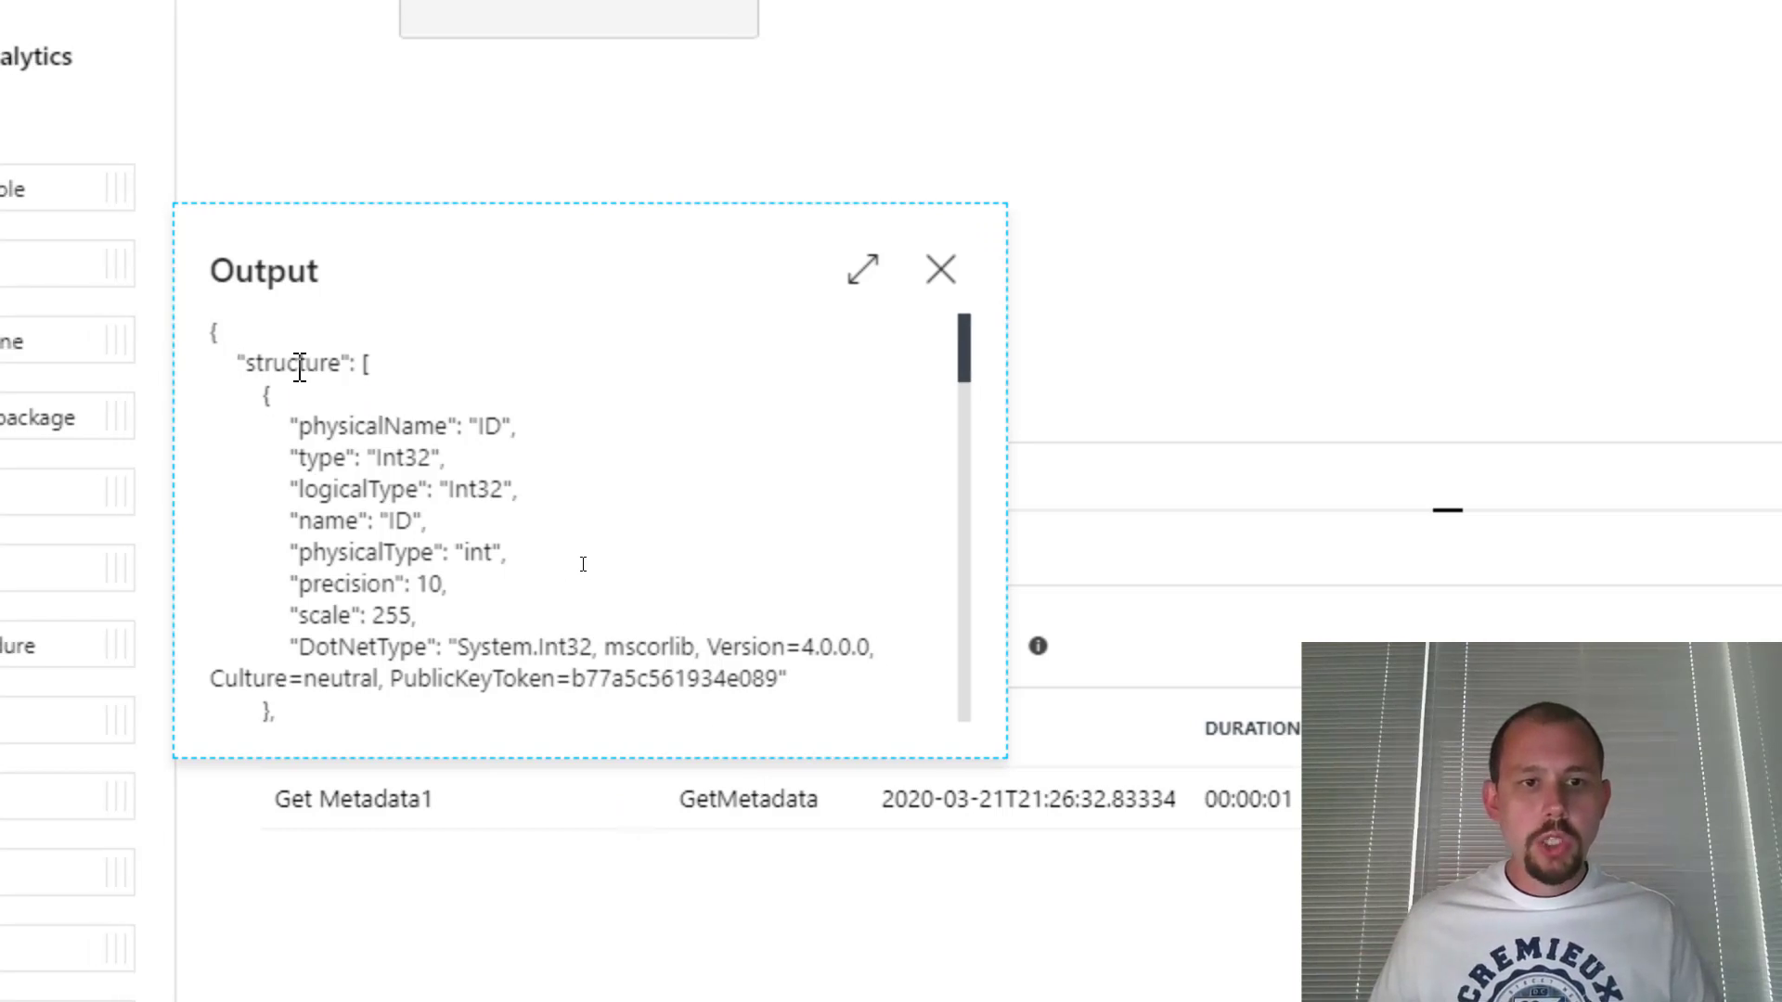
{"action": "left_click_drag", "start_coordinate": [294, 430], "coordinate": [512, 427]}
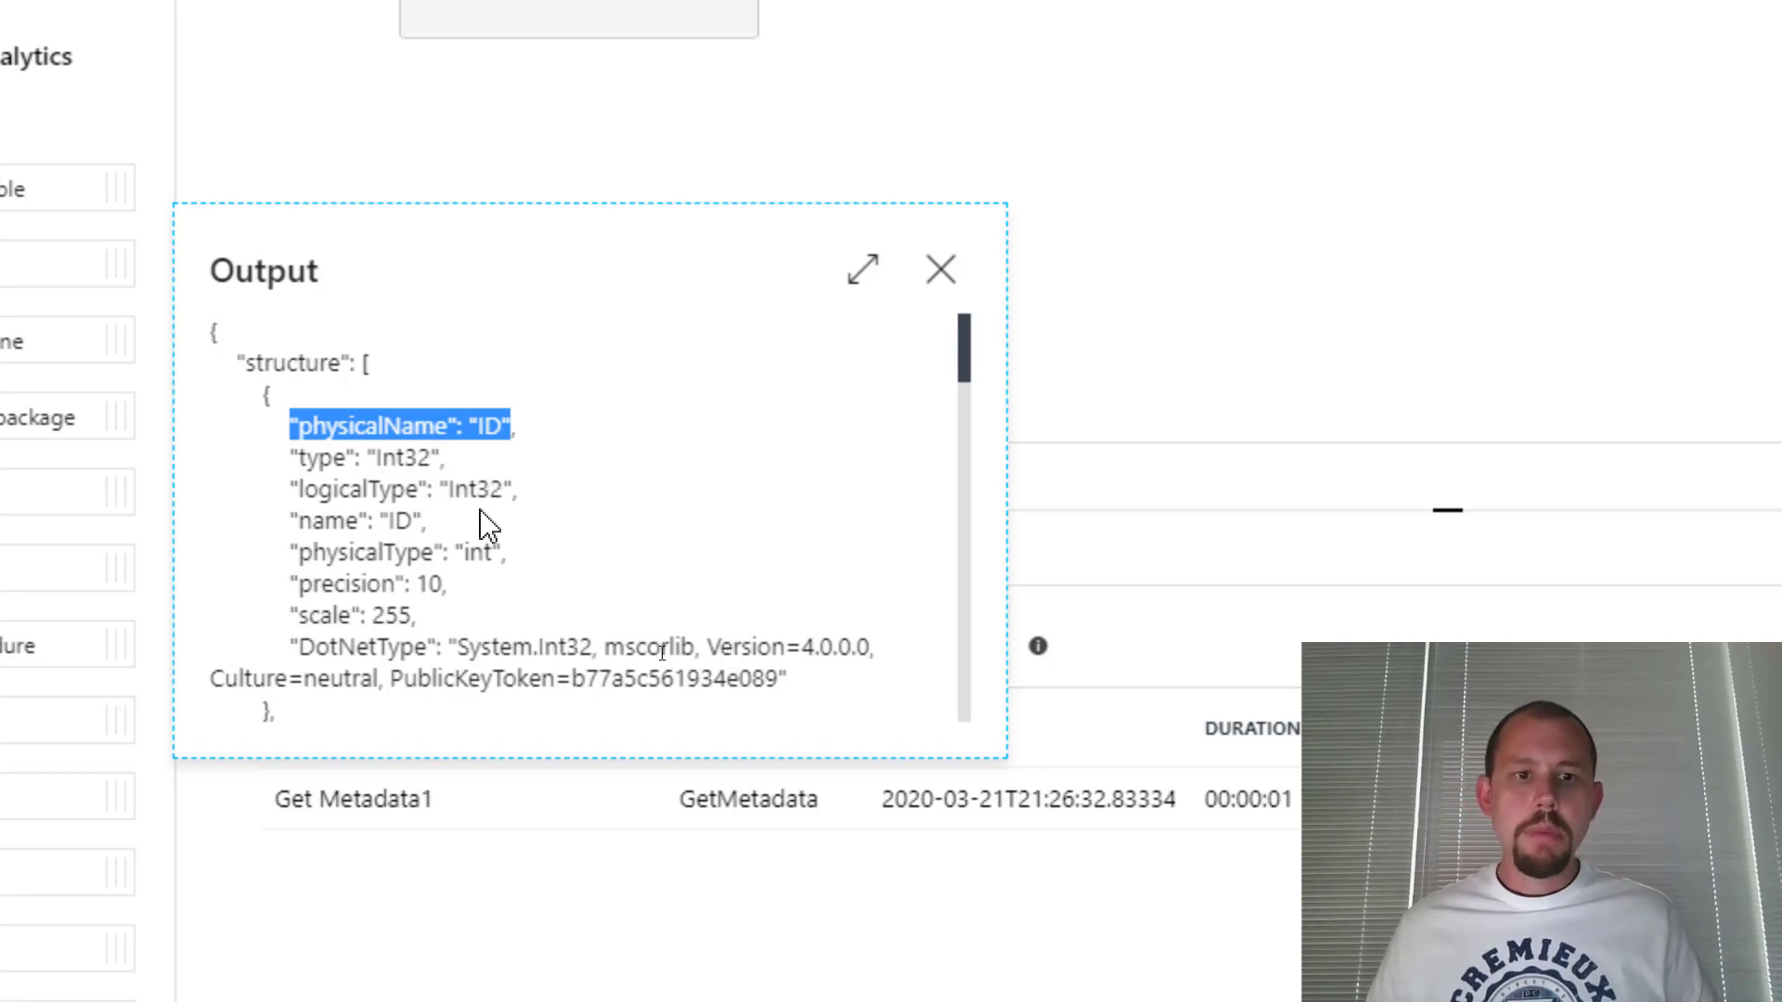
{"action": "scroll", "coordinate": [475, 594], "scroll_direction": "down", "scroll_amount": 2}
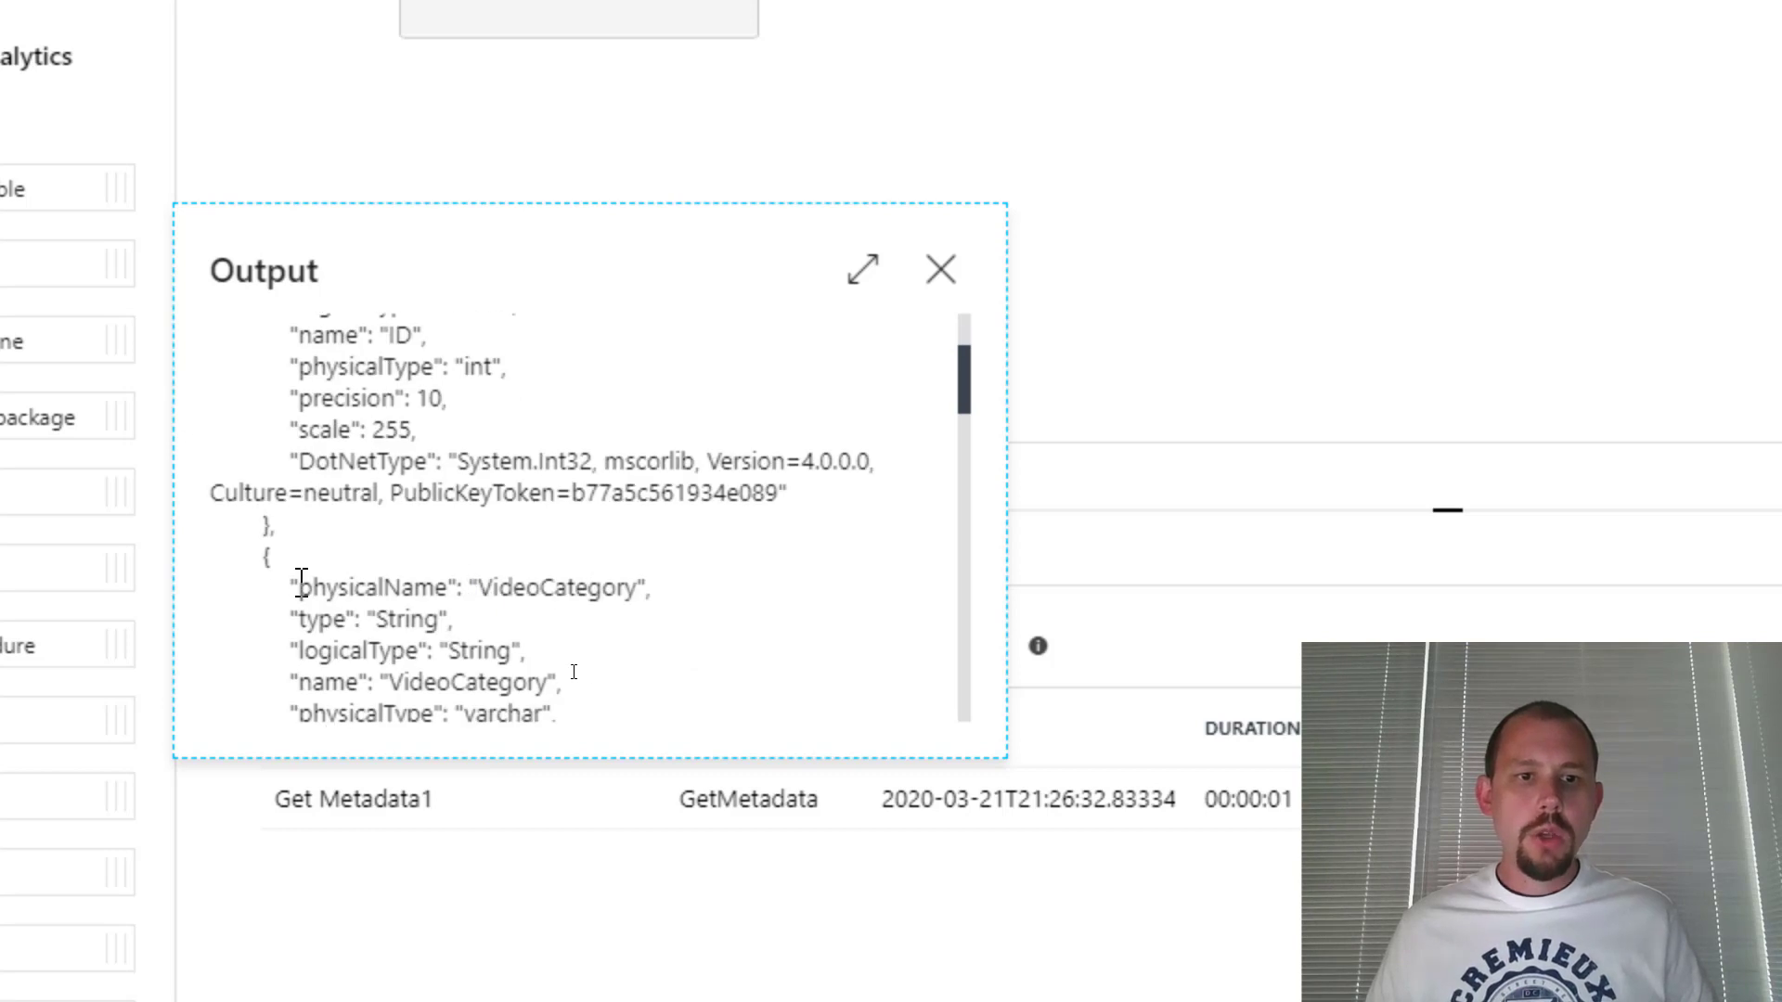
{"action": "left_click_drag", "start_coordinate": [299, 587], "coordinate": [652, 590]}
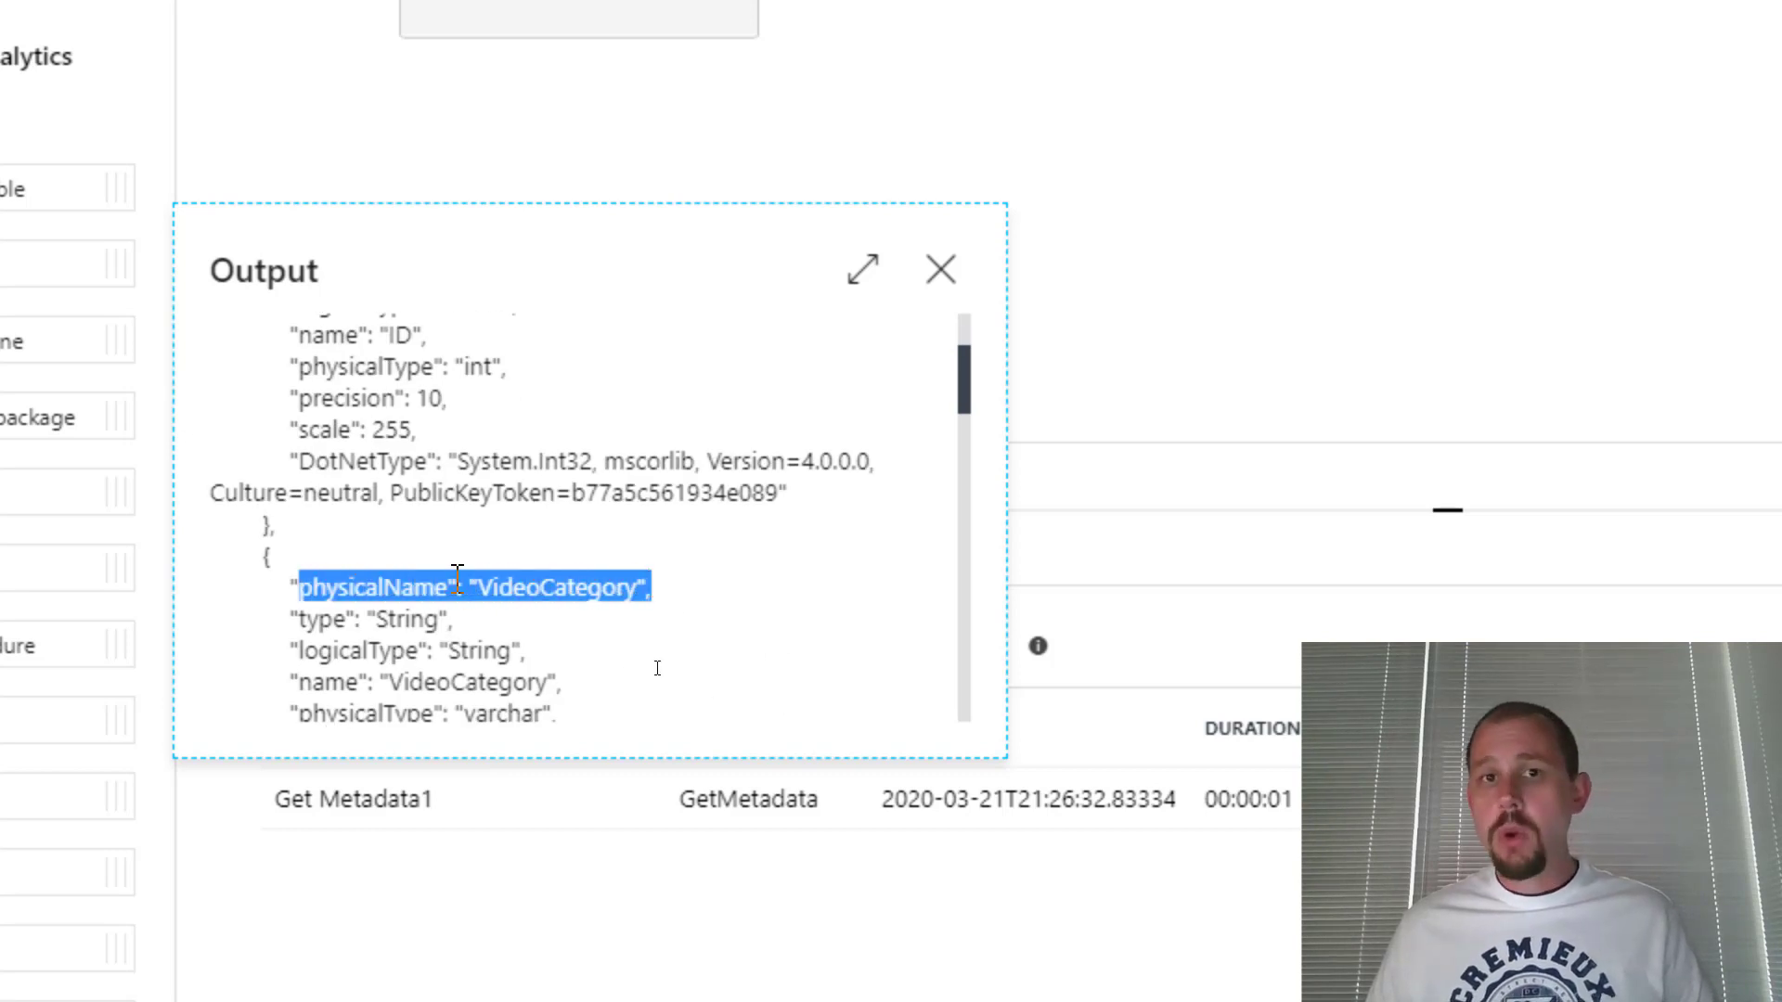
{"action": "scroll", "coordinate": [684, 668], "scroll_direction": "down", "scroll_amount": 4}
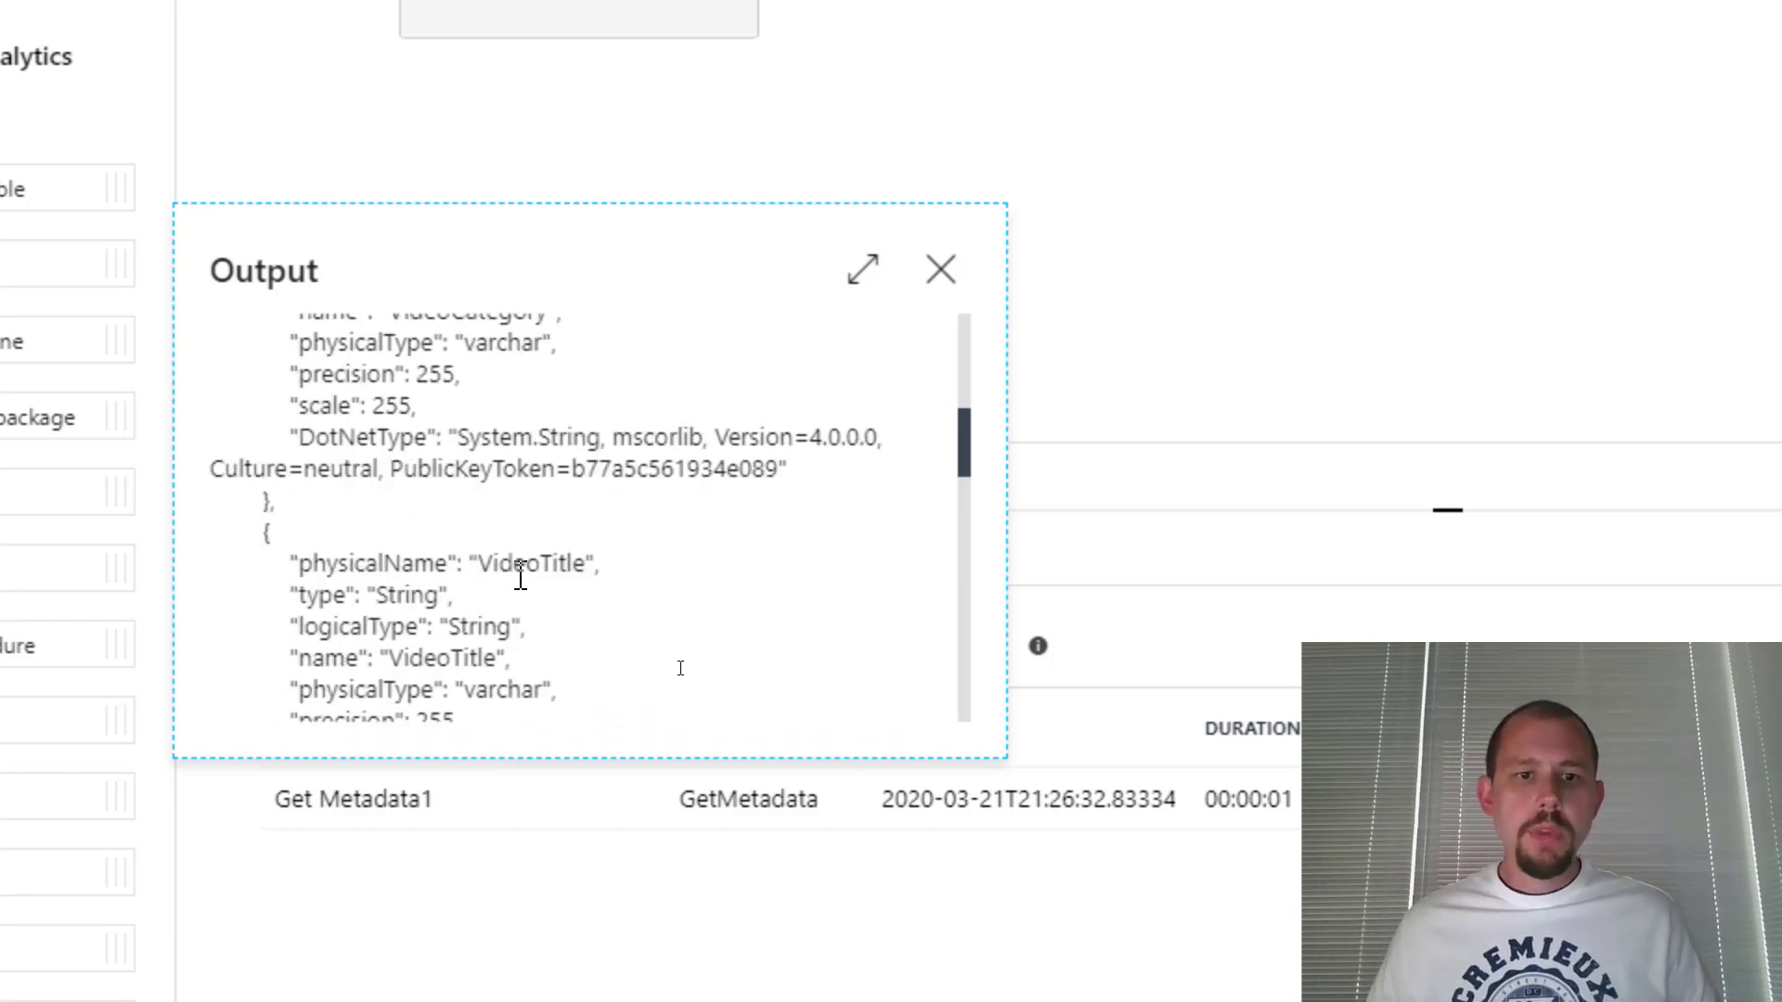
{"action": "left_click_drag", "start_coordinate": [472, 563], "coordinate": [604, 565]}
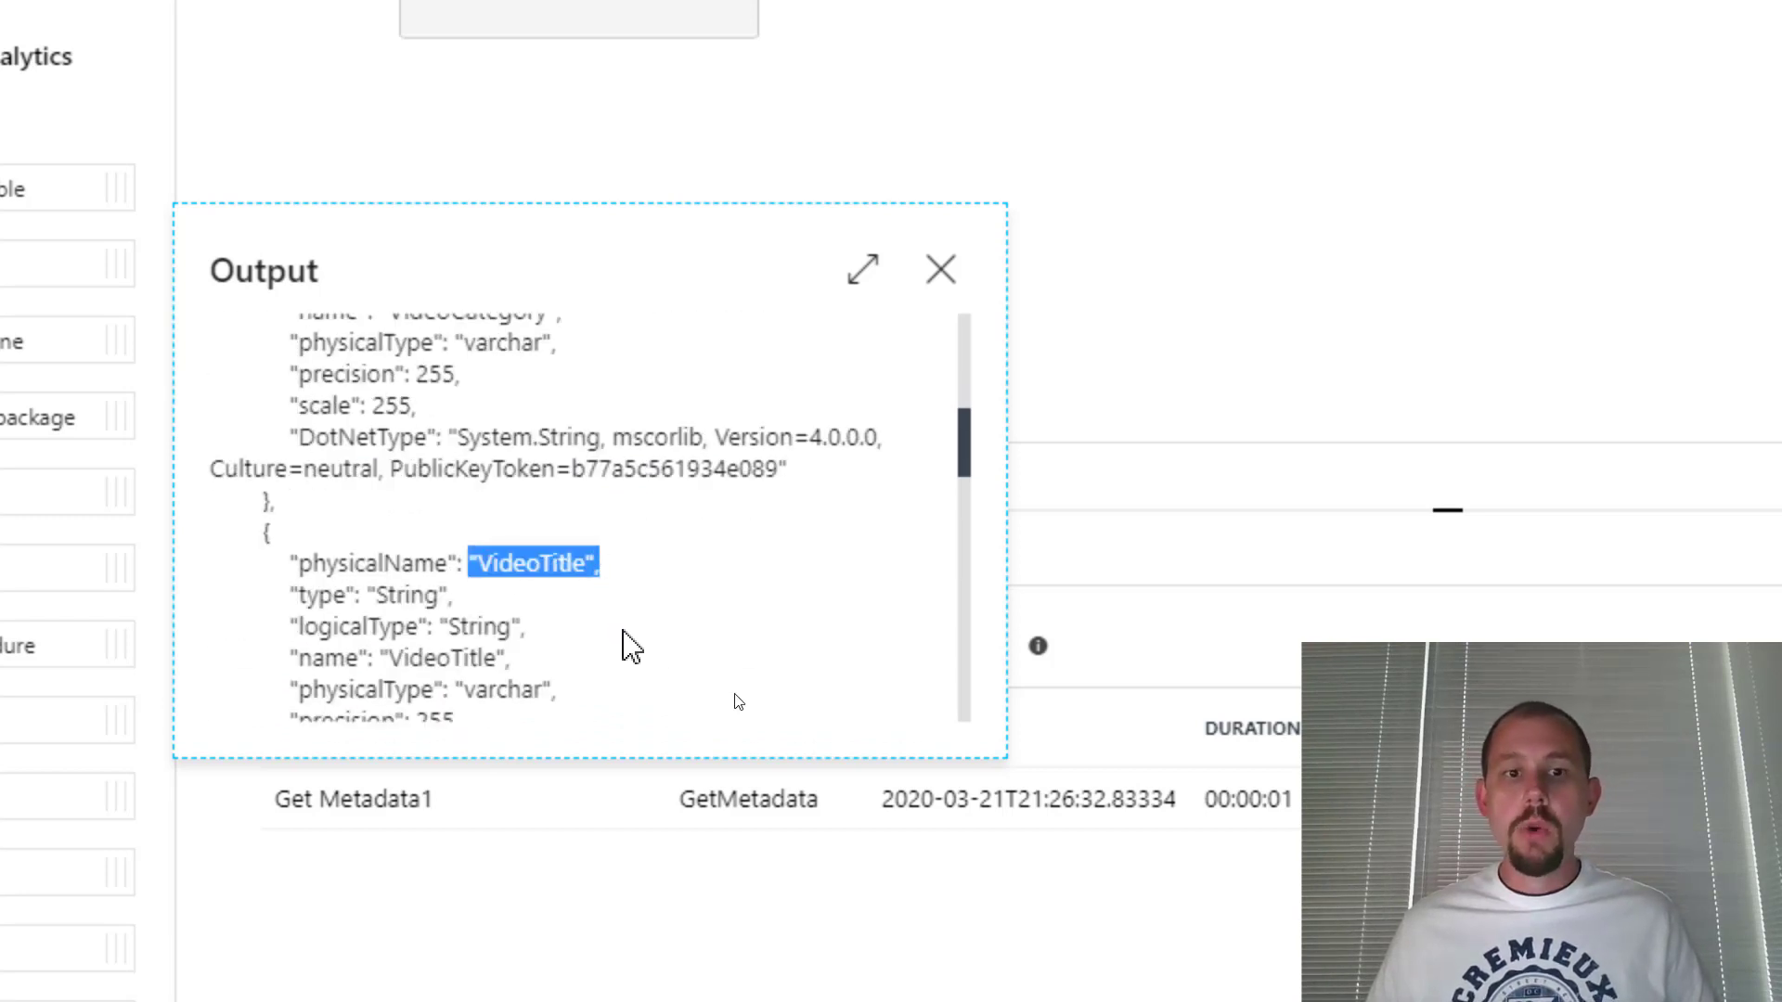
{"action": "scroll", "coordinate": [627, 642], "scroll_direction": "down", "scroll_amount": 1}
{"action": "scroll", "coordinate": [625, 637], "scroll_direction": "down", "scroll_amount": 3}
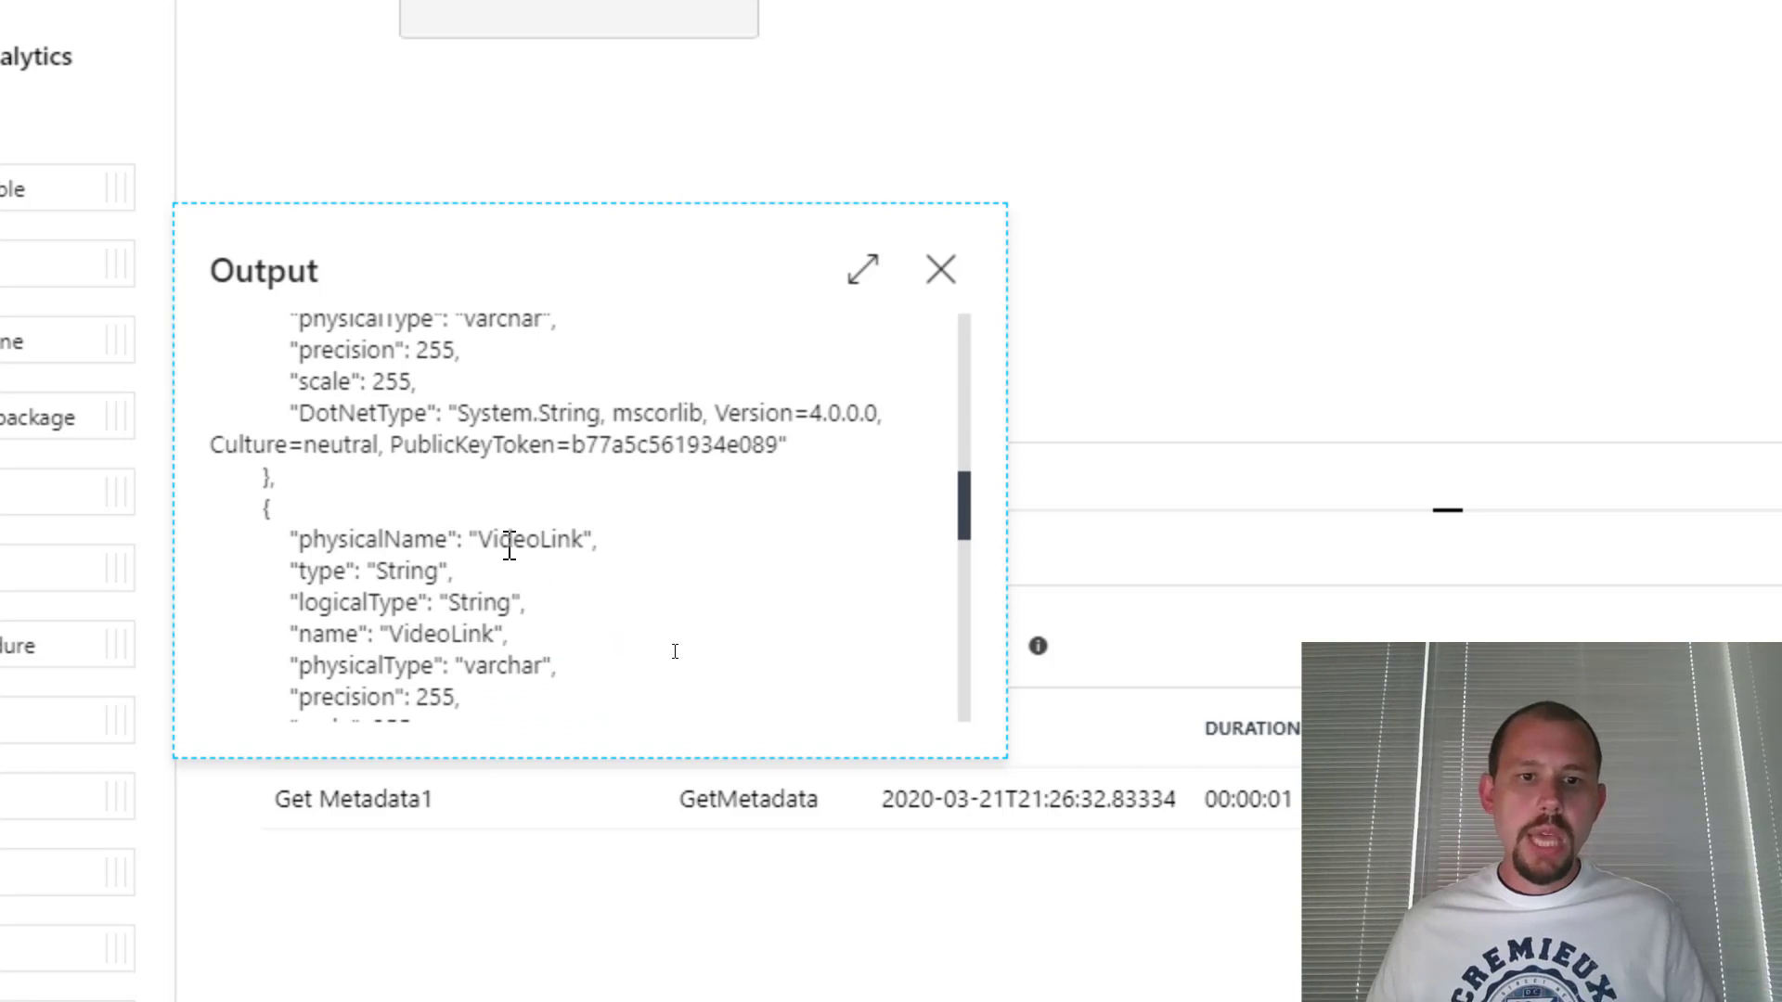
{"action": "left_click_drag", "start_coordinate": [500, 543], "coordinate": [625, 558]}
{"action": "scroll", "coordinate": [625, 560], "scroll_direction": "down", "scroll_amount": 4}
{"action": "scroll", "coordinate": [627, 557], "scroll_direction": "down", "scroll_amount": 2}
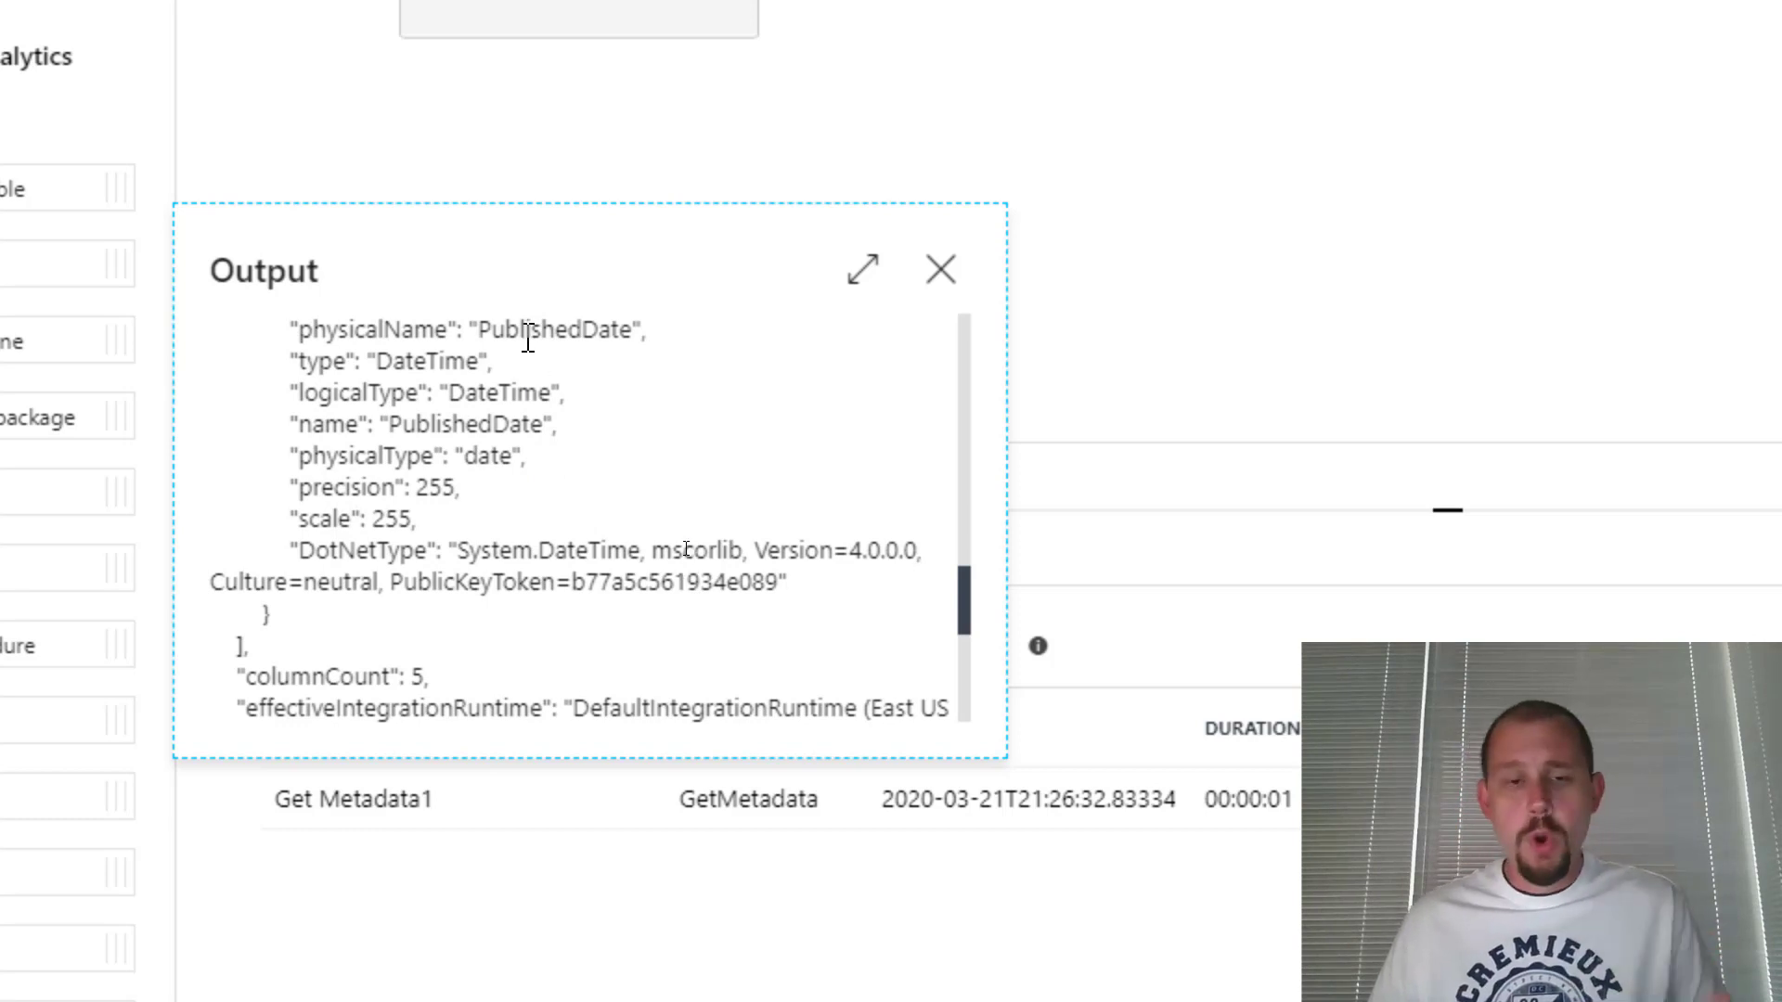
{"action": "scroll", "coordinate": [526, 366], "scroll_direction": "down", "scroll_amount": 2}
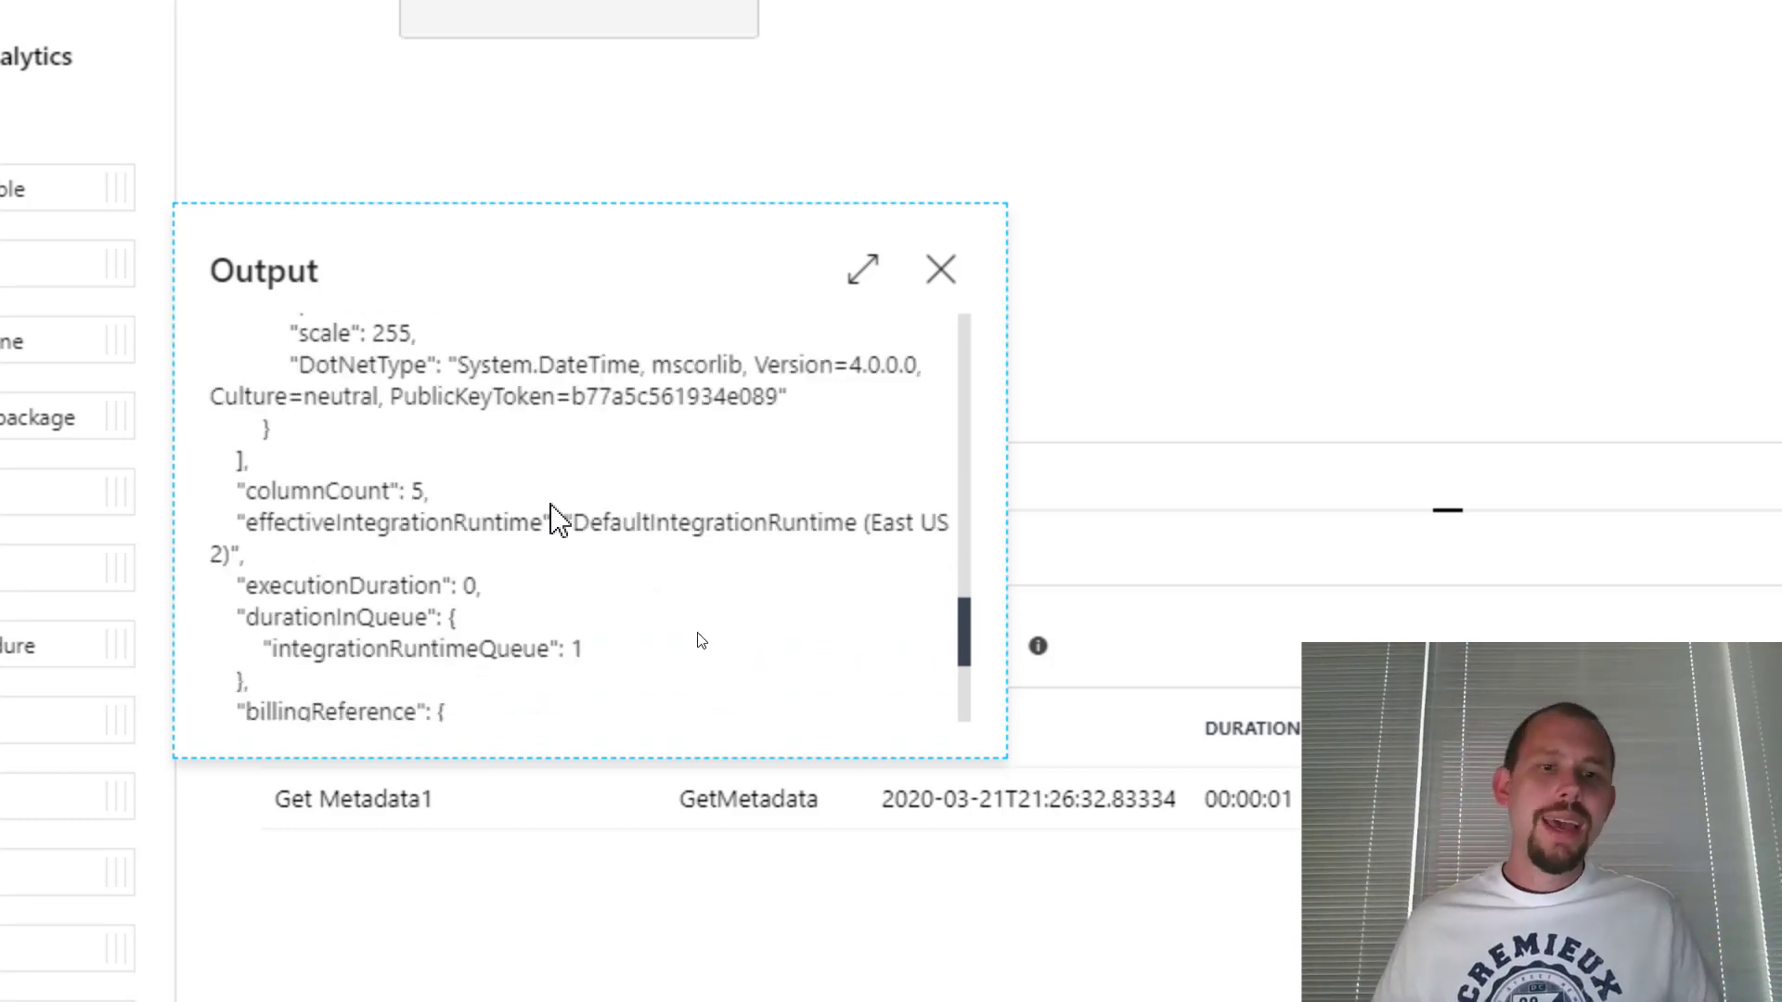
{"action": "scroll", "coordinate": [548, 501], "scroll_direction": "down", "scroll_amount": 2}
{"action": "scroll", "coordinate": [543, 484], "scroll_direction": "down", "scroll_amount": 2}
{"action": "scroll", "coordinate": [535, 475], "scroll_direction": "up", "scroll_amount": 20}
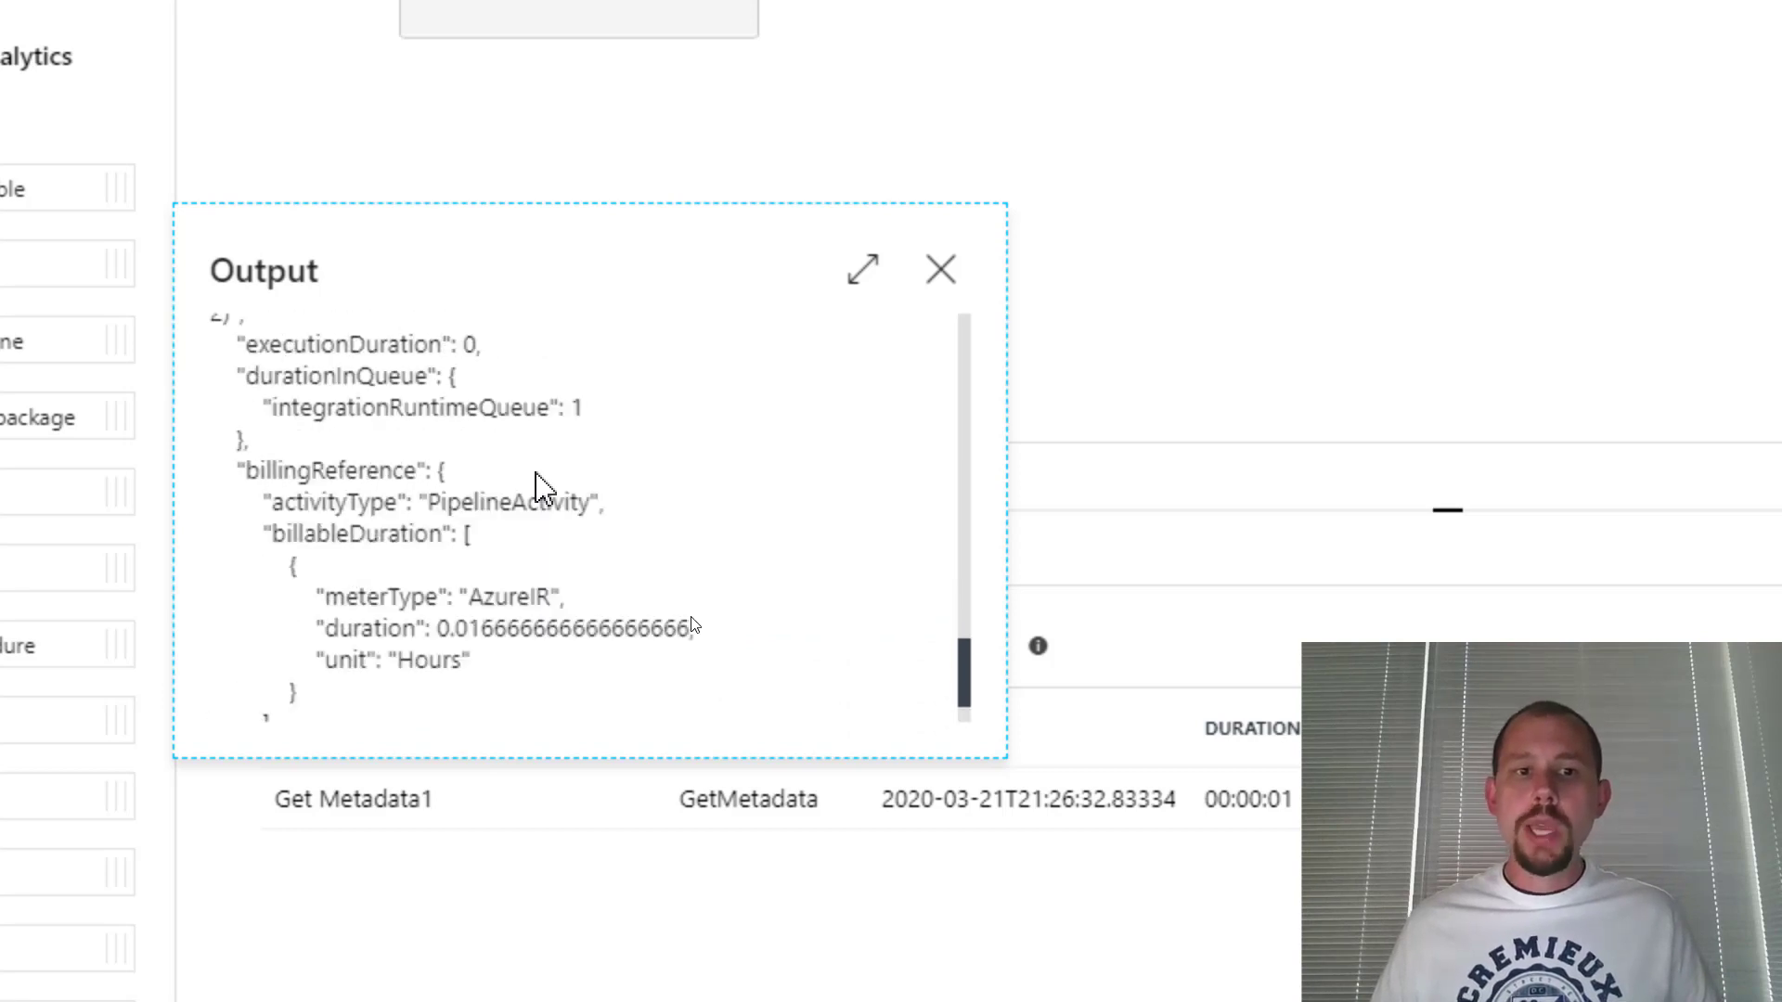
{"action": "scroll", "coordinate": [545, 480], "scroll_direction": "up", "scroll_amount": 2}
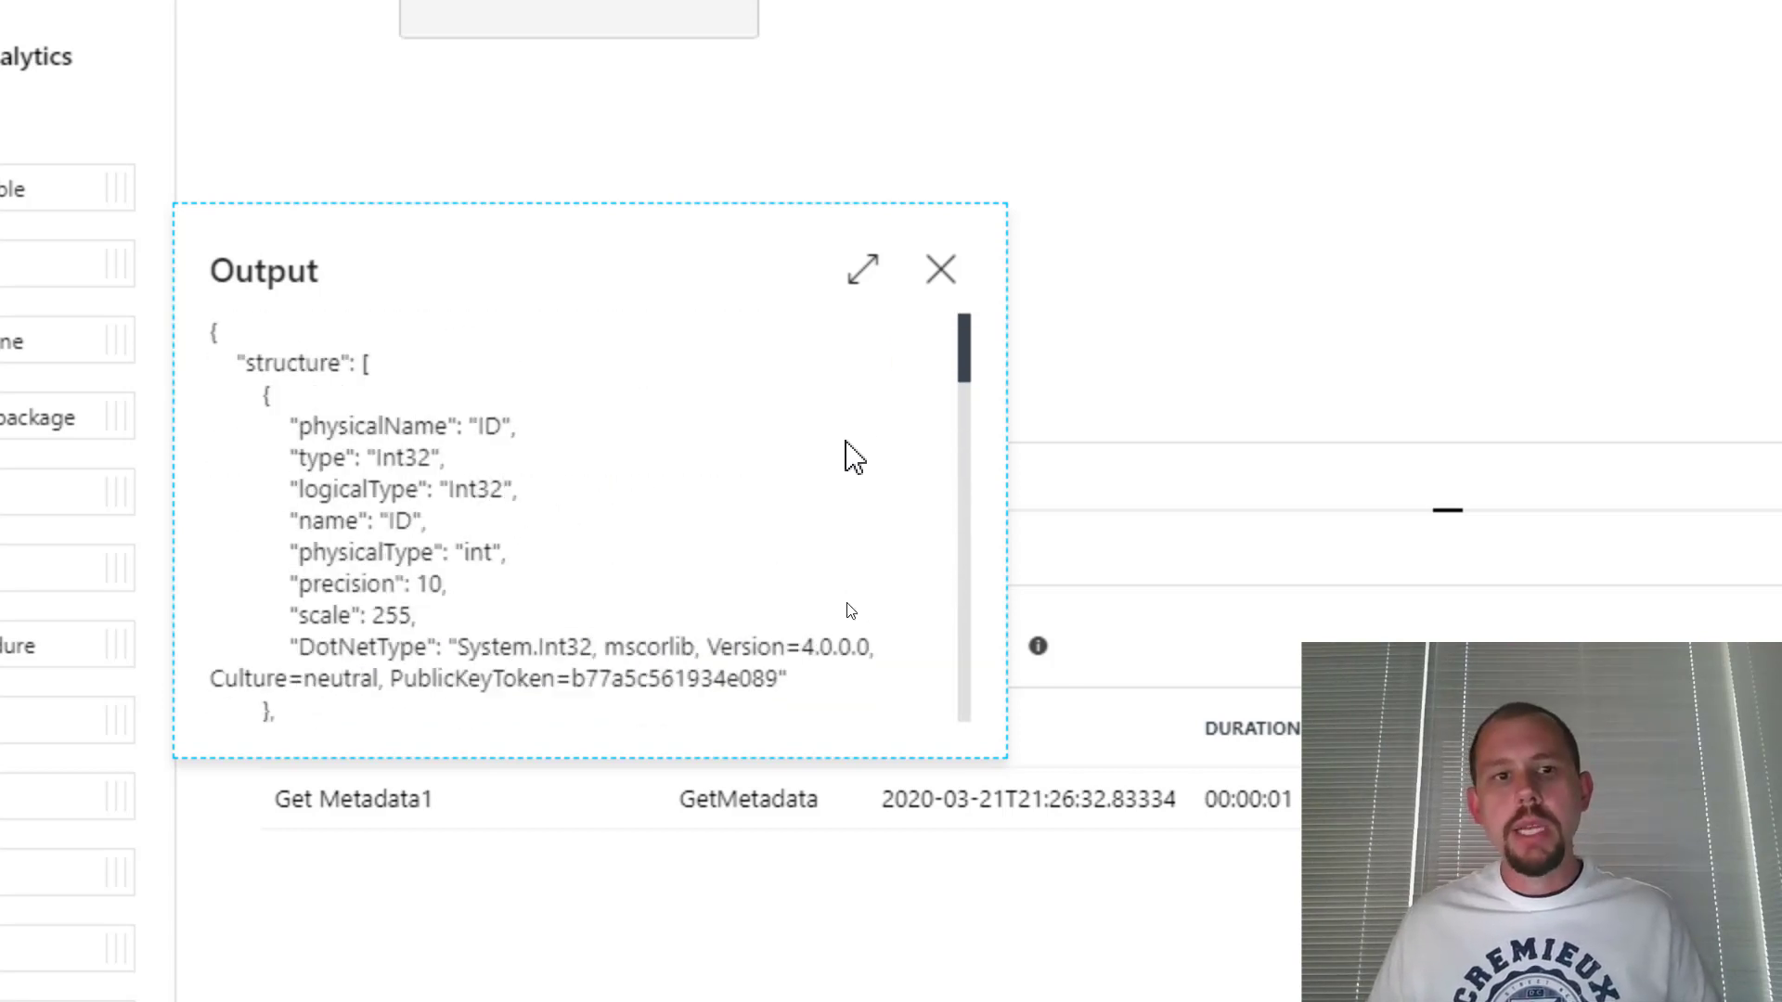
{"action": "left_click", "coordinate": [941, 271]}
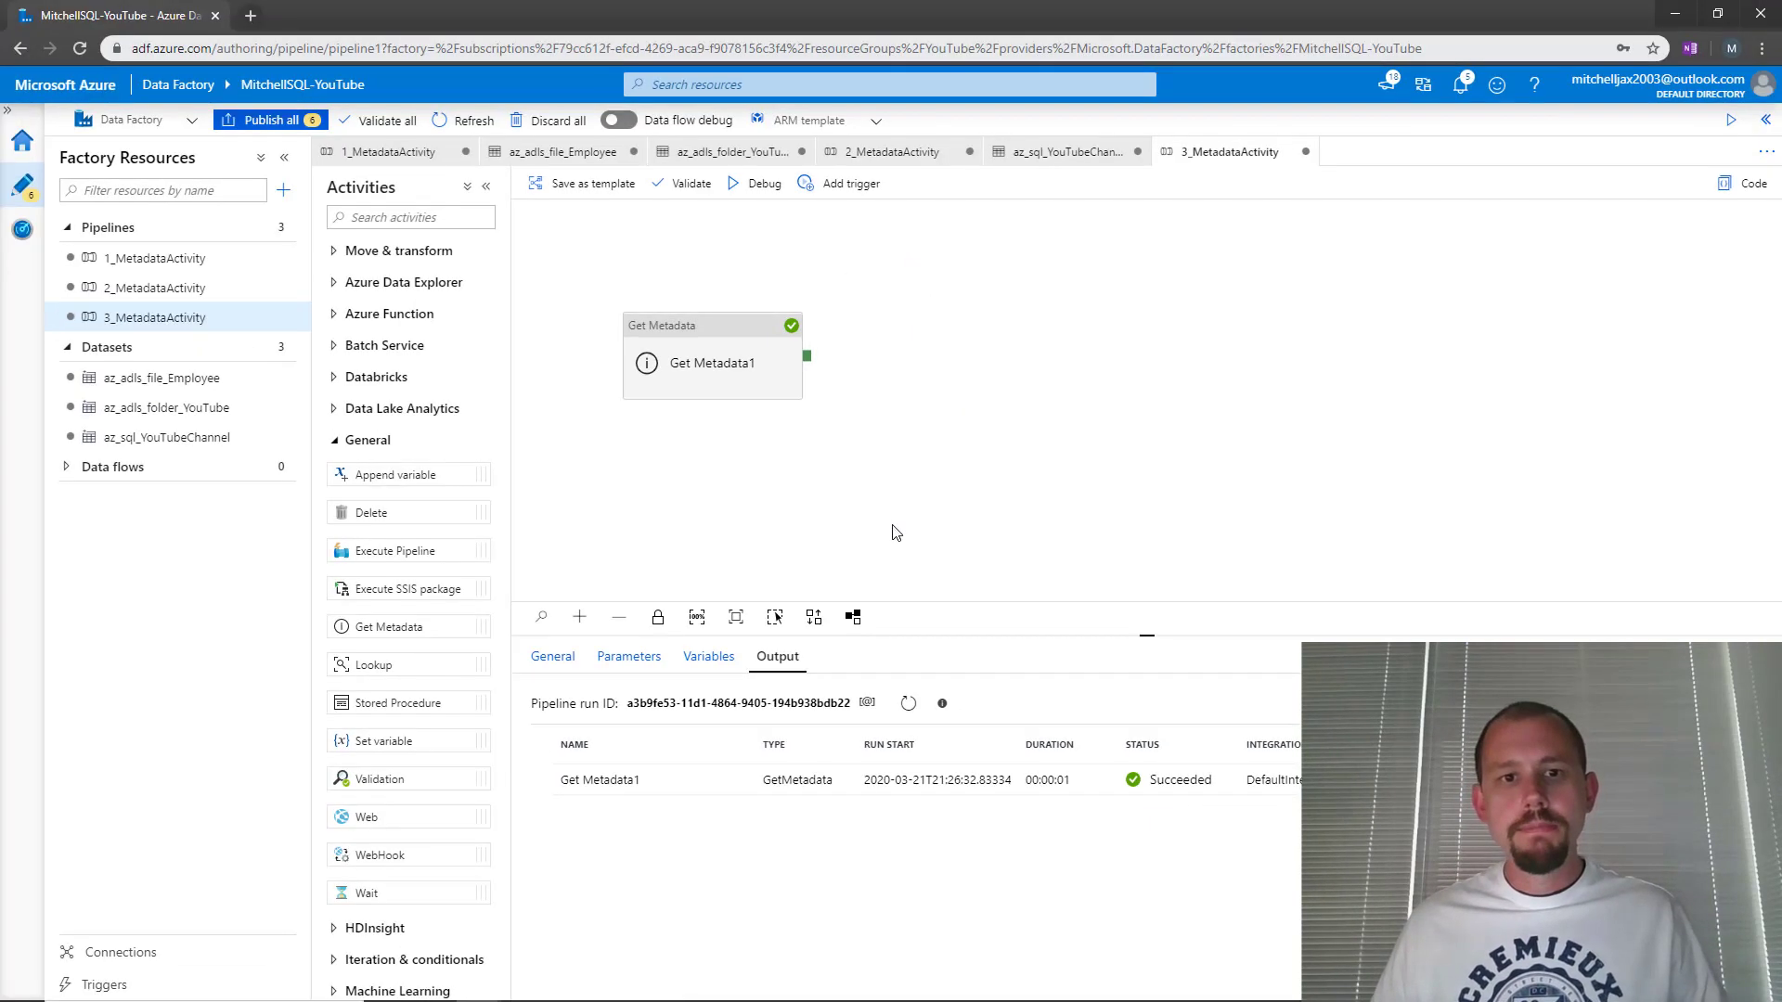
Publish all six pending changes: three new pipelines and three new datasets
{"action": "left_click", "coordinate": [286, 125]}
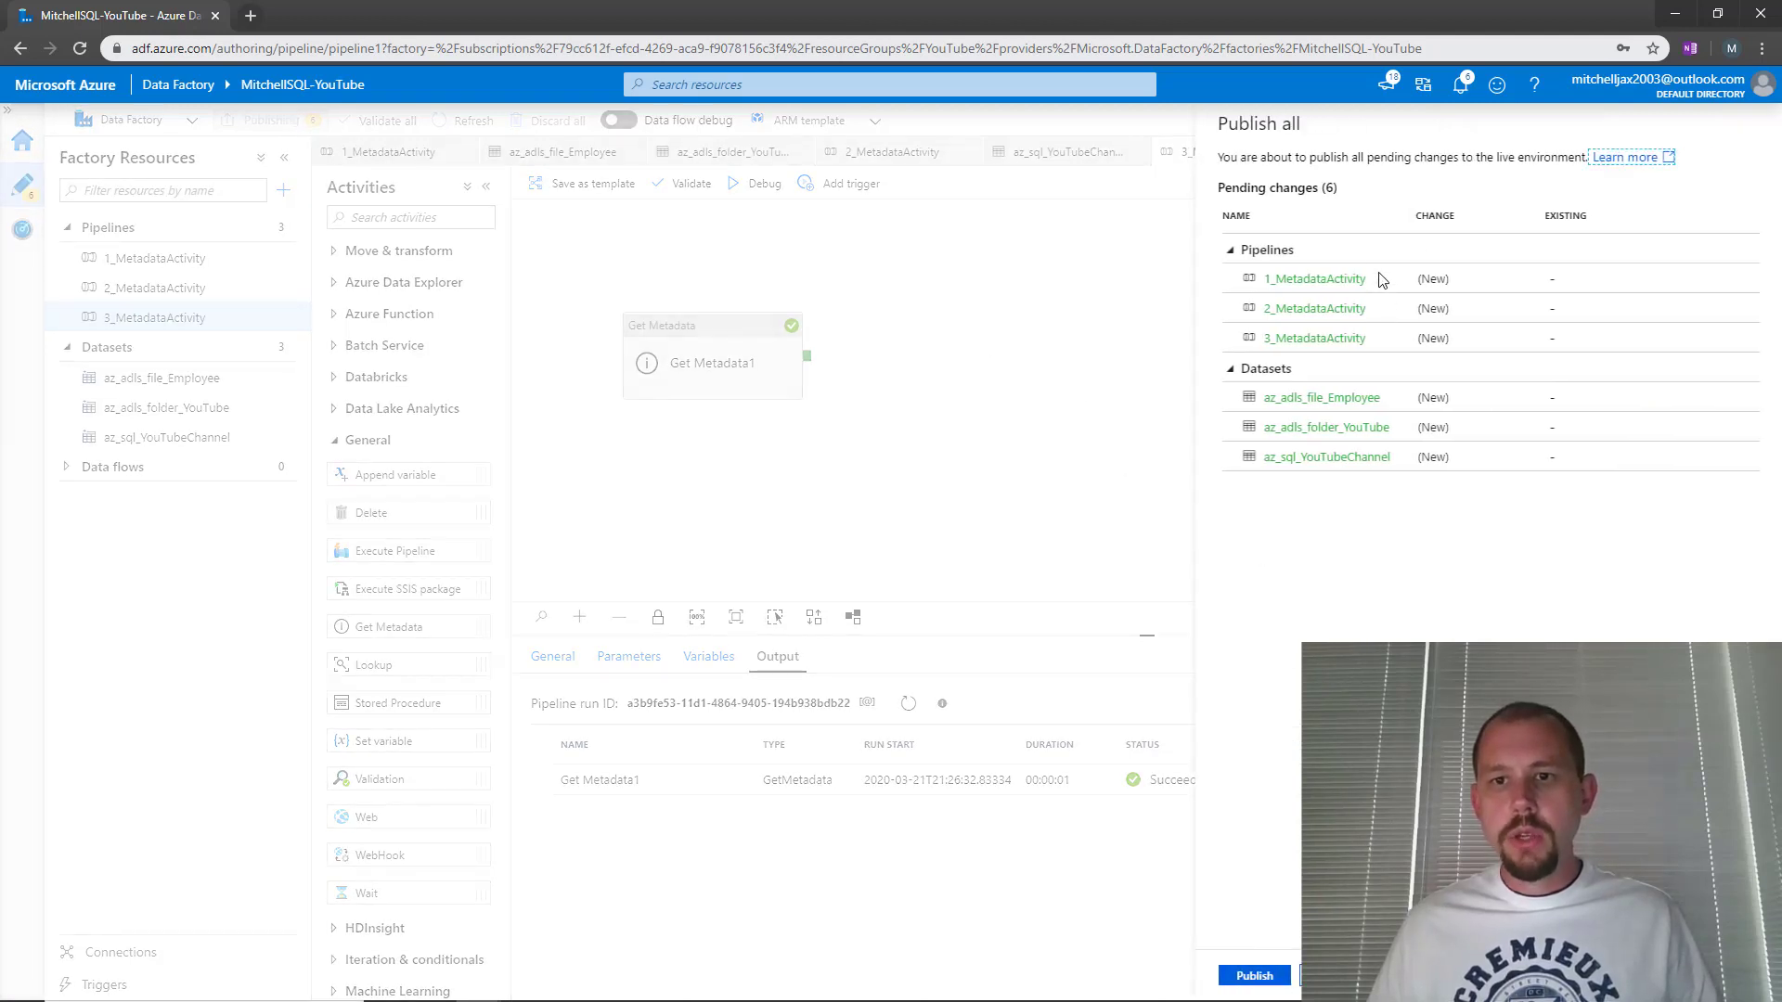
{"action": "left_click", "coordinate": [1259, 976]}
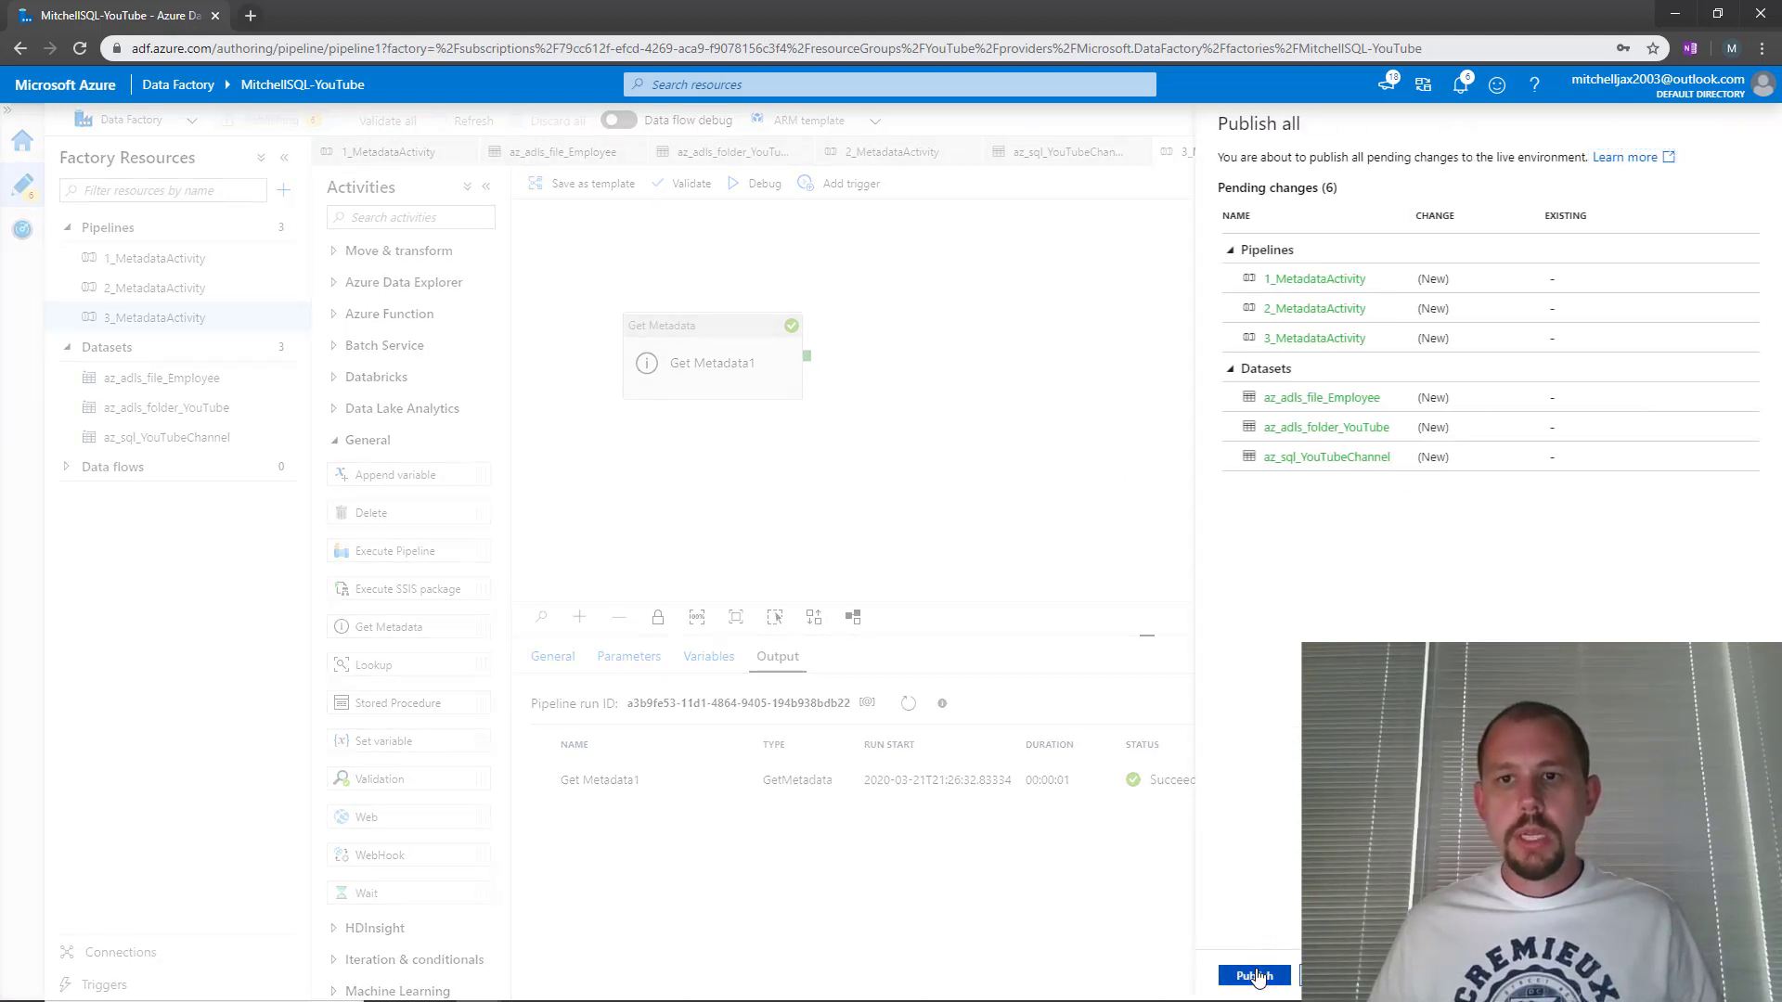